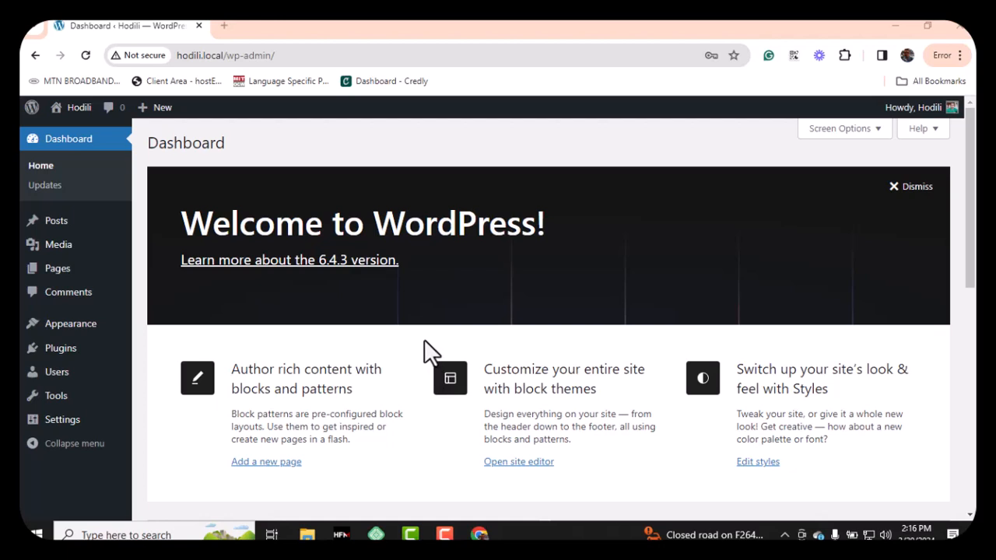
pyautogui.scroll(-5, 359, 323)
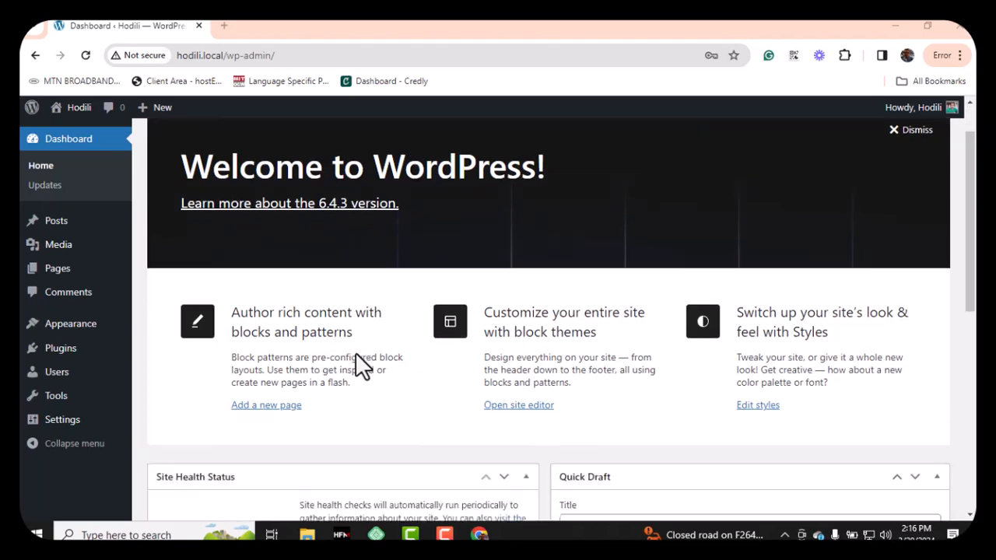
pyautogui.scroll(-3, 356, 359)
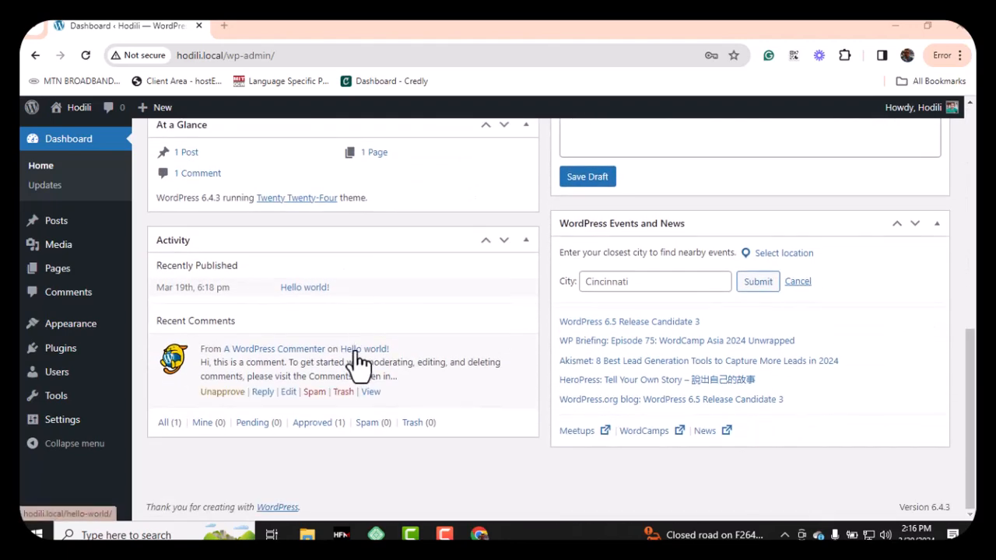
pyautogui.scroll(5, 342, 362)
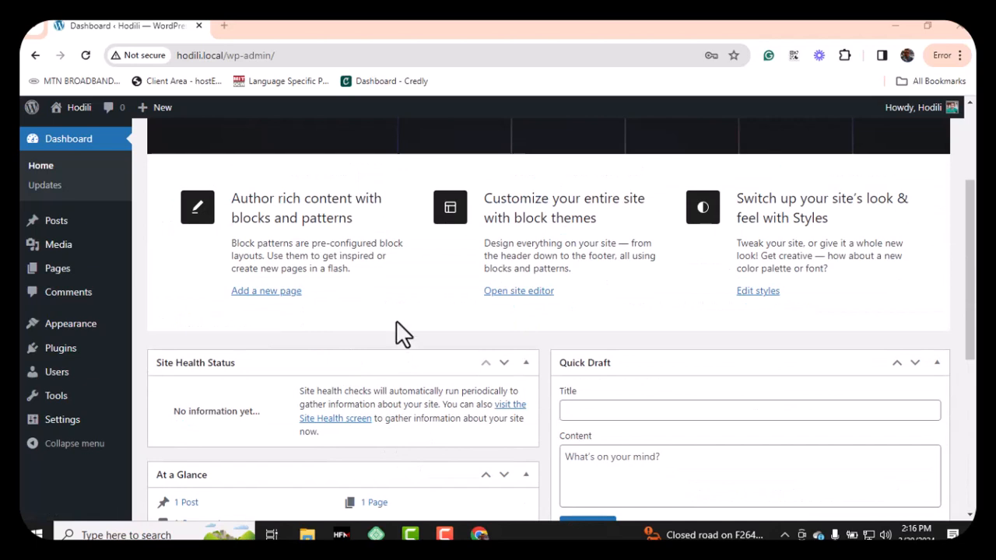
pyautogui.scroll(2, 396, 331)
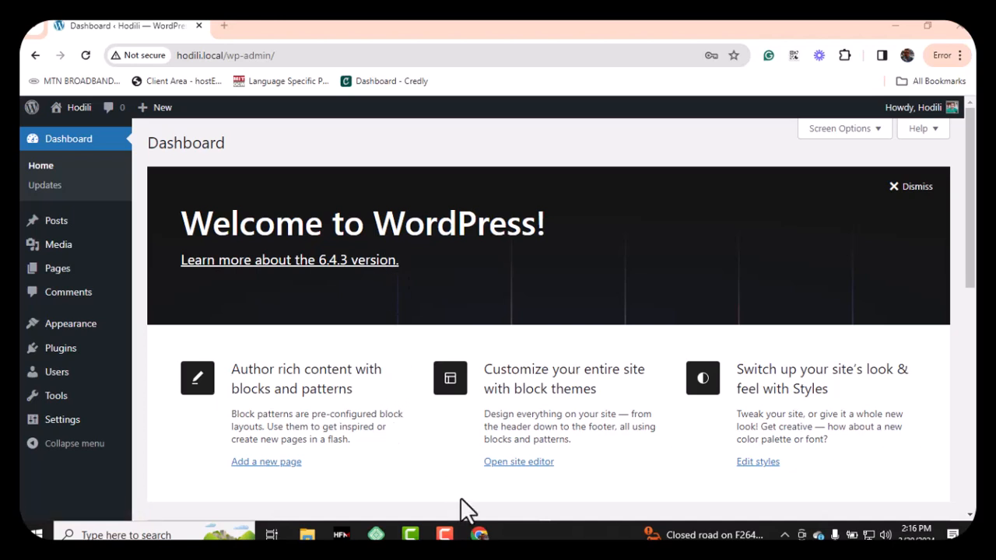
# Step: Switch to Local, open the running site's front end in the browser and look through its whole home page
pyautogui.click(376, 535)
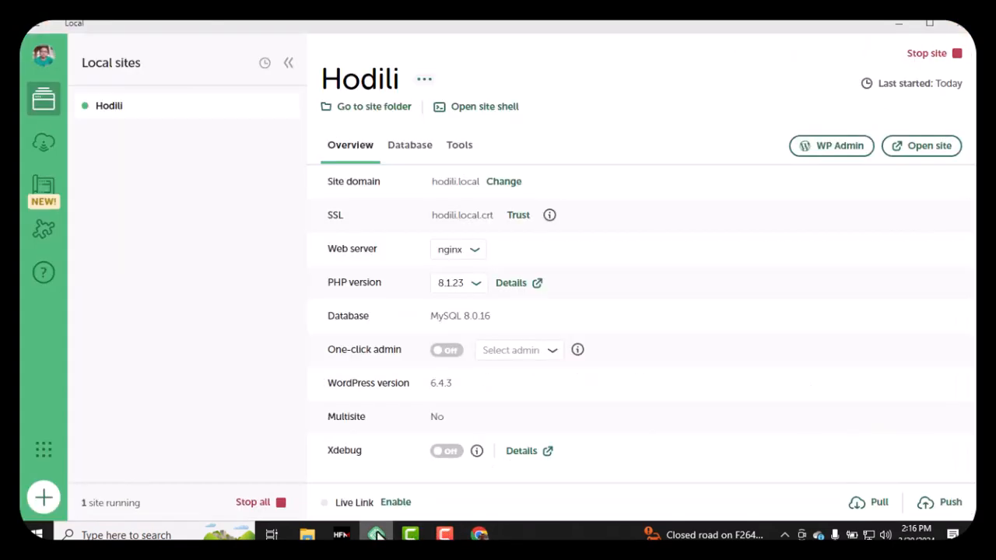
pyautogui.click(928, 152)
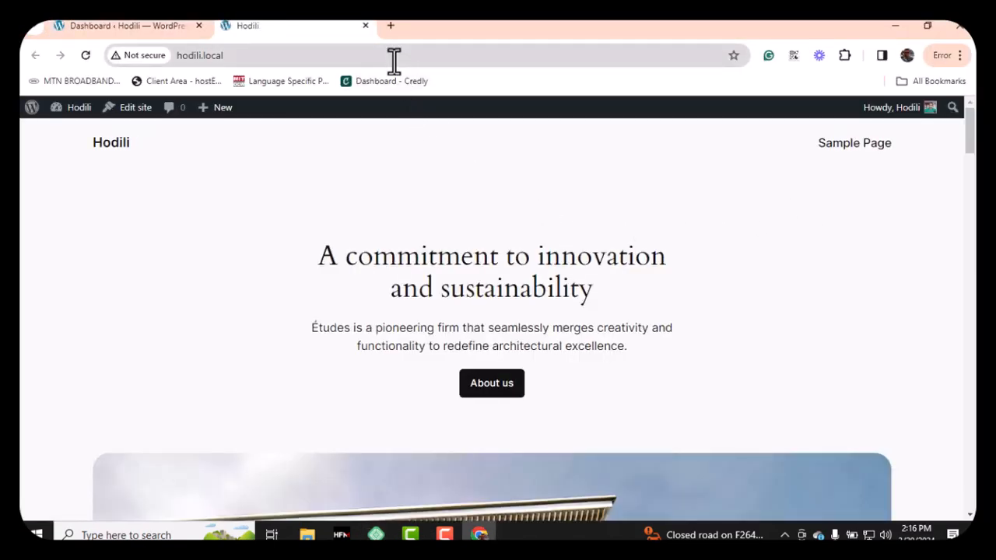
pyautogui.scroll(-12, 379, 249)
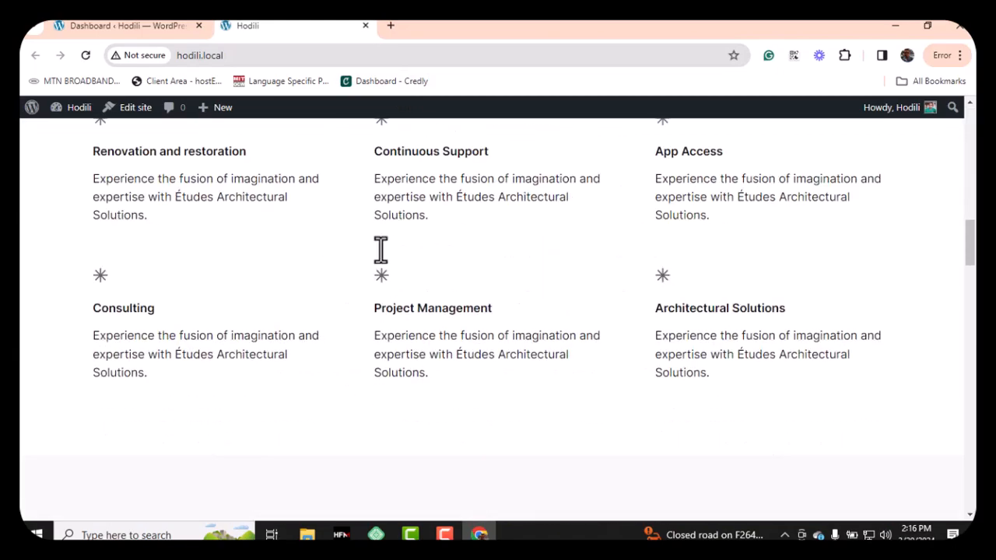
pyautogui.scroll(-10, 382, 254)
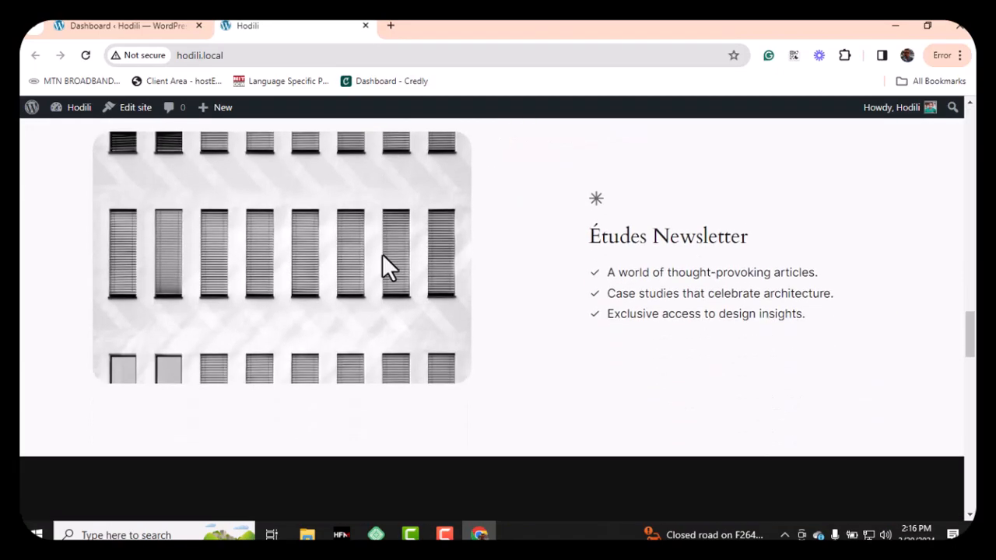
pyautogui.scroll(-10, 382, 255)
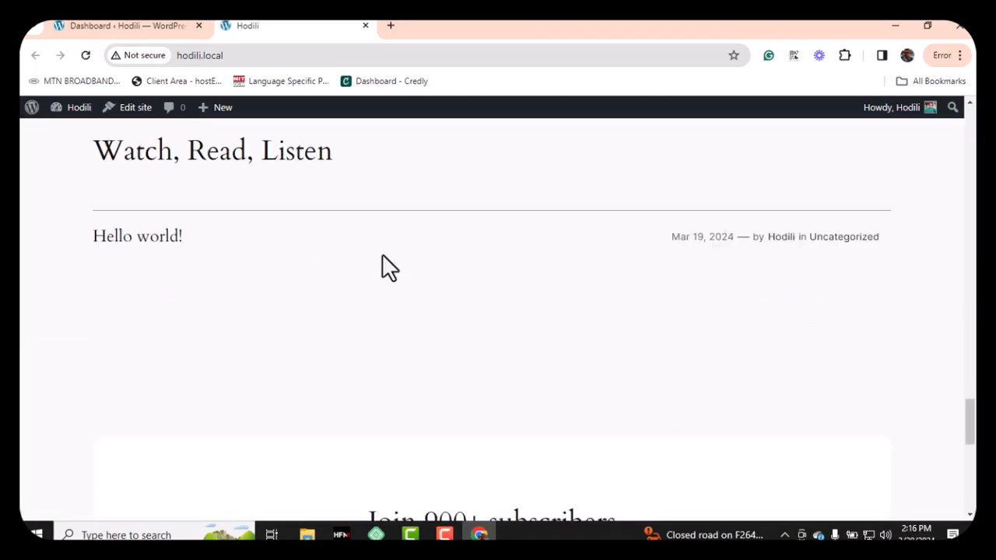
pyautogui.scroll(-2, 382, 254)
pyautogui.scroll(10, 382, 252)
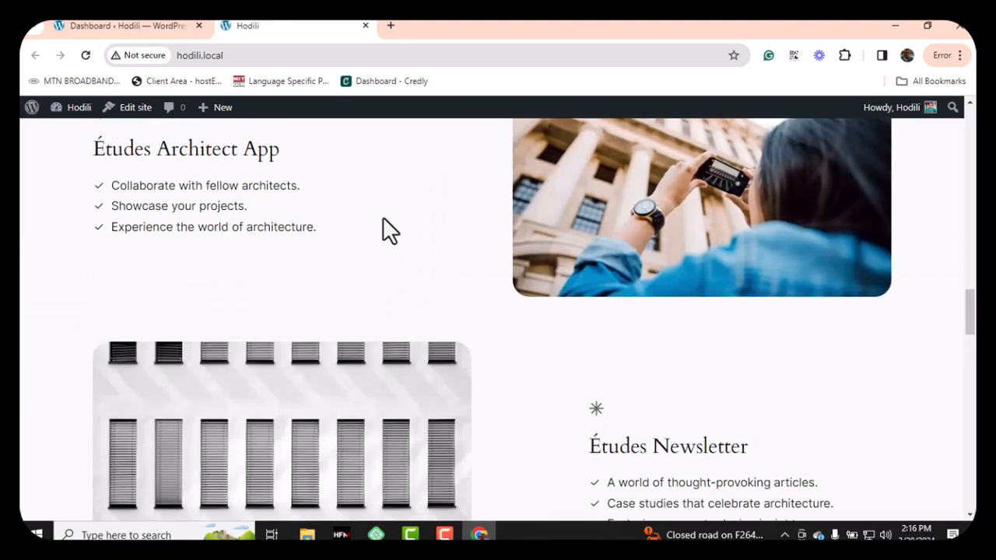
pyautogui.scroll(10, 383, 218)
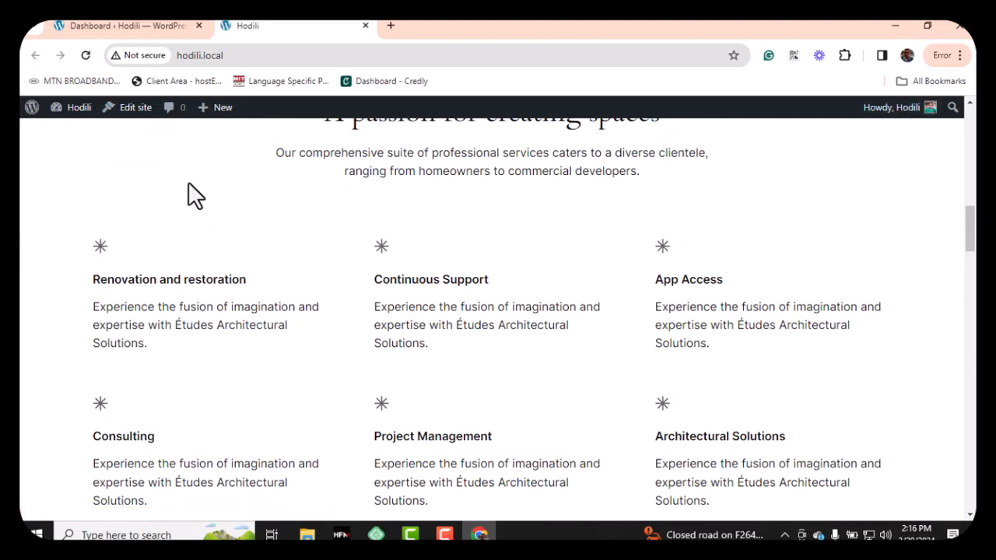
pyautogui.scroll(10, 187, 199)
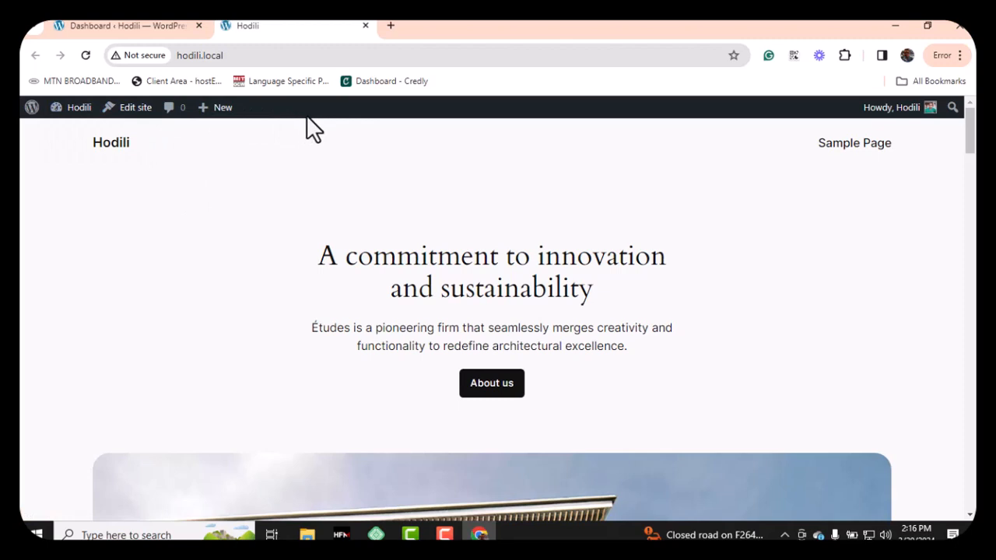
# Step: Copy the site's address and open it in a Guest browser window to view the home page as a visitor
pyautogui.click(285, 58)
pyautogui.hotkey('ctrl', 'c')
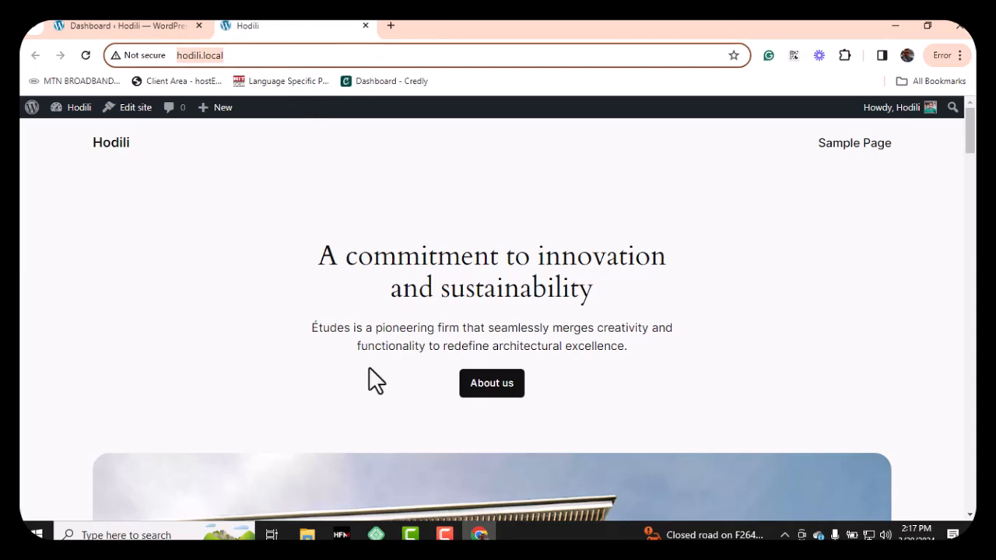
pyautogui.click(905, 57)
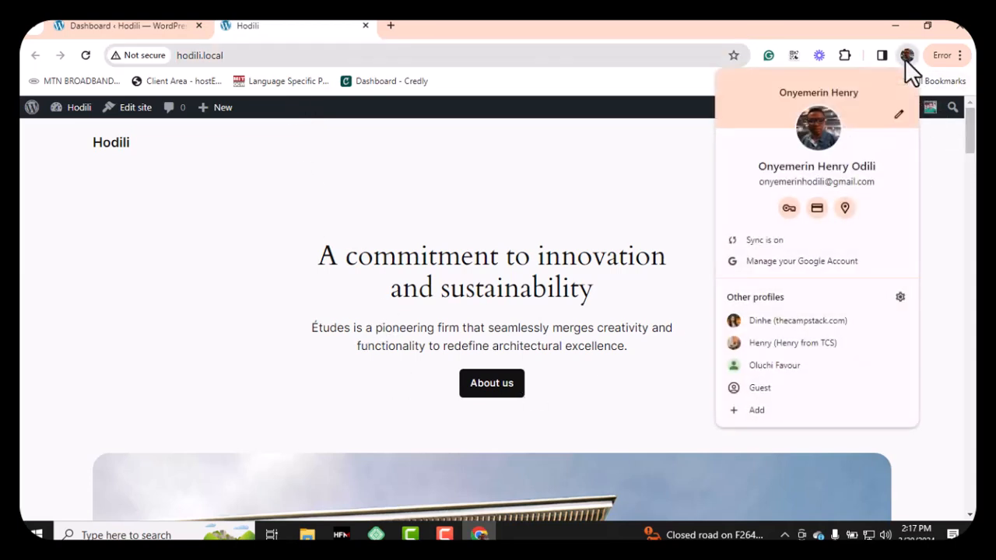
pyautogui.click(800, 386)
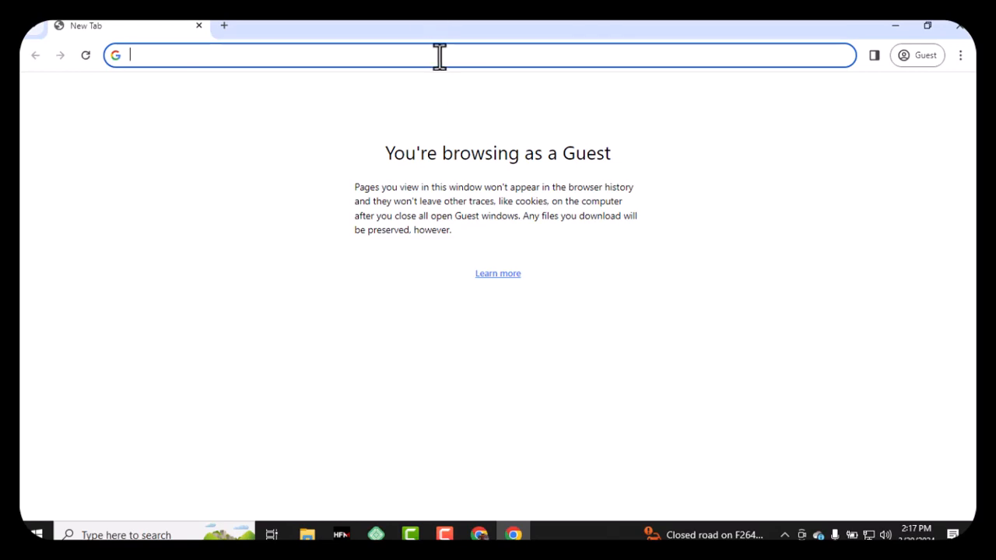
pyautogui.hotkey('ctrl', 'v')
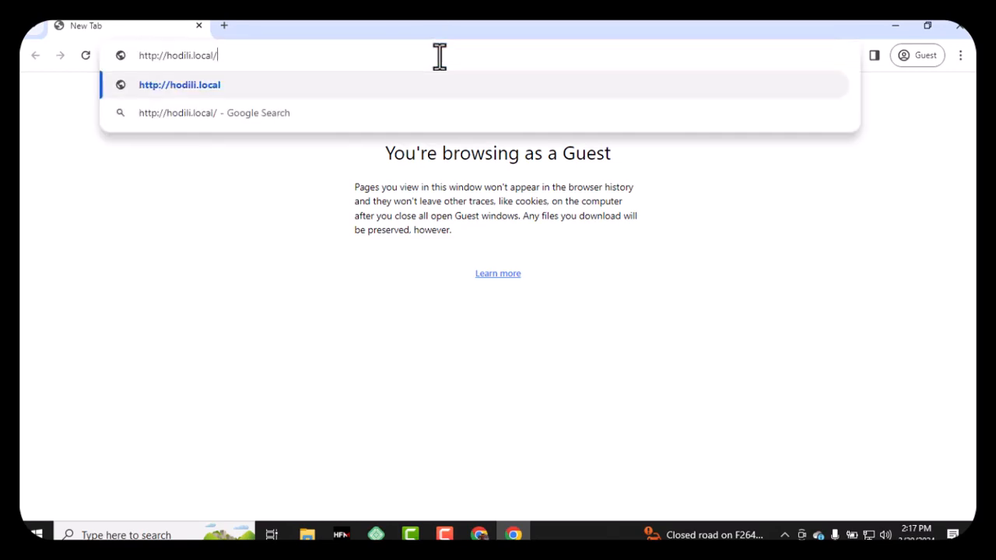
pyautogui.press('Return')
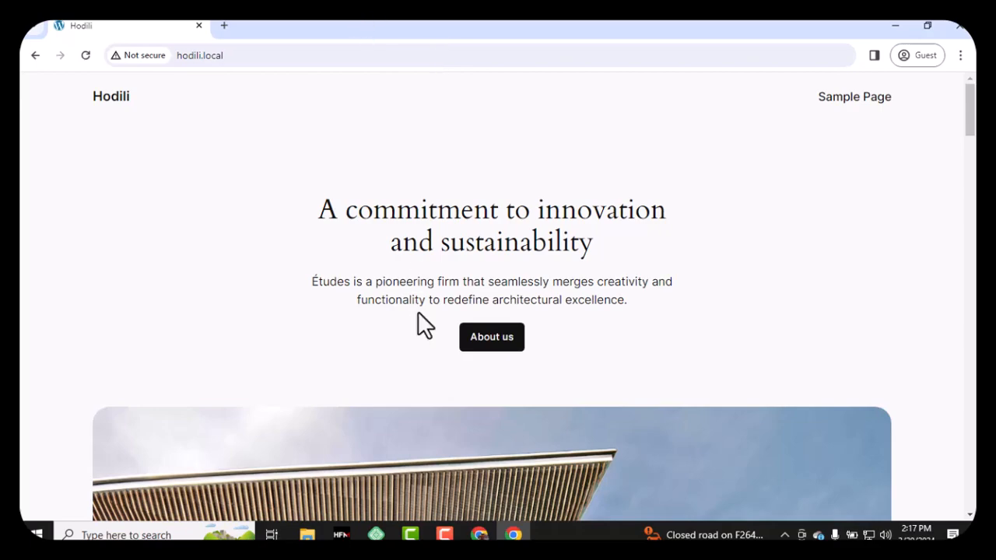
pyautogui.scroll(-6, 413, 300)
pyautogui.scroll(-10, 413, 304)
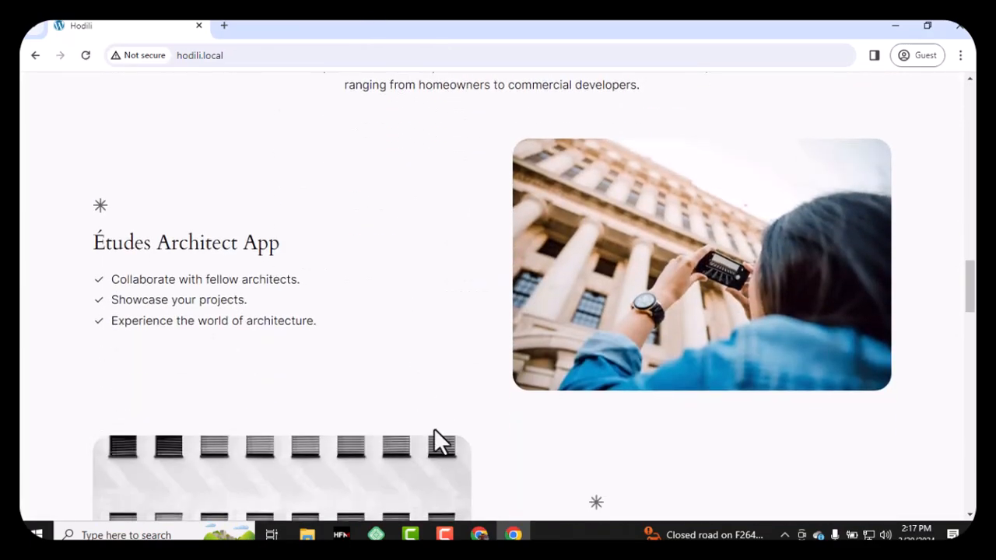
# Step: Return to the WordPress dashboard in the original browser window, look over its widgets and dismiss the welcome panel
pyautogui.click(478, 534)
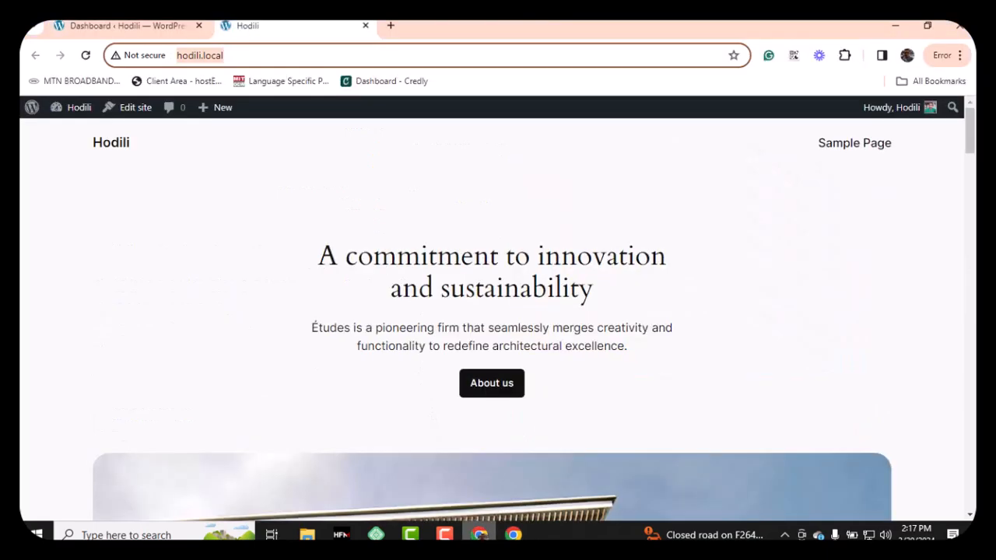
pyautogui.click(138, 23)
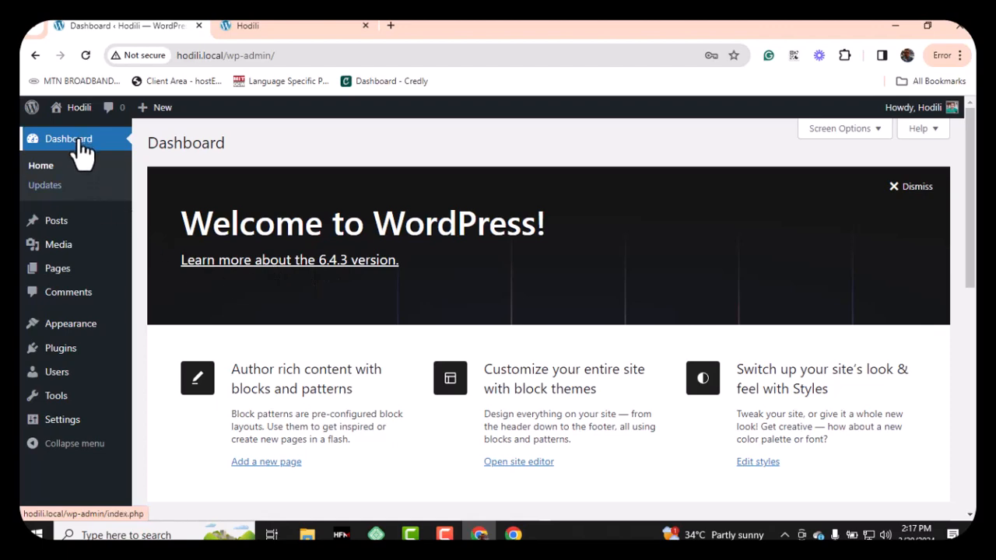
pyautogui.scroll(-4, 322, 280)
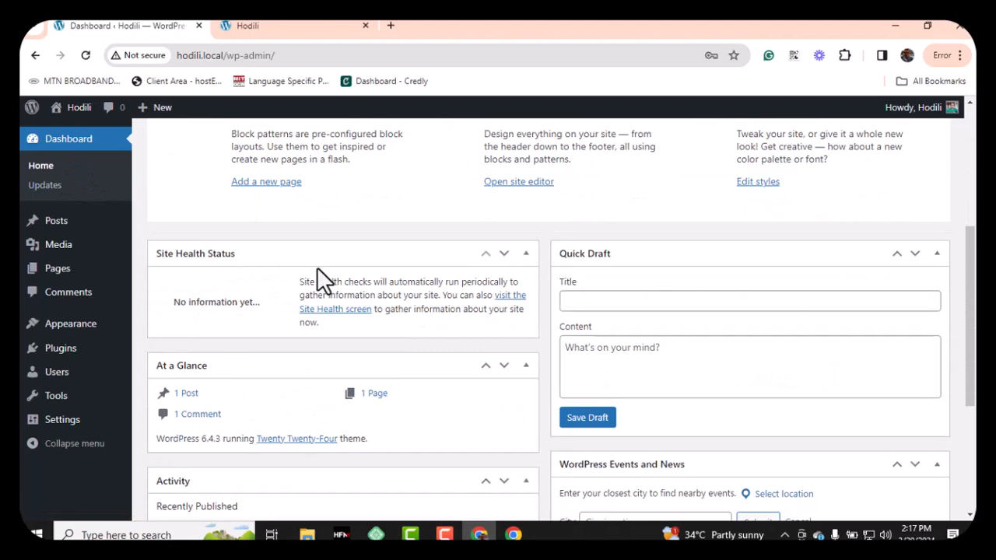
pyautogui.scroll(-3, 316, 272)
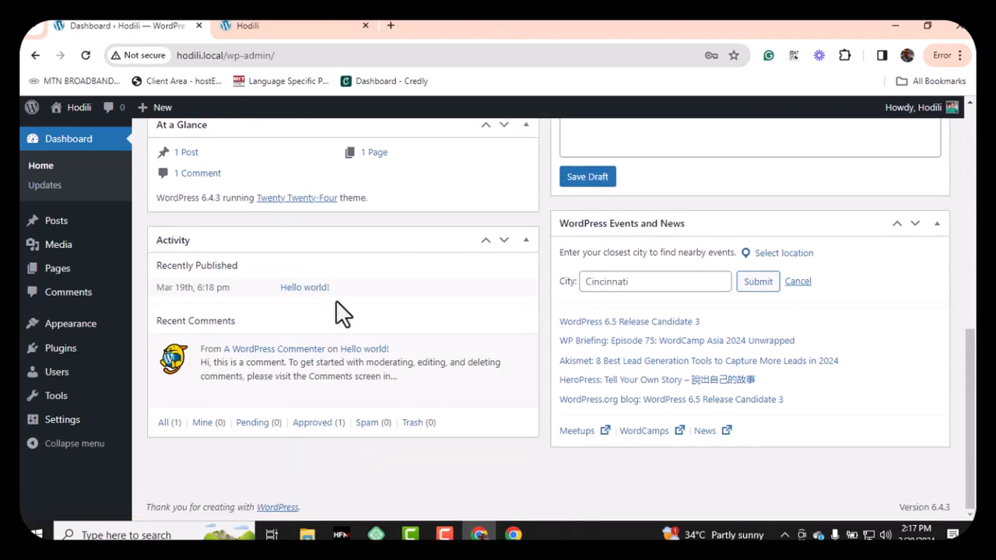
pyautogui.scroll(2, 343, 314)
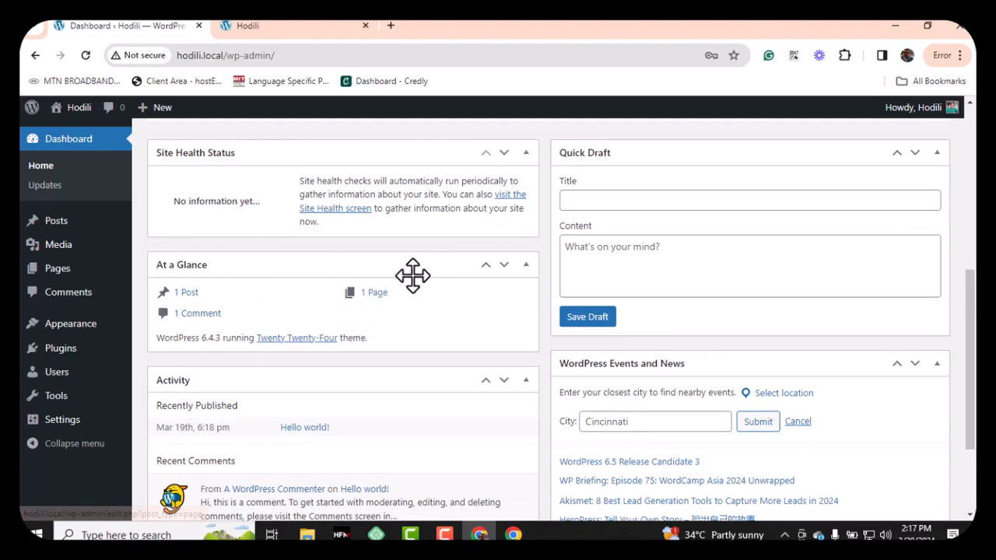
pyautogui.scroll(4, 412, 274)
pyautogui.scroll(2, 409, 286)
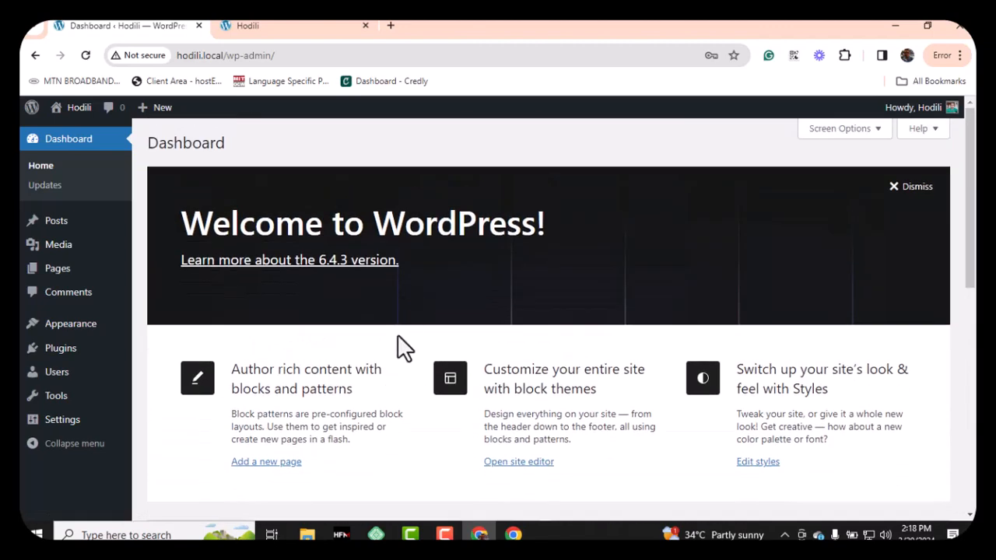
pyautogui.click(915, 189)
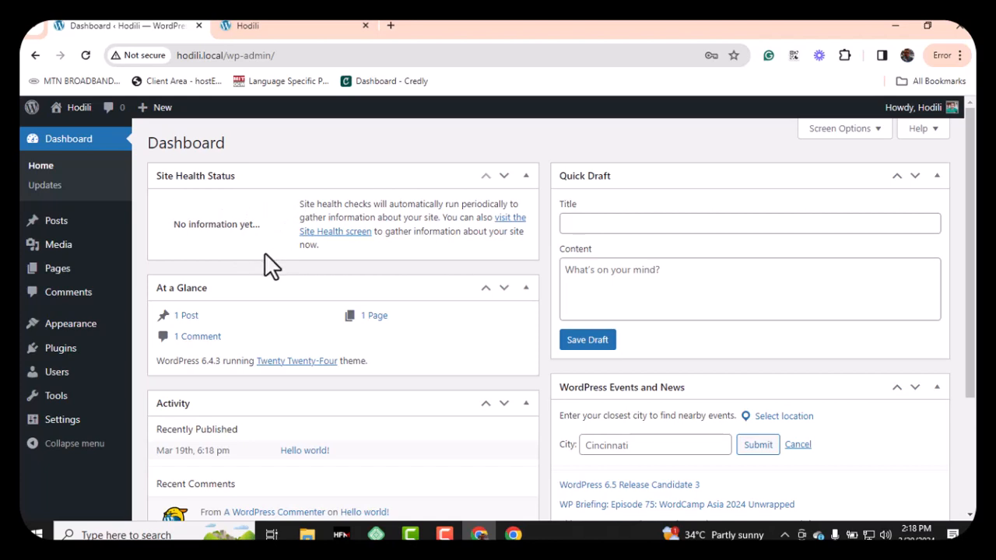
# Step: Select all entries in the posts list and move them to the trash with a bulk action
pyautogui.scroll(-1, 258, 257)
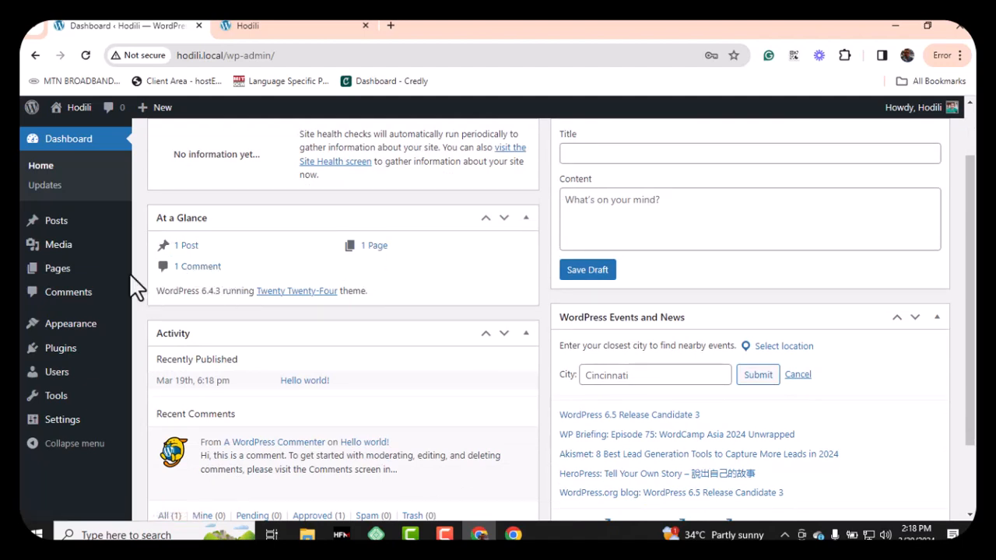
pyautogui.click(58, 224)
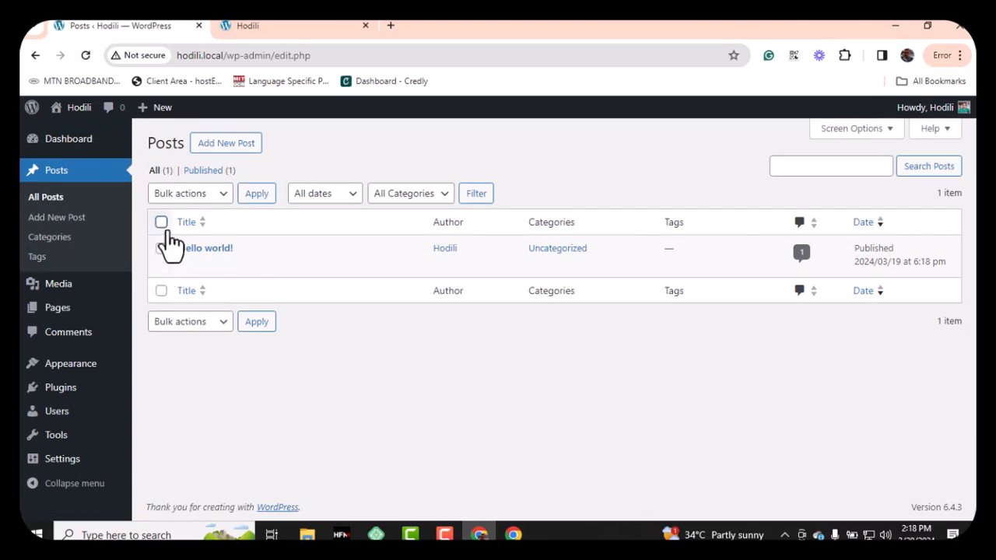
pyautogui.click(161, 223)
pyautogui.click(219, 196)
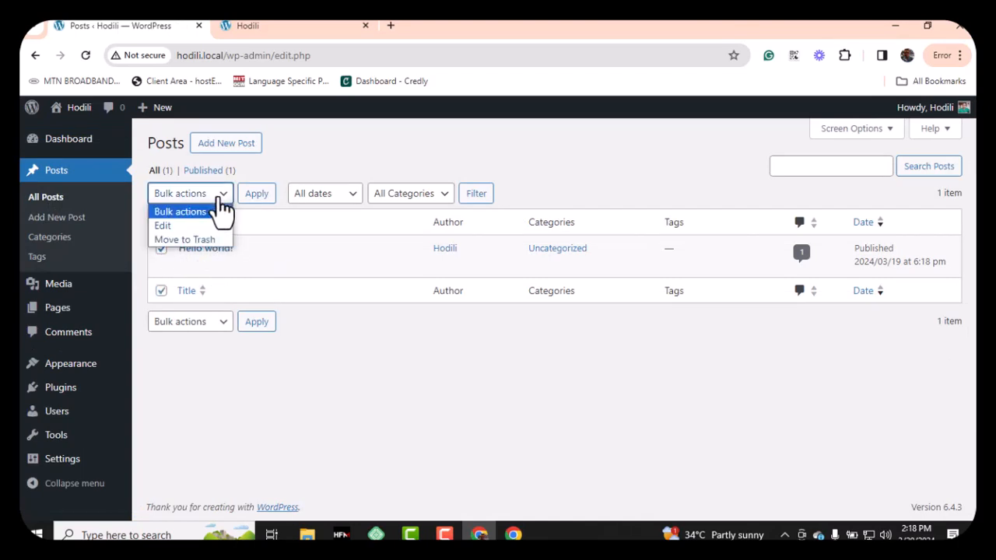
pyautogui.click(217, 239)
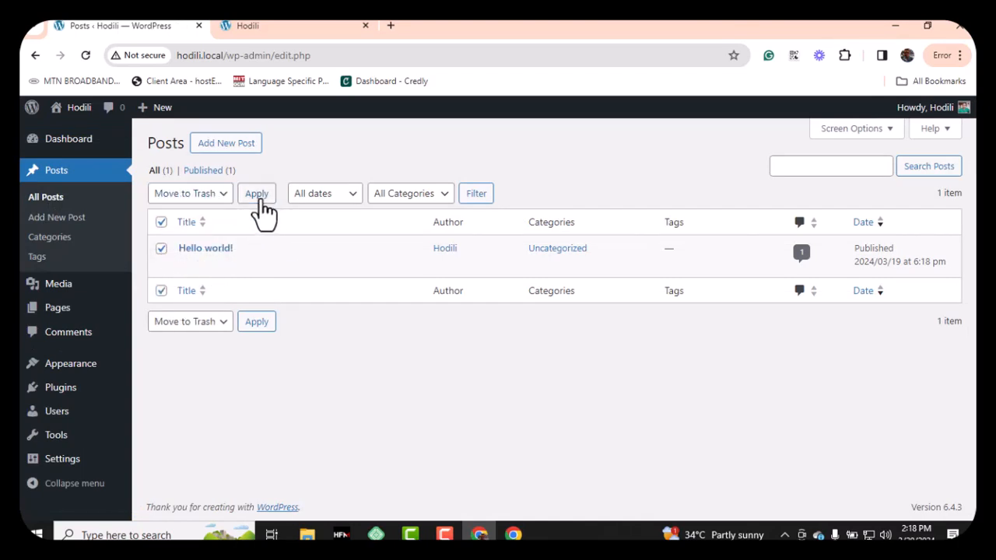
pyautogui.click(263, 199)
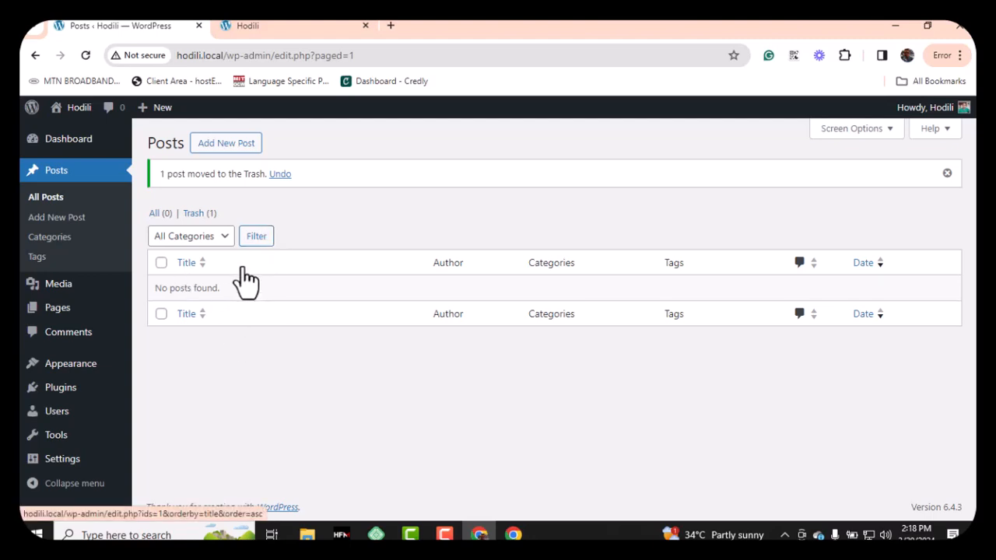
# Step: Permanently delete the "Hello world!" post from the posts trash
pyautogui.click(197, 213)
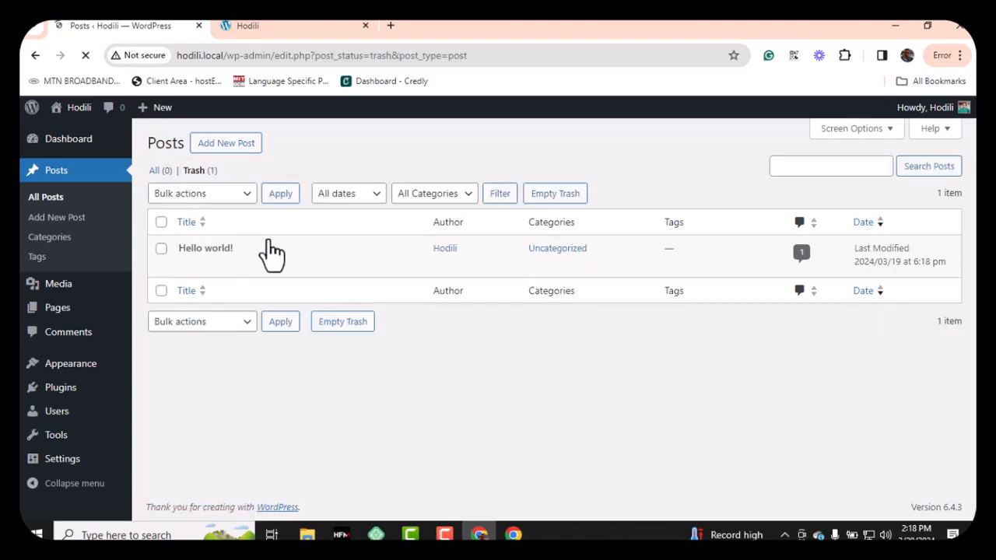
pyautogui.click(161, 249)
pyautogui.click(254, 265)
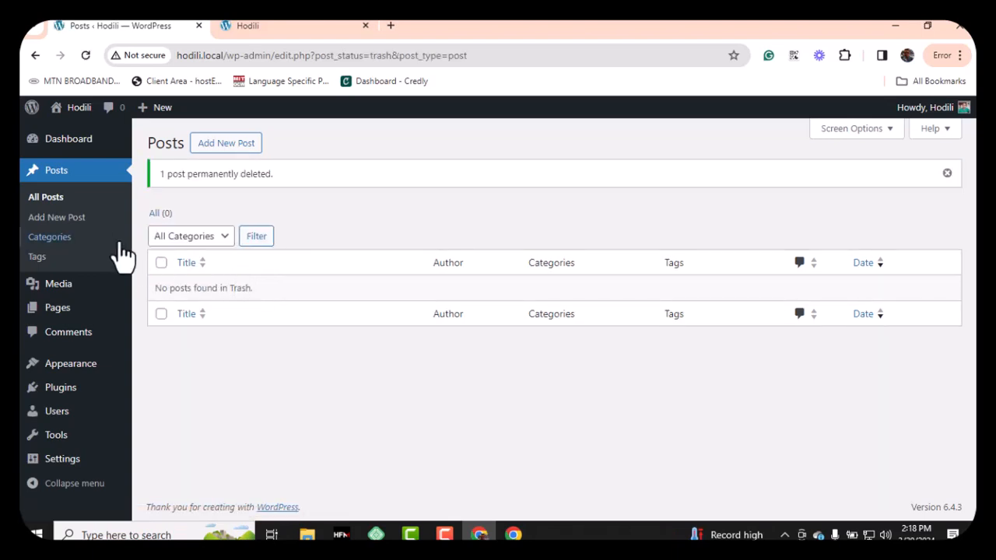
# Step: Select all entries in the pages list and move them to the trash with a bulk action
pyautogui.moveTo(54, 317)
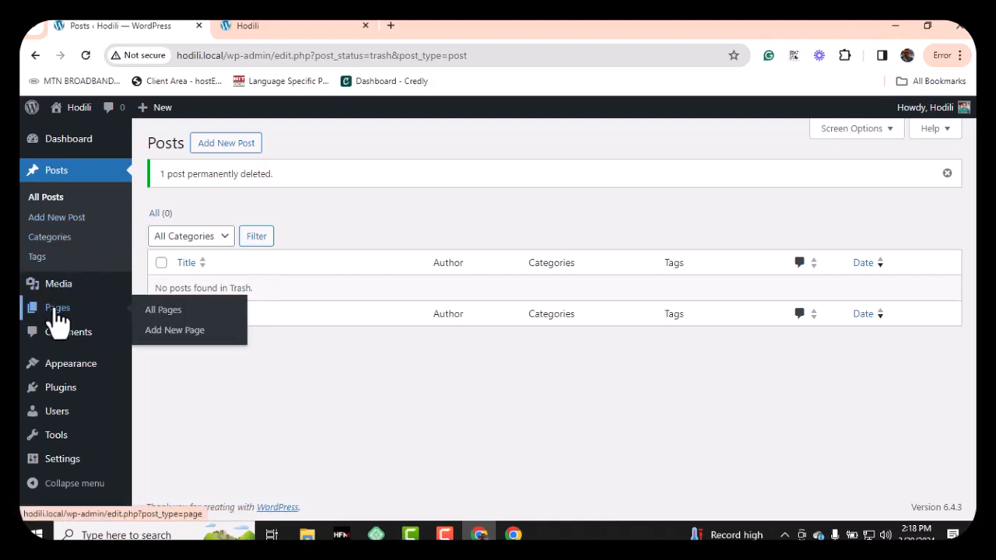
pyautogui.click(156, 312)
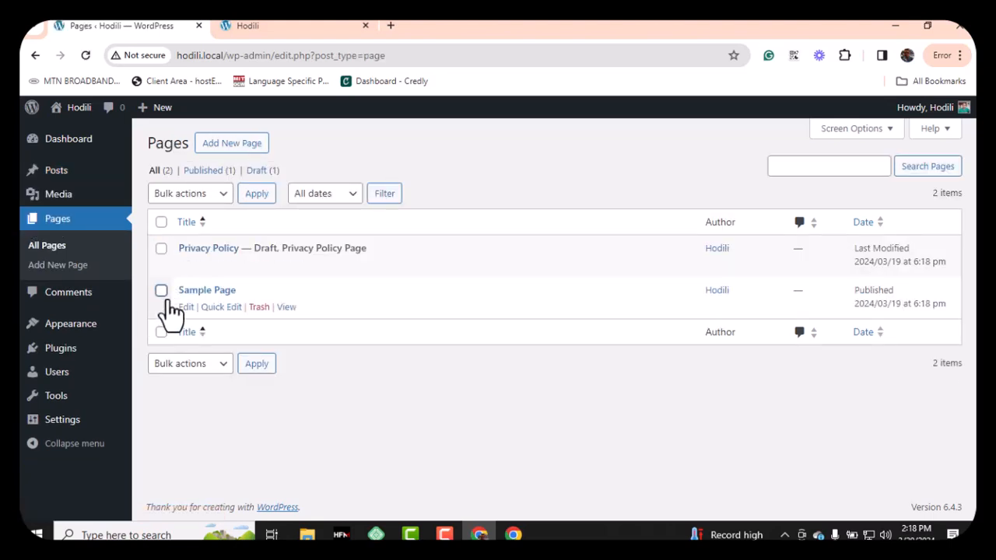
pyautogui.click(162, 222)
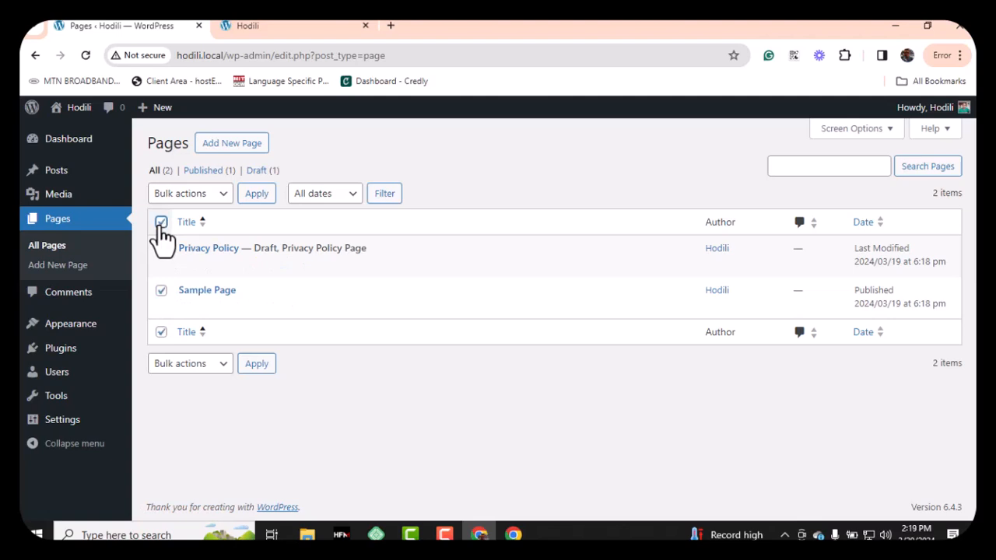
pyautogui.click(218, 195)
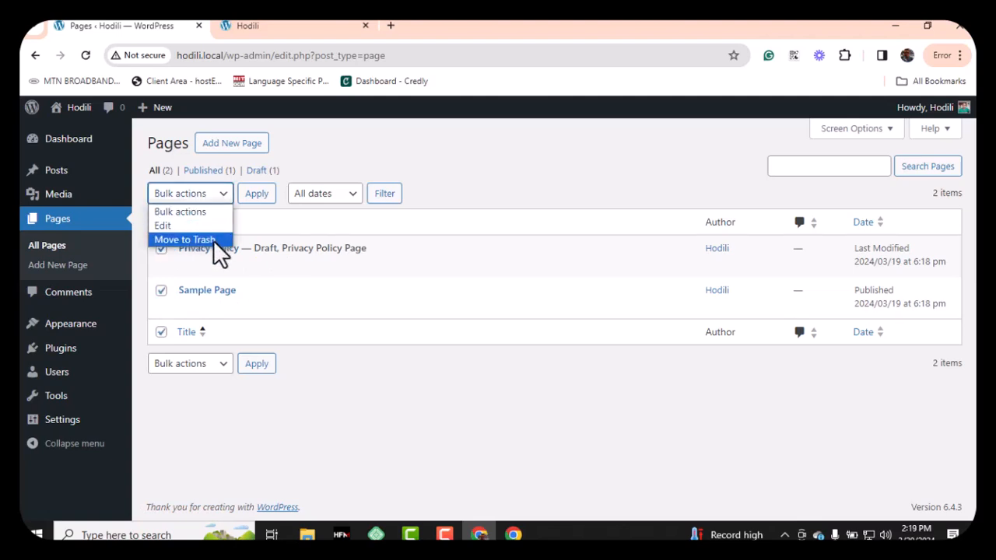
pyautogui.click(213, 239)
pyautogui.click(256, 202)
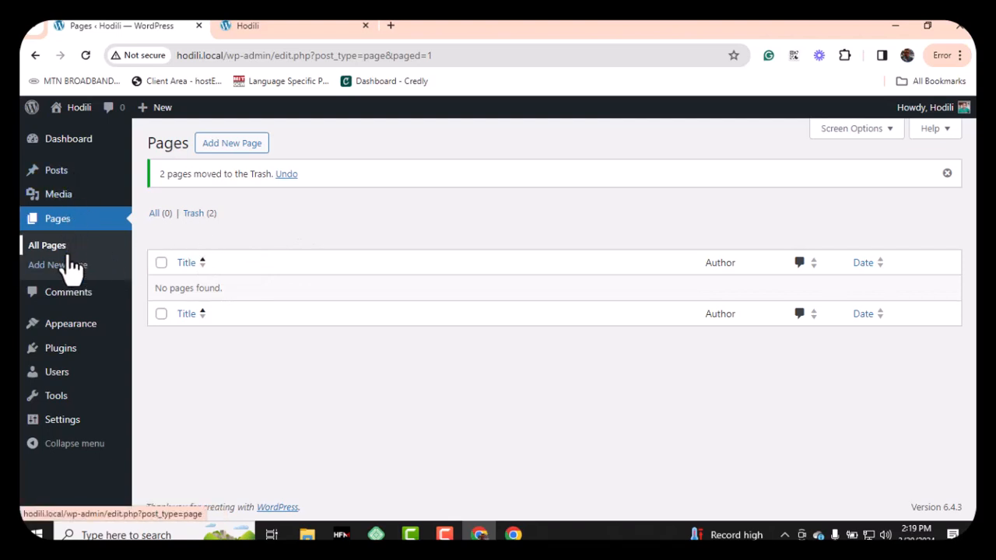
# Step: Look over the site's comments, installed themes and installed plugins
pyautogui.click(71, 303)
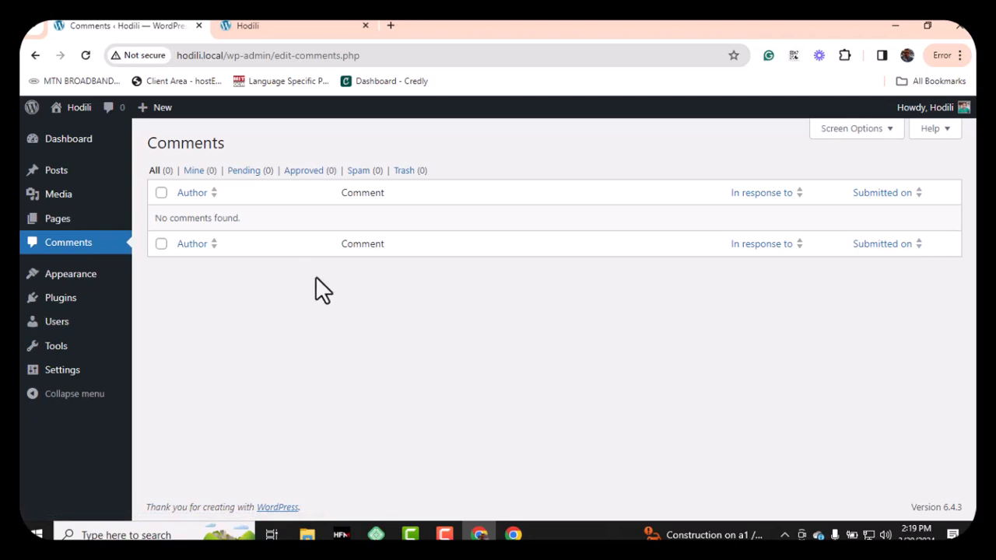
pyautogui.click(57, 280)
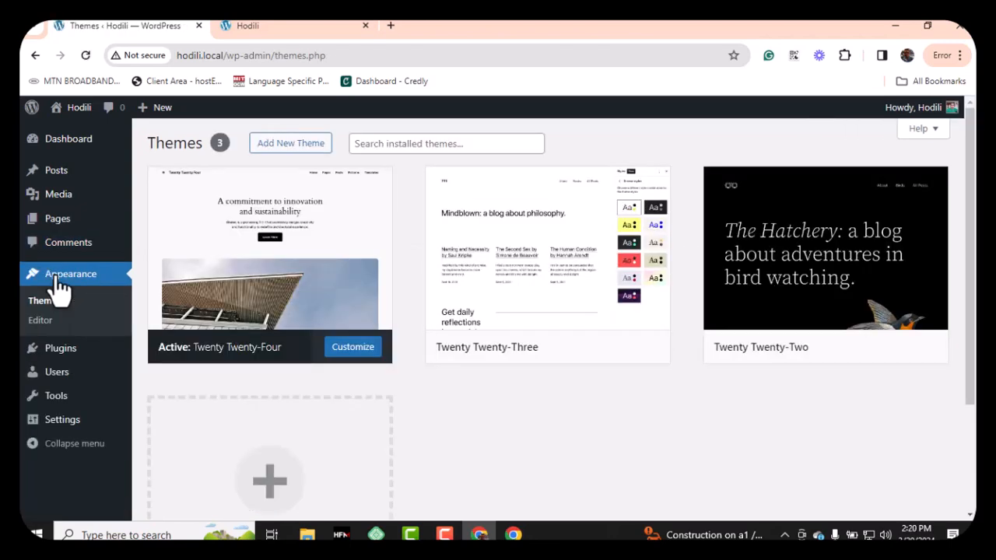
pyautogui.moveTo(295, 246)
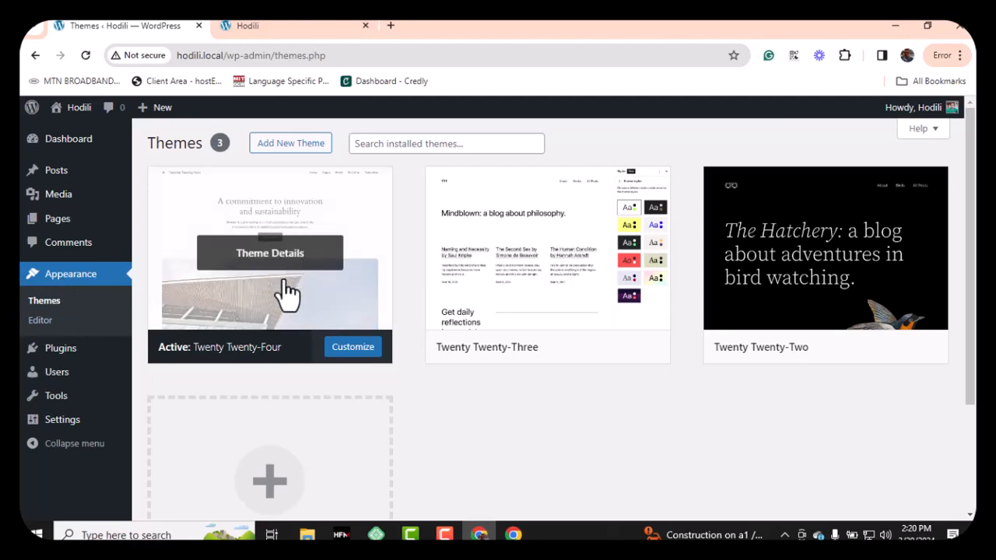
pyautogui.moveTo(552, 282)
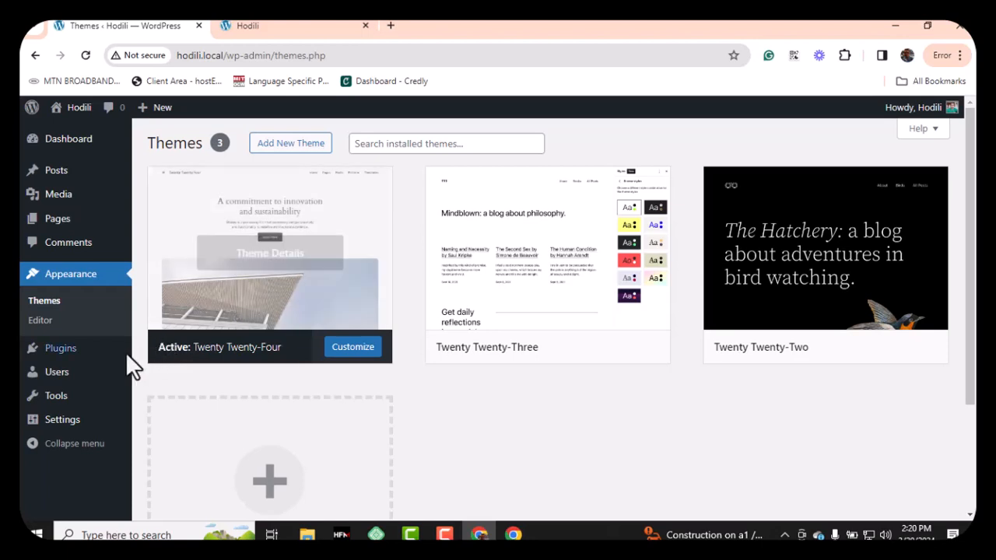
pyautogui.click(85, 356)
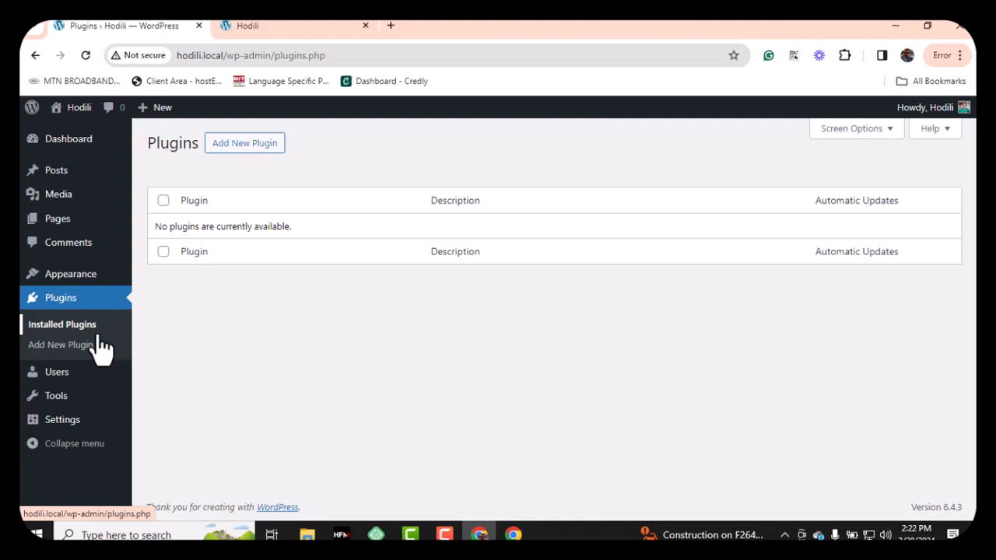
# Step: View the list of all users and examine the fields and role options of the new user form
pyautogui.moveTo(69, 381)
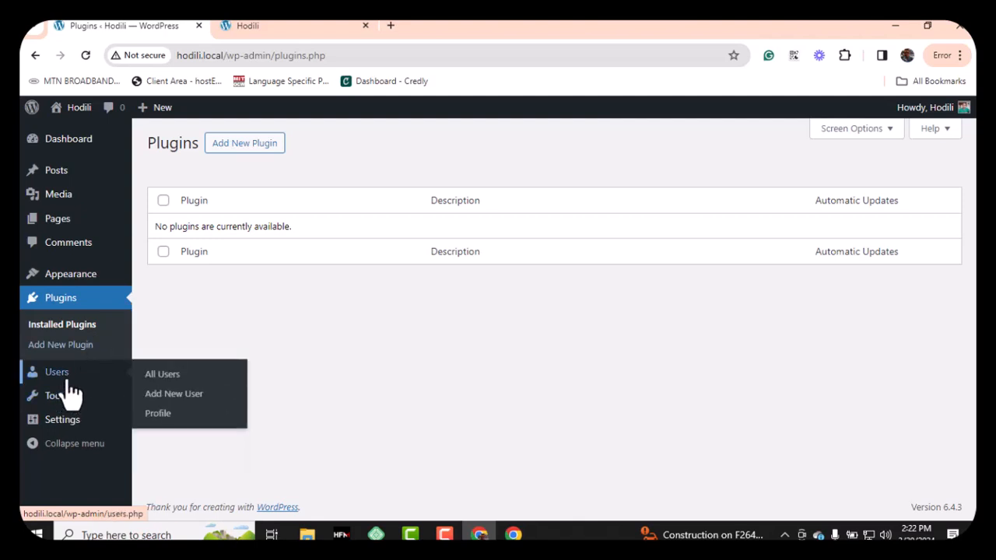
pyautogui.click(161, 381)
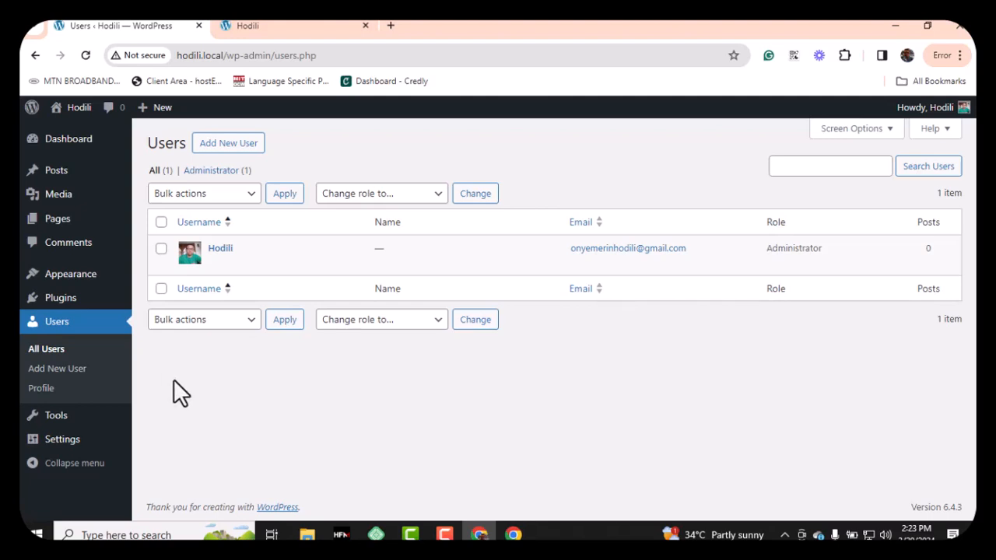
pyautogui.click(225, 146)
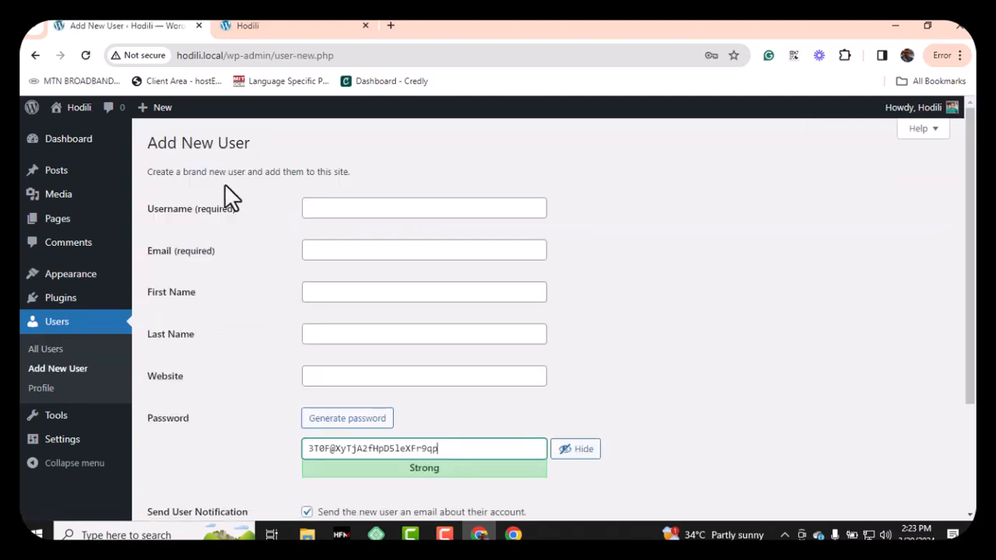
pyautogui.scroll(-2, 235, 242)
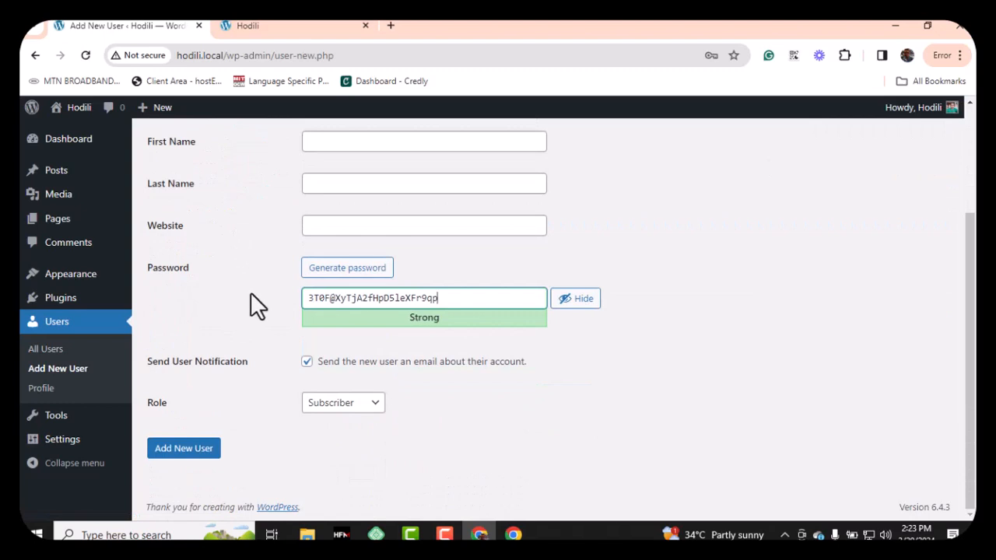
pyautogui.click(375, 422)
pyautogui.click(377, 410)
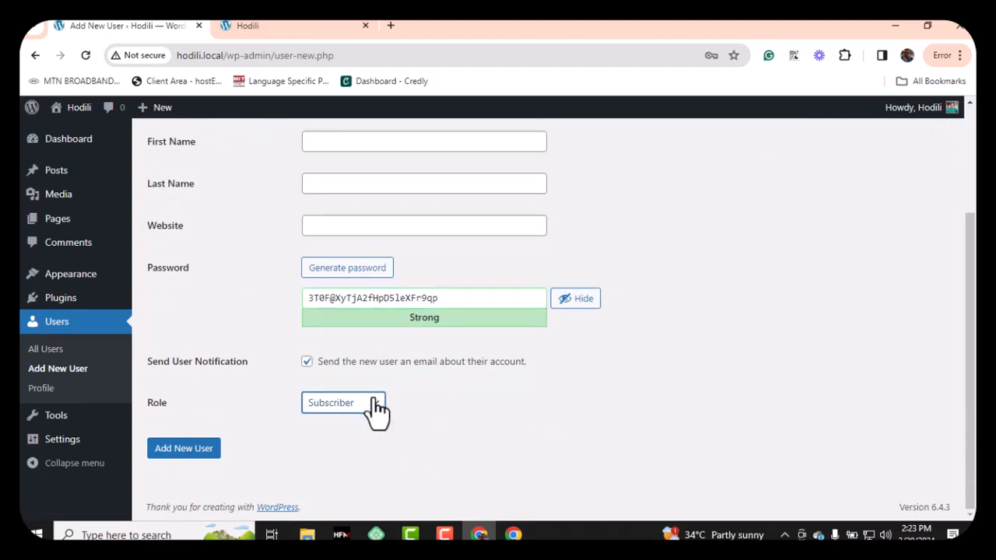
pyautogui.click(375, 410)
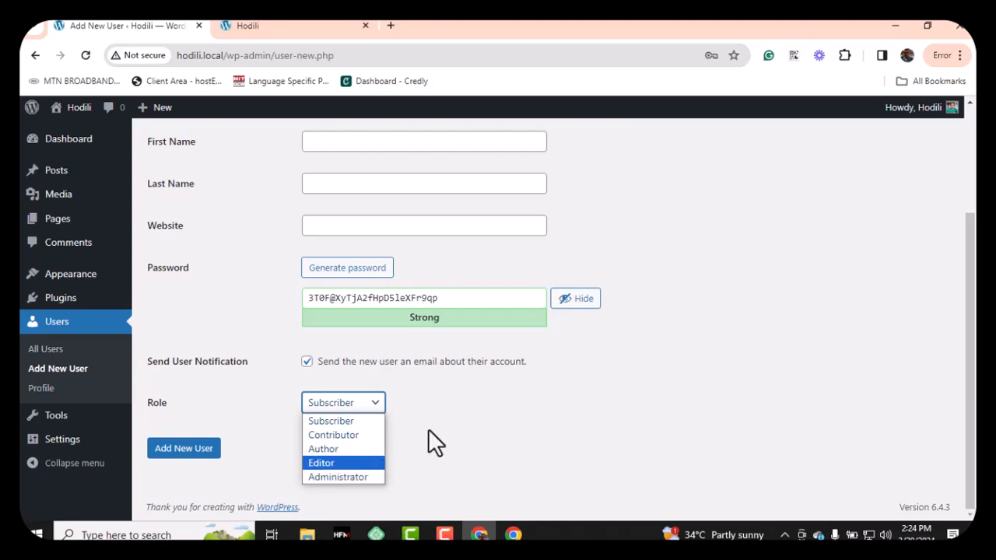
pyautogui.click(456, 409)
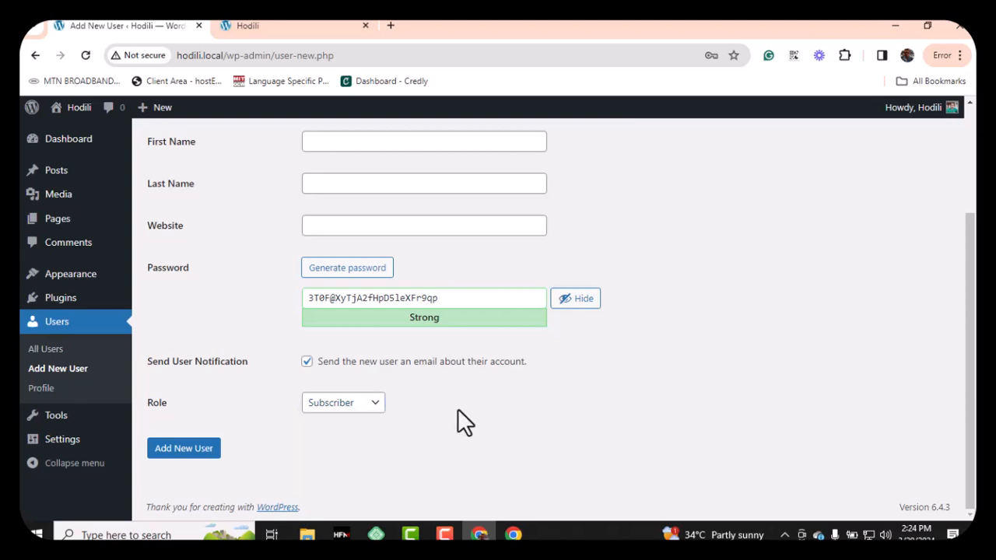
pyautogui.scroll(2, 266, 396)
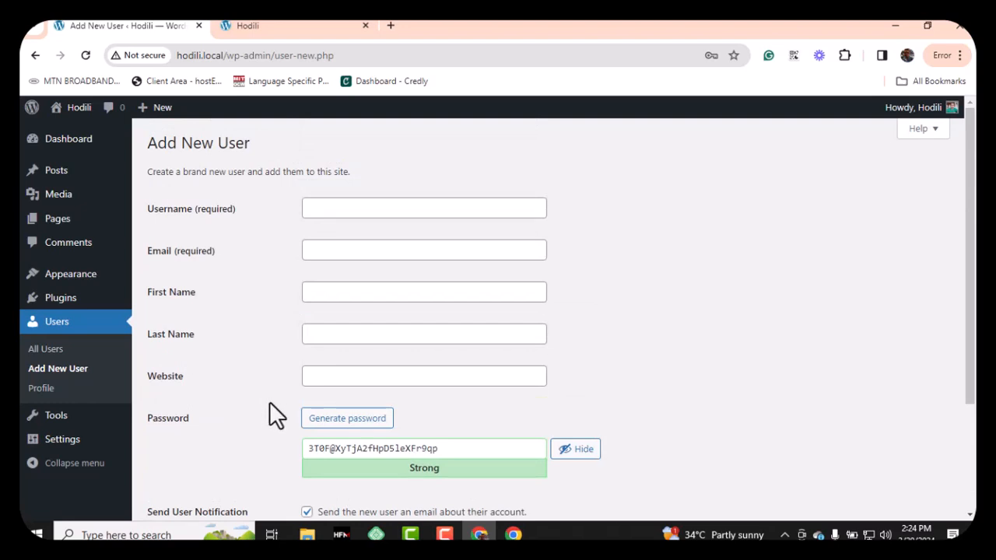
# Step: Review the available Tools and Settings options, and collapse and re-expand the admin sidebar
pyautogui.moveTo(86, 426)
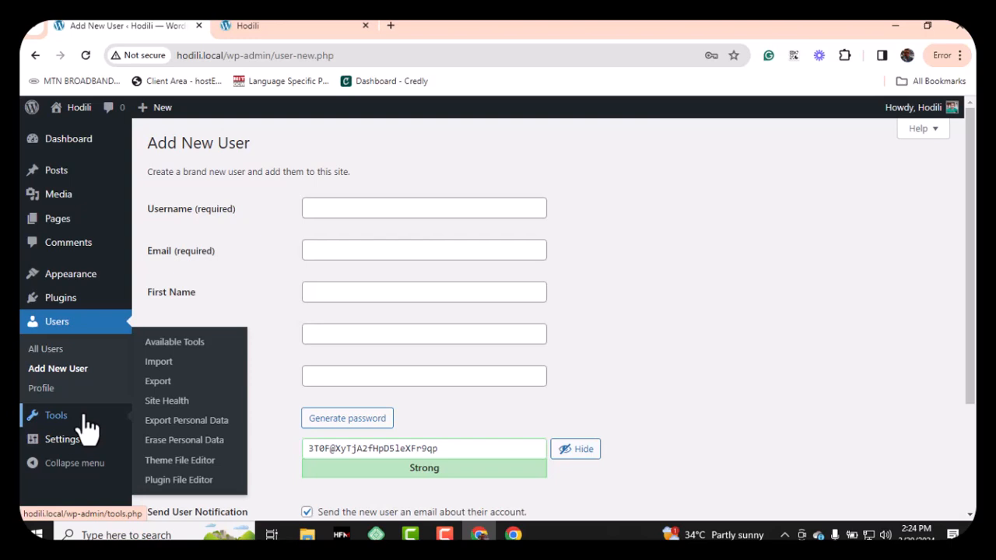
pyautogui.moveTo(77, 449)
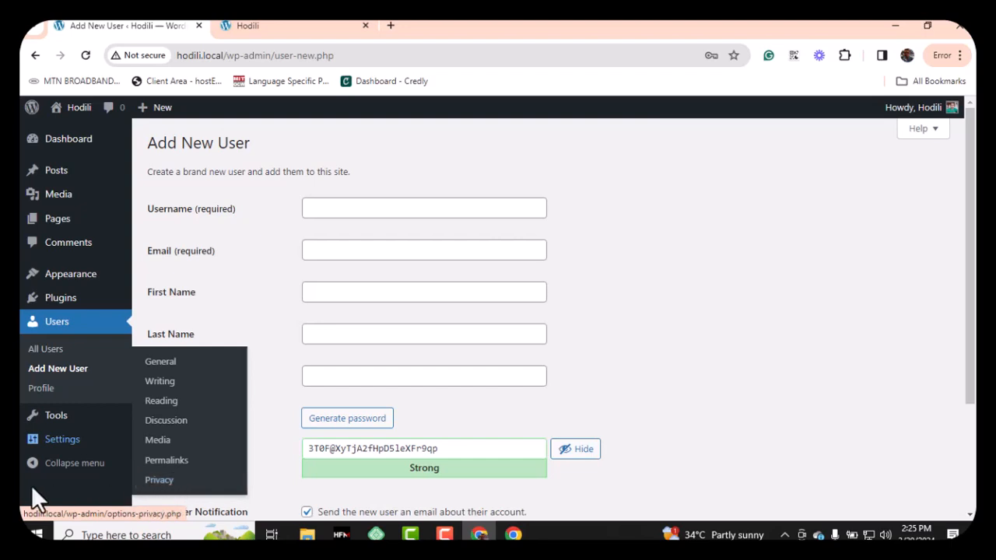
pyautogui.click(33, 464)
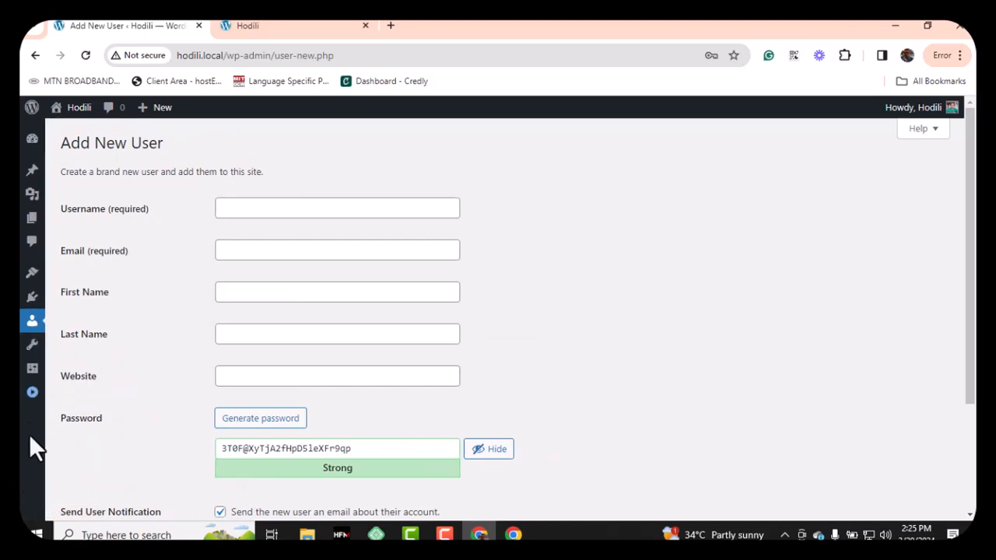
pyautogui.click(31, 403)
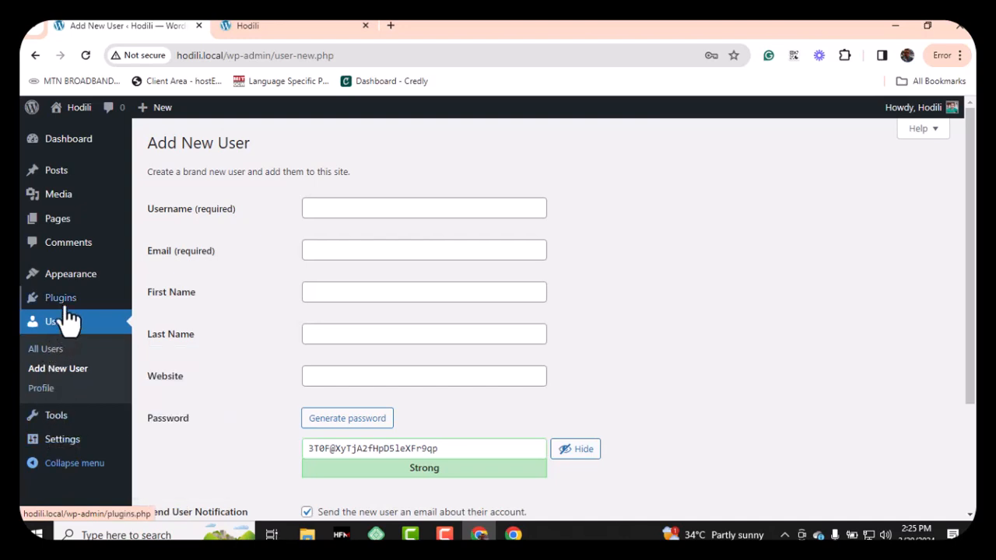
# Step: Delete the inactive Twenty Twenty-Three theme from the installed themes and confirm the deletion
pyautogui.moveTo(83, 284)
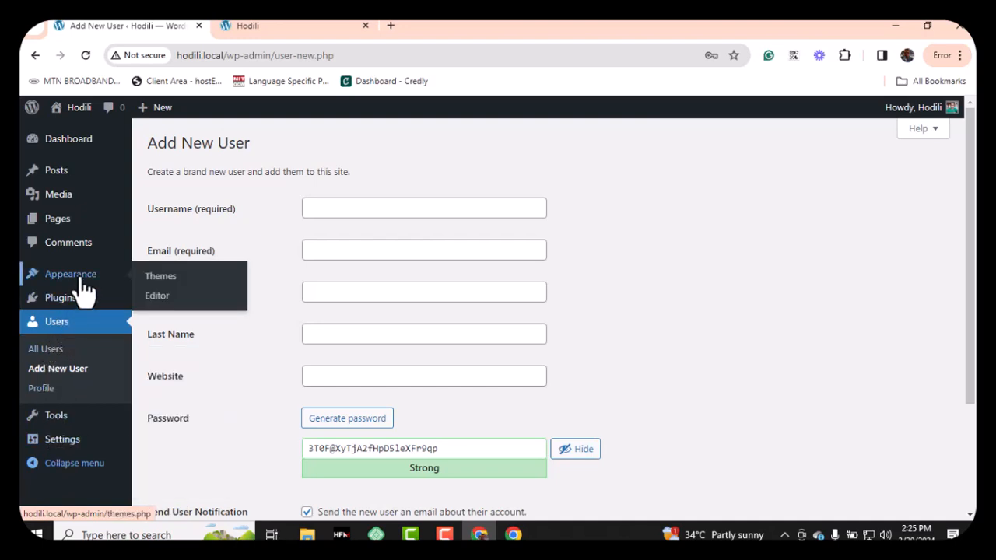
pyautogui.click(164, 282)
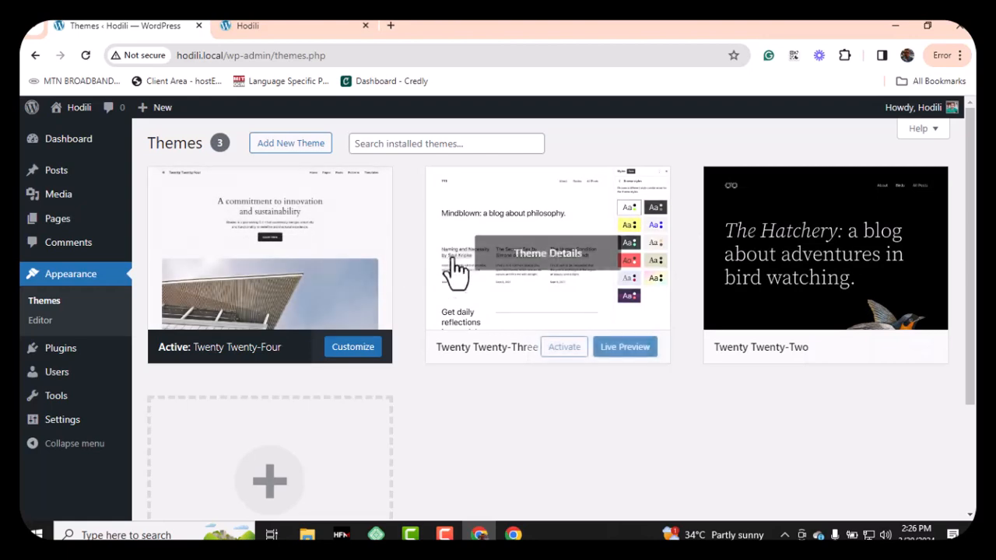
pyautogui.click(589, 254)
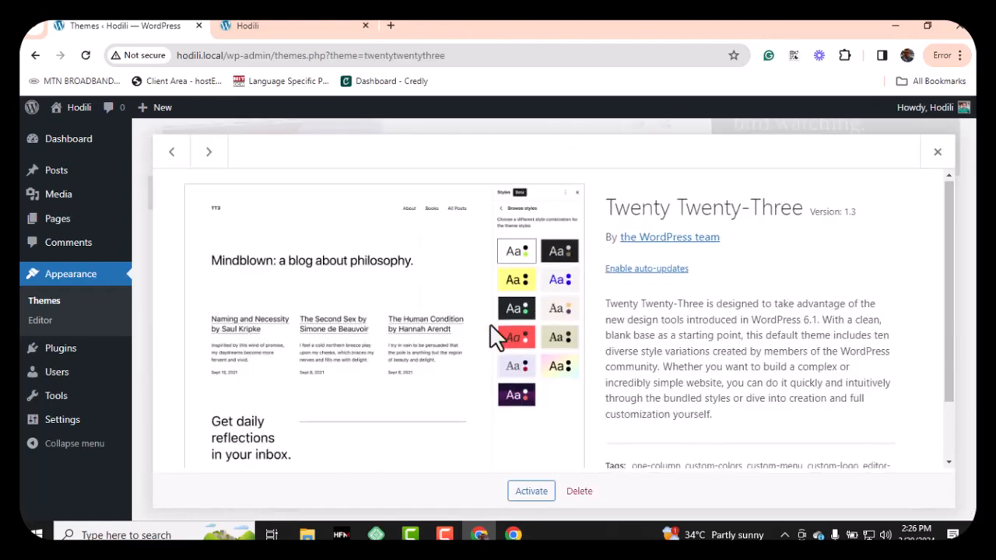
pyautogui.scroll(-1, 501, 366)
pyautogui.click(582, 495)
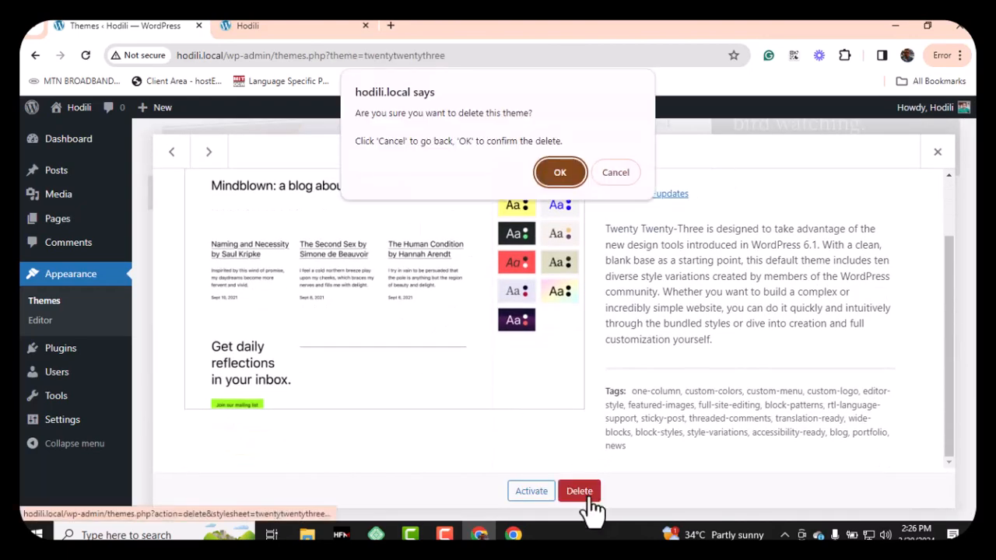
pyautogui.click(559, 174)
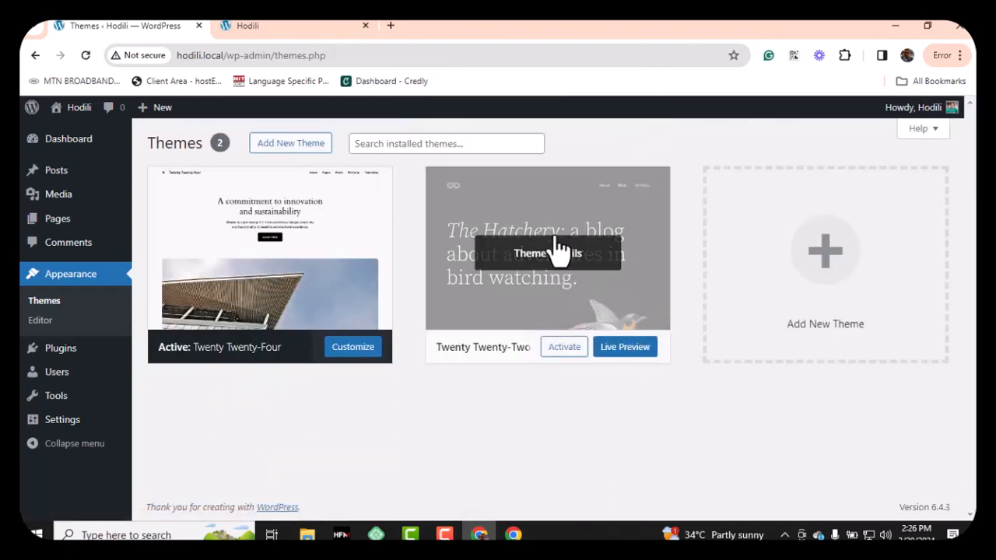
# Step: Delete the inactive Twenty Twenty-Two theme from its theme details and confirm the deletion
pyautogui.click(557, 262)
pyautogui.scroll(-3, 543, 364)
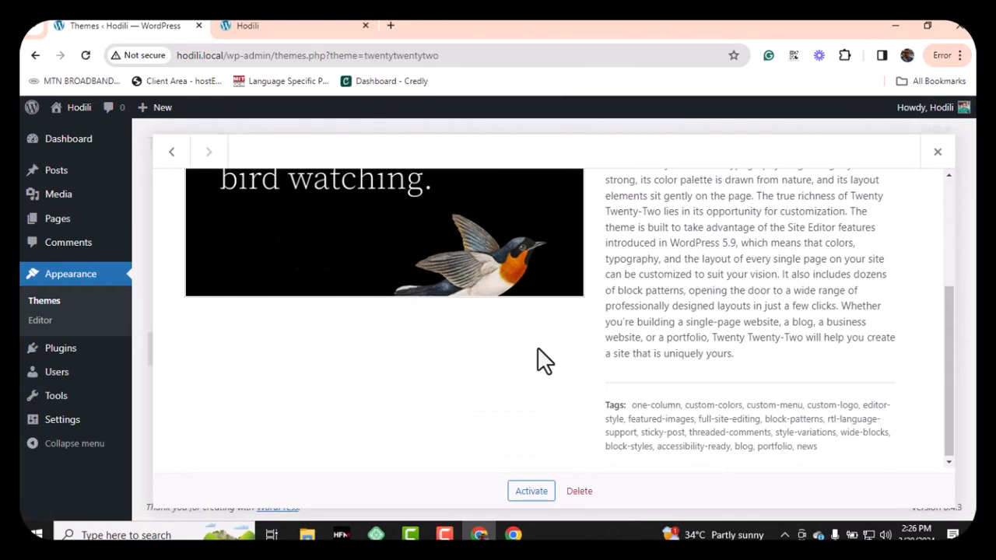
pyautogui.click(580, 491)
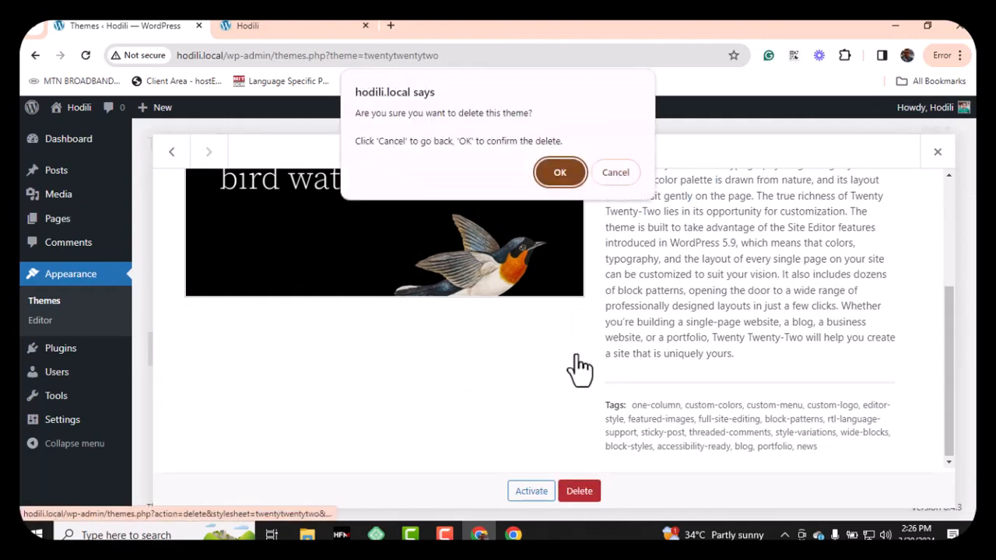
pyautogui.click(560, 172)
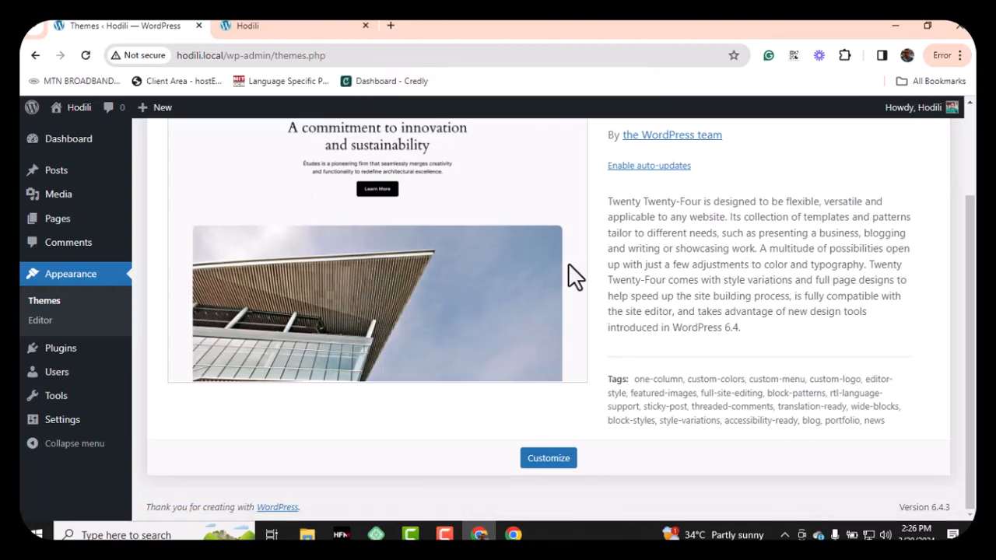
# Step: Review the details of the active Twenty Twenty-Four theme and browse the popular themes available to install
pyautogui.scroll(2, 567, 284)
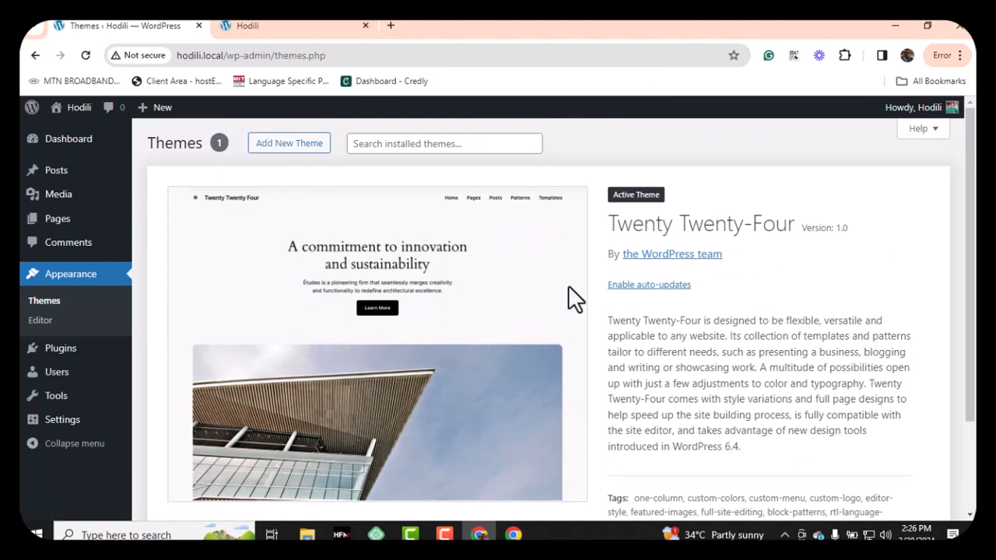
pyautogui.scroll(-2, 568, 285)
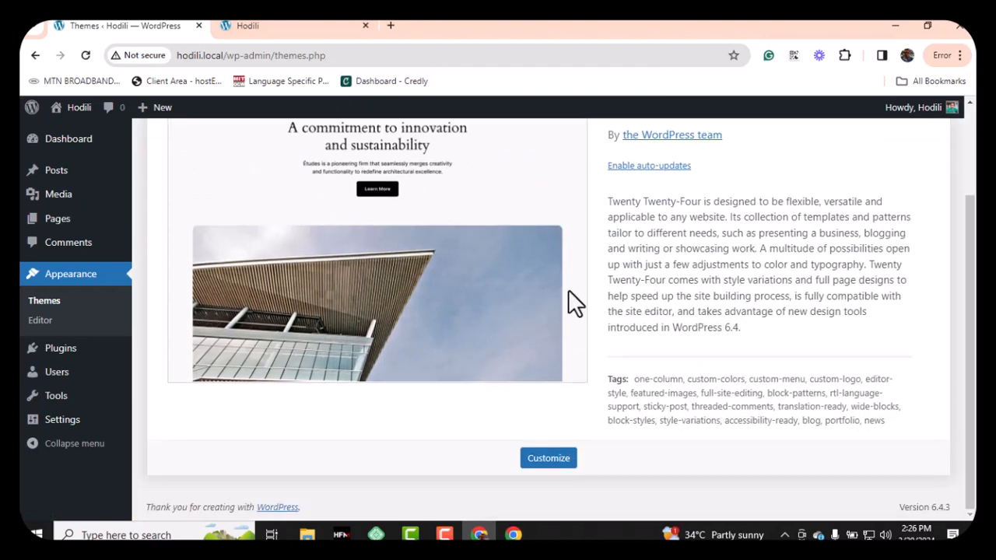
pyautogui.scroll(2, 568, 290)
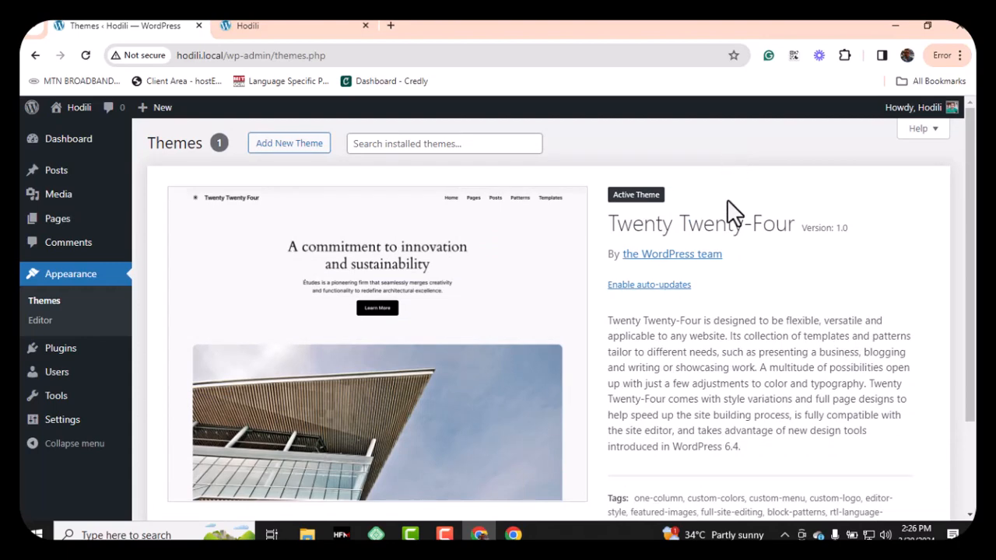
pyautogui.scroll(-2, 708, 325)
pyautogui.scroll(2, 685, 329)
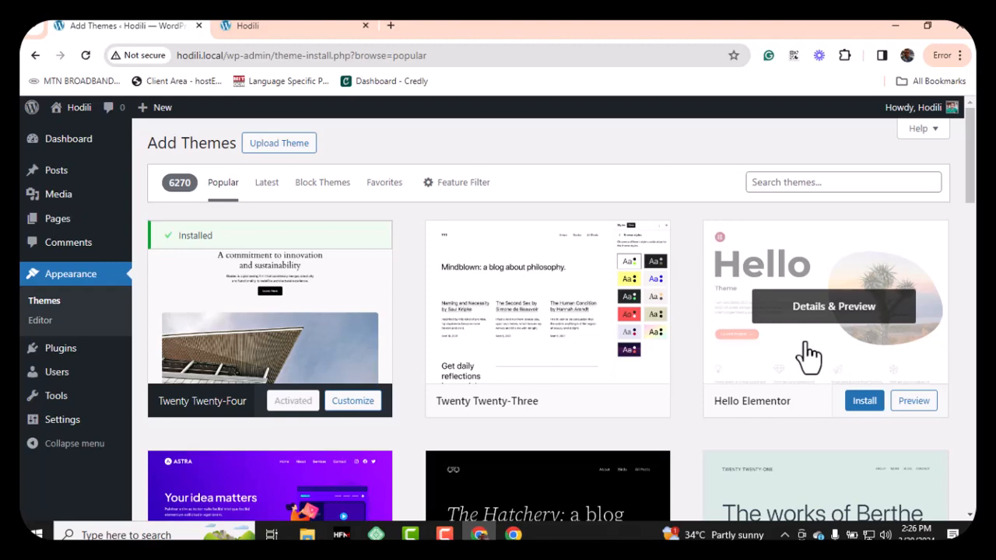
pyautogui.scroll(-3, 809, 356)
pyautogui.scroll(3, 809, 356)
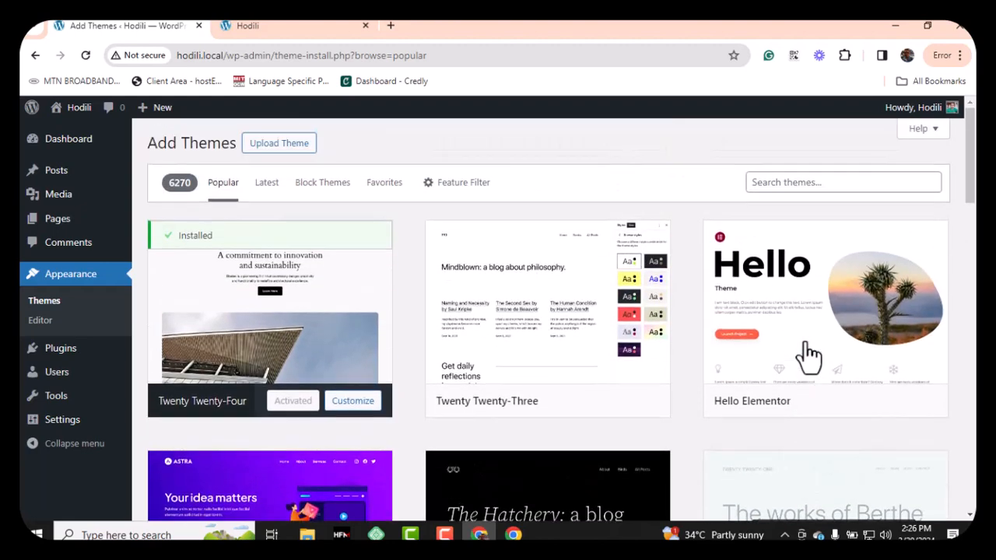
pyautogui.moveTo(809, 357)
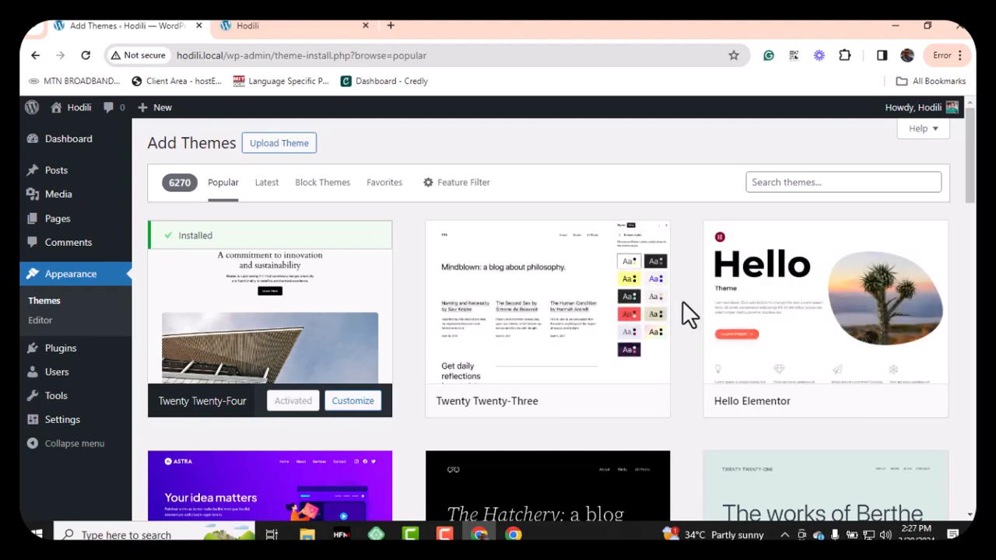
pyautogui.moveTo(716, 345)
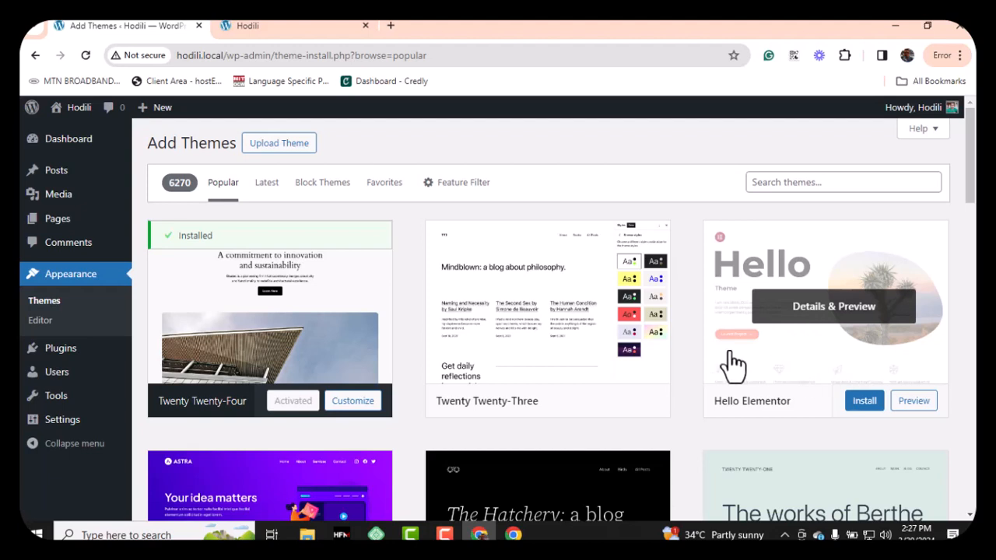
pyautogui.moveTo(611, 318)
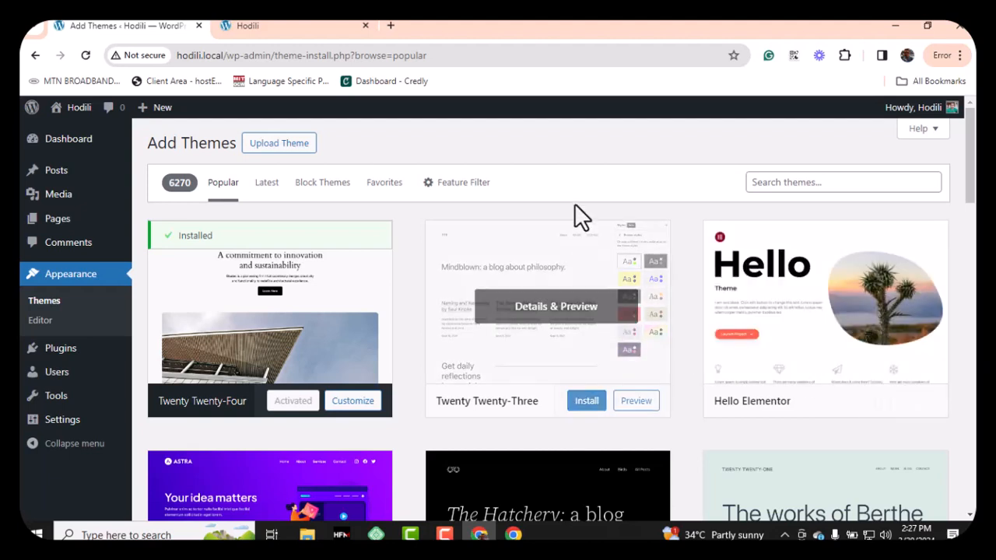
pyautogui.scroll(-5, 494, 342)
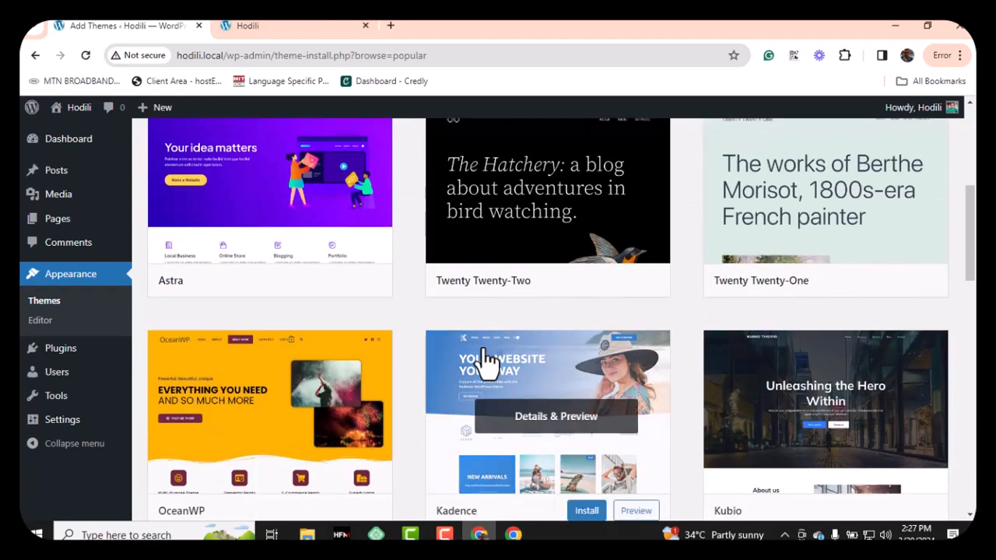
pyautogui.scroll(5, 486, 362)
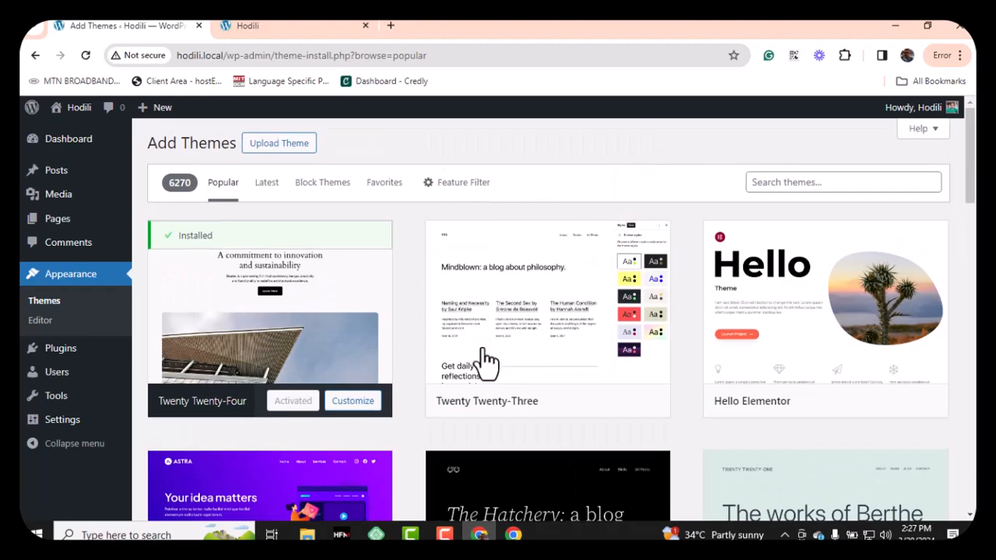
pyautogui.moveTo(487, 361)
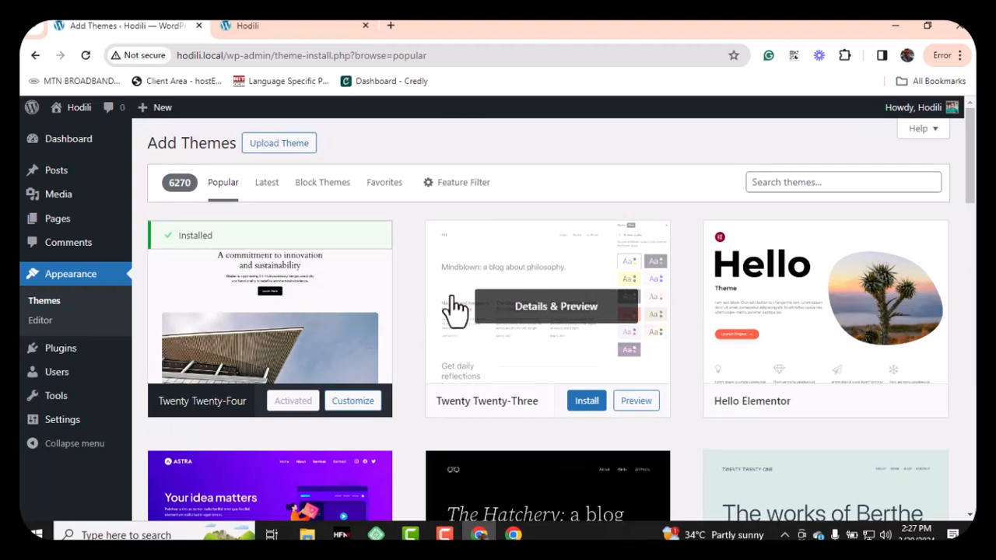
# Step: Search the available themes for "hspital" and return to the popular themes
pyautogui.click(844, 184)
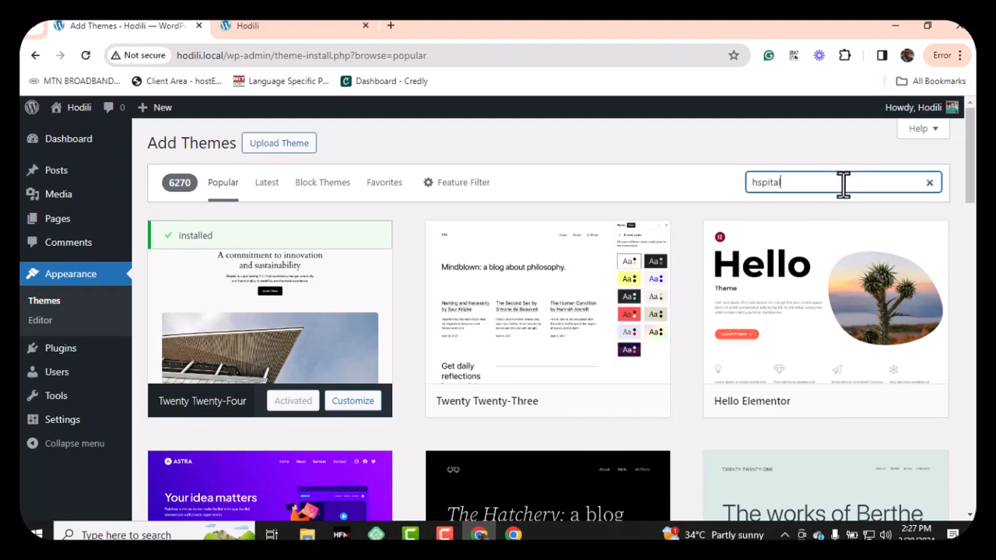
pyautogui.write('hspital')
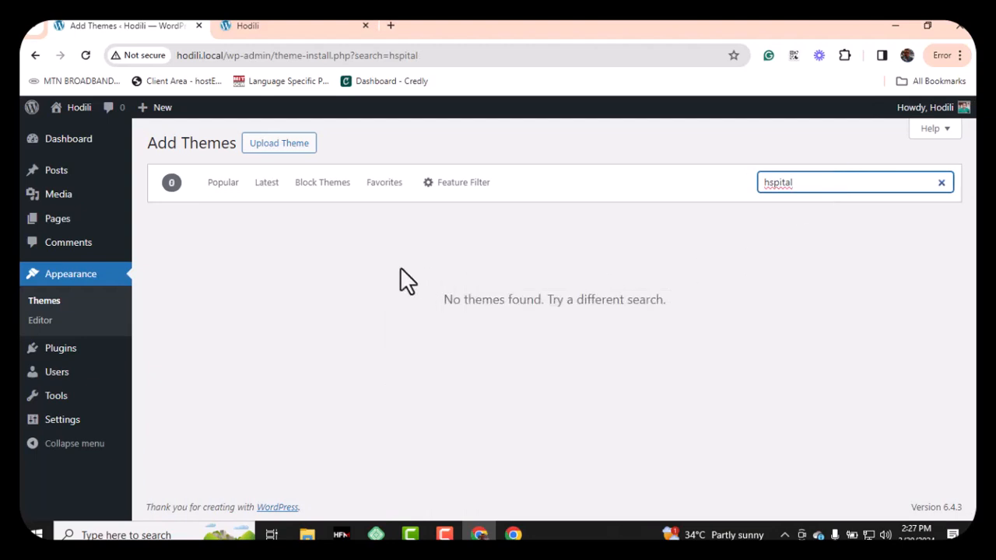
pyautogui.click(222, 185)
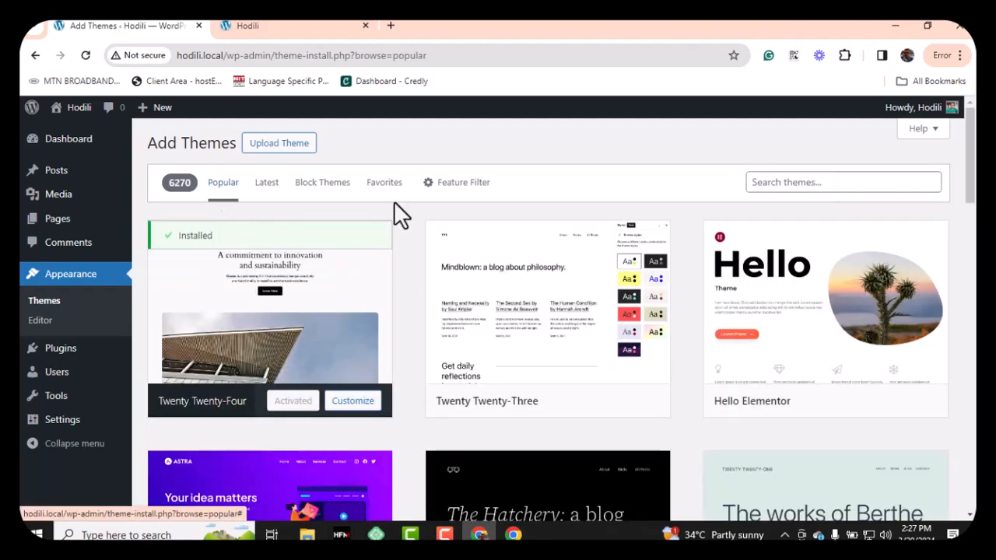
# Step: Browse the popular themes through to the Variations, Sydney and One Business Blocks row to compare their designs
pyautogui.scroll(-8, 582, 294)
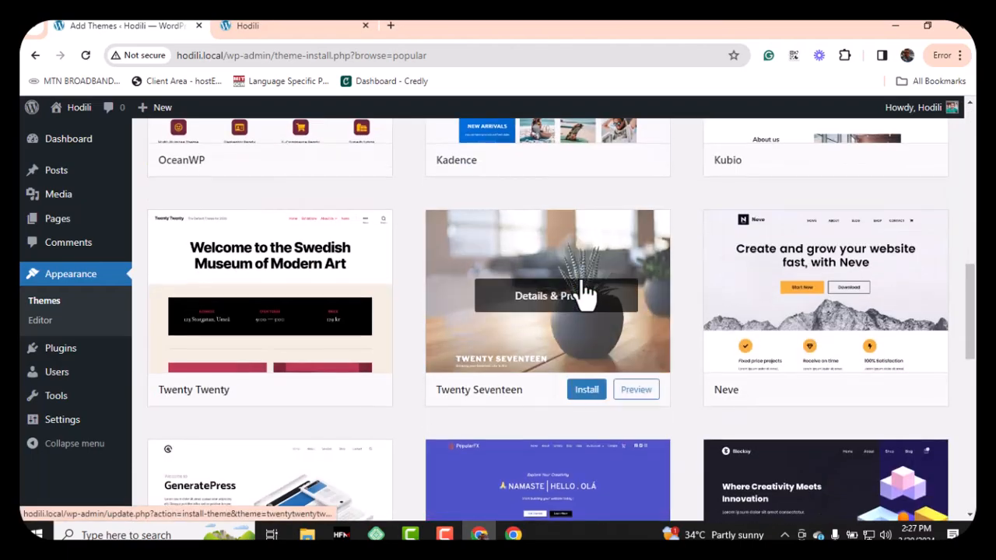
pyautogui.scroll(-8, 584, 292)
pyautogui.scroll(3, 585, 294)
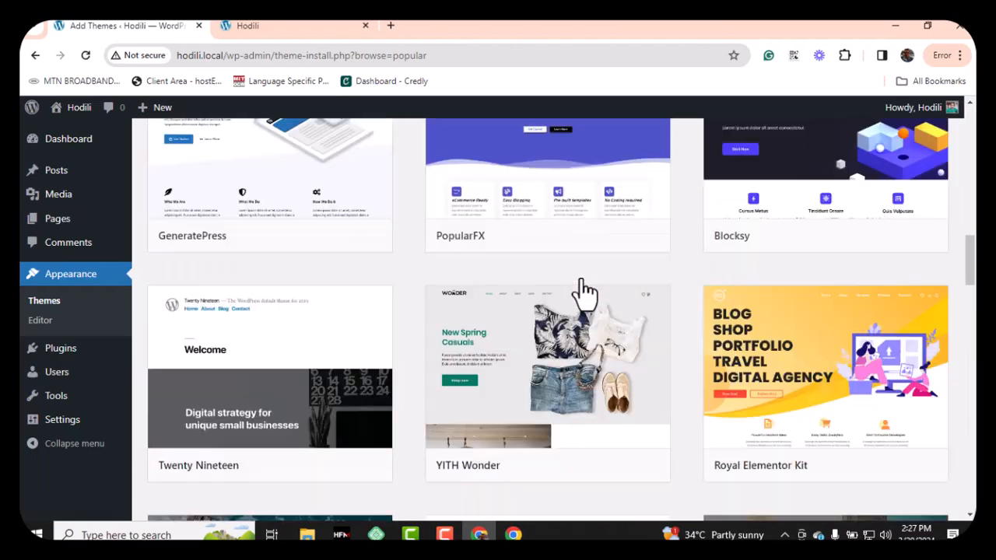
pyautogui.scroll(10, 585, 294)
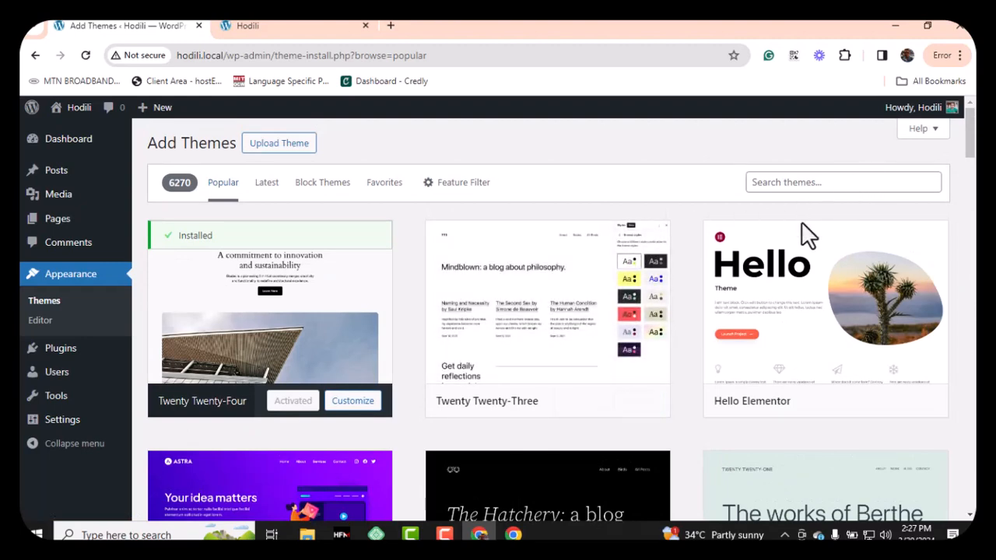
pyautogui.scroll(-2, 617, 322)
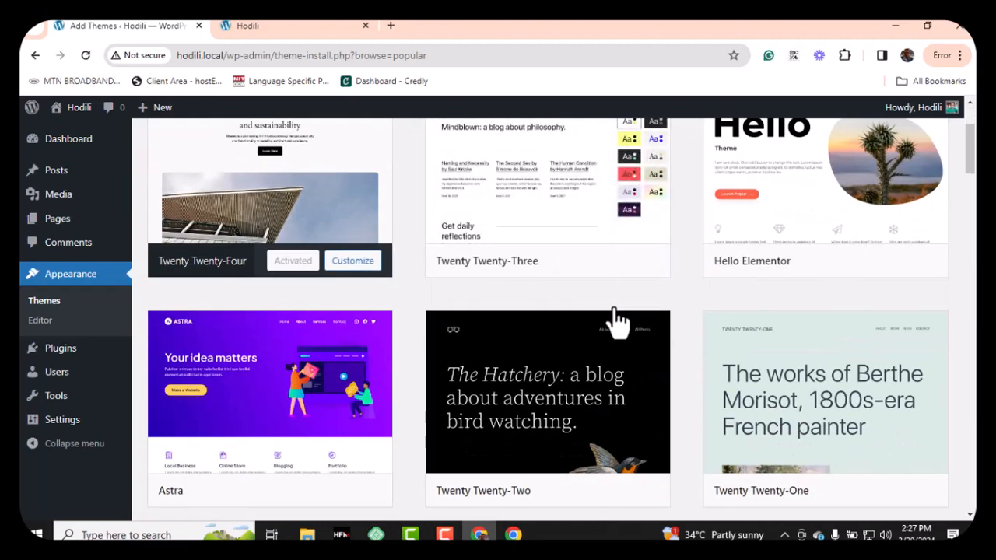
pyautogui.scroll(-6, 613, 305)
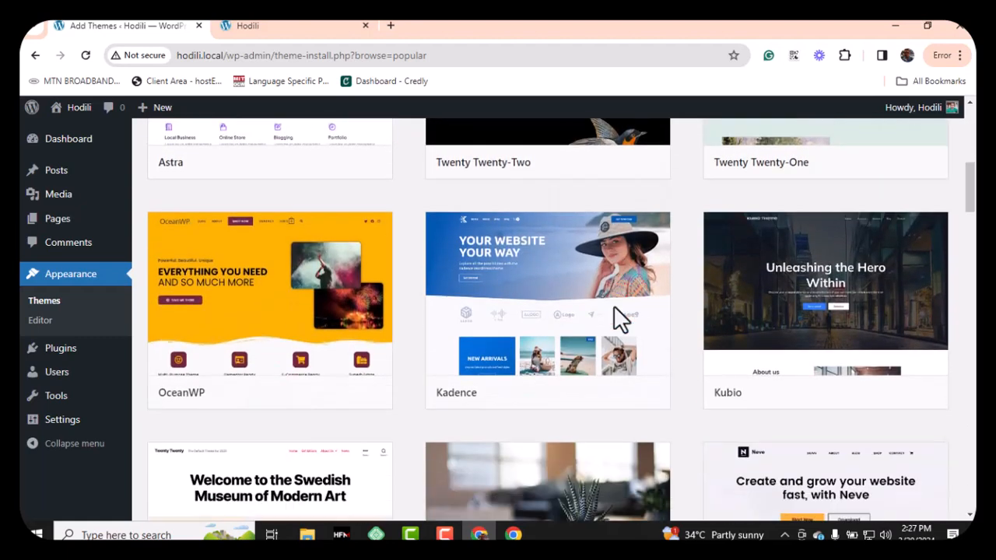
pyautogui.scroll(-5, 617, 322)
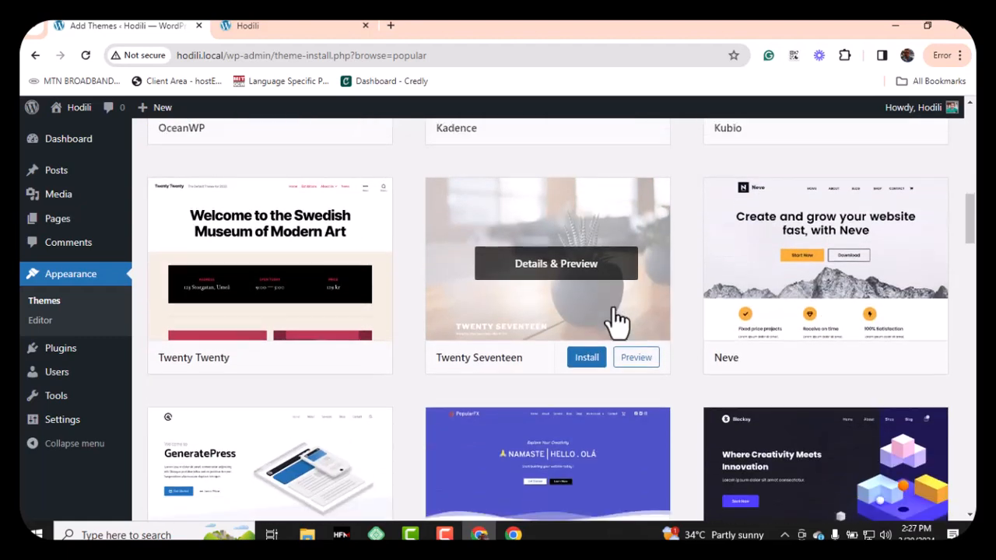
pyautogui.scroll(-2, 618, 322)
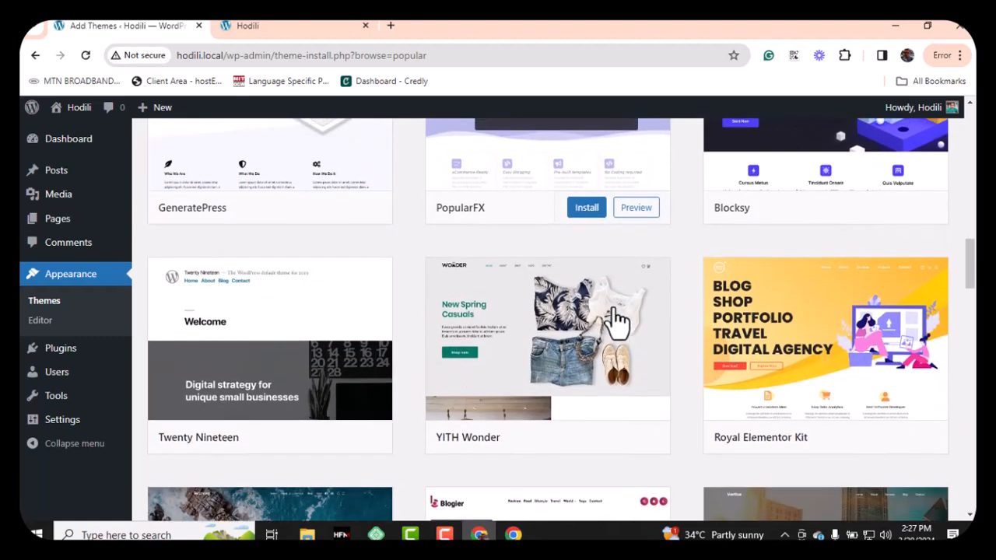
pyautogui.scroll(-1, 615, 319)
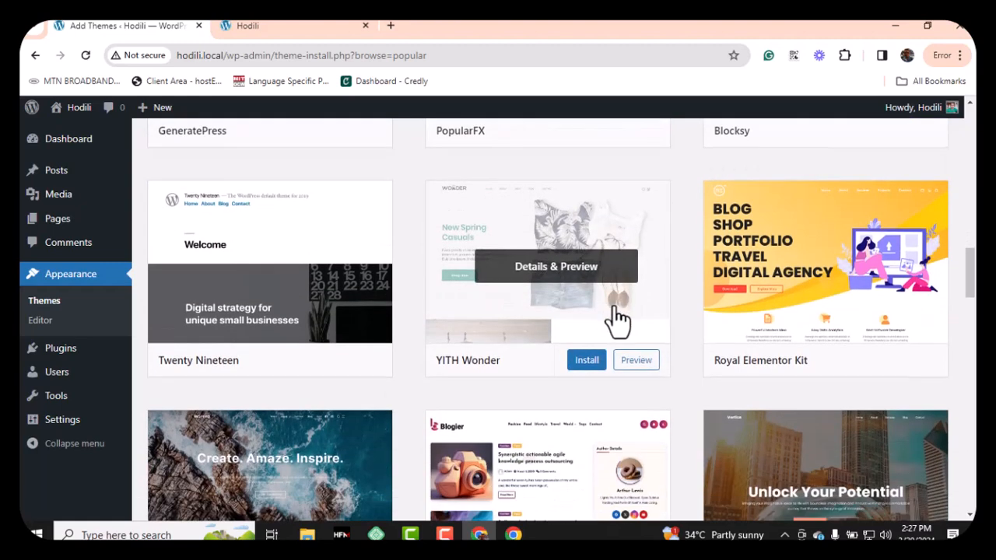
pyautogui.scroll(-3, 618, 322)
pyautogui.scroll(-2, 575, 318)
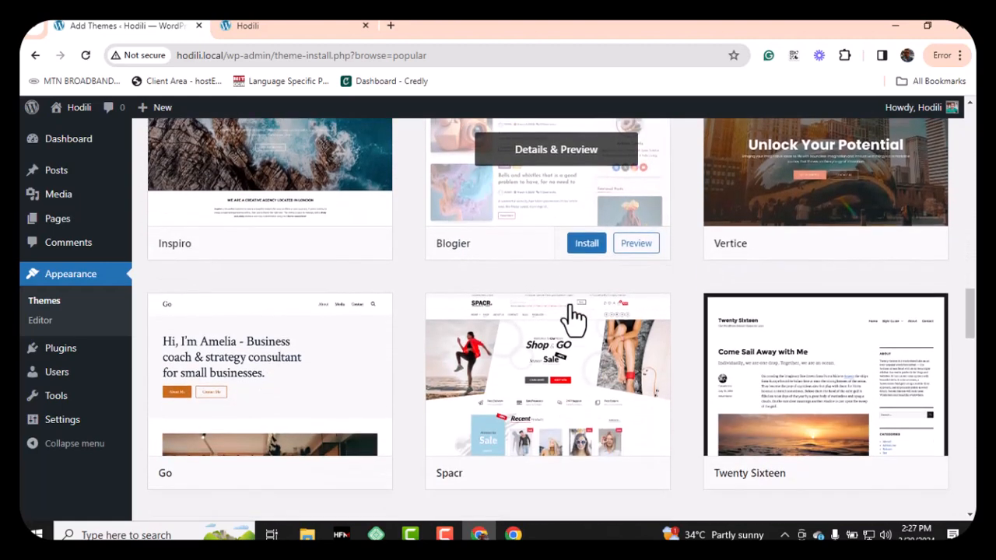
pyautogui.scroll(-2, 573, 317)
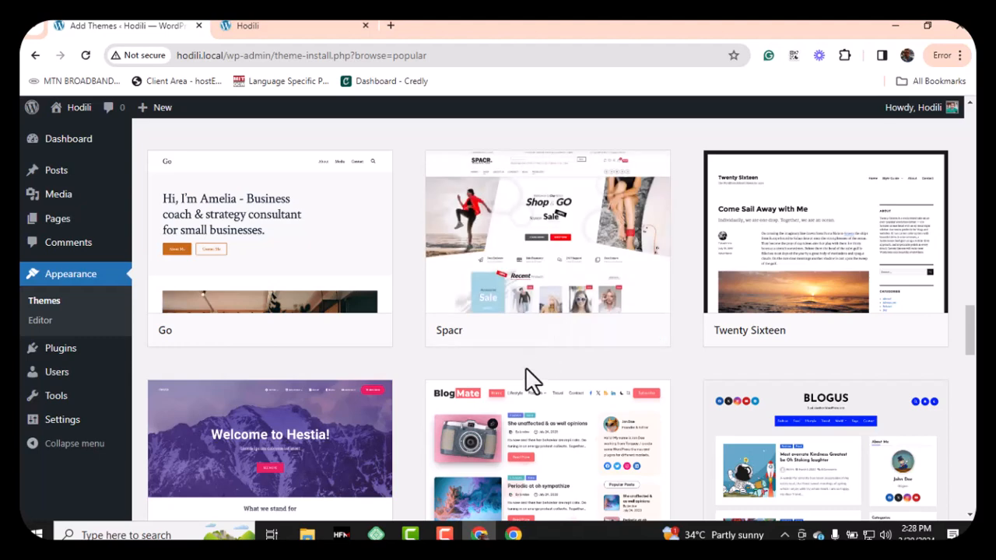
pyautogui.scroll(-2, 526, 371)
pyautogui.scroll(-3, 526, 383)
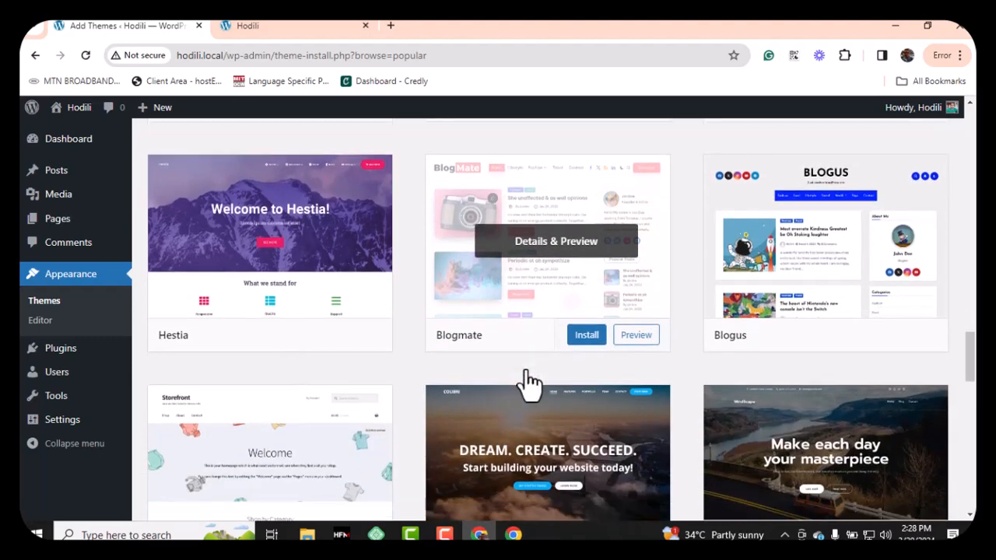
pyautogui.scroll(-4, 520, 402)
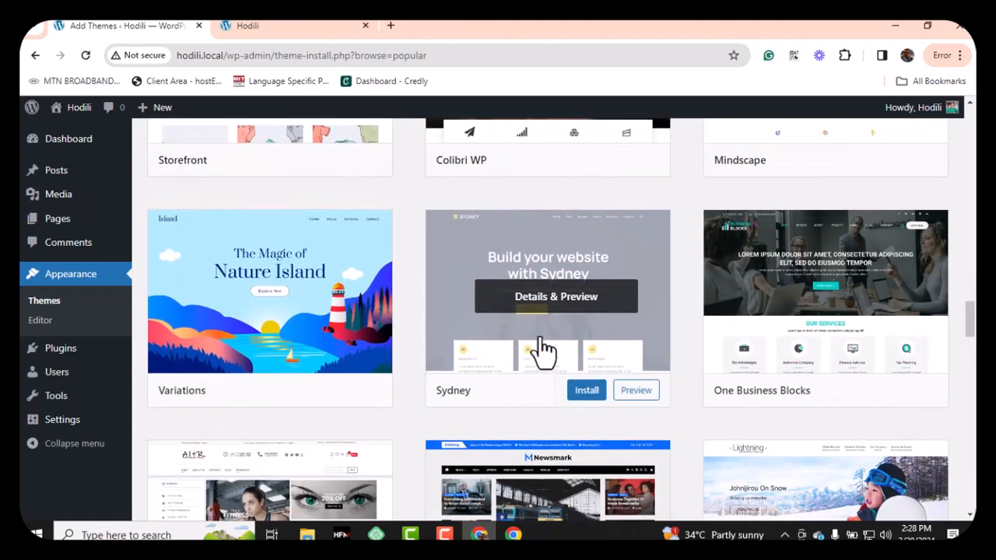
# Step: Preview the One Business Blocks theme, examine its demo page from header to footer, and close the preview
pyautogui.click(834, 313)
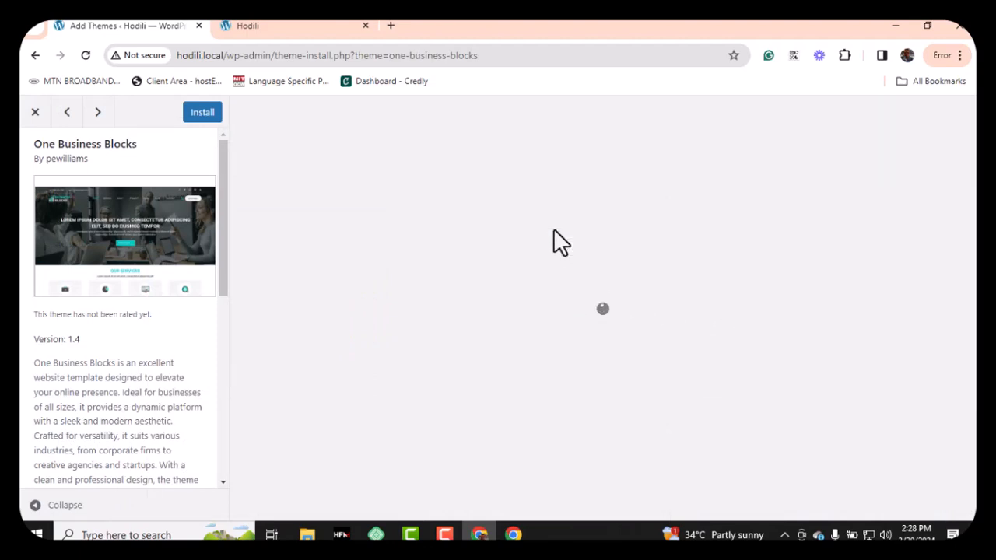
pyautogui.scroll(-2, 547, 267)
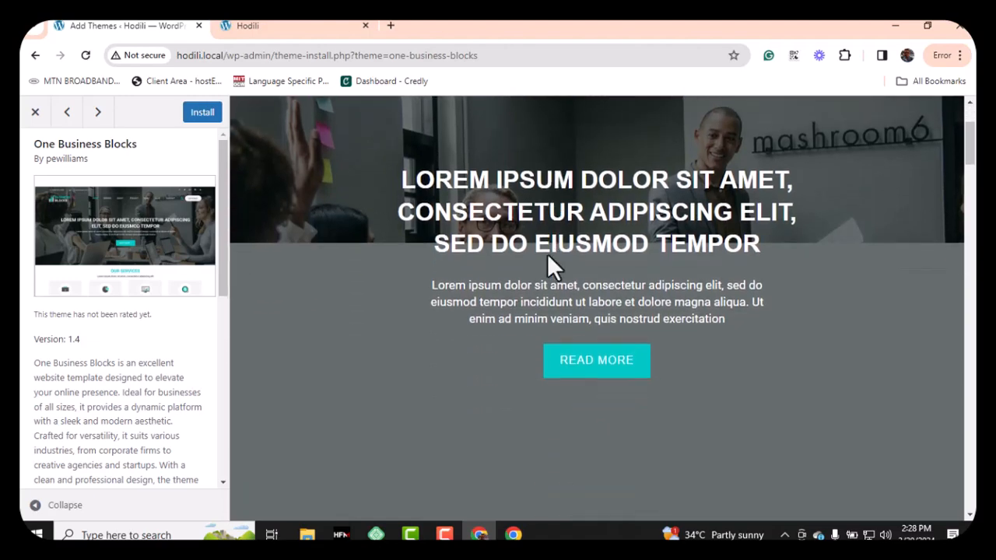
pyautogui.scroll(-5, 548, 265)
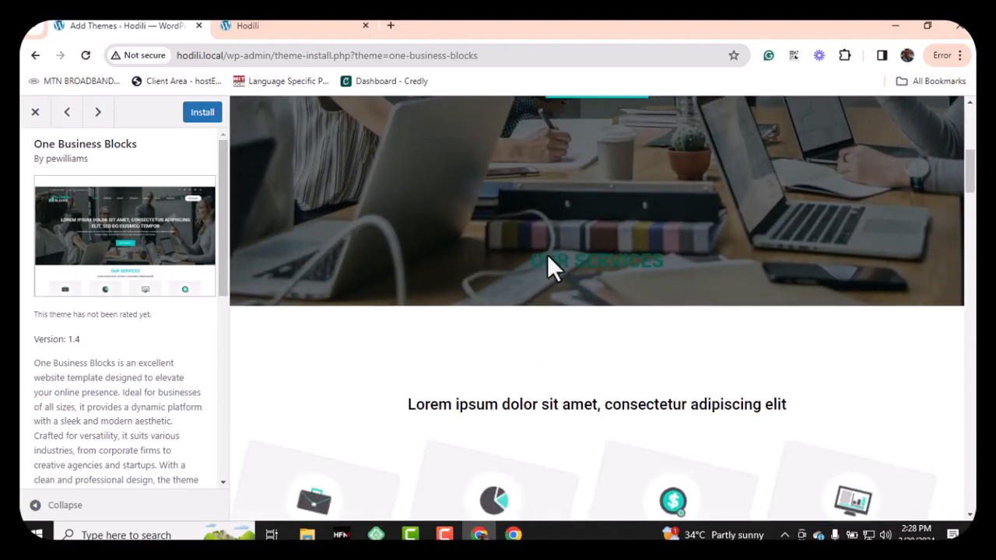
pyautogui.scroll(-8, 549, 265)
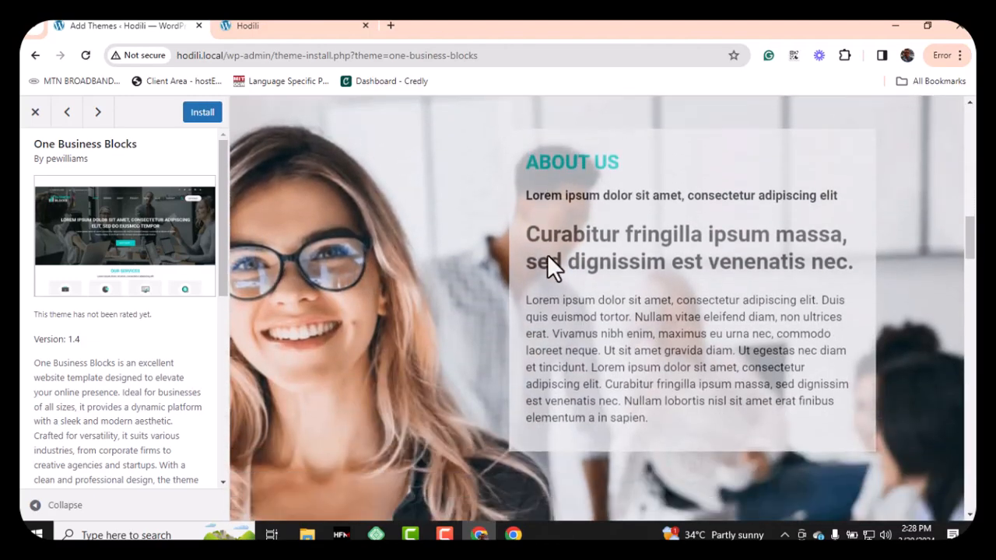
pyautogui.scroll(-7, 547, 255)
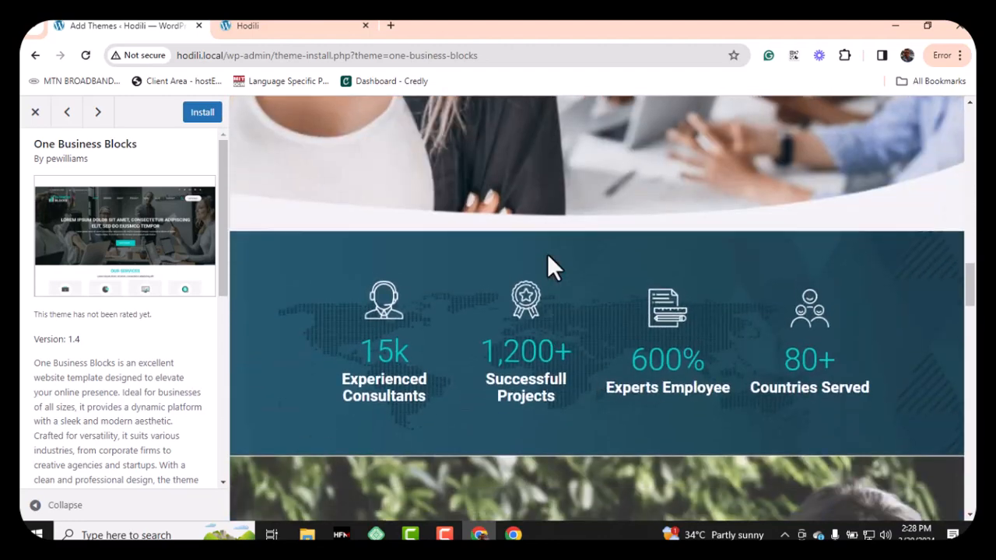
pyautogui.scroll(-8, 547, 253)
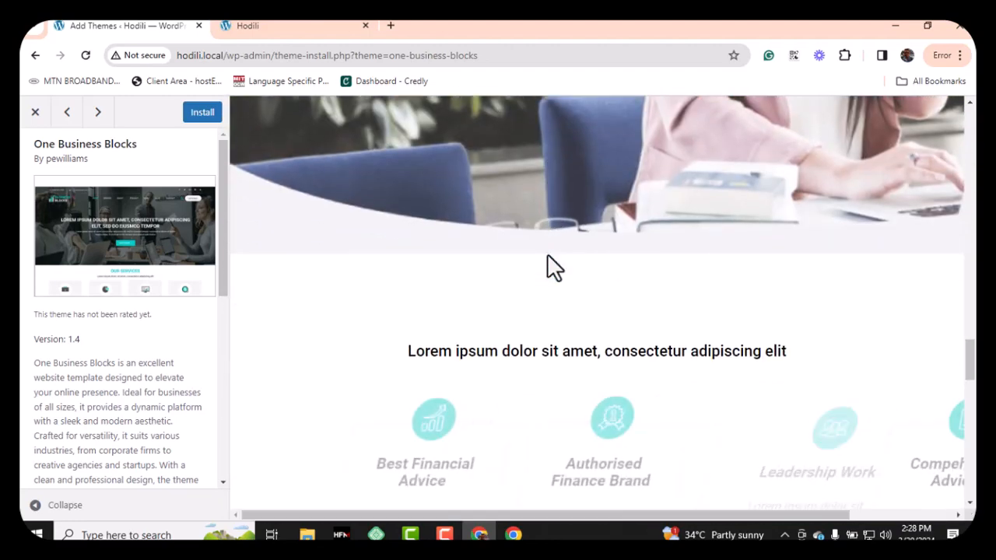
pyautogui.scroll(-8, 547, 257)
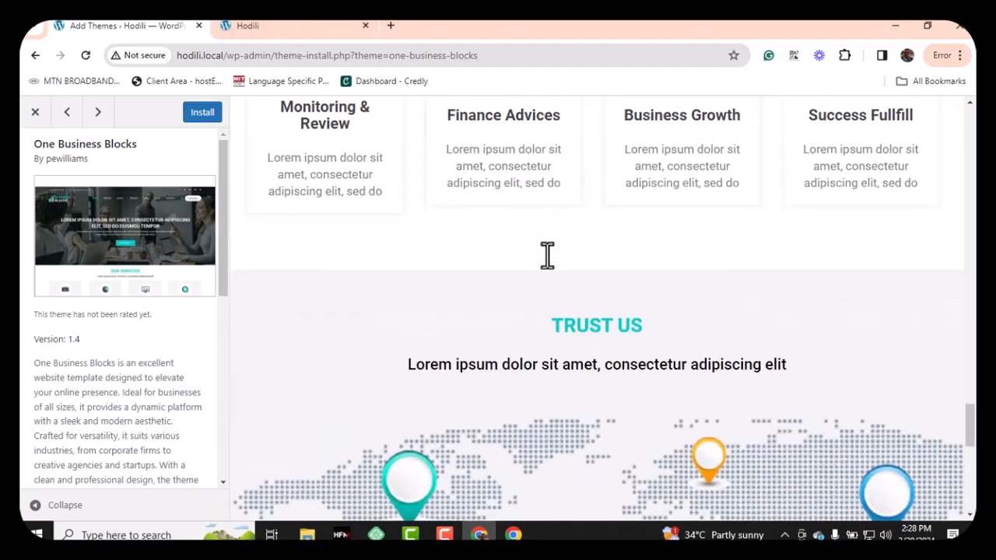
pyautogui.scroll(-8, 547, 255)
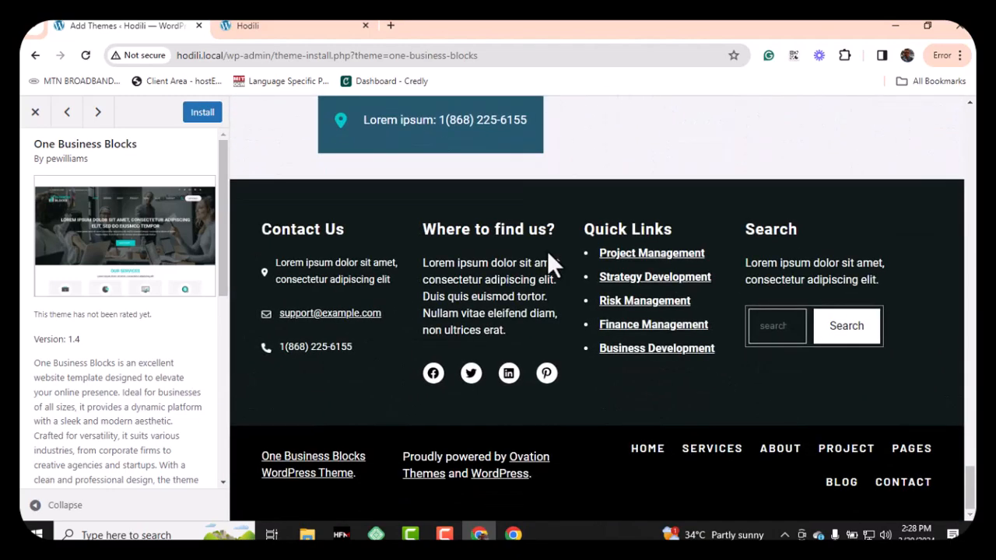
pyautogui.scroll(15, 549, 257)
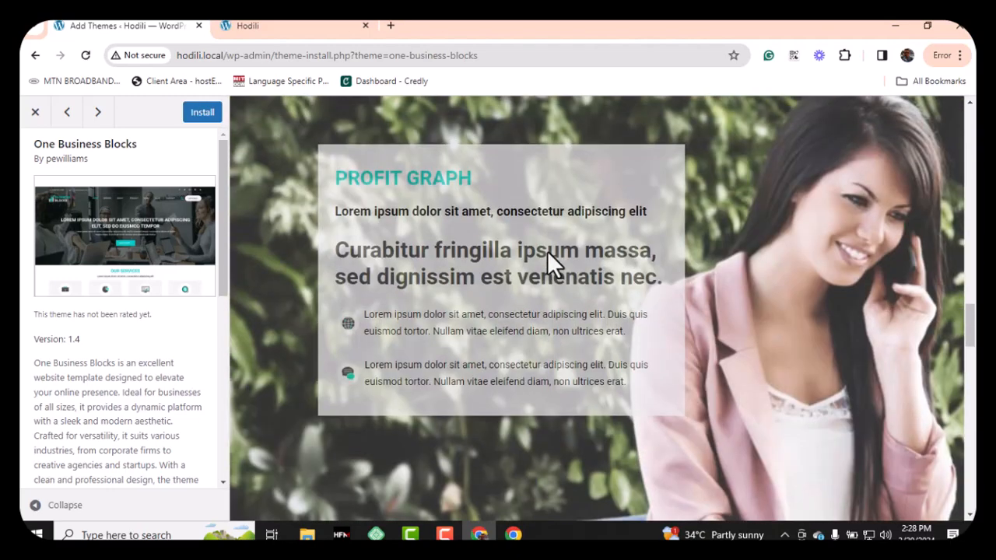
pyautogui.scroll(15, 547, 251)
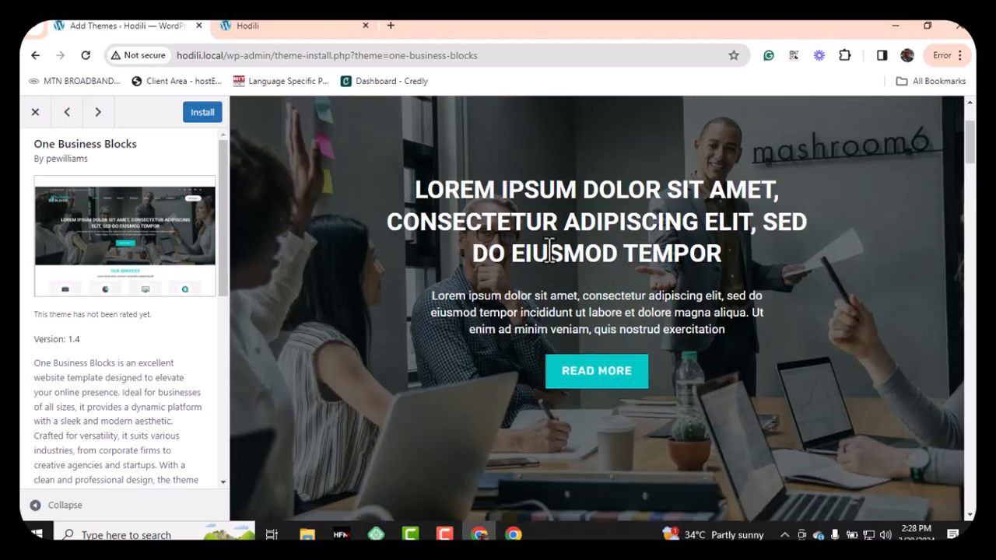
pyautogui.scroll(2, 550, 251)
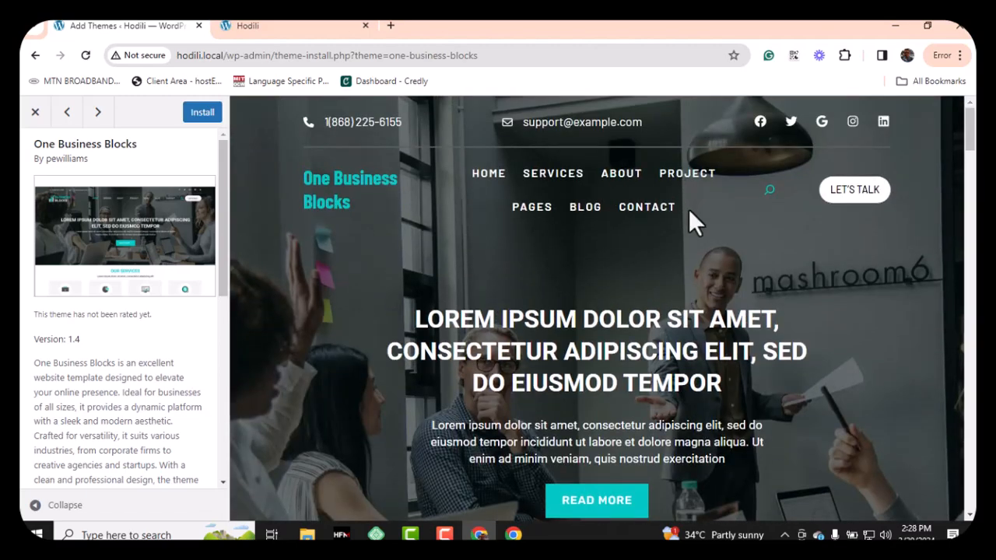
pyautogui.click(36, 114)
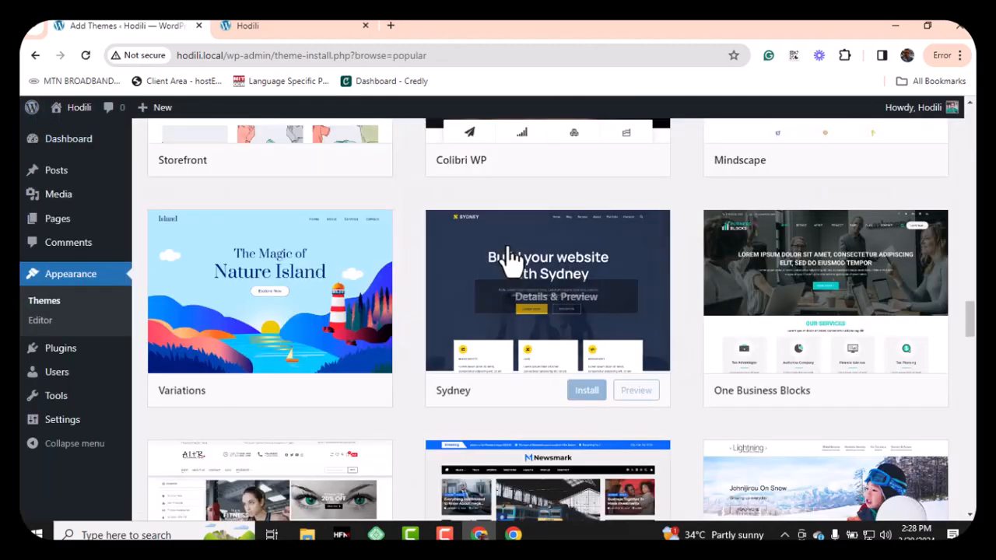
# Step: Preview the Newsmark theme, examine its demo page from the header down to the footer, and close the preview
pyautogui.scroll(-3, 552, 291)
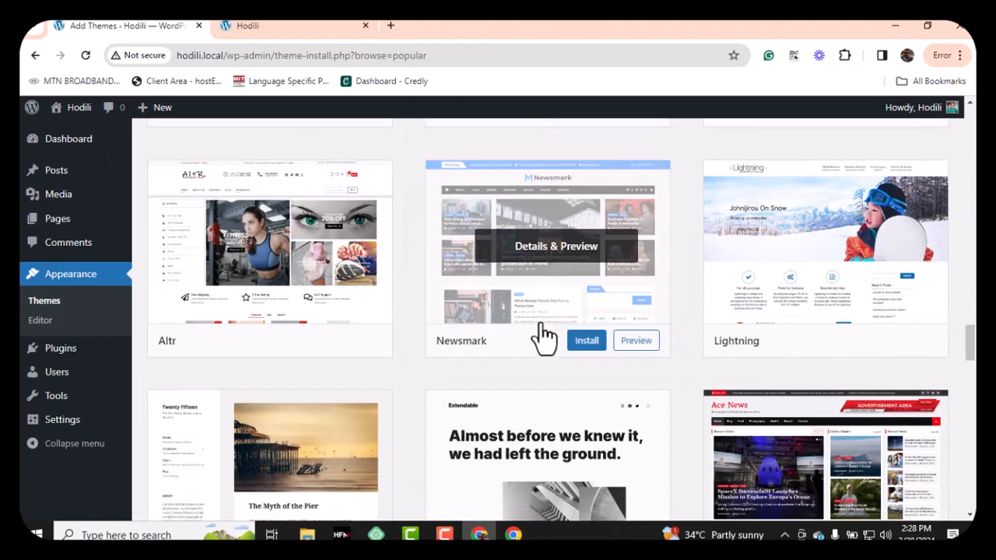
pyautogui.moveTo(547, 253)
pyautogui.click(568, 250)
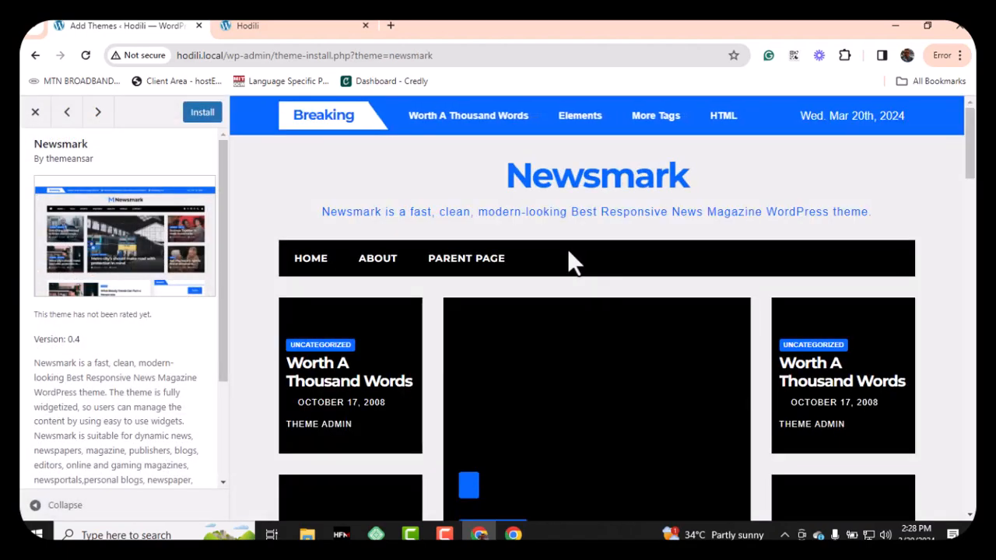
pyautogui.scroll(-3, 482, 222)
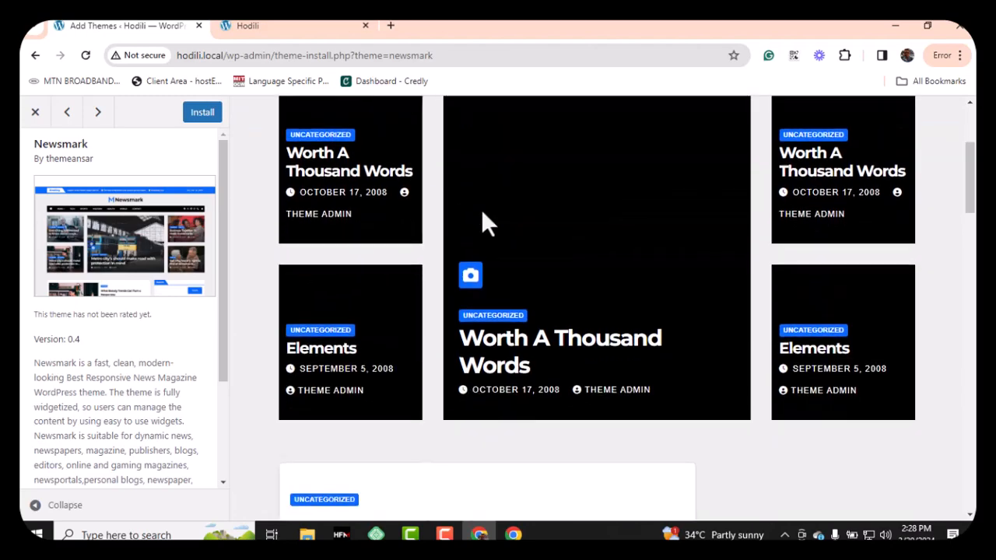
pyautogui.scroll(3, 480, 208)
pyautogui.scroll(-6, 481, 208)
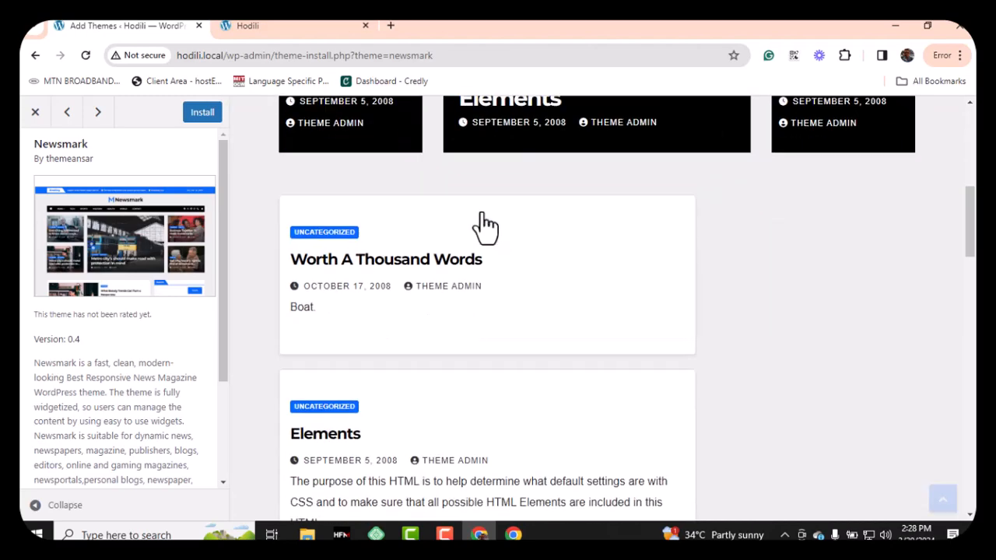
pyautogui.scroll(-10, 482, 218)
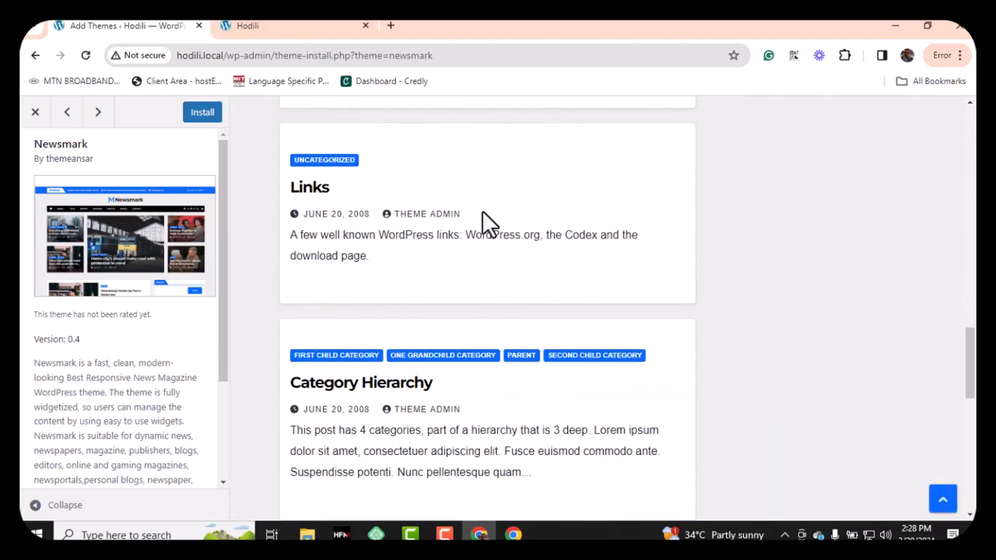
pyautogui.scroll(-9, 481, 212)
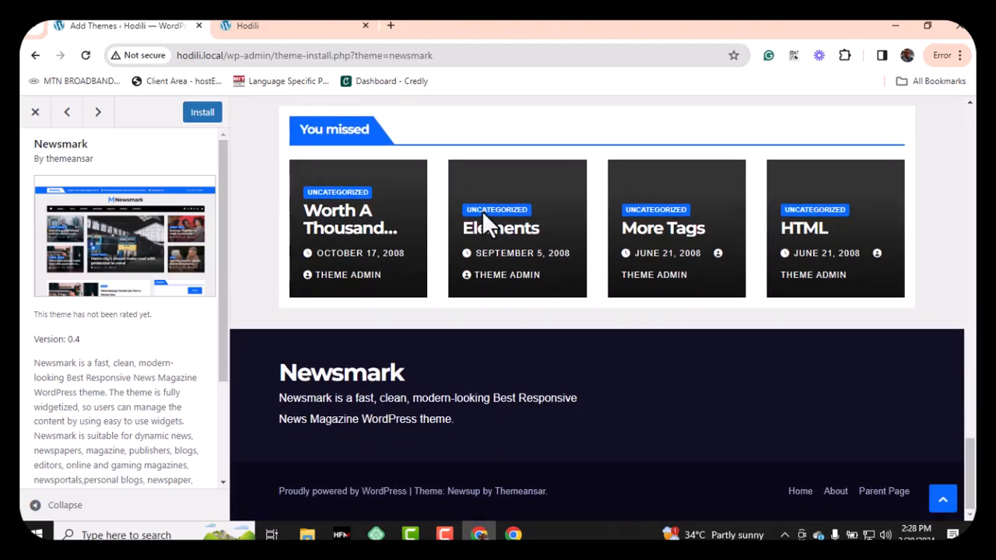
pyautogui.scroll(15, 482, 211)
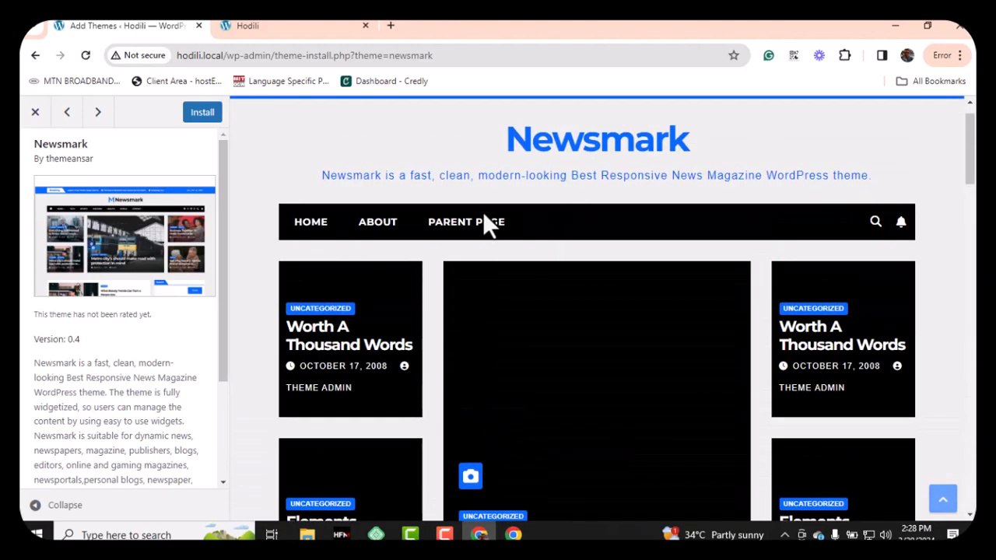
pyautogui.scroll(1, 482, 211)
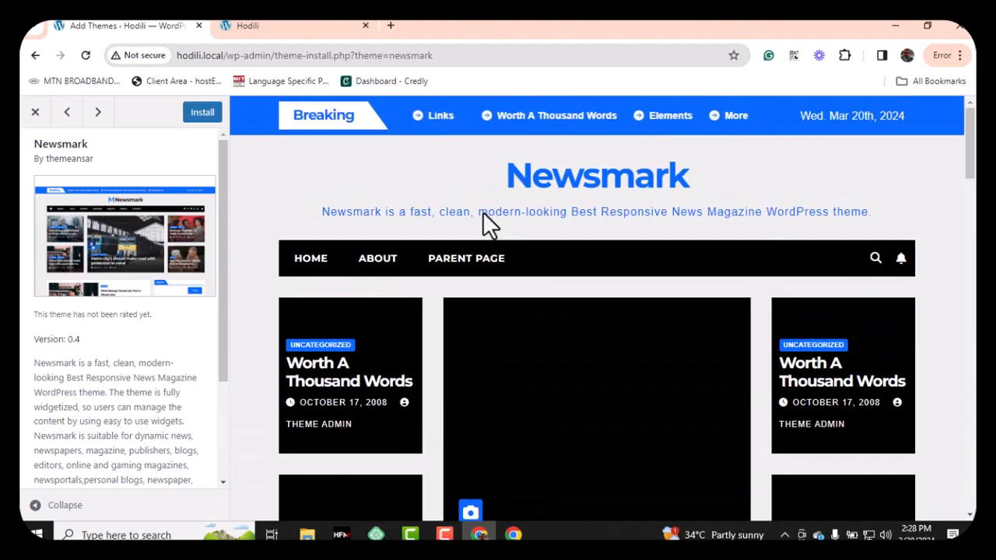
pyautogui.click(35, 114)
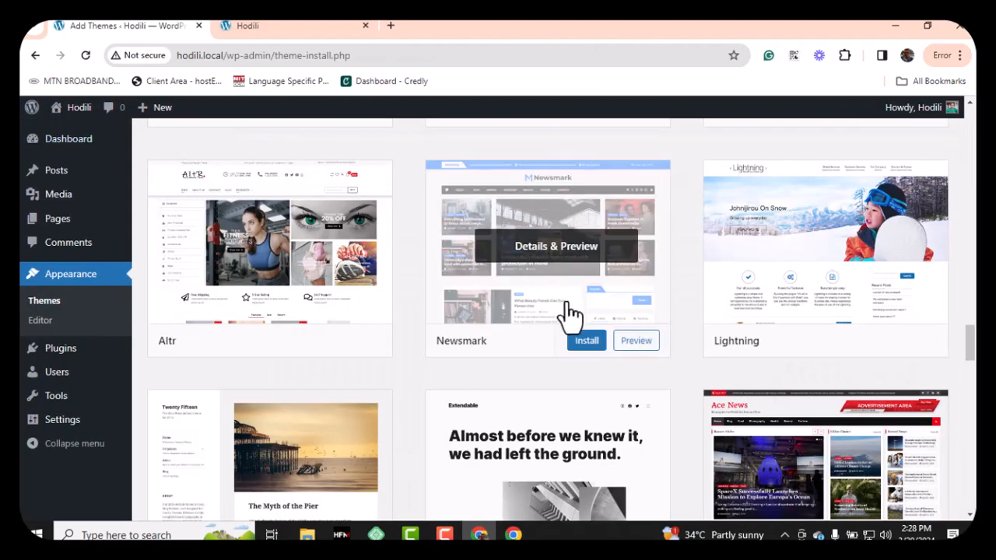
# Step: Preview the Ace News theme, look through its demo posts down to the footer, and close the preview
pyautogui.scroll(-3, 571, 315)
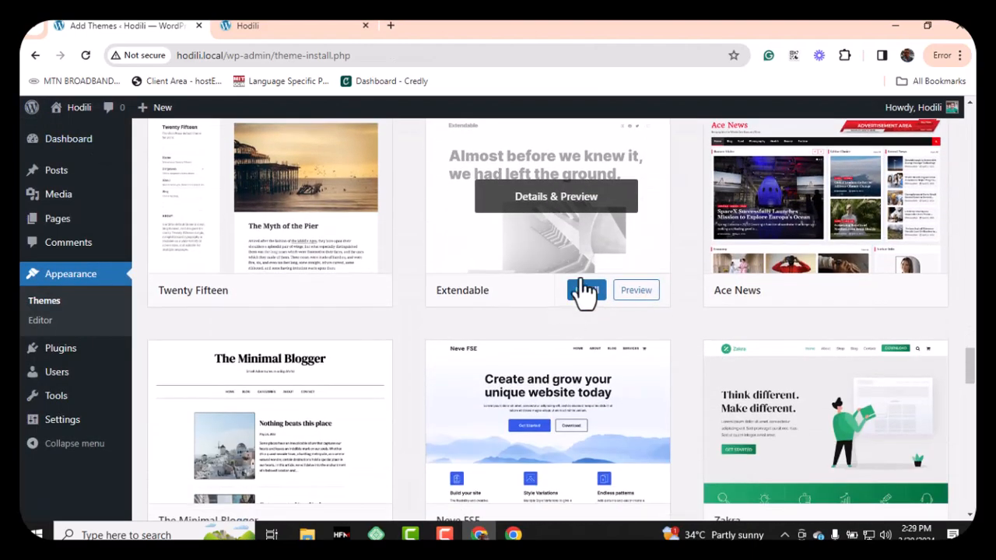
pyautogui.scroll(2, 583, 288)
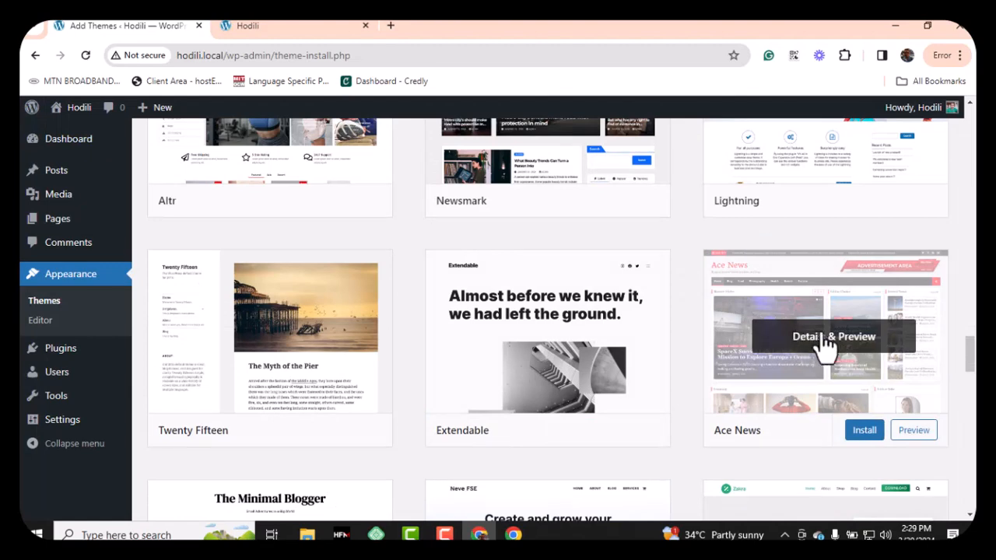
pyautogui.click(831, 347)
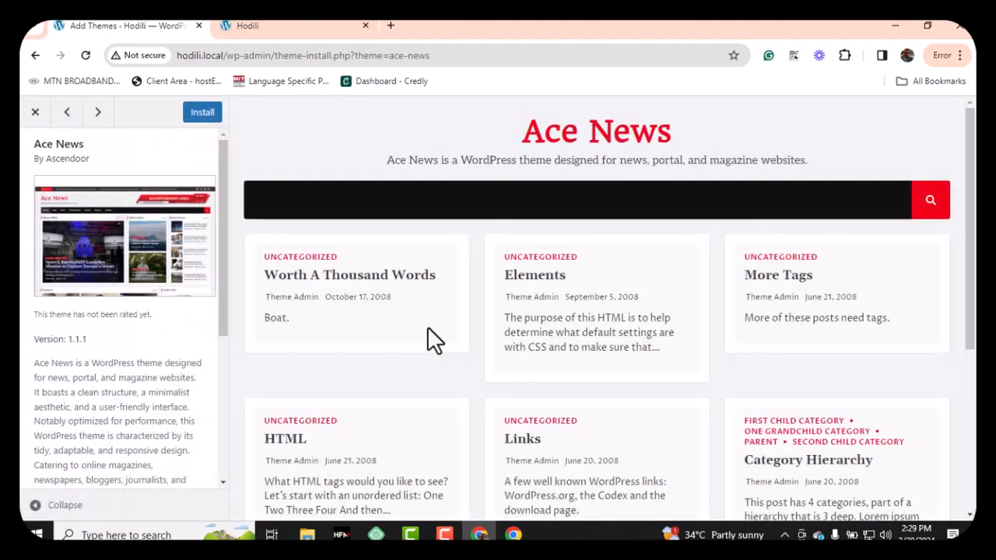
pyautogui.scroll(-5, 429, 328)
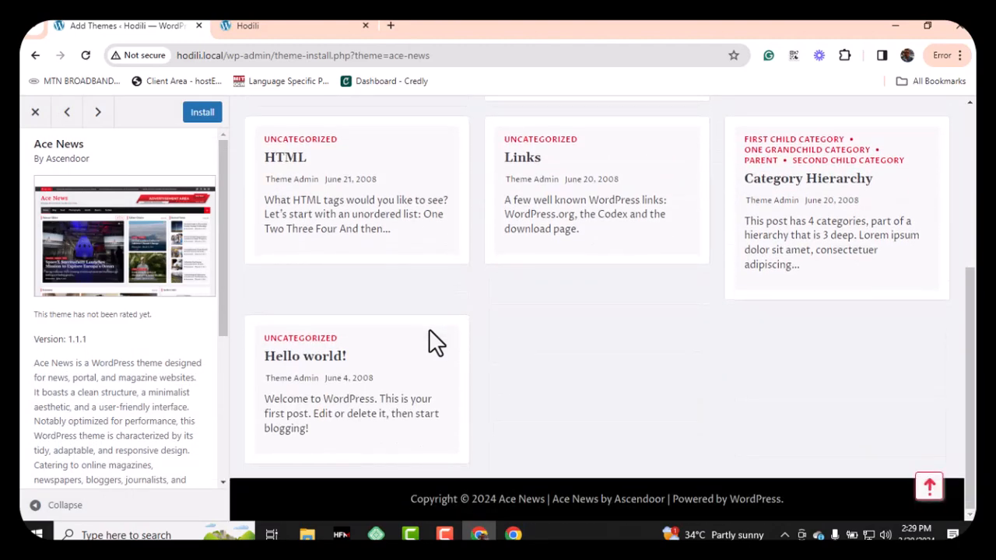
pyautogui.scroll(3, 429, 328)
pyautogui.scroll(1, 428, 330)
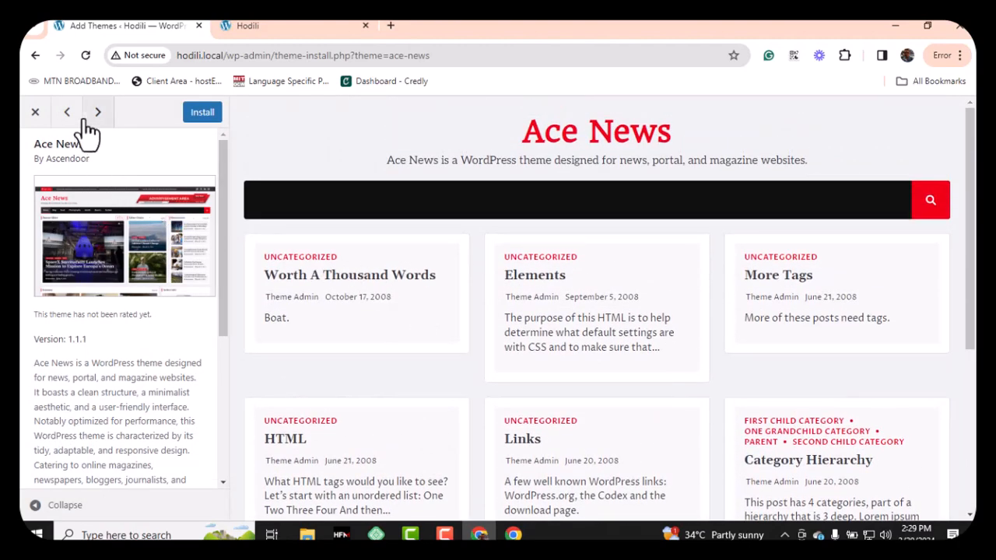
pyautogui.click(35, 118)
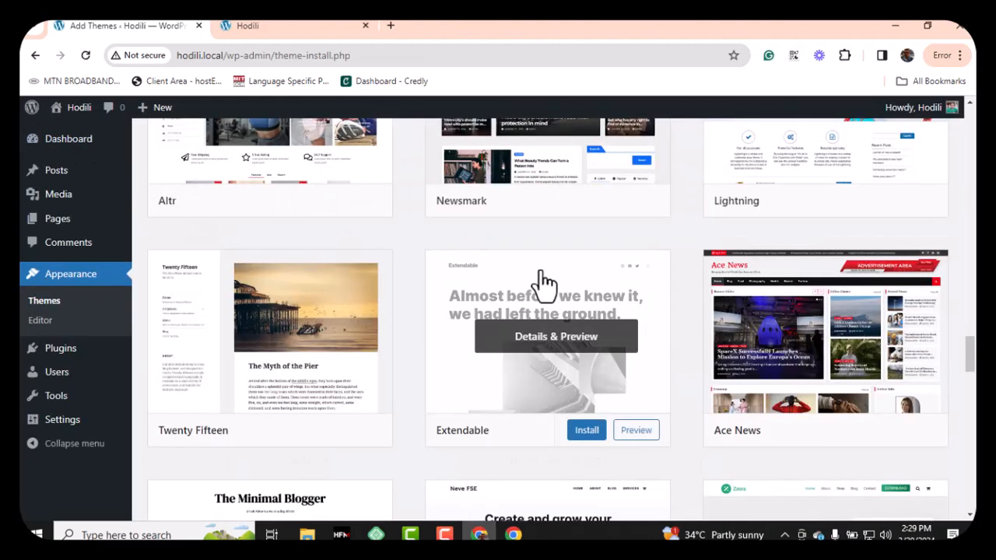
# Step: Preview the Zakra theme, examine its demo posts and sidebar widget, and close the preview
pyautogui.scroll(-4, 539, 295)
pyautogui.scroll(-1, 544, 296)
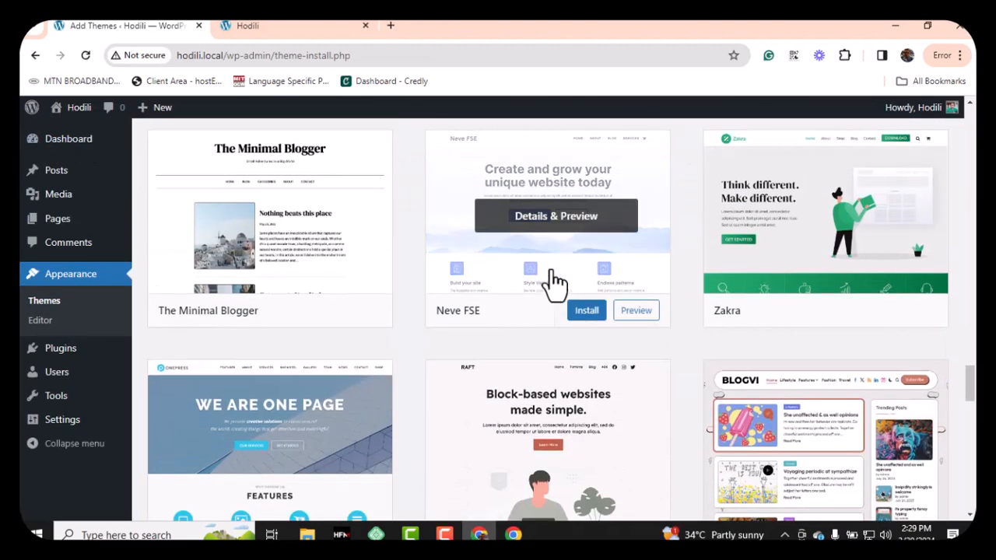
pyautogui.moveTo(827, 249)
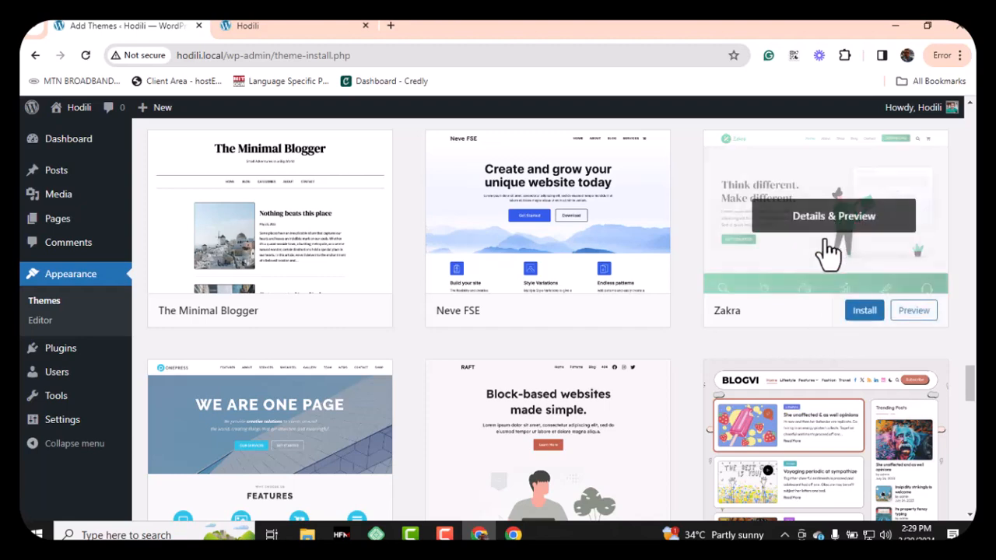
pyautogui.click(837, 233)
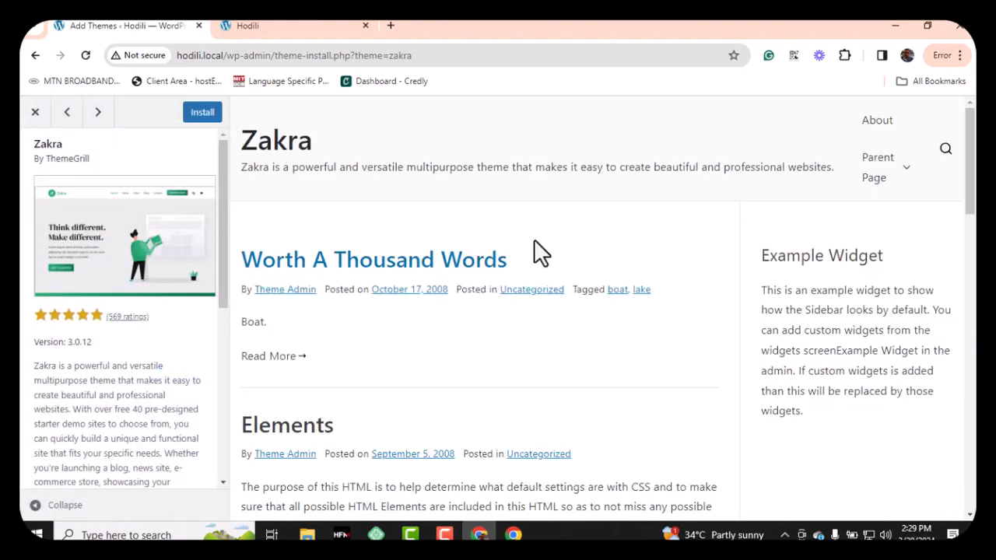
pyautogui.scroll(-3, 533, 226)
pyautogui.scroll(3, 533, 226)
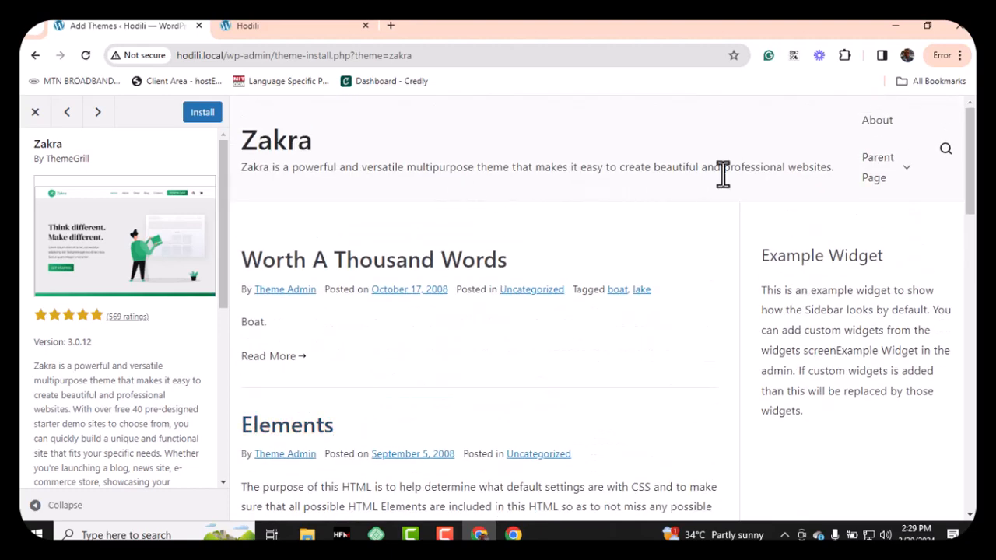
pyautogui.scroll(-9, 723, 219)
pyautogui.scroll(-7, 720, 224)
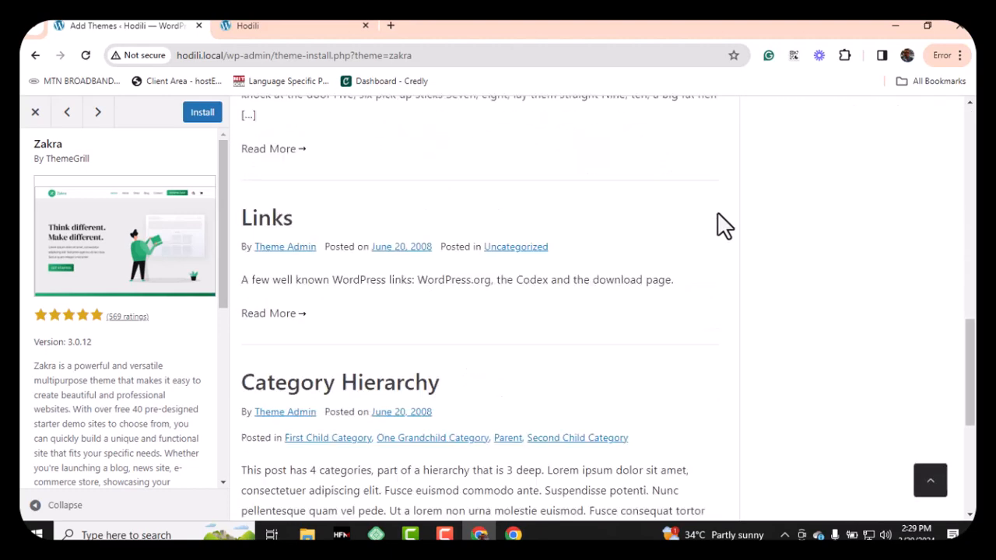
pyautogui.scroll(7, 720, 224)
pyautogui.scroll(7, 721, 218)
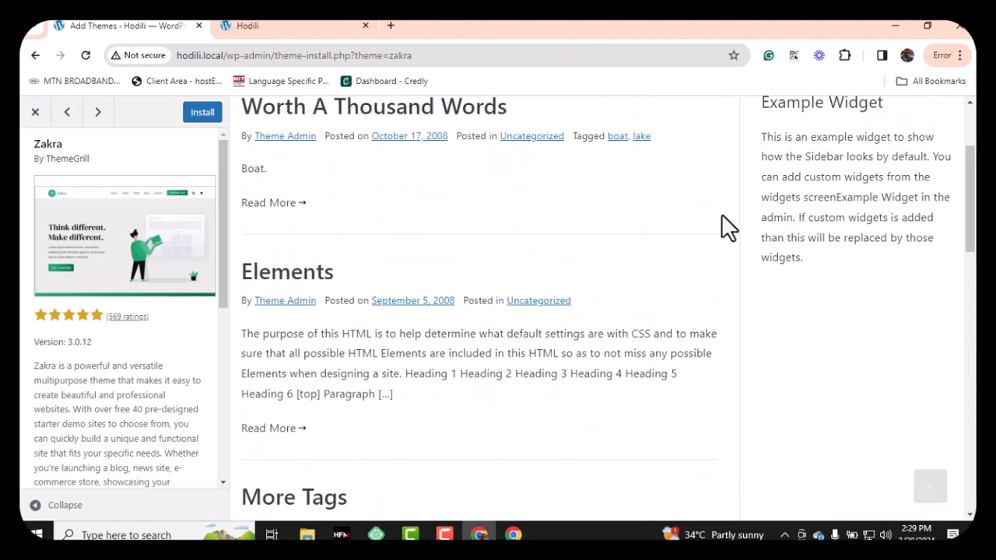
pyautogui.click(32, 113)
# Step: Browse more popular themes through to the LuminAI, Phlox and Ashe row, and return to the start of the list
pyautogui.scroll(-3, 751, 354)
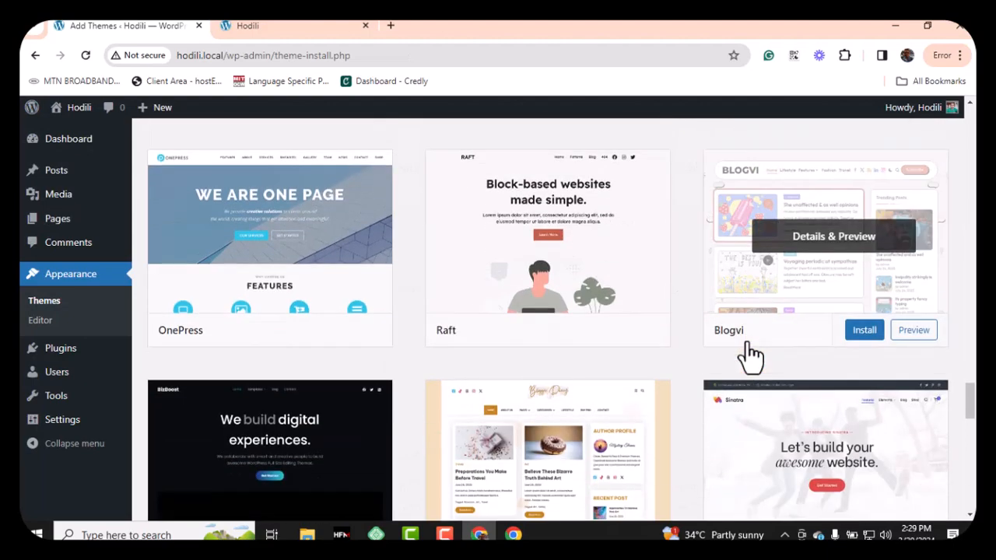
pyautogui.scroll(-3, 751, 354)
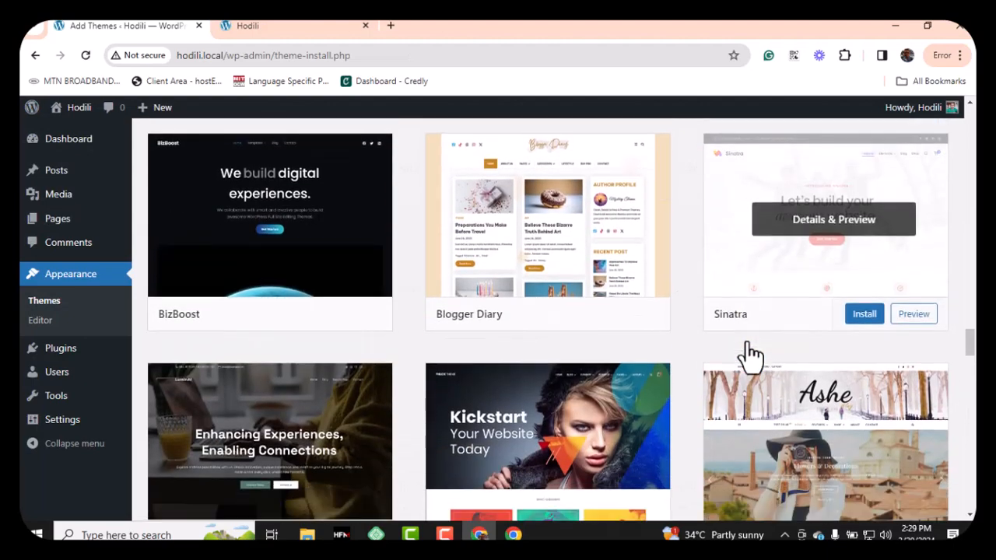
pyautogui.scroll(-3, 751, 354)
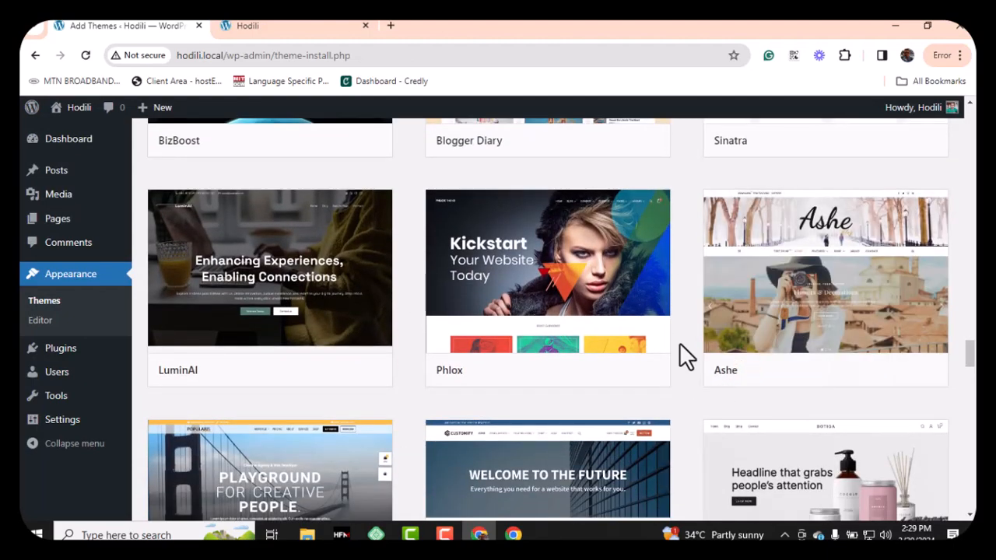
pyautogui.scroll(12, 677, 383)
pyautogui.scroll(15, 676, 384)
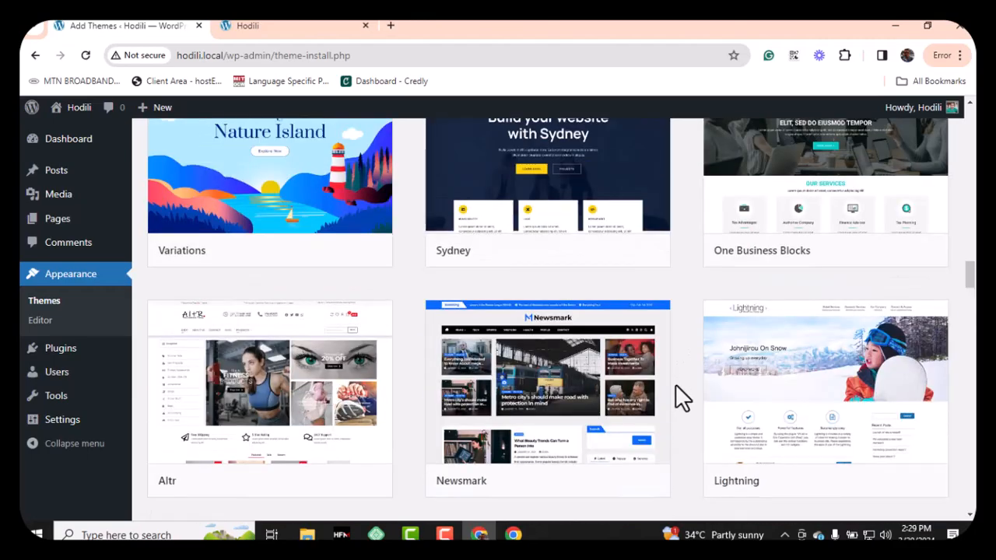
pyautogui.scroll(18, 675, 383)
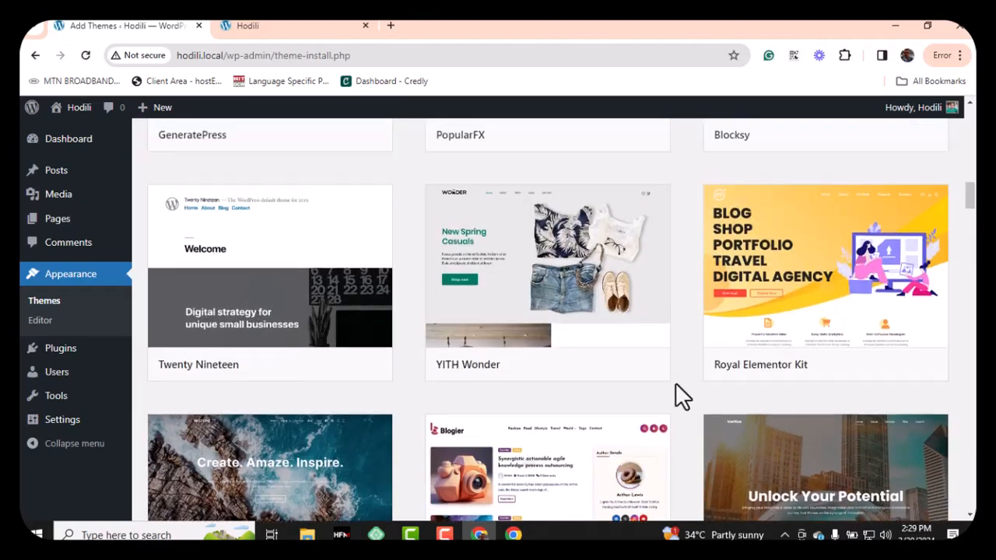
pyautogui.scroll(2, 674, 382)
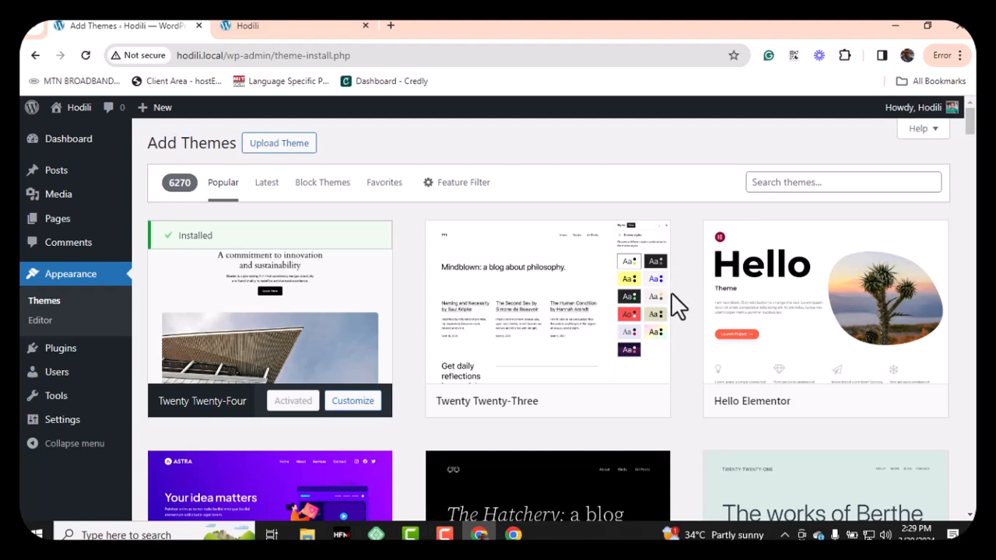
# Step: Open the preview of the Hello Elementor theme and review its demo page and description
pyautogui.moveTo(496, 235)
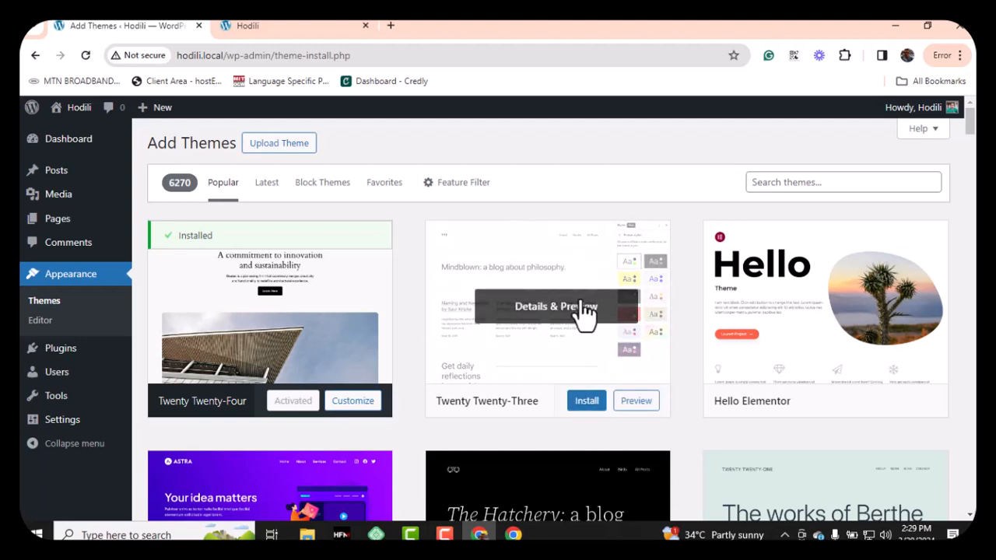
pyautogui.moveTo(735, 306)
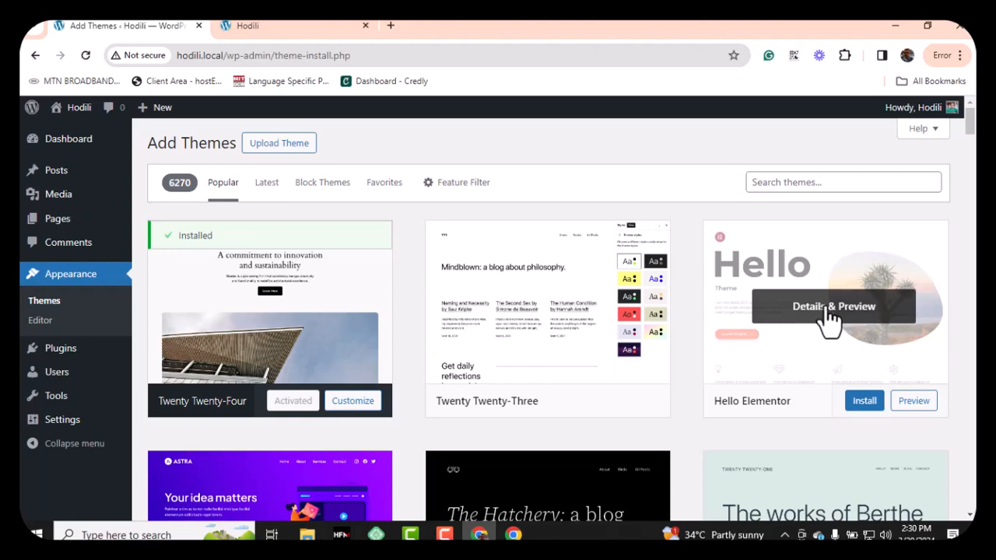
pyautogui.click(822, 306)
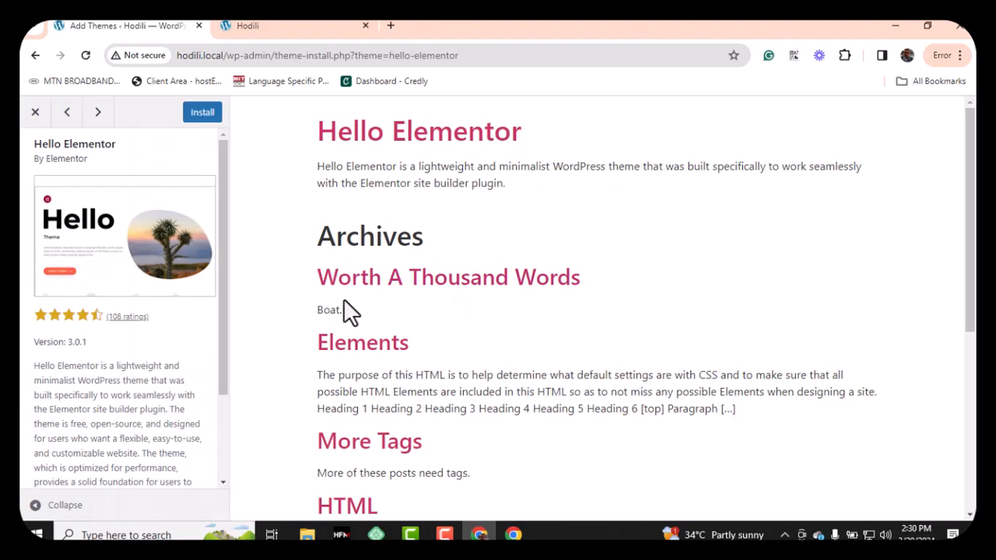
pyautogui.scroll(-4, 350, 319)
pyautogui.scroll(5, 356, 333)
pyautogui.scroll(-2, 135, 366)
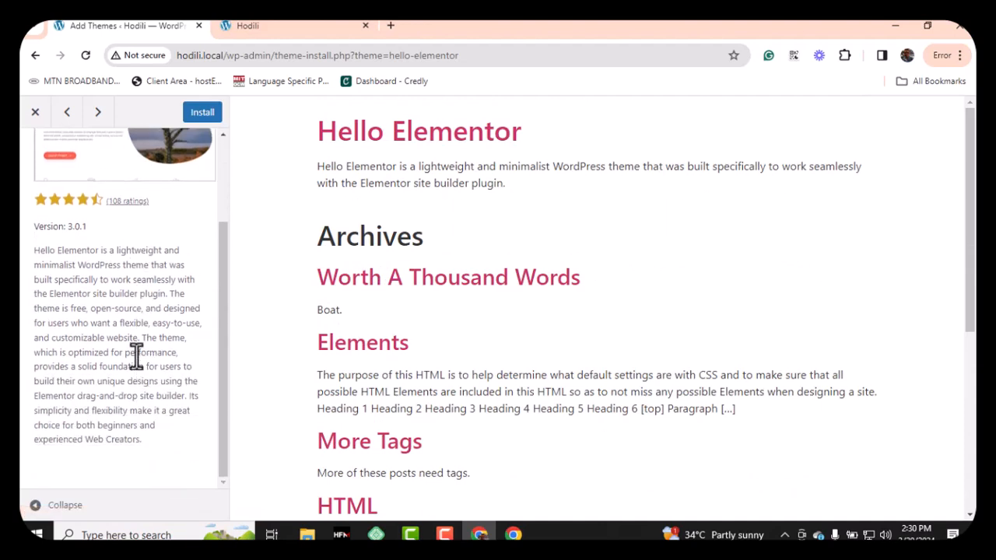
pyautogui.scroll(2, 135, 354)
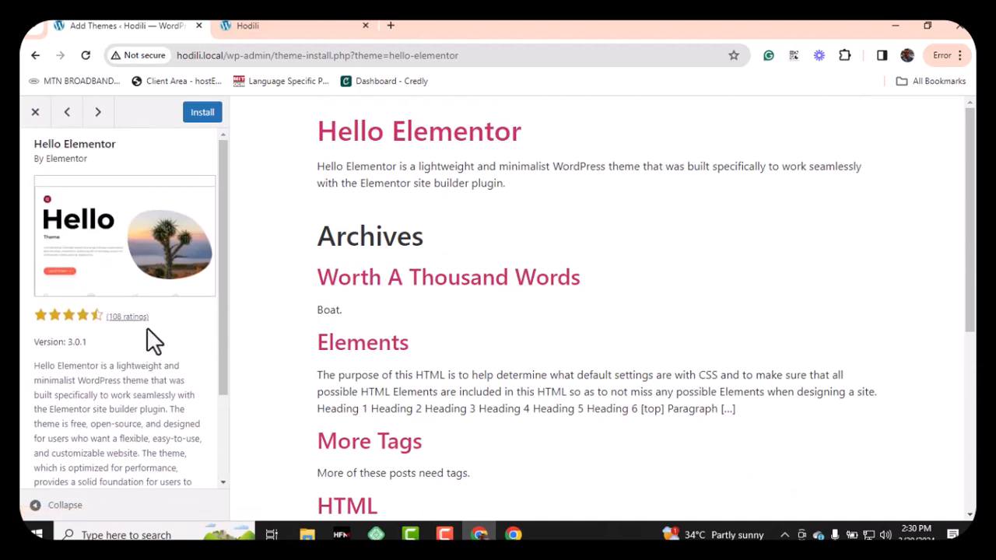
# Step: Install and activate the Hello Elementor theme, and check the installed themes page
pyautogui.click(196, 116)
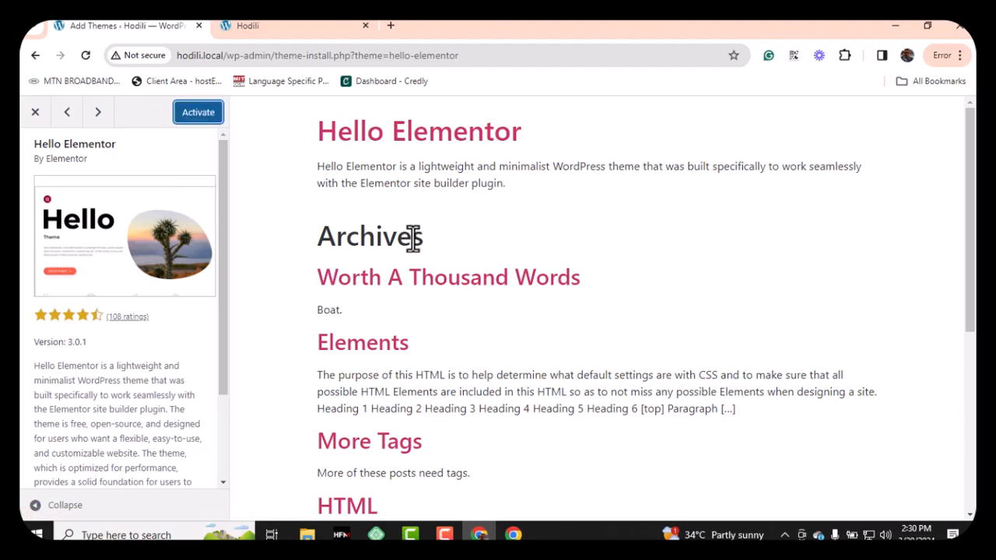
pyautogui.click(196, 130)
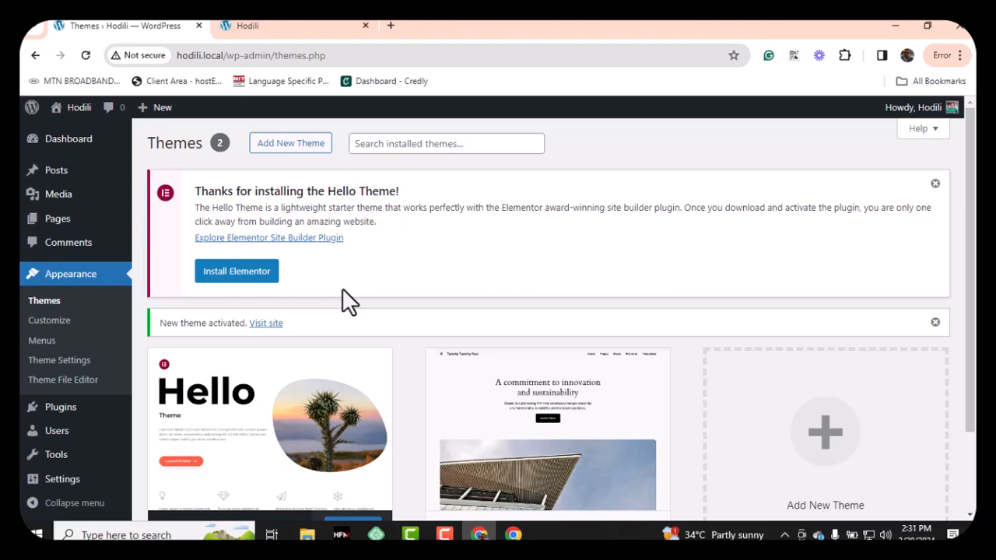
pyautogui.scroll(-2, 315, 307)
pyautogui.scroll(2, 281, 288)
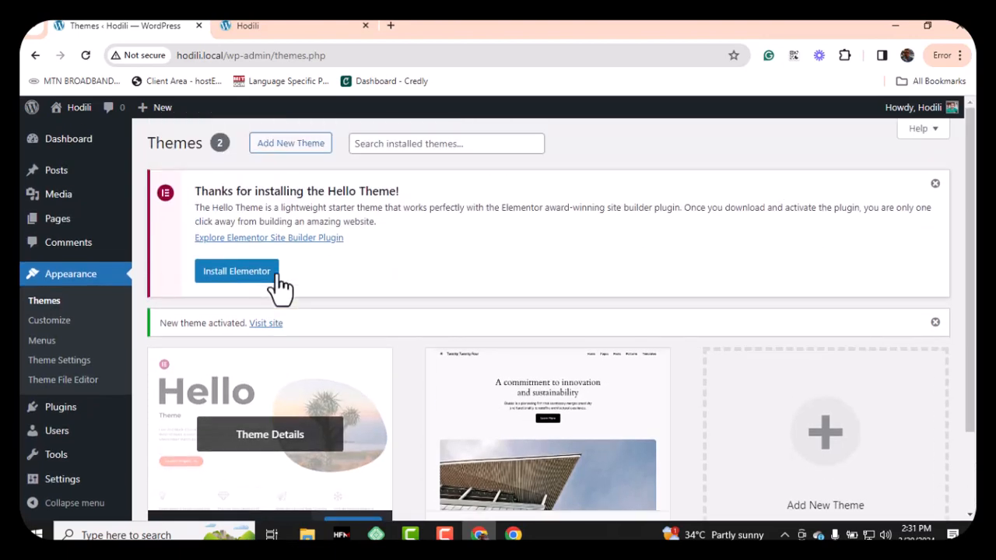
# Step: Install and activate the Elementor plugin offered in the Hello Theme notice, and close the site's front-end tab
pyautogui.click(236, 274)
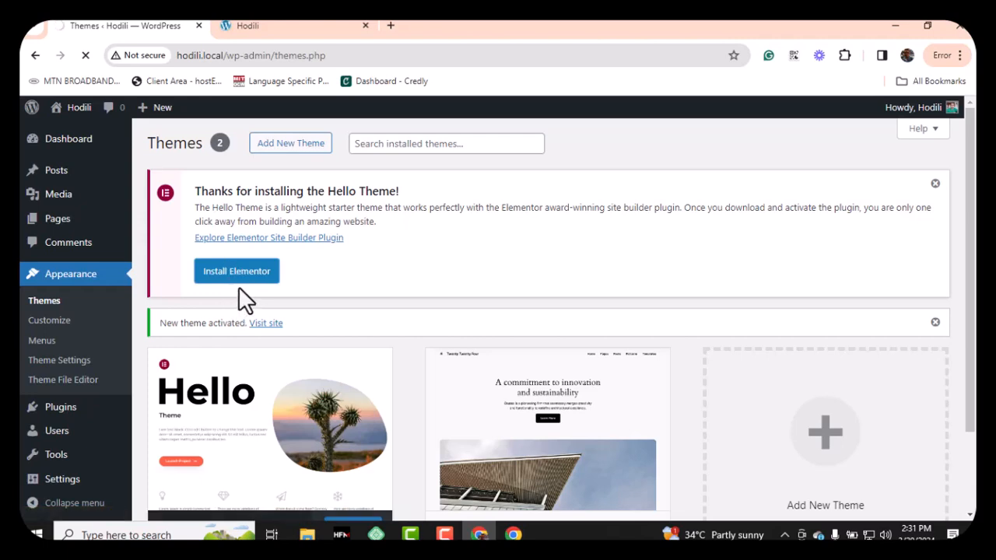
pyautogui.scroll(-2, 373, 283)
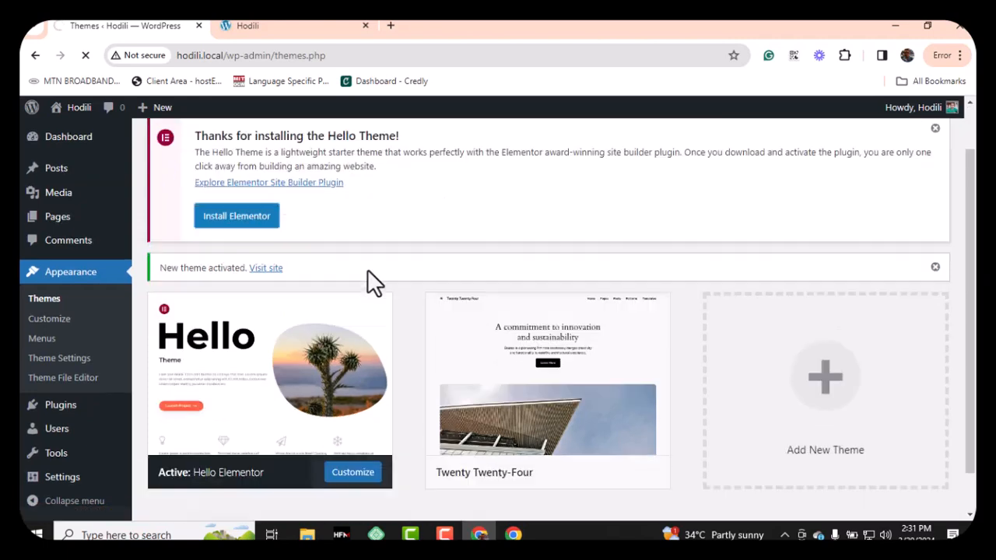
pyautogui.scroll(2, 368, 269)
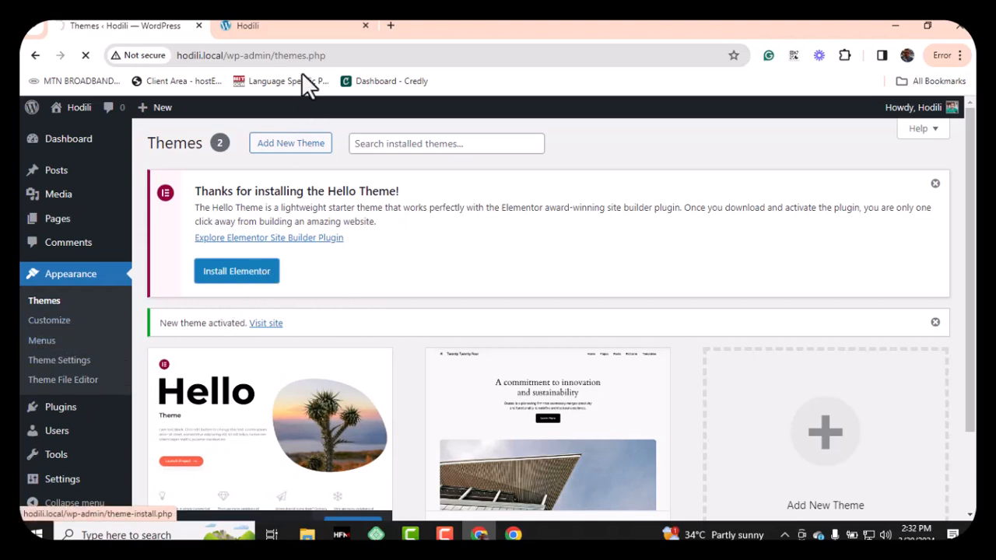
pyautogui.click(306, 28)
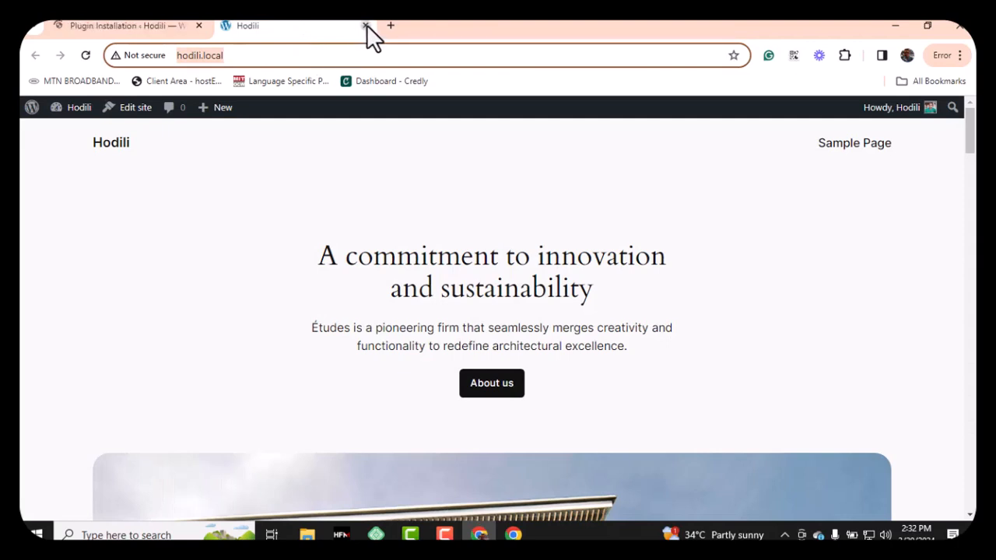
pyautogui.click(365, 26)
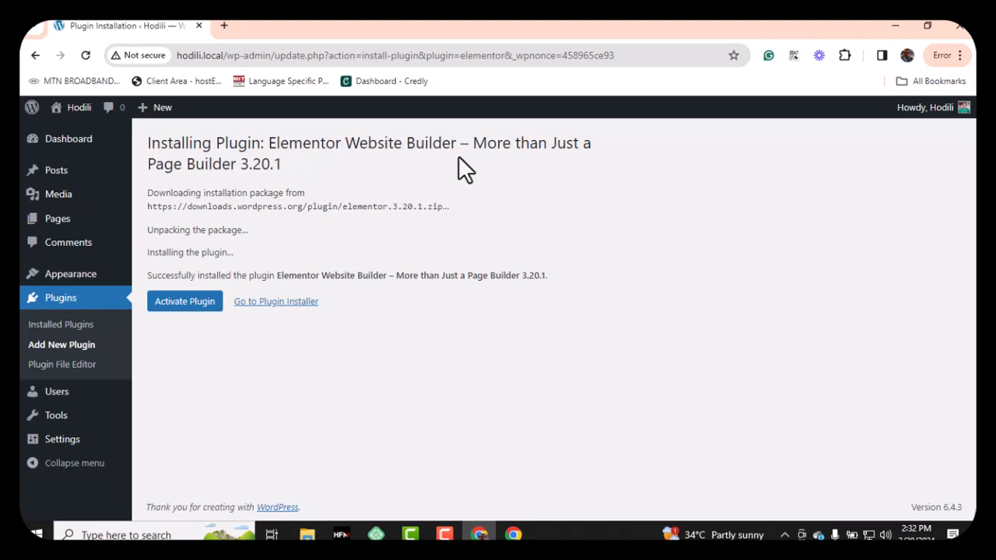
pyautogui.click(186, 304)
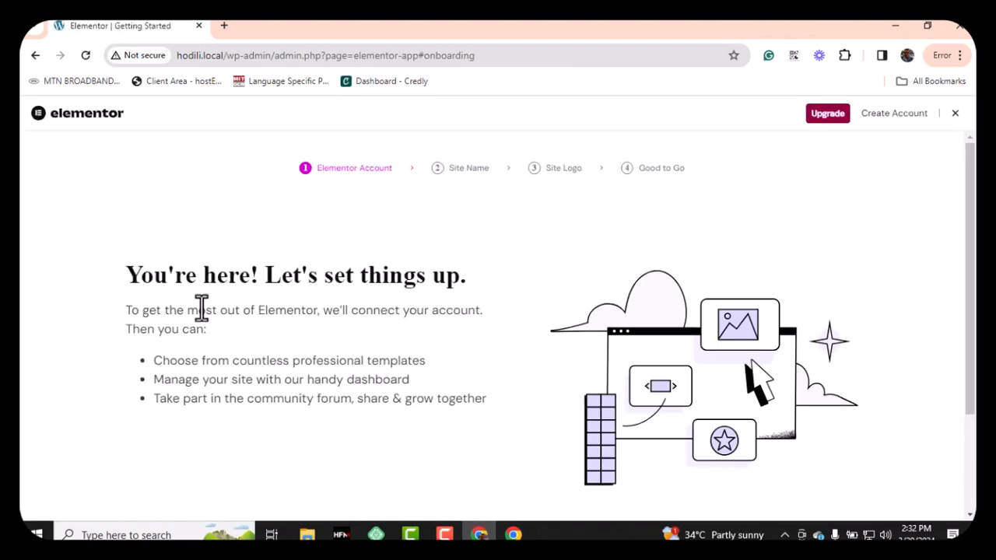
# Step: Examine the account setup page of the Elementor onboarding, including its listed benefits and options for creating, connecting or skipping an account
pyautogui.scroll(-2, 321, 287)
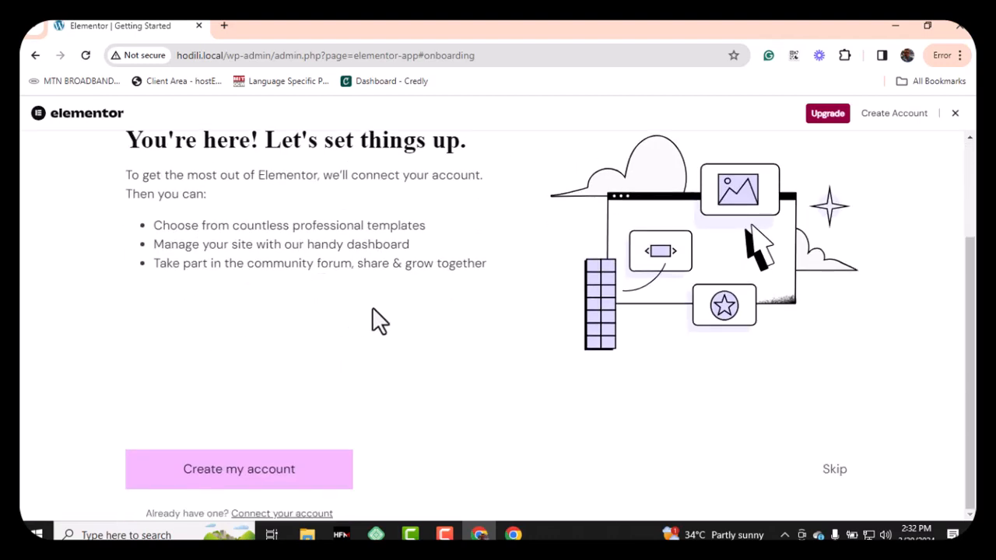
pyautogui.scroll(2, 373, 308)
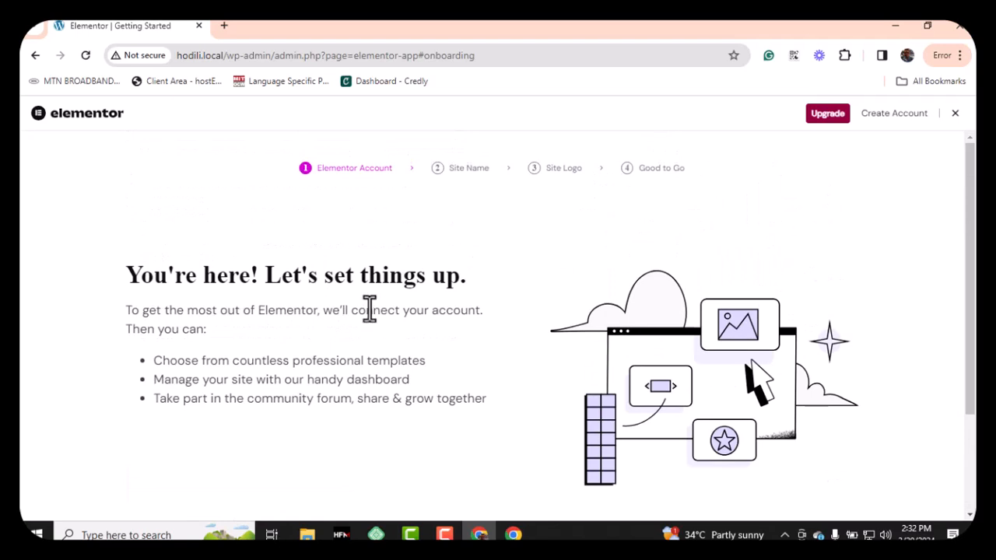
pyautogui.scroll(-2, 370, 311)
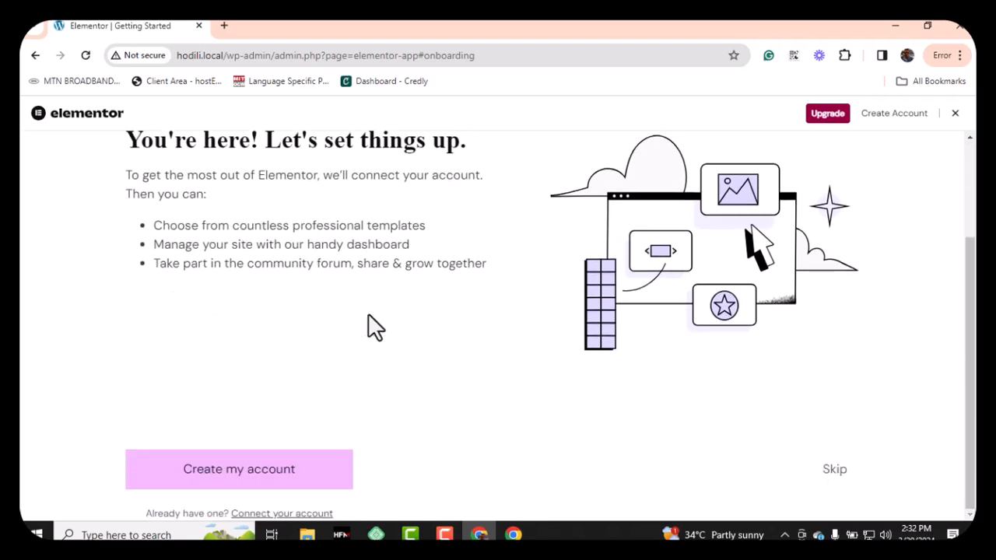
pyautogui.scroll(2, 374, 327)
pyautogui.scroll(-2, 373, 326)
pyautogui.scroll(2, 298, 323)
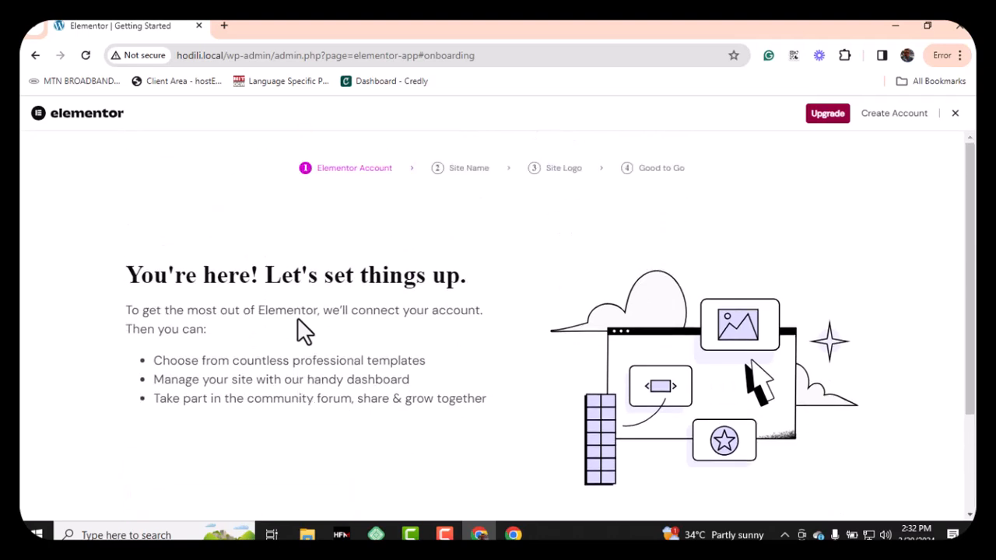
pyautogui.scroll(-2, 298, 323)
pyautogui.scroll(2, 298, 321)
pyautogui.scroll(-2, 305, 333)
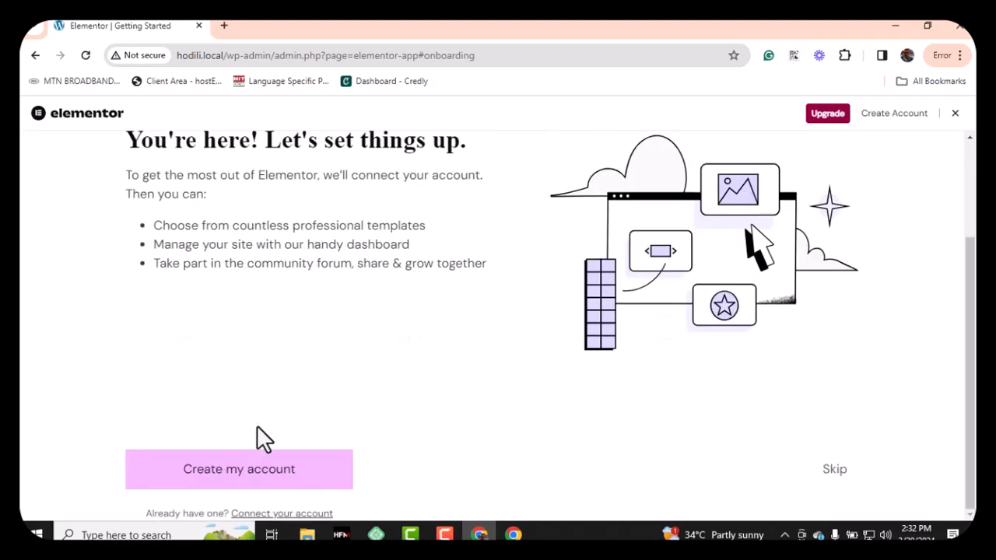
pyautogui.scroll(2, 259, 428)
pyautogui.scroll(-2, 260, 425)
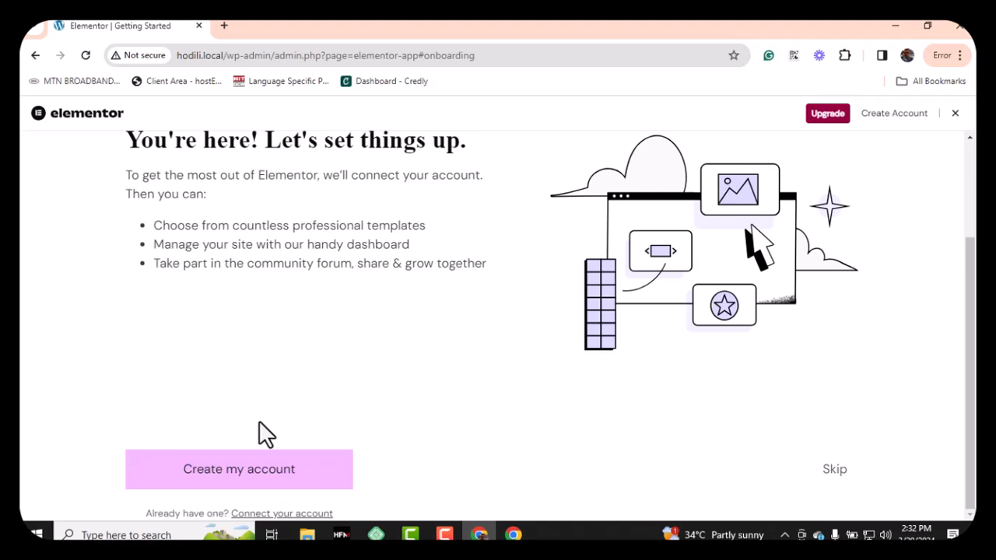
# Step: Open the Elementor account sign-up window, review its sign-up options and try to create an account with Google
pyautogui.click(259, 484)
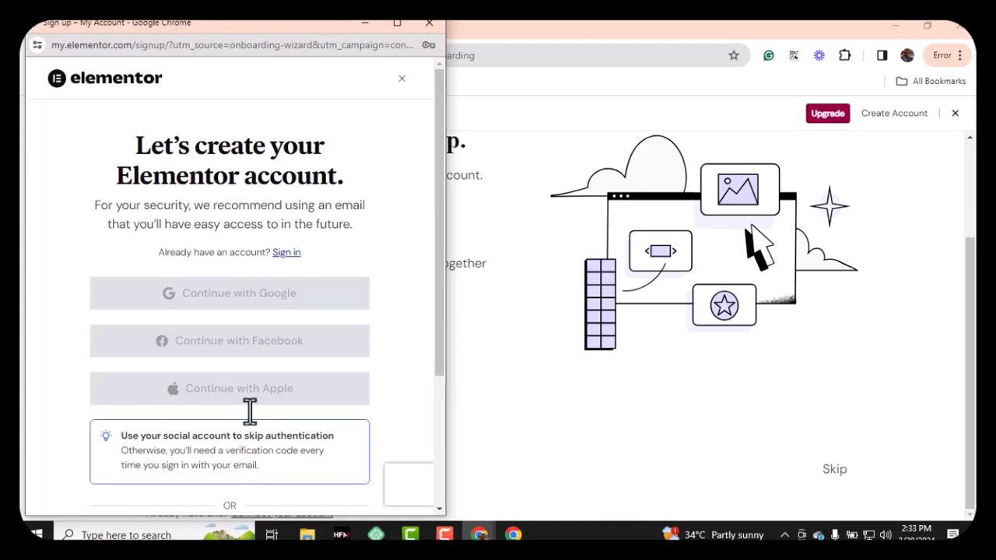
pyautogui.scroll(-3, 254, 379)
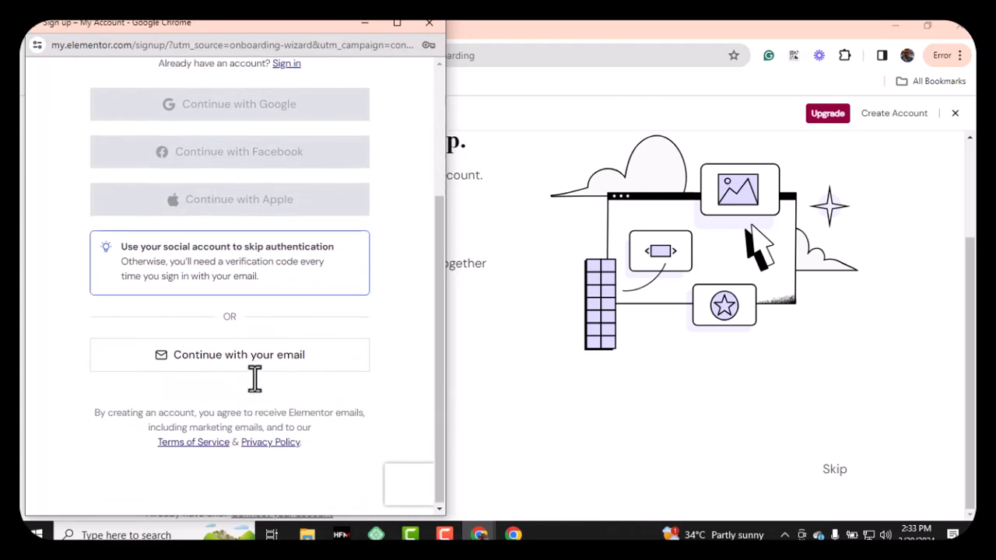
pyautogui.scroll(3, 254, 379)
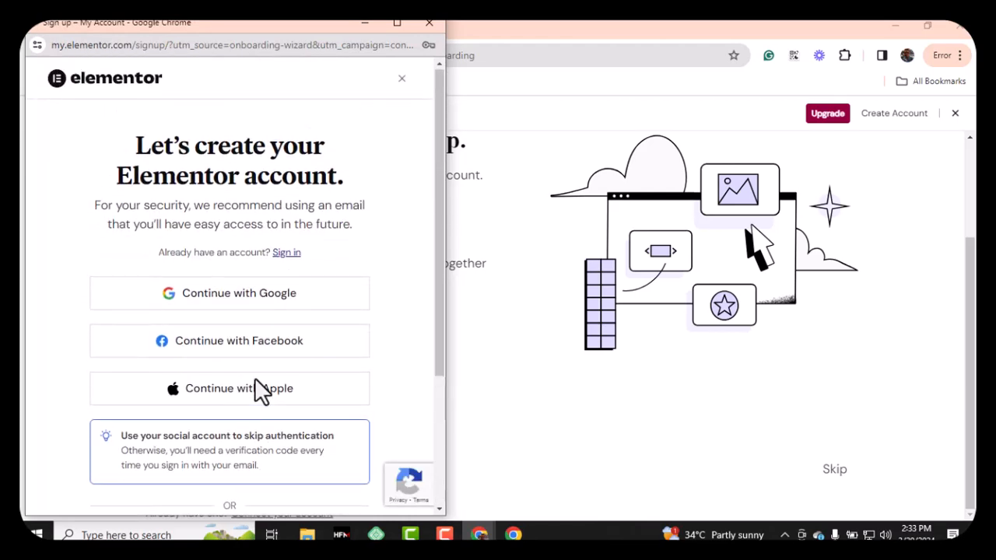
pyautogui.click(239, 299)
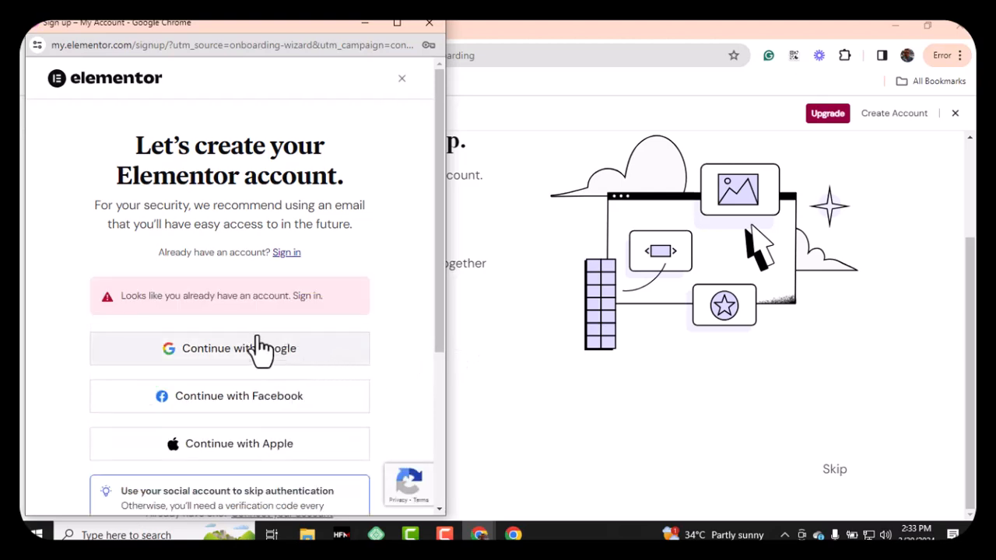
# Step: Sign in to the existing Elementor account with Google instead, and connect the local site to it
pyautogui.click(289, 257)
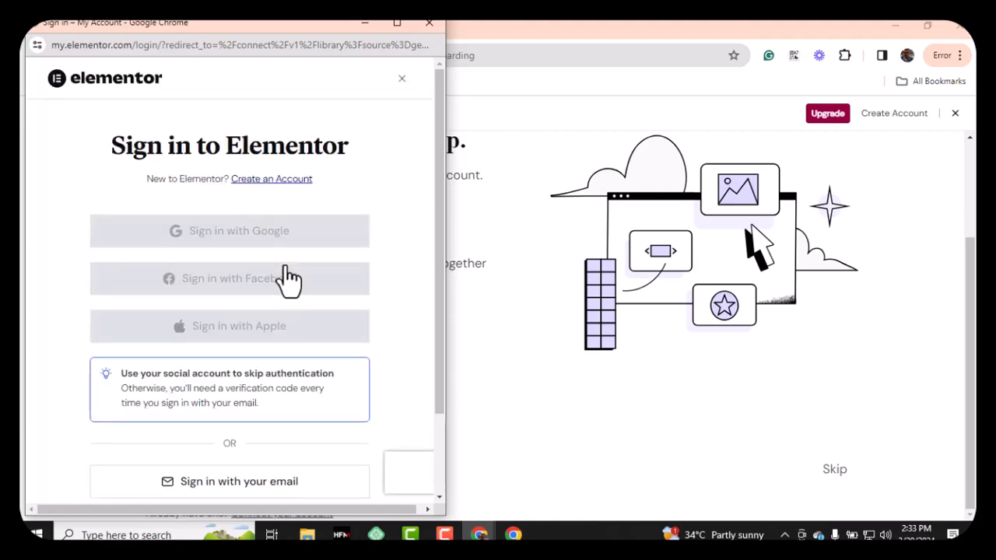
pyautogui.scroll(-2, 288, 304)
pyautogui.scroll(2, 289, 300)
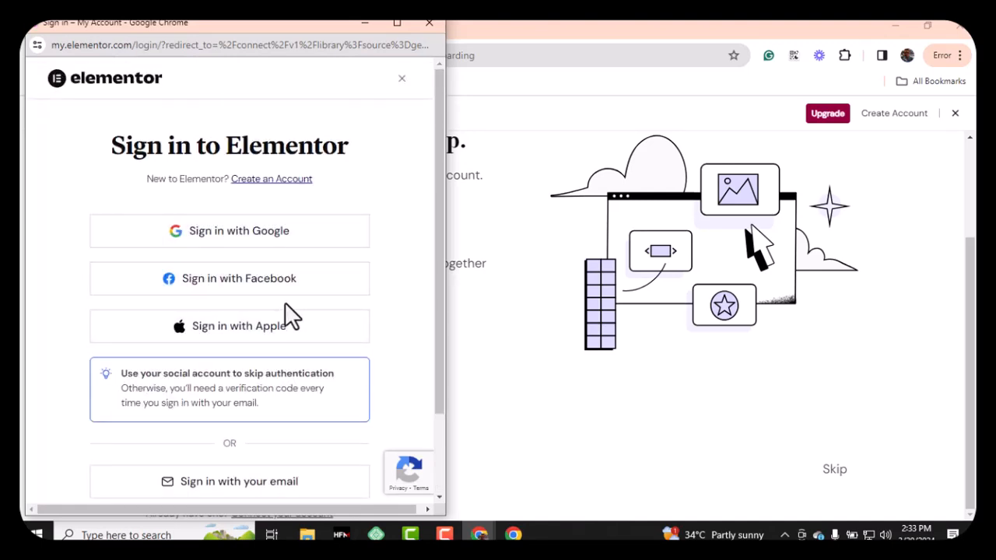
pyautogui.scroll(-2, 290, 315)
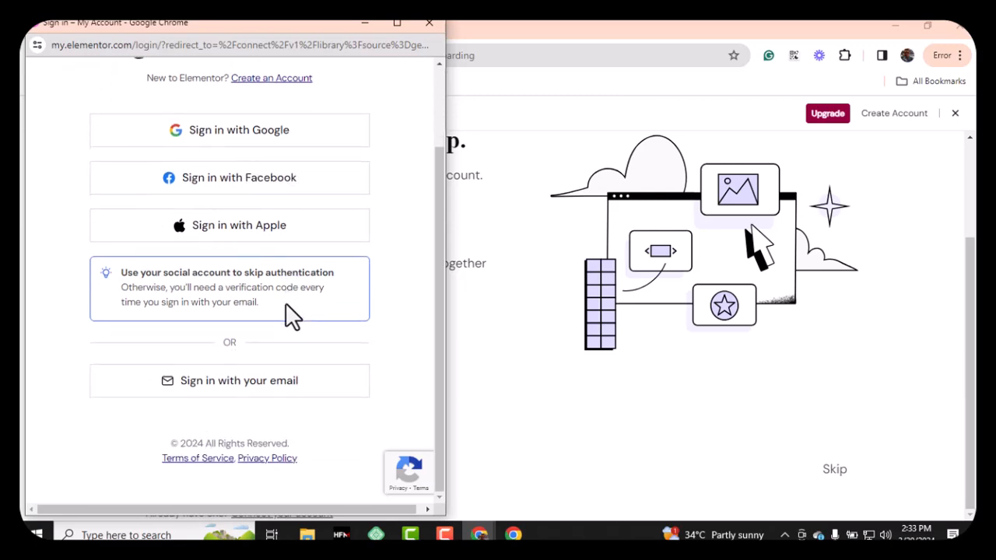
pyautogui.scroll(2, 289, 315)
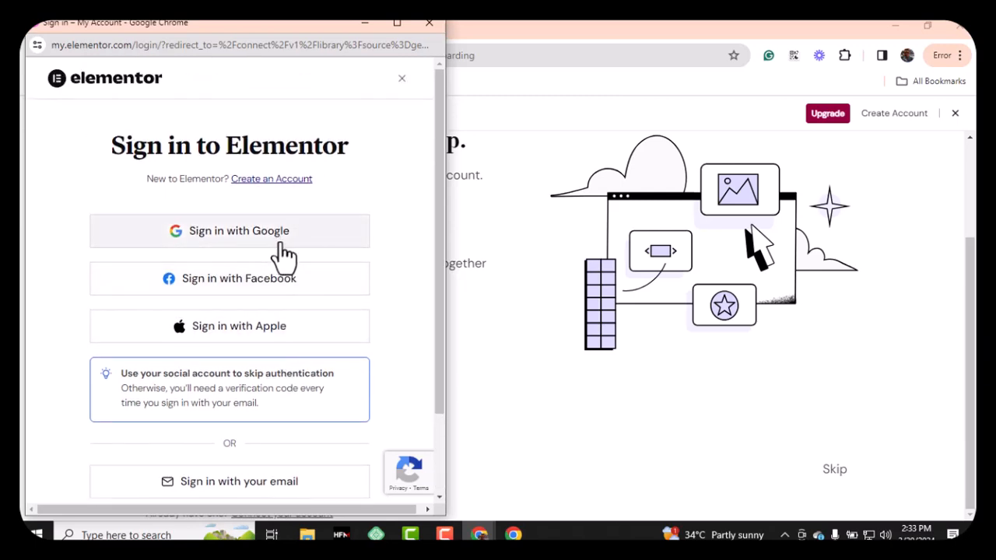
pyautogui.click(236, 247)
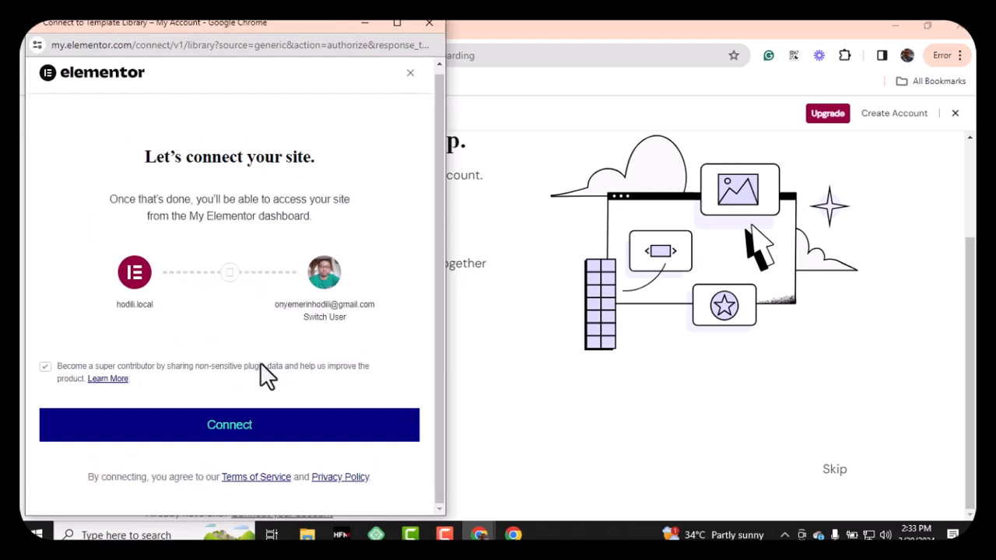
pyautogui.click(259, 438)
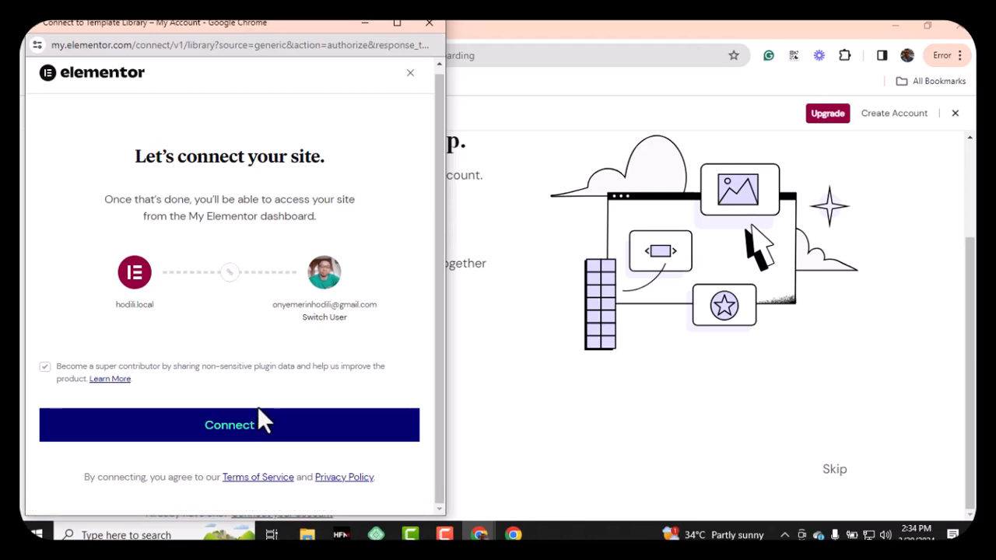
# Step: Keep the existing site name in the onboarding wizard and continue to the Site Logo stage
pyautogui.scroll(-2, 269, 354)
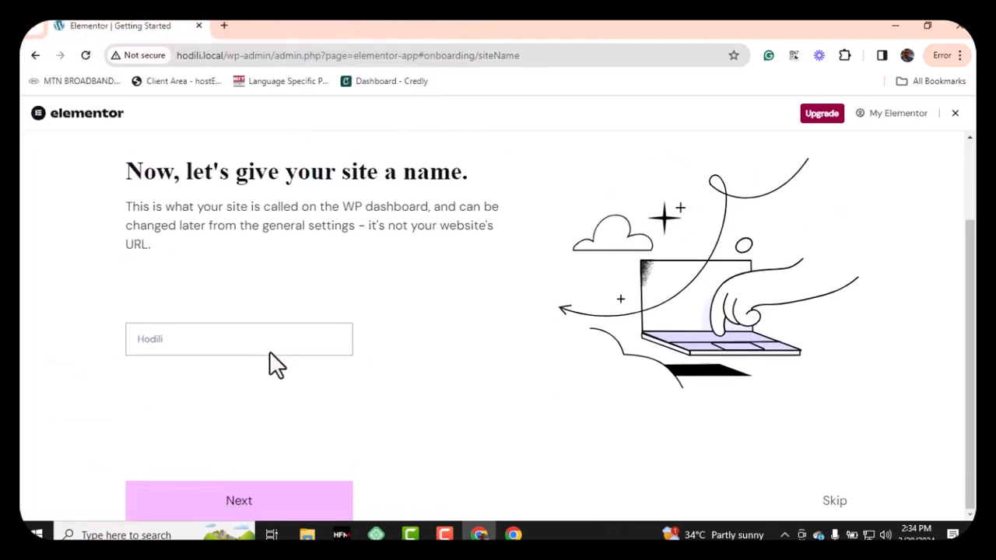
pyautogui.click(237, 342)
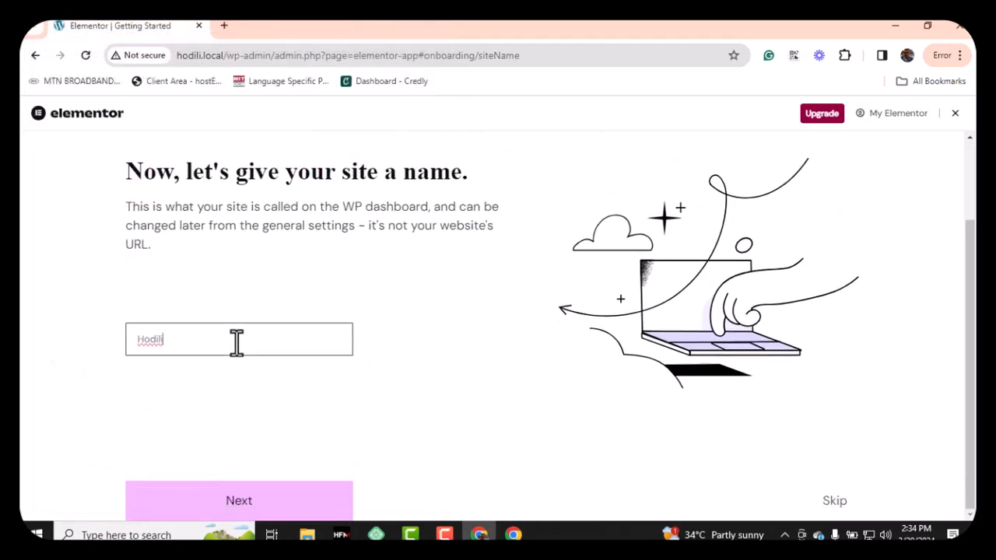
pyautogui.click(231, 390)
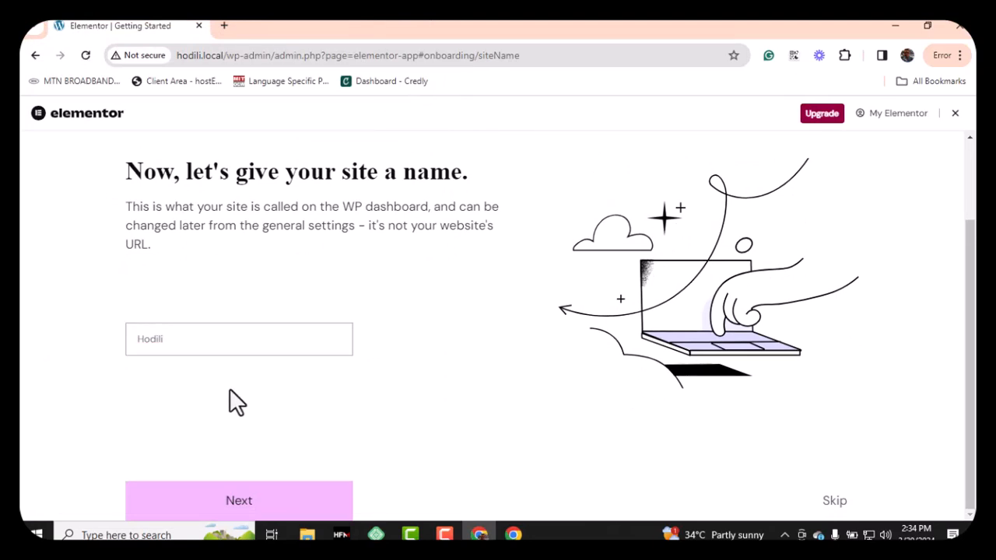
pyautogui.click(241, 501)
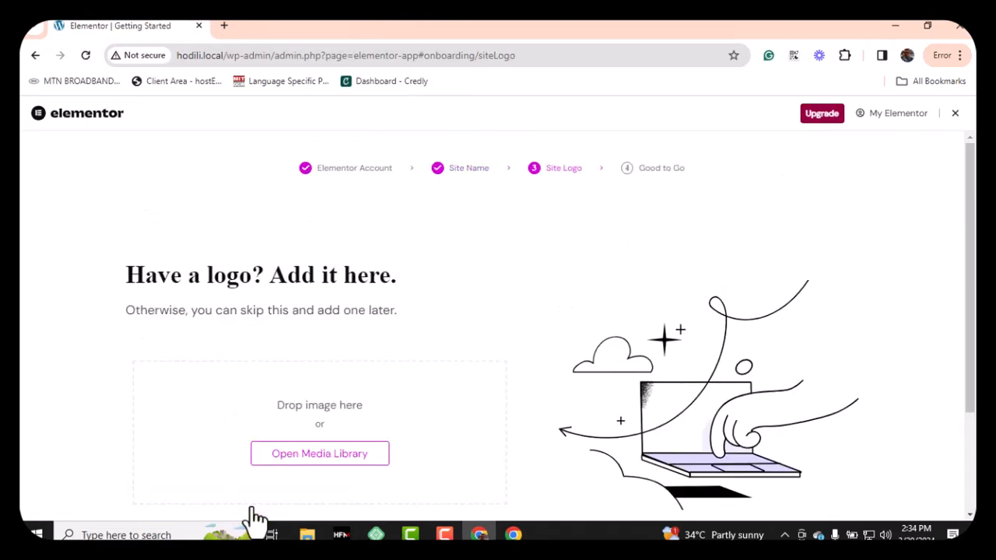
# Step: Browse the Documents and Downloads folders for a logo image to upload, and close the media window without selecting a file
pyautogui.scroll(-3, 305, 340)
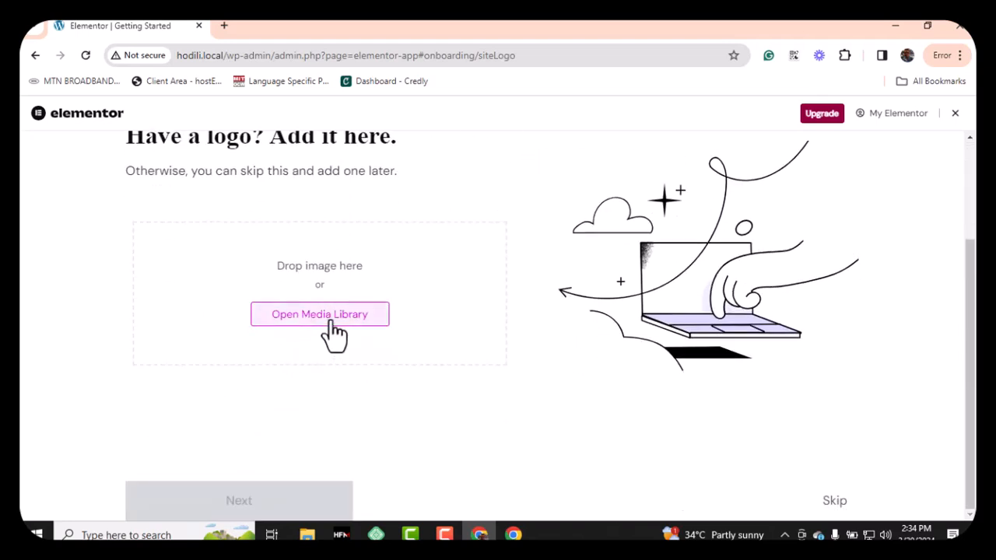
pyautogui.scroll(3, 331, 350)
pyautogui.scroll(-3, 331, 351)
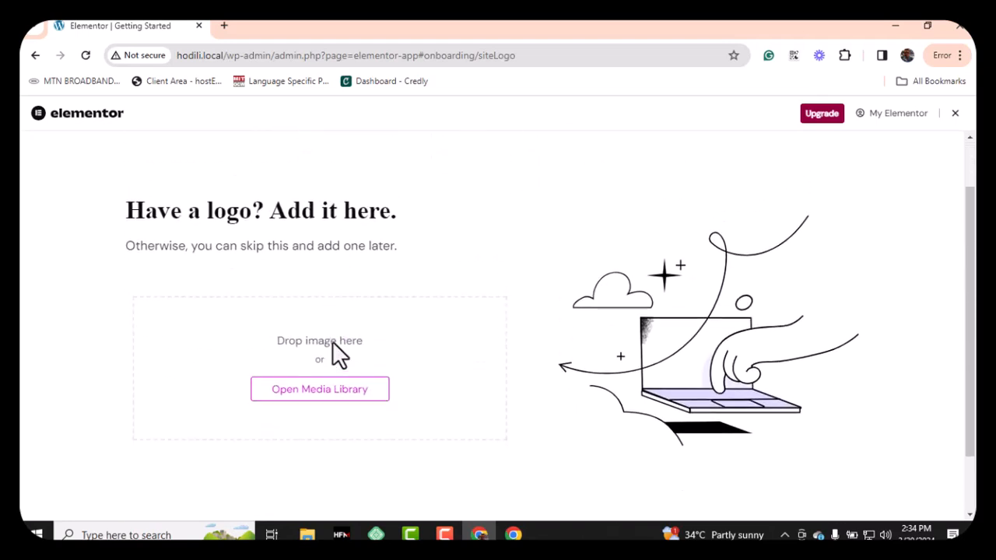
pyautogui.click(330, 319)
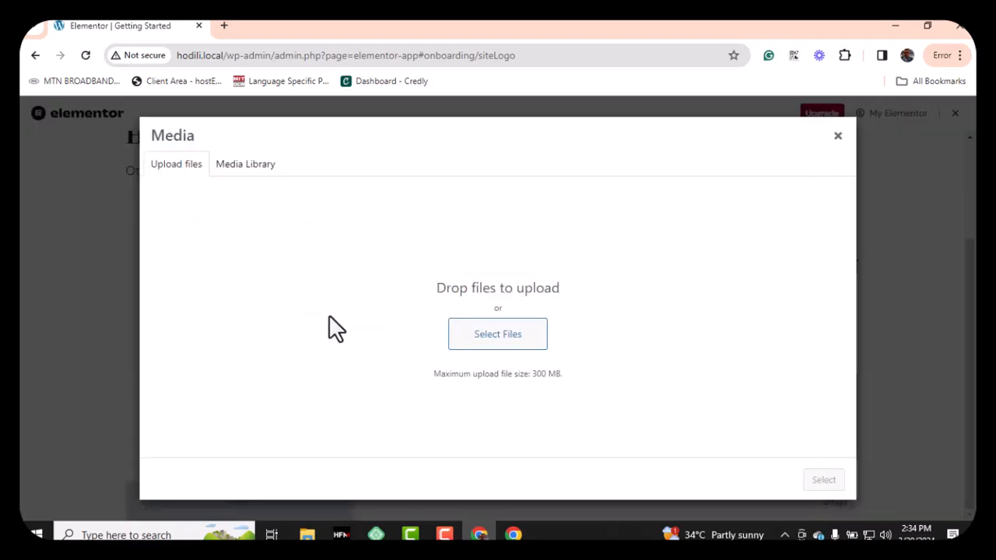
pyautogui.click(498, 333)
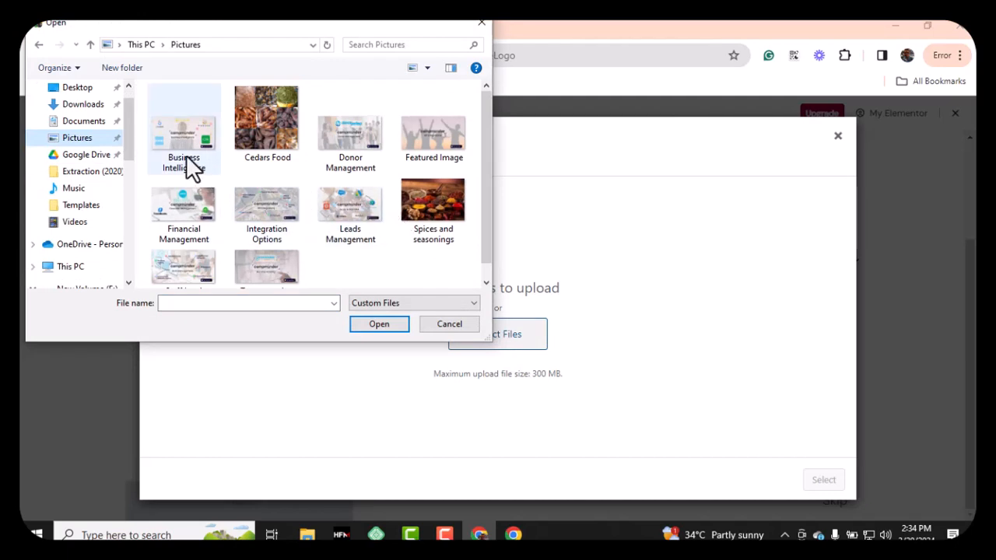
pyautogui.click(86, 124)
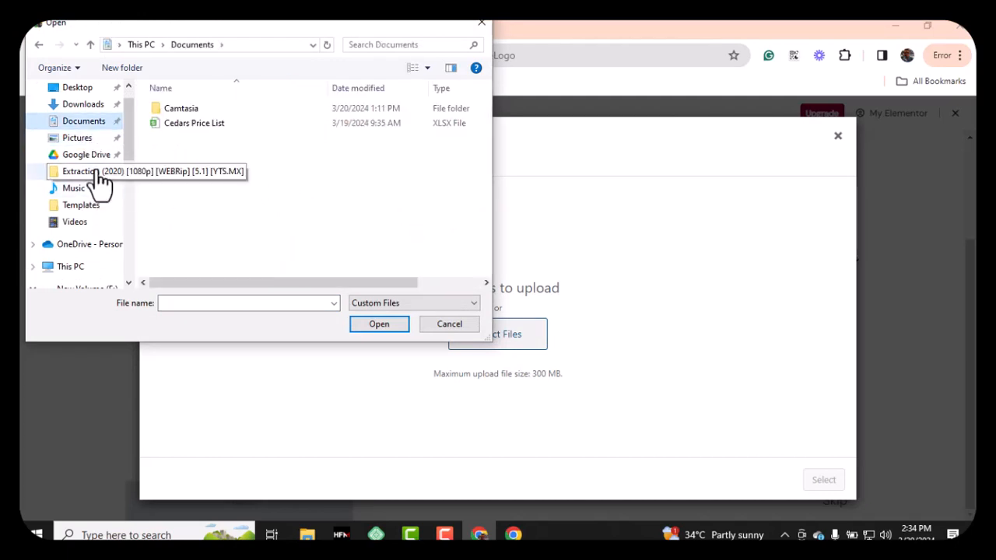
pyautogui.scroll(1, 100, 175)
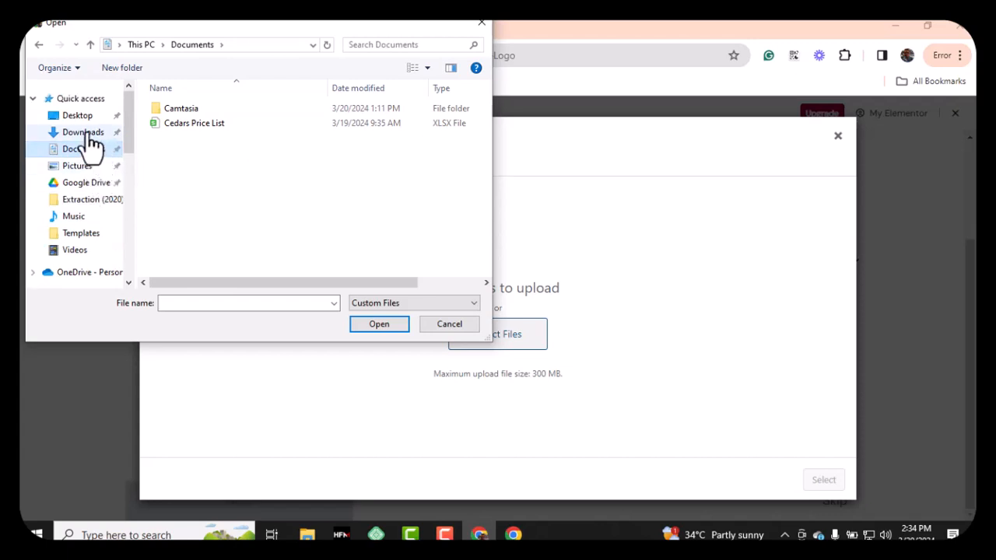
pyautogui.click(93, 135)
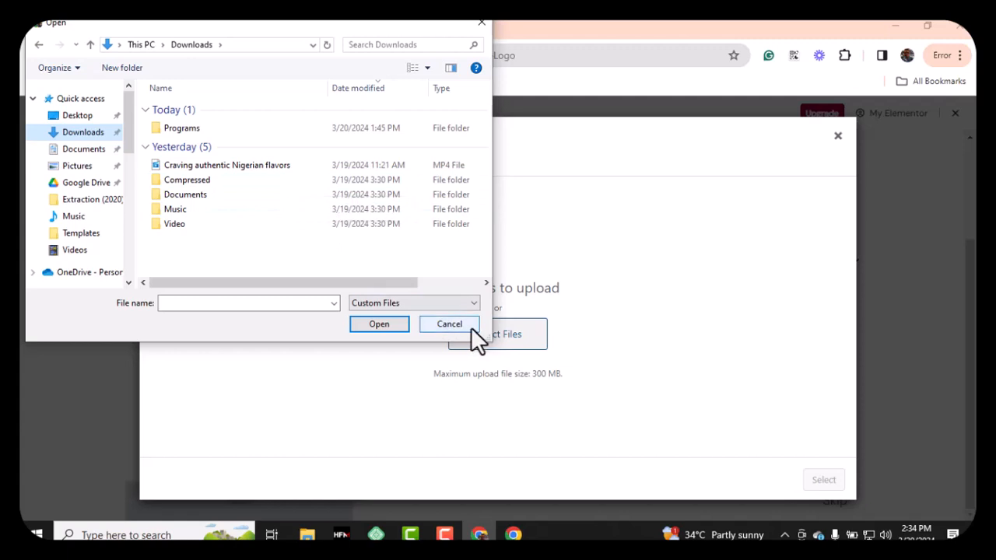
pyautogui.click(449, 324)
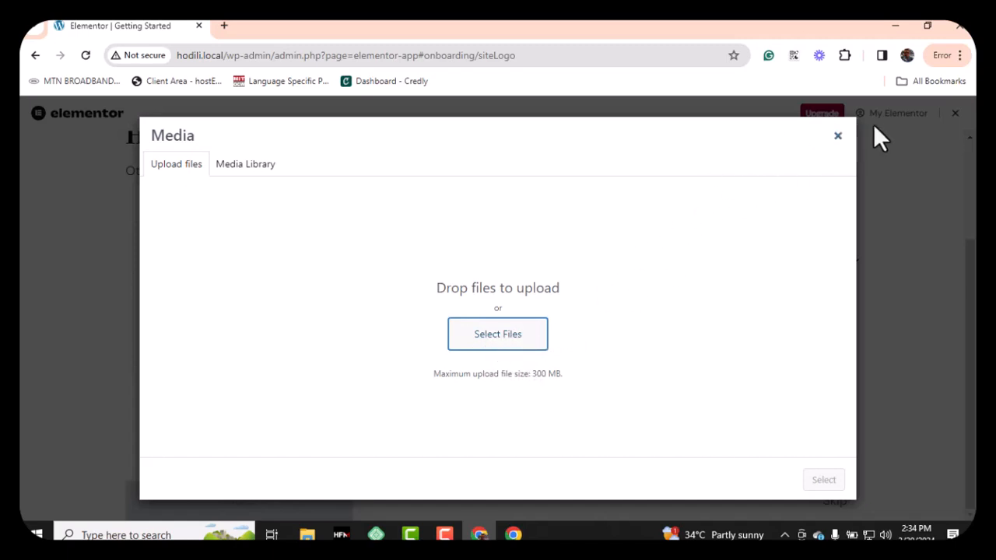
pyautogui.click(838, 138)
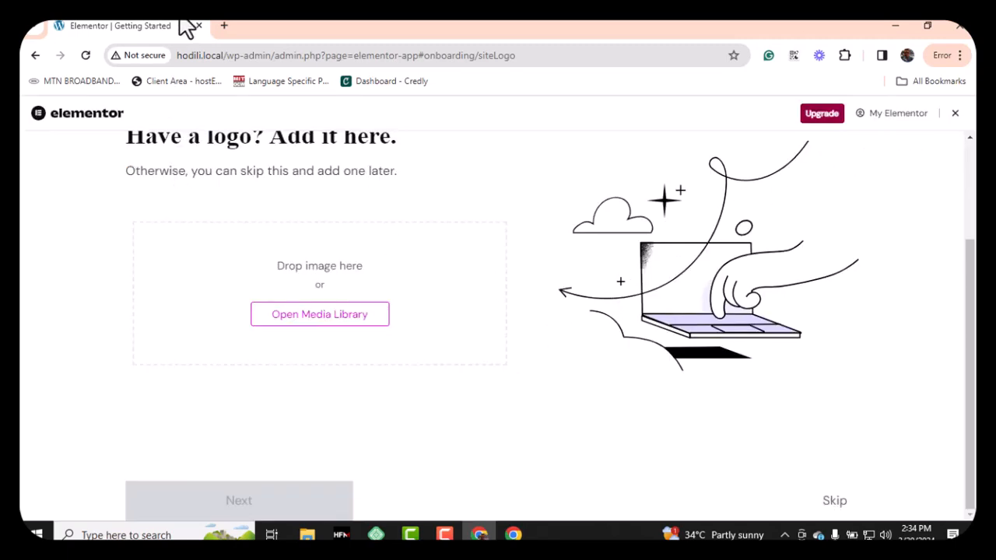
# Step: Switch to Facebook in a new browser tab, go to the account's own profile and view its profile picture full size
pyautogui.click(231, 24)
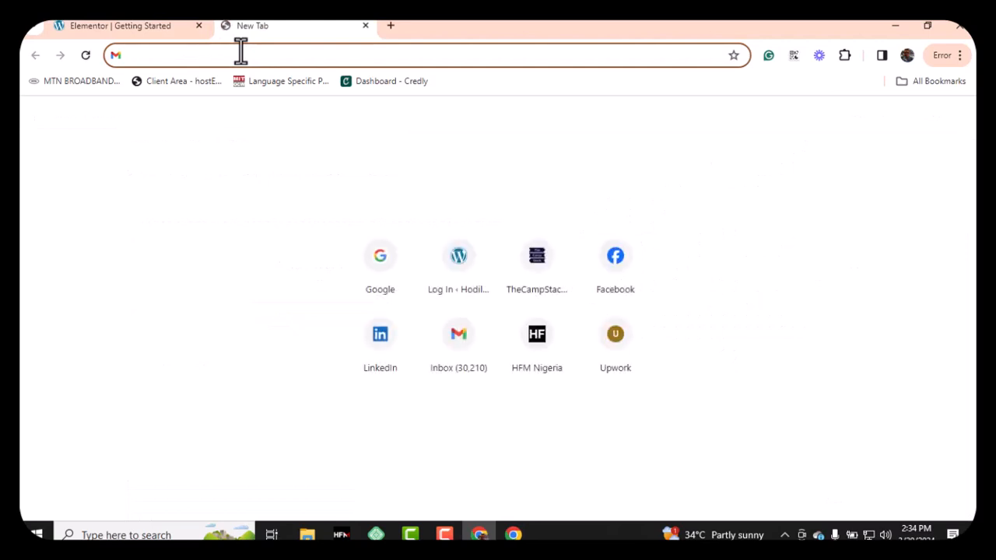
pyautogui.write('face')
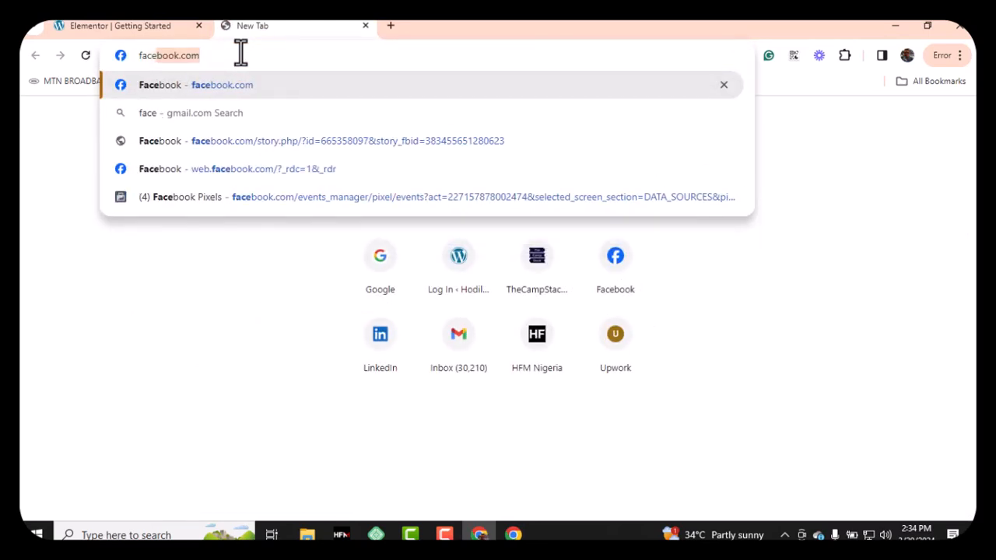
pyautogui.press('Return')
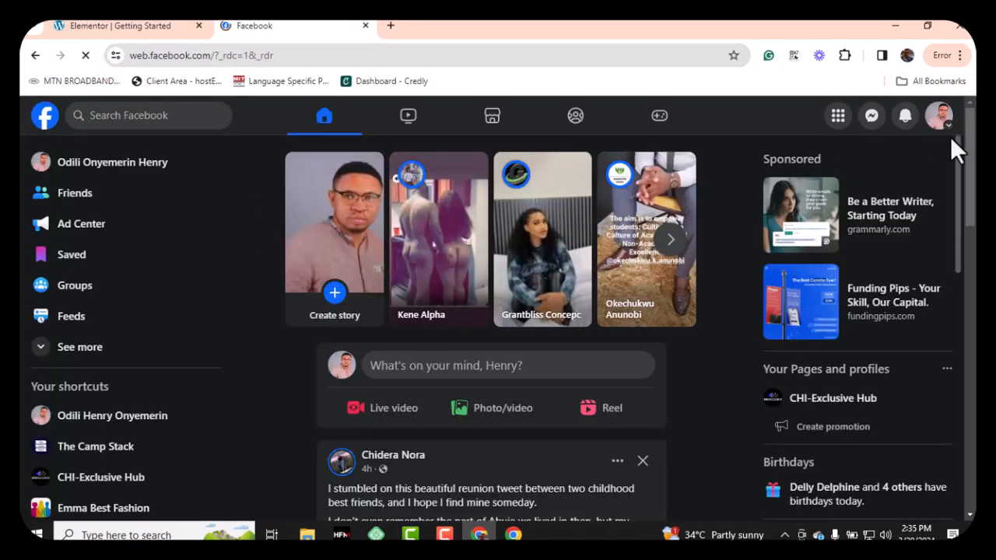
pyautogui.click(942, 120)
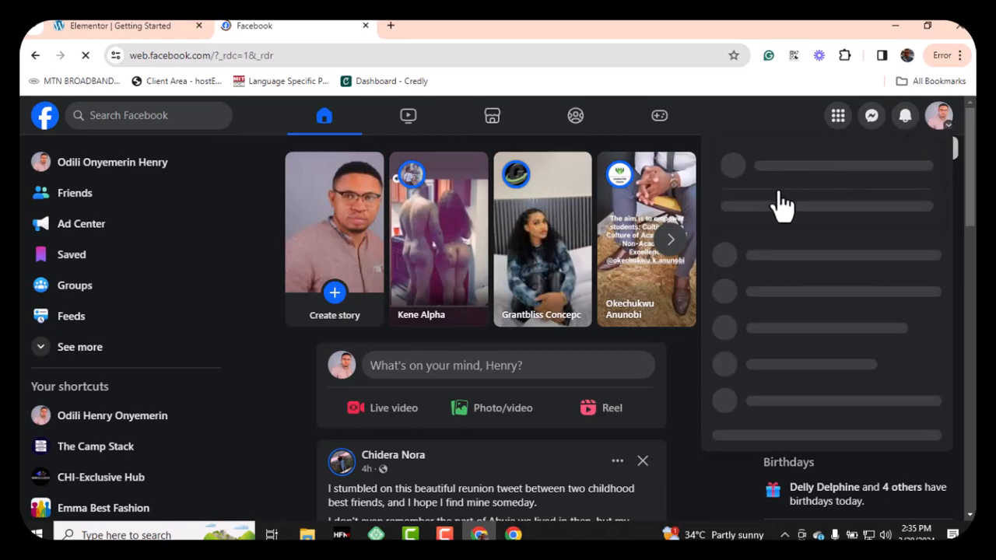
pyautogui.click(130, 175)
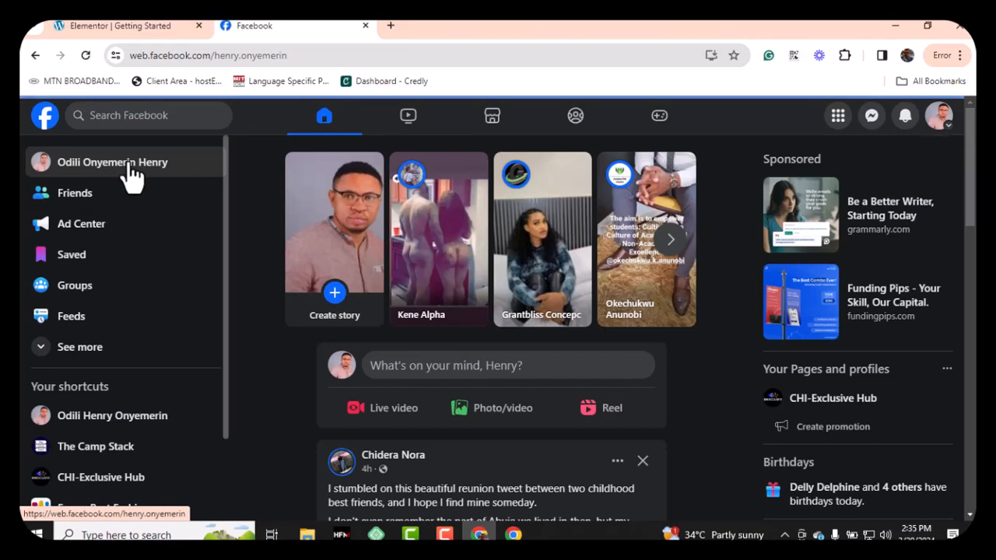
pyautogui.click(112, 162)
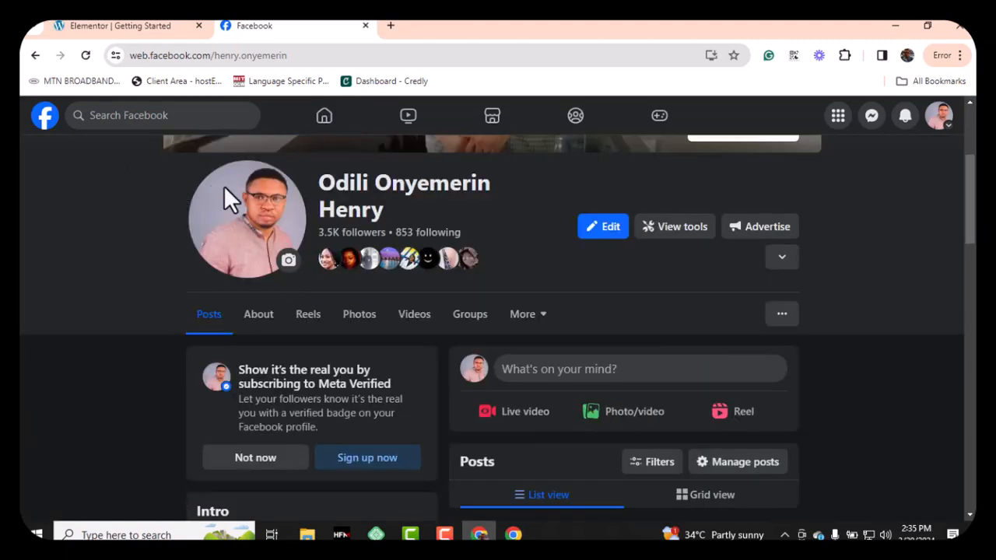
pyautogui.click(252, 228)
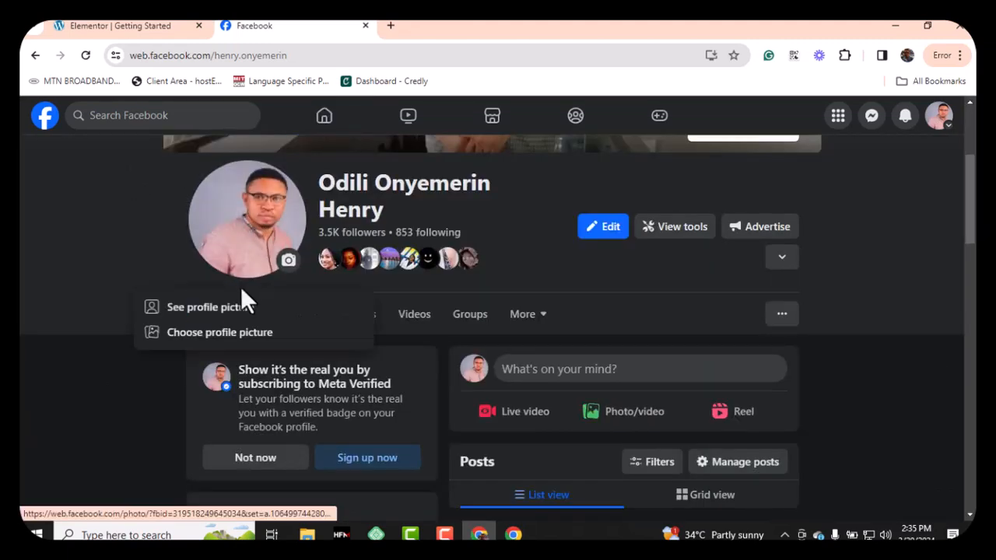
pyautogui.click(236, 307)
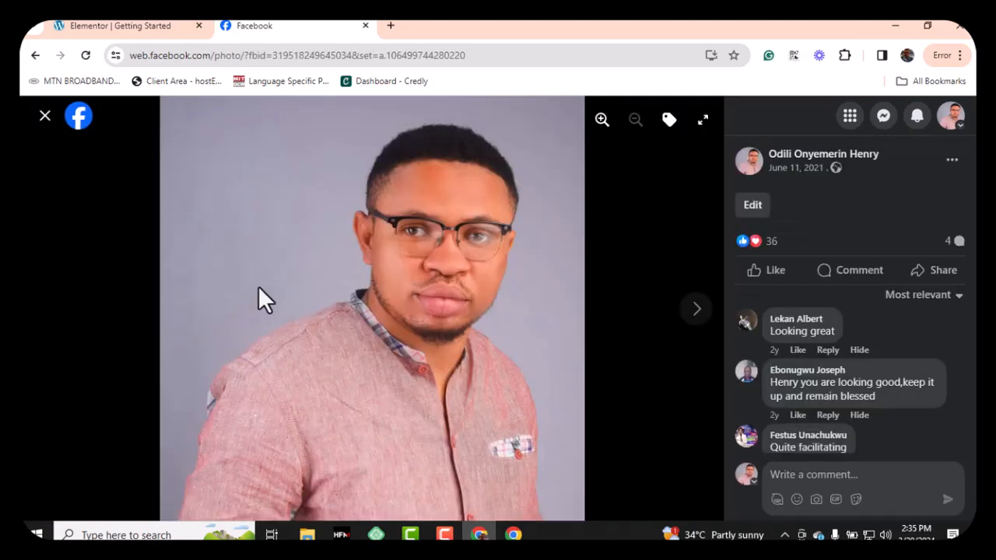
# Step: Copy the image address of the profile picture and load that address to show the picture on its own
pyautogui.rightClick(337, 269)
pyautogui.click(418, 343)
pyautogui.click(525, 54)
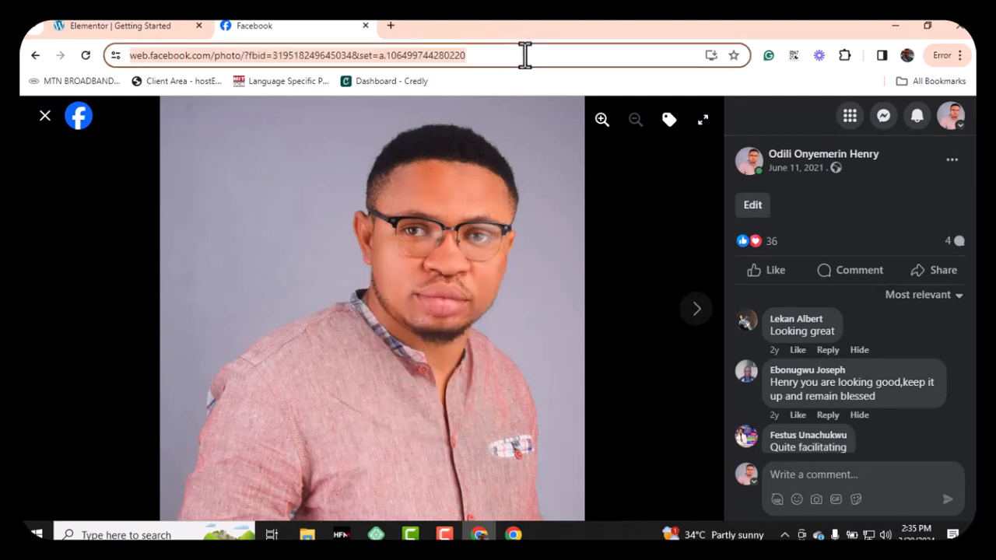
pyautogui.hotkey('ctrl', 'v')
pyautogui.press('Return')
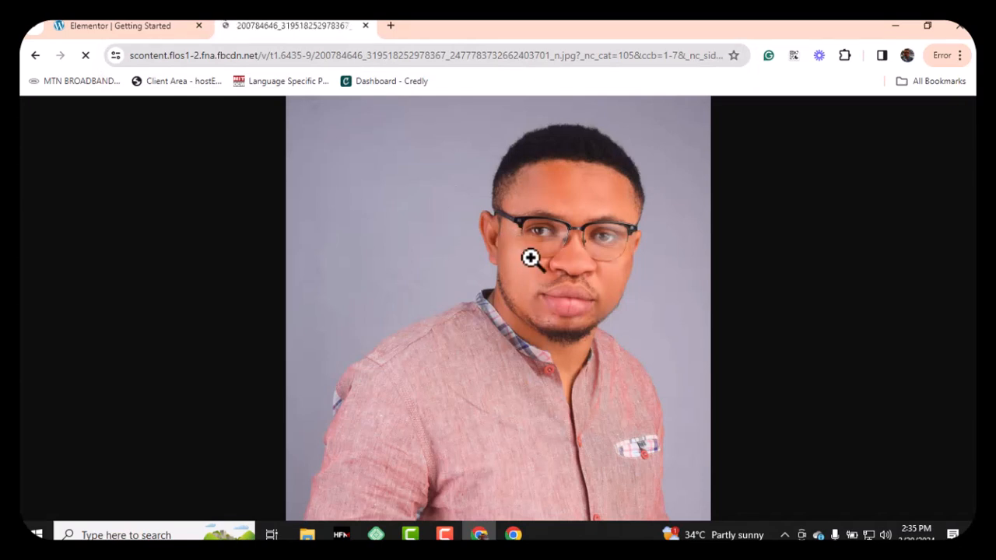
# Step: Save the picture to the Pictures folder as a JPG file named Hodili
pyautogui.rightClick(531, 259)
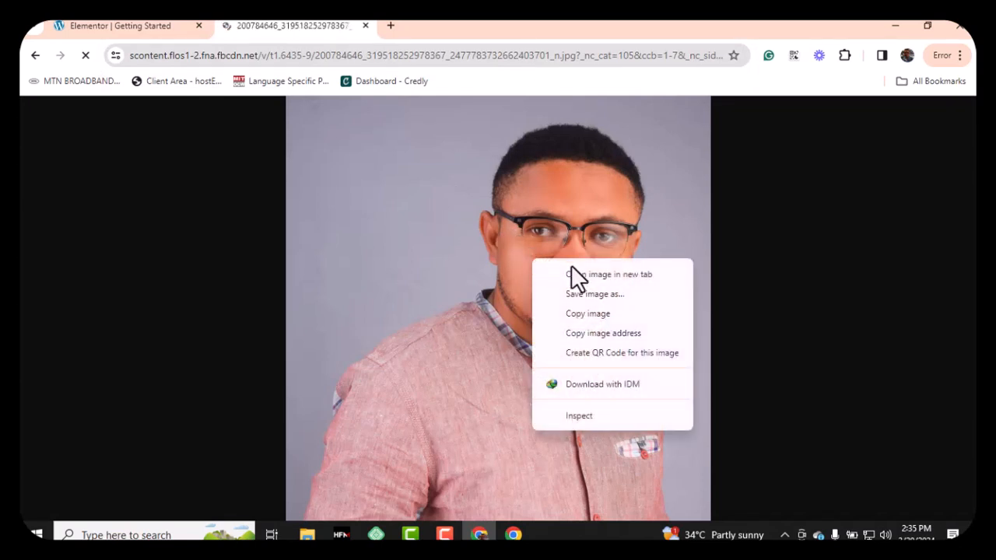
pyautogui.click(609, 294)
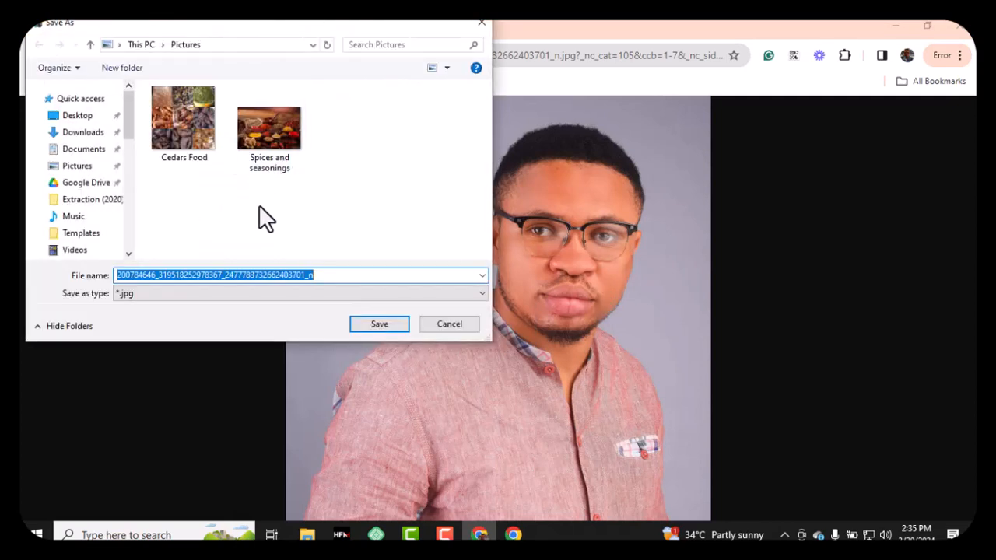
pyautogui.write('Hodili')
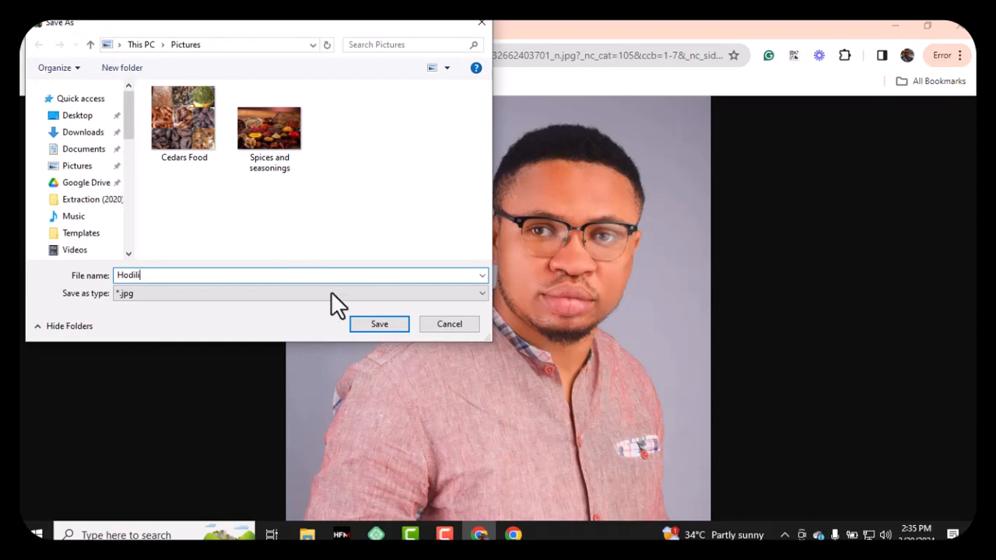
pyautogui.click(377, 327)
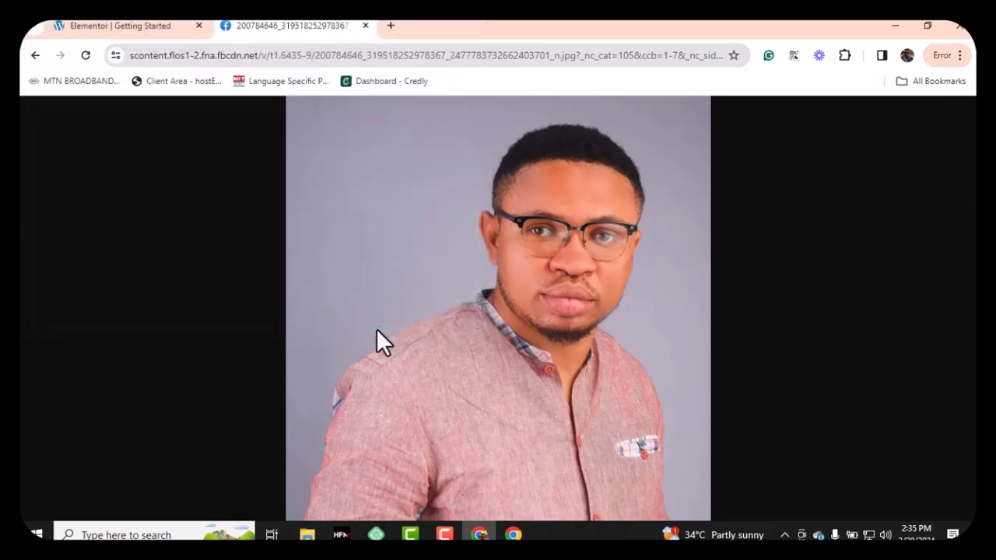
# Step: Return to the Elementor Site Logo stage and upload the Hodili image from the Pictures folder to the media library
pyautogui.click(144, 30)
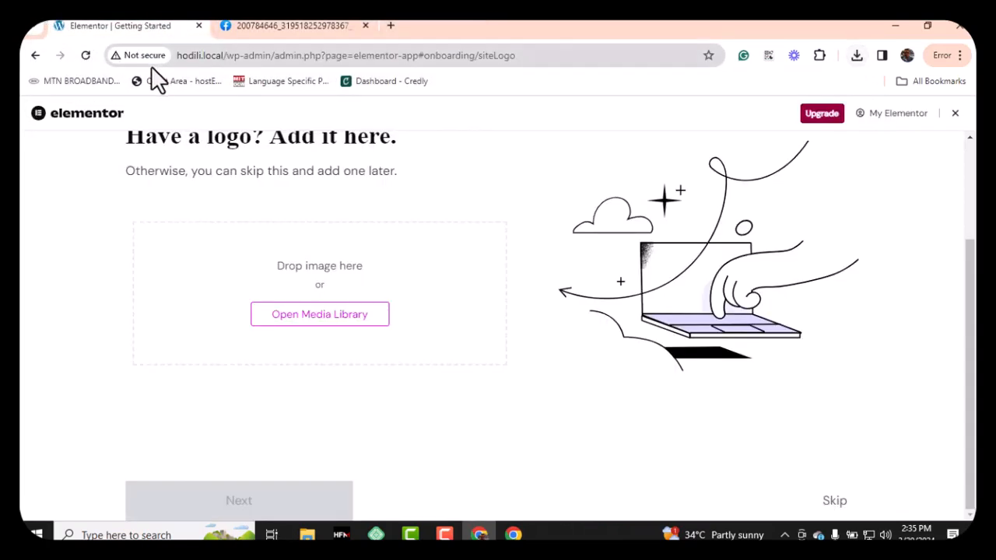
pyautogui.click(322, 318)
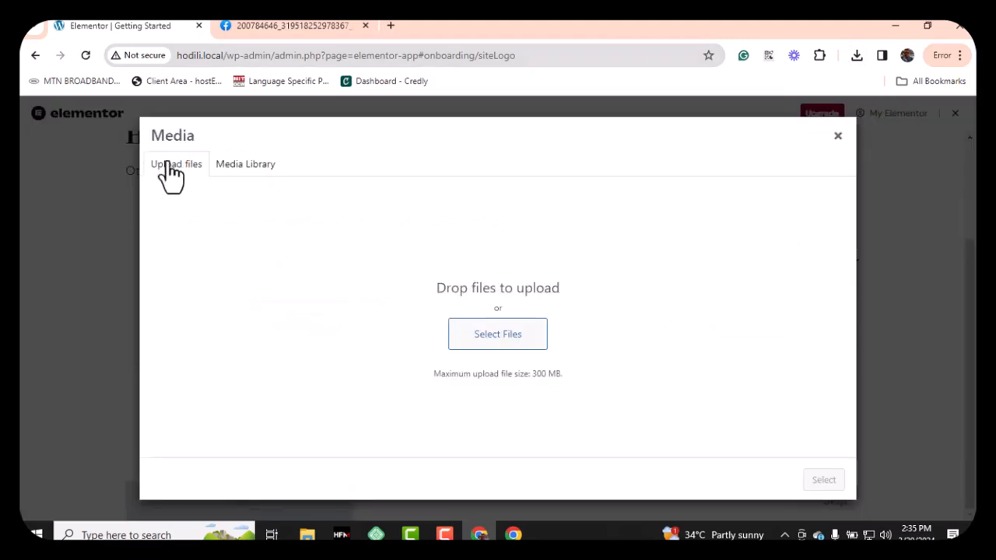
pyautogui.click(508, 342)
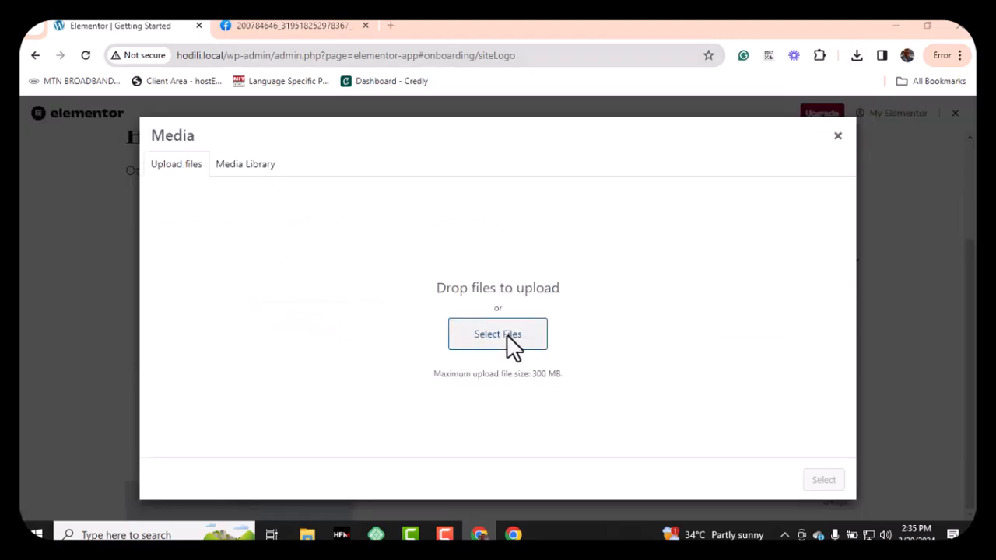
pyautogui.click(265, 225)
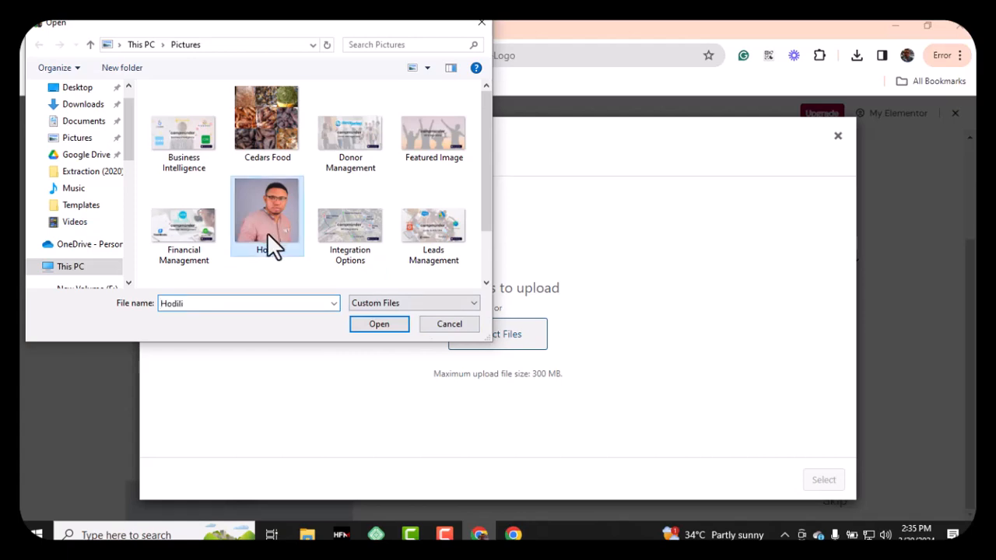
pyautogui.click(372, 327)
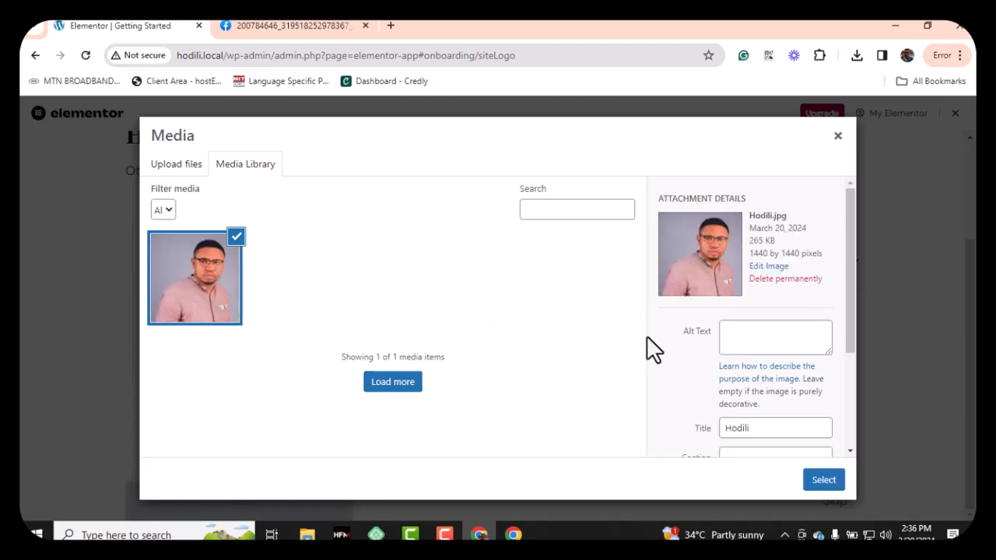
# Step: Copy the image title Hodili into the uploaded image's alt text, caption and description
pyautogui.scroll(-1, 774, 325)
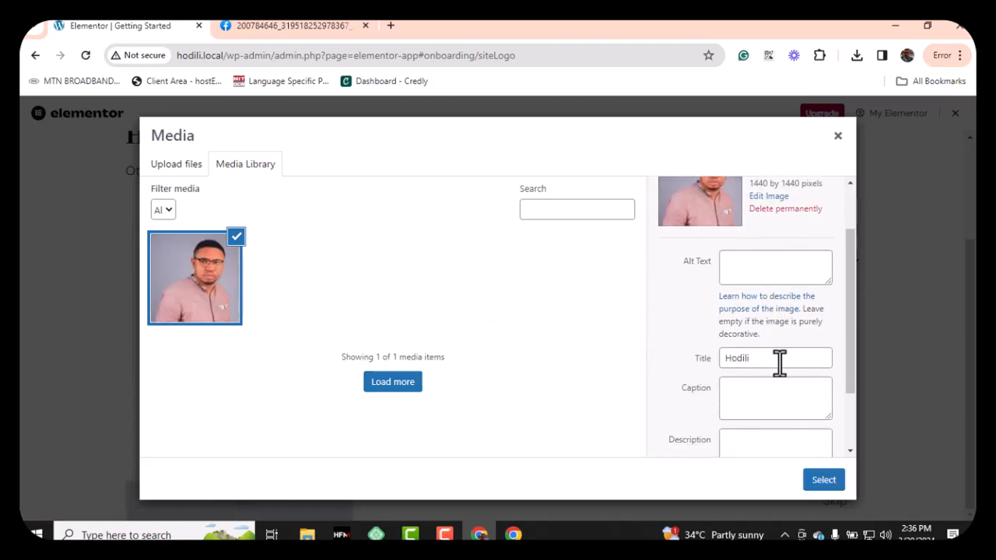
pyautogui.doubleClick(779, 359)
pyautogui.hotkey('ctrl', 'c')
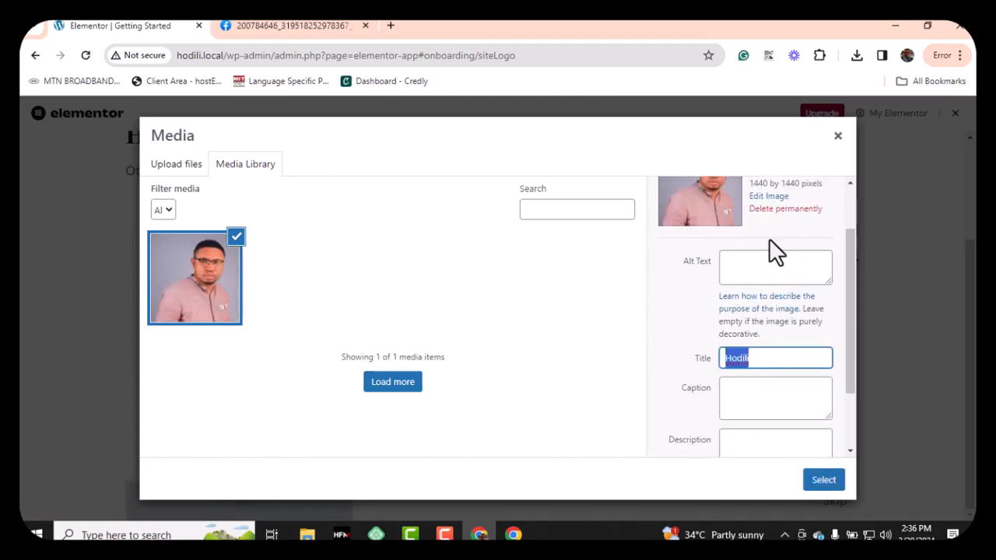
pyautogui.click(773, 263)
pyautogui.hotkey('ctrl', 'v')
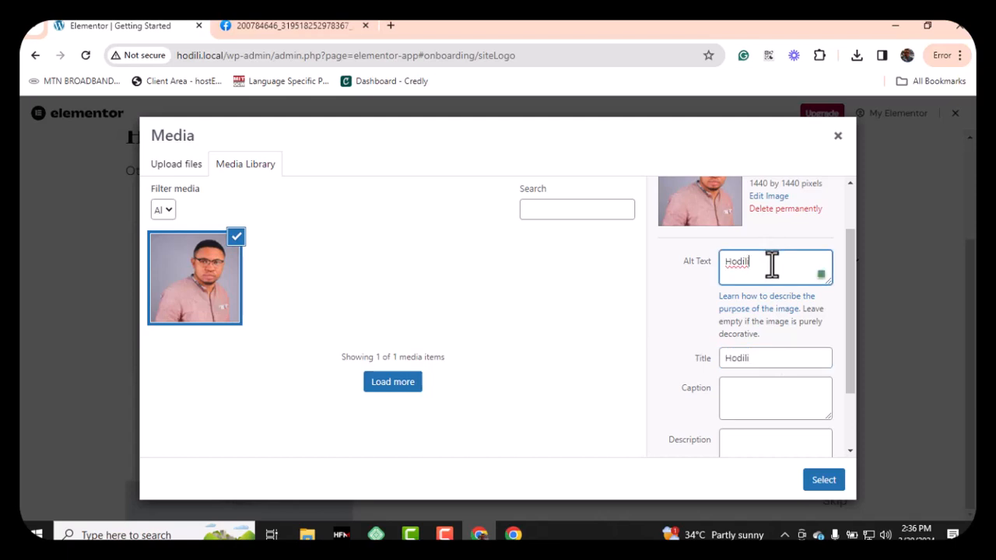
pyautogui.click(773, 405)
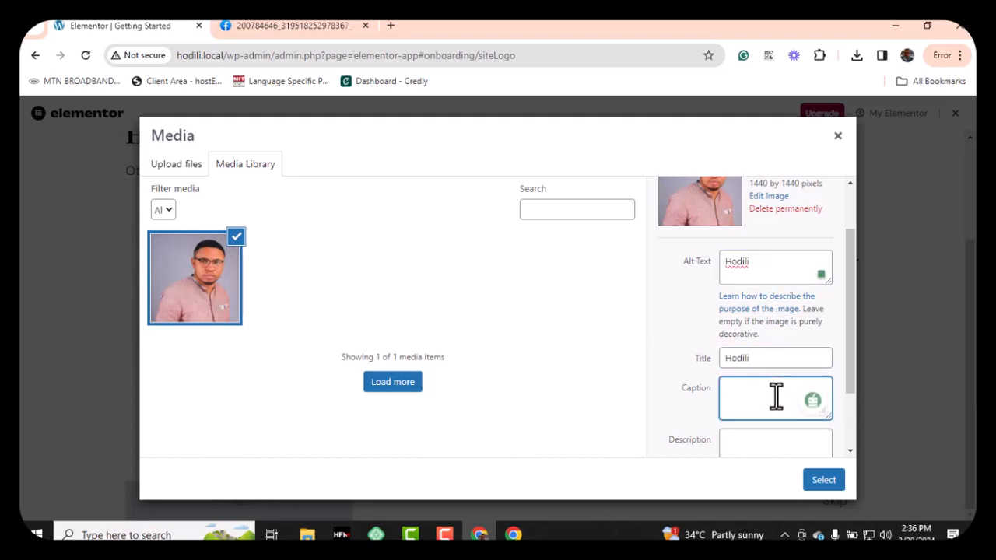
pyautogui.hotkey('ctrl', 'v')
pyautogui.scroll(-2, 774, 396)
pyautogui.click(767, 358)
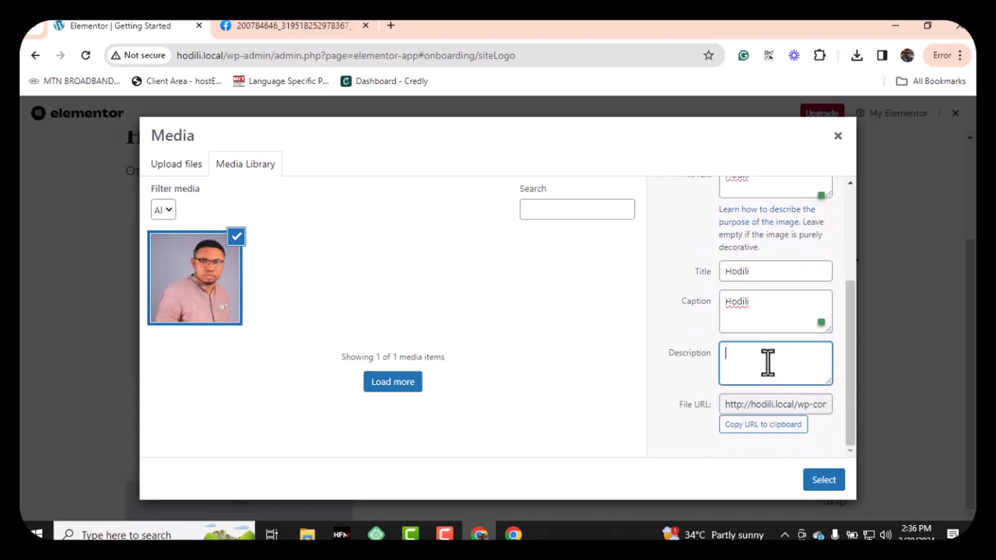
pyautogui.hotkey('ctrl', 'v')
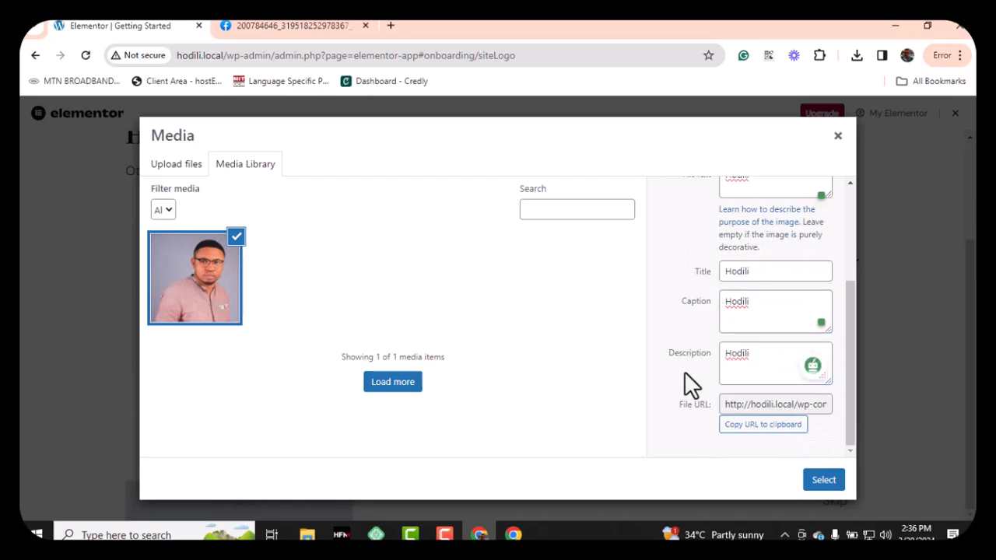
# Step: Use the uploaded Hodili image as the site logo and continue to the final onboarding stage
pyautogui.click(827, 481)
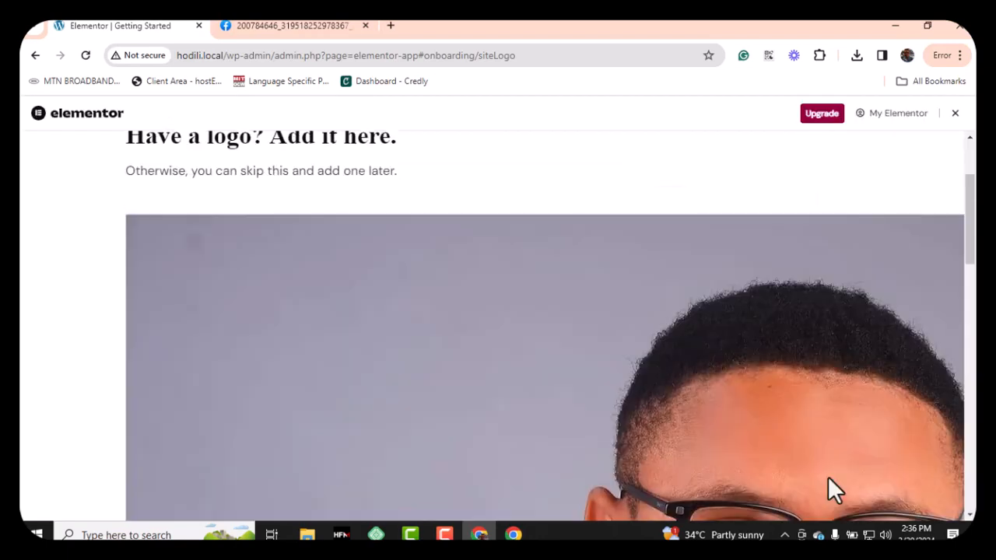
pyautogui.scroll(-4, 611, 296)
pyautogui.scroll(-3, 610, 289)
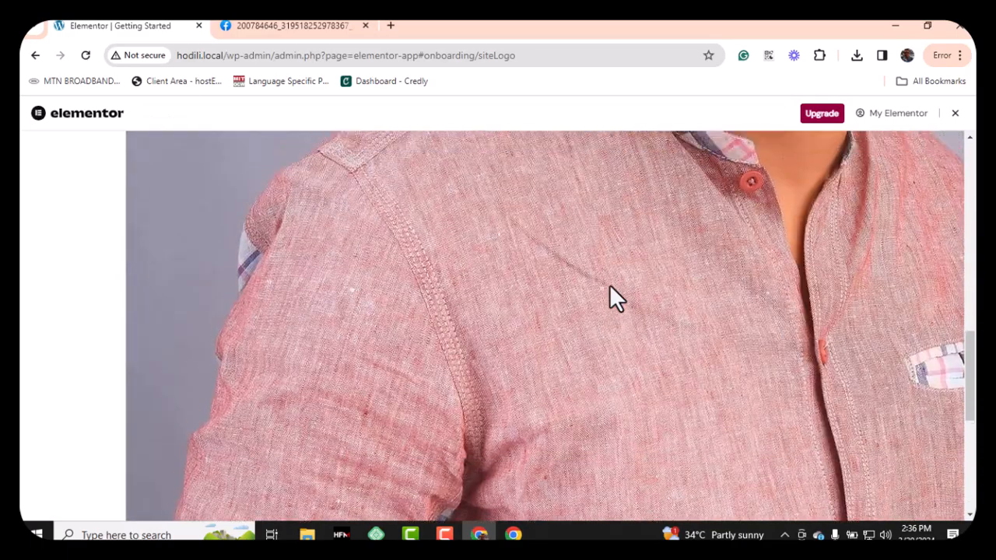
pyautogui.scroll(8, 610, 290)
pyautogui.scroll(-10, 608, 285)
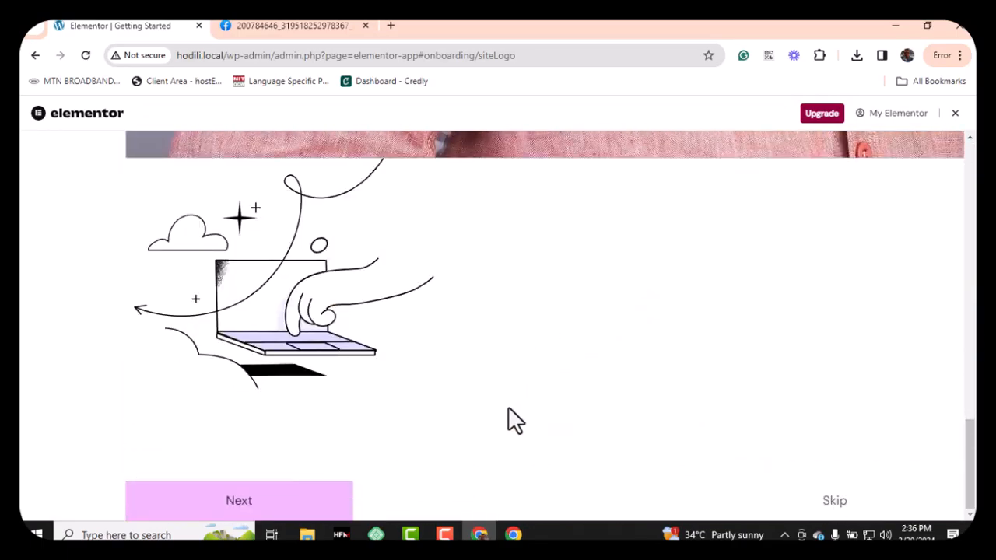
pyautogui.click(264, 504)
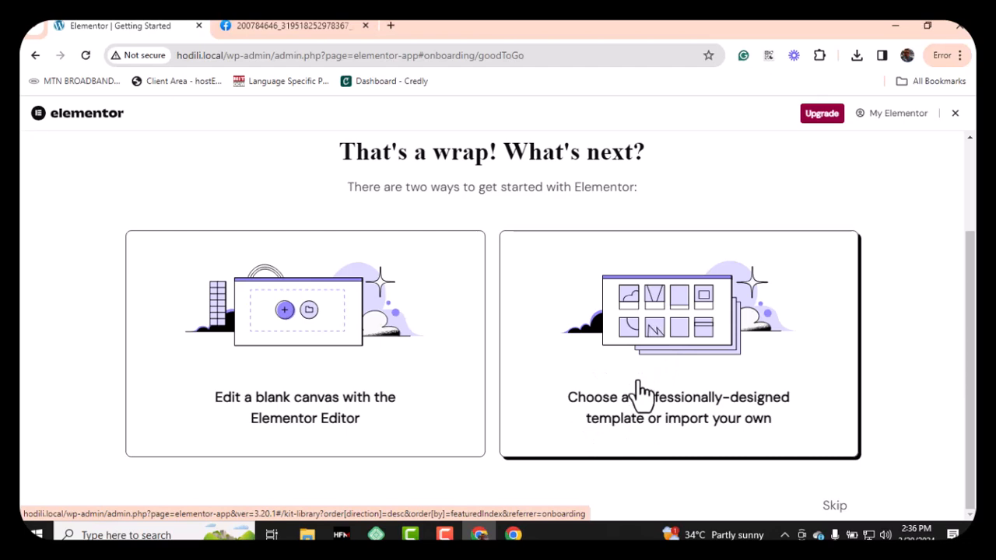
# Step: Choose to edit a blank canvas with the Elementor Editor and dismiss the Elementor AI notification
pyautogui.click(340, 403)
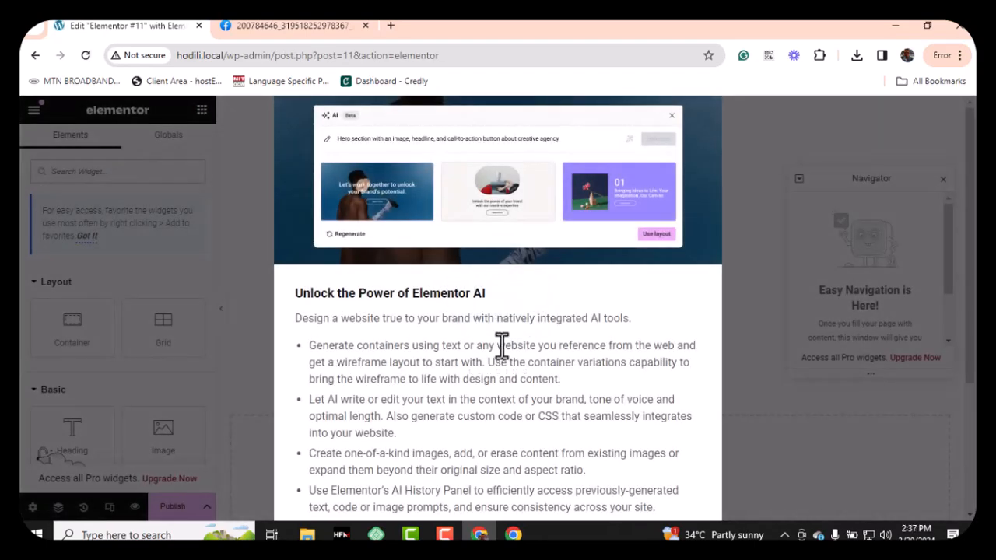
pyautogui.hotkey('ctrl', '-')
pyautogui.hotkey('ctrl', '-')
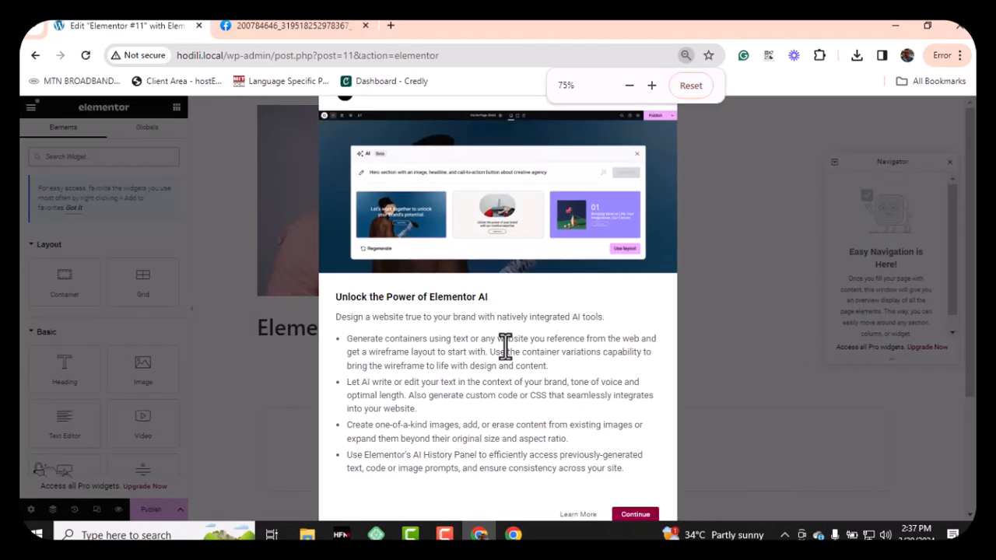
pyautogui.hotkey('ctrl', '-')
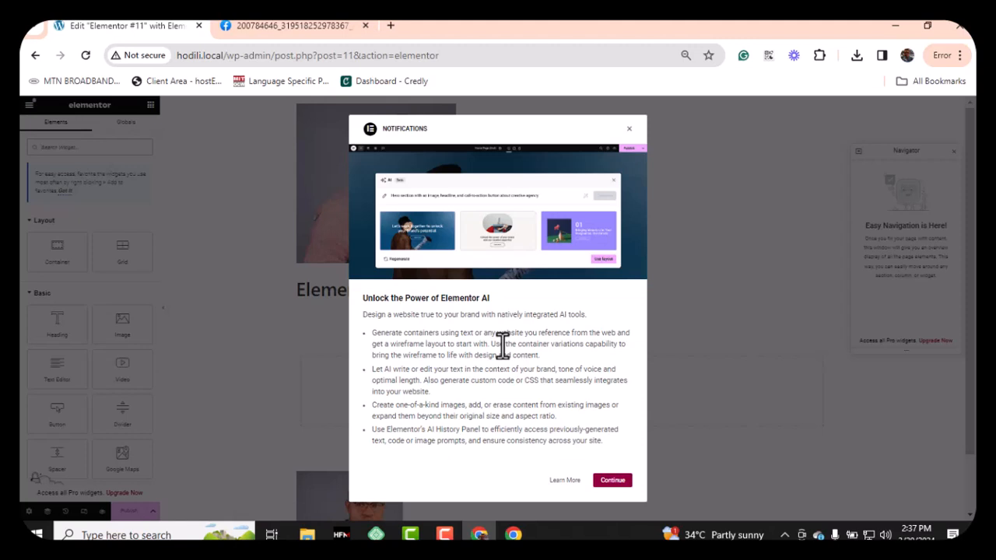
pyautogui.click(612, 482)
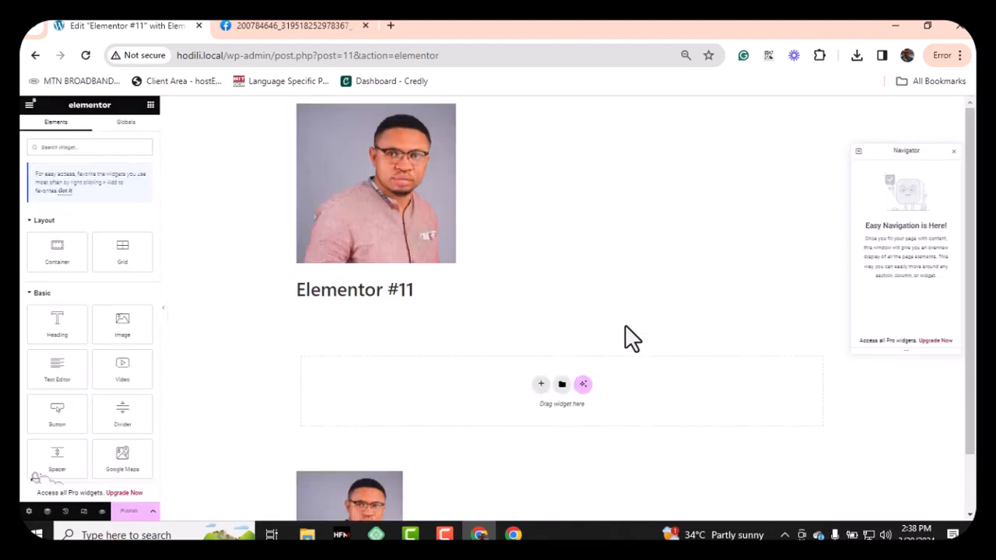
# Step: Enlarge the Elementor editor to 100% zoom and close the floating Navigator to clear the page canvas
pyautogui.hotkey('ctrl', '+')
pyautogui.hotkey('ctrl', '+')
pyautogui.hotkey('ctrl', '+')
pyautogui.hotkey('ctrl', '+')
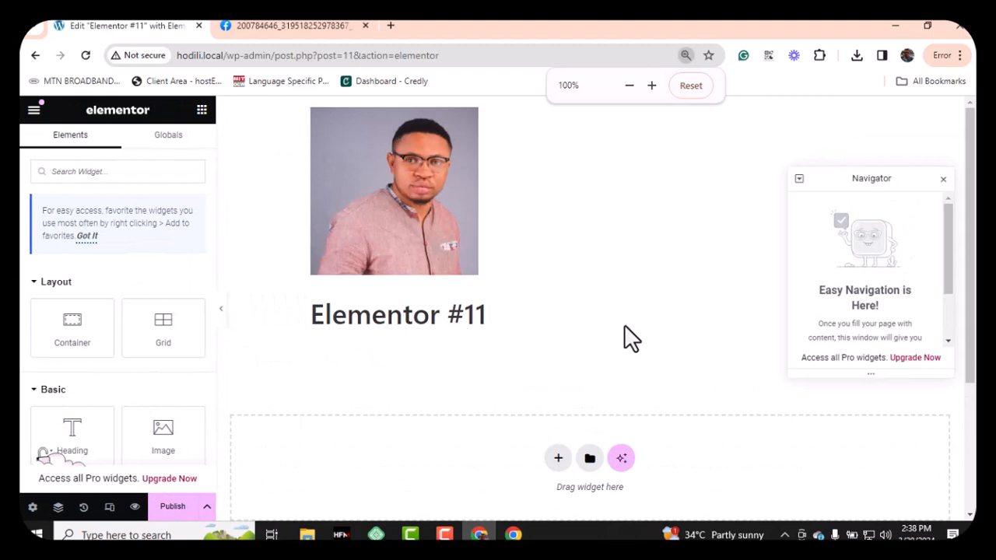
pyautogui.scroll(-3, 624, 327)
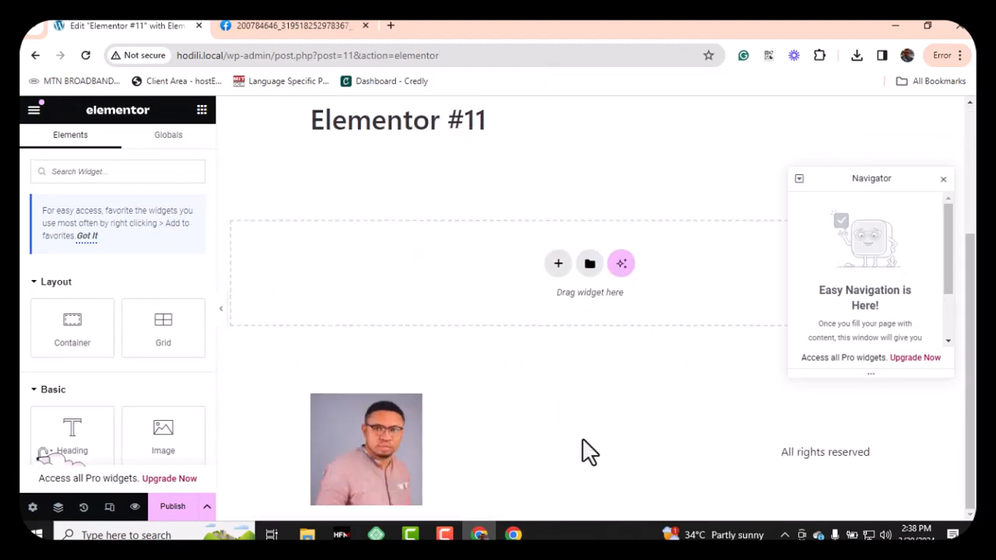
pyautogui.scroll(3, 548, 457)
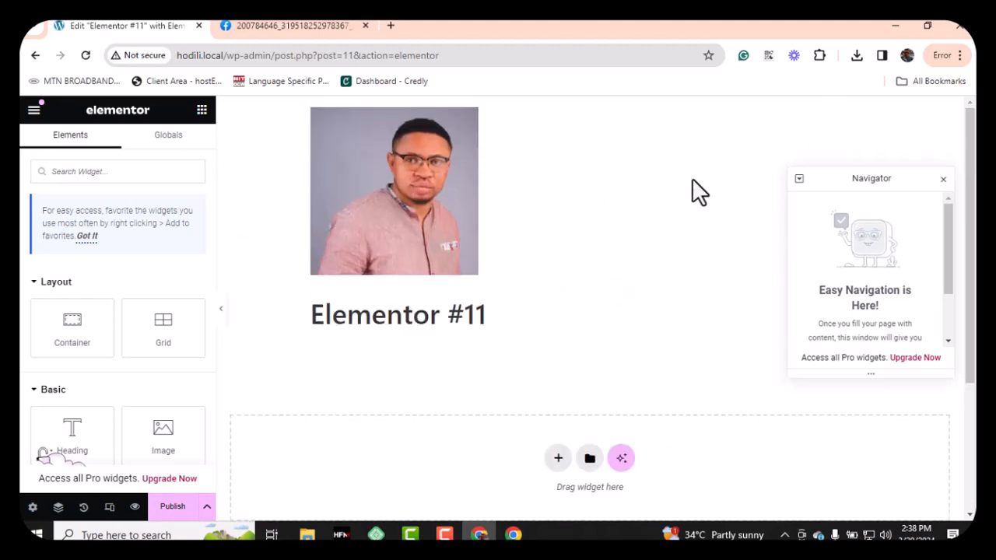
pyautogui.click(943, 180)
pyautogui.scroll(-3, 657, 256)
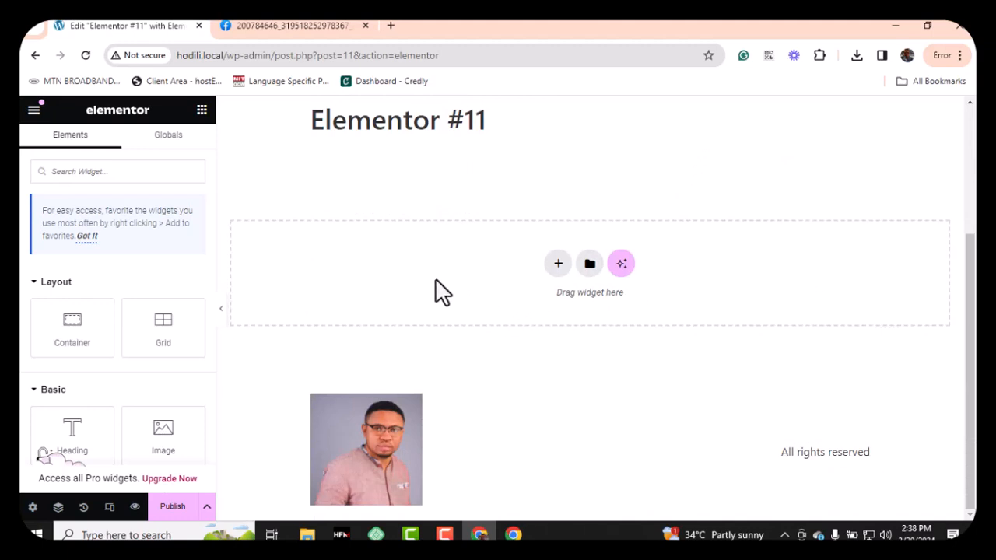
pyautogui.scroll(3, 441, 252)
pyautogui.scroll(-3, 440, 252)
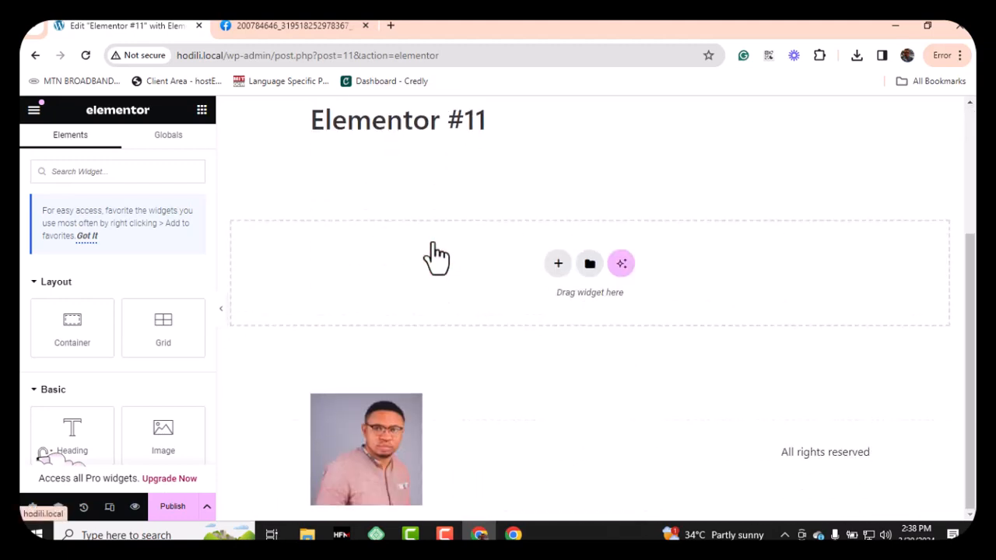
# Step: Look through the available Elementor widgets, from the Layout and Basic groups through Pro to the WordPress group
pyautogui.scroll(-1, 113, 284)
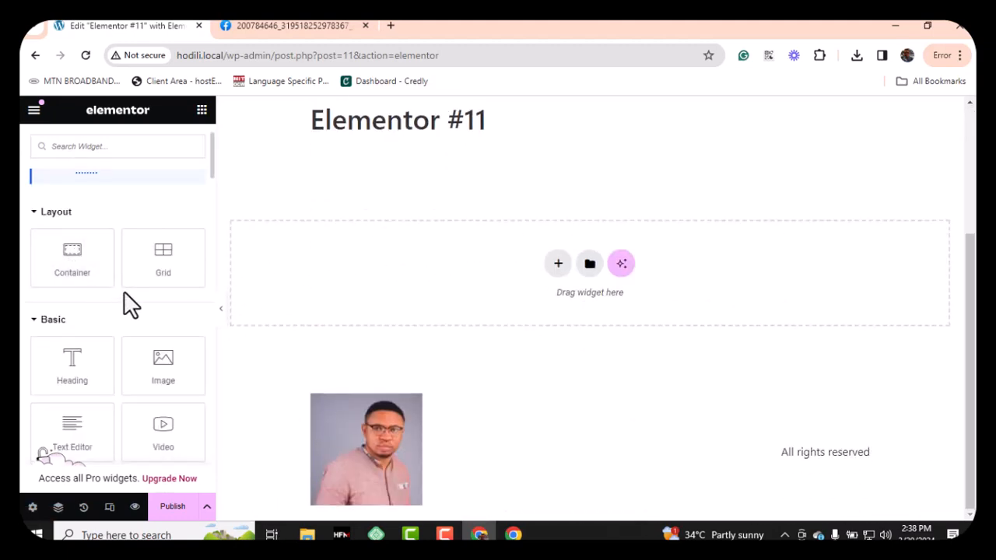
pyautogui.scroll(-3, 148, 288)
pyautogui.scroll(4, 147, 291)
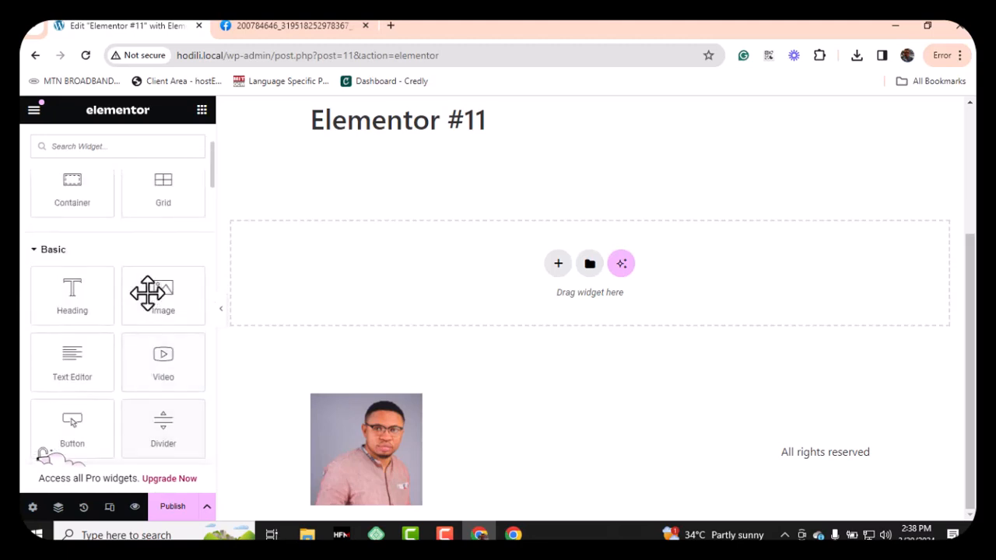
pyautogui.scroll(-3, 150, 308)
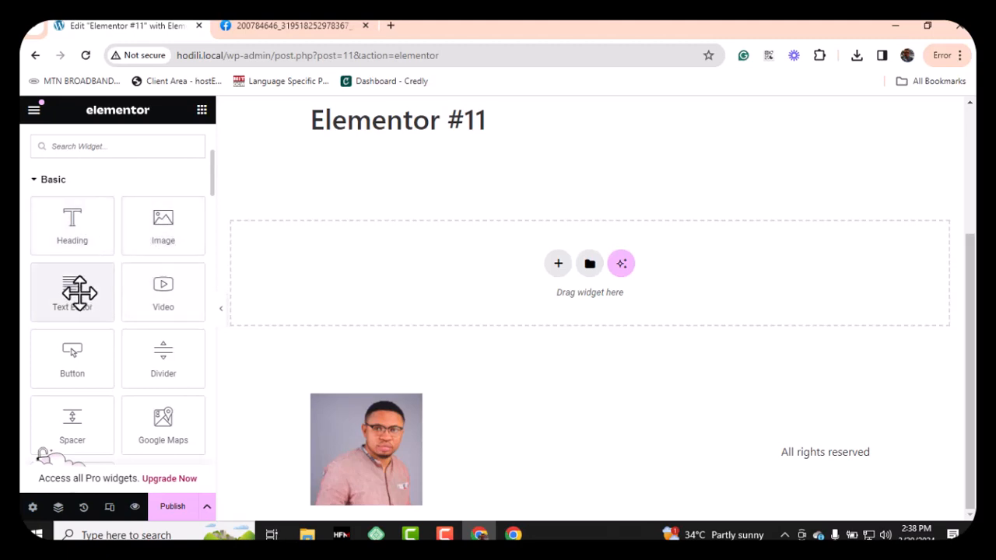
pyautogui.scroll(-2, 160, 292)
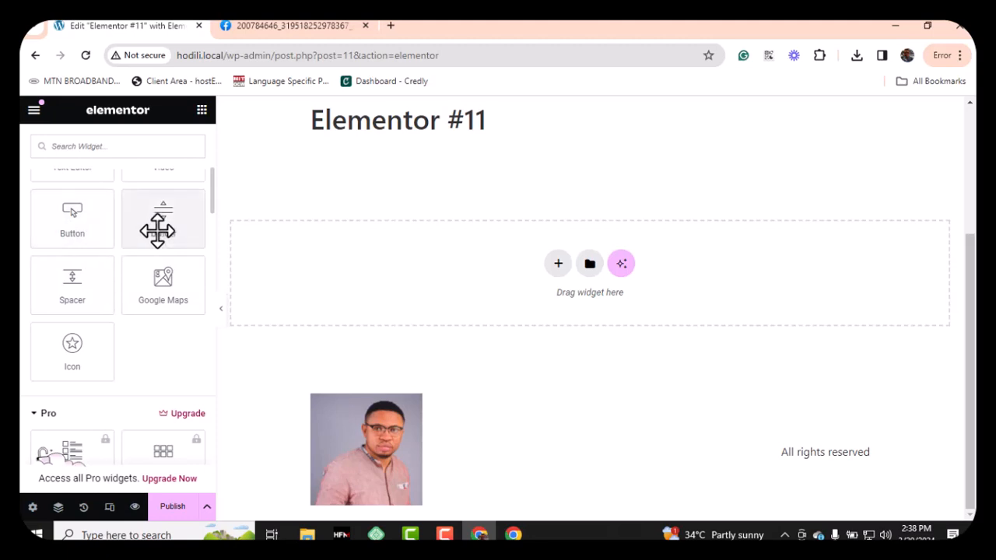
pyautogui.scroll(-4, 105, 307)
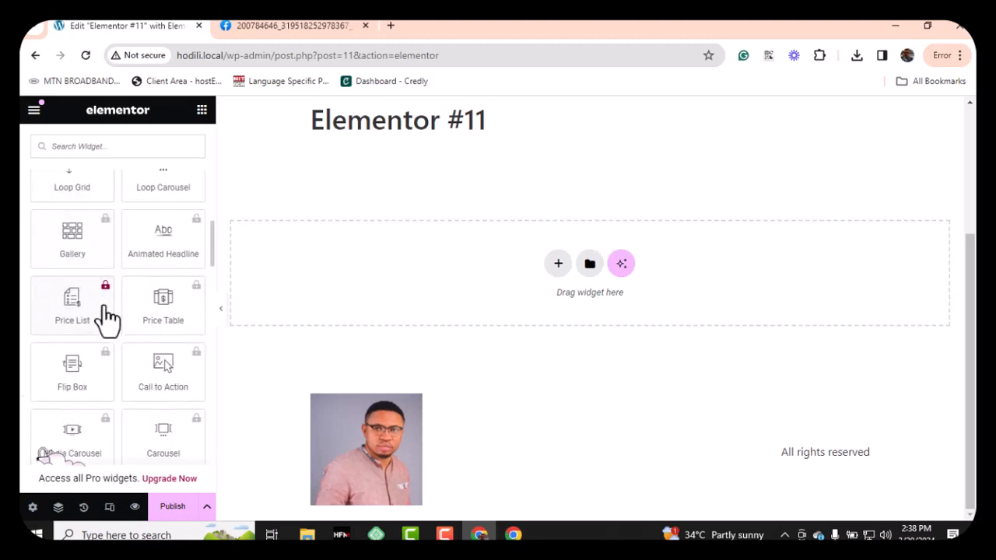
pyautogui.scroll(-6, 108, 318)
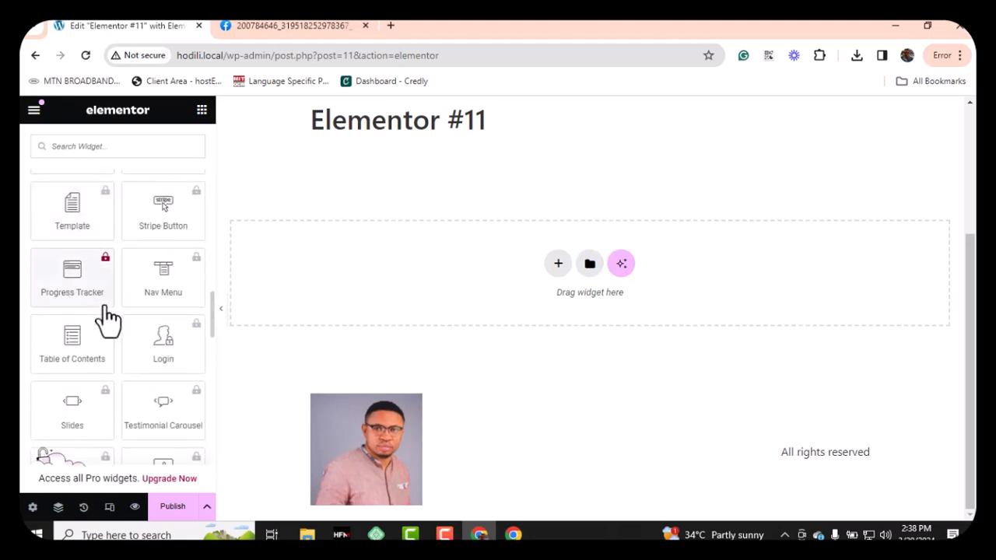
pyautogui.scroll(-10, 107, 318)
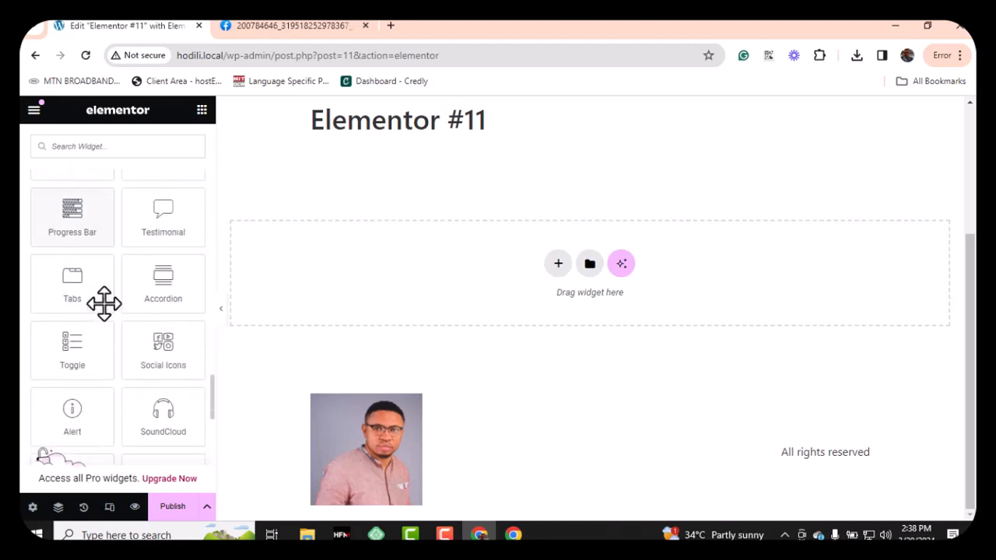
pyautogui.scroll(-8, 107, 311)
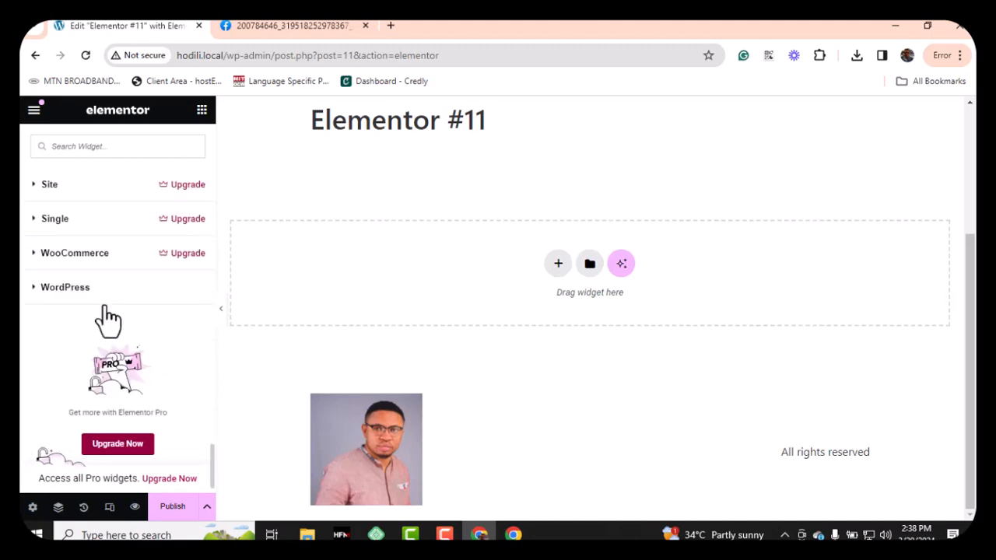
pyautogui.scroll(6, 105, 315)
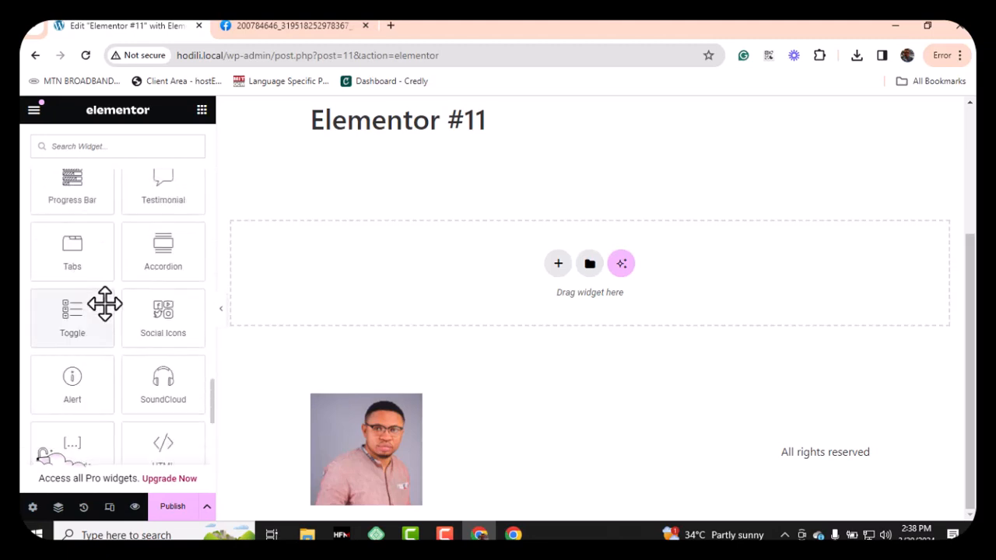
pyautogui.scroll(8, 105, 305)
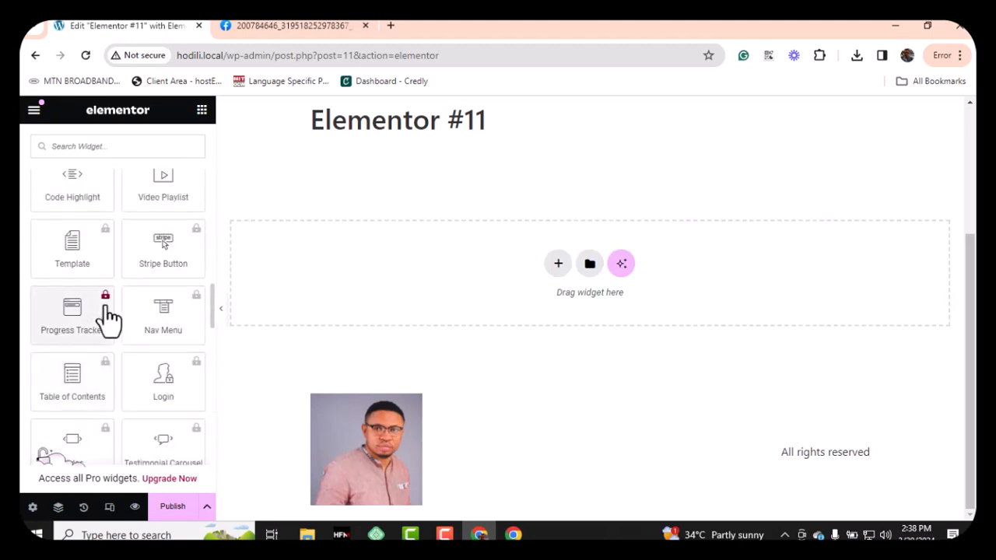
pyautogui.scroll(5, 107, 316)
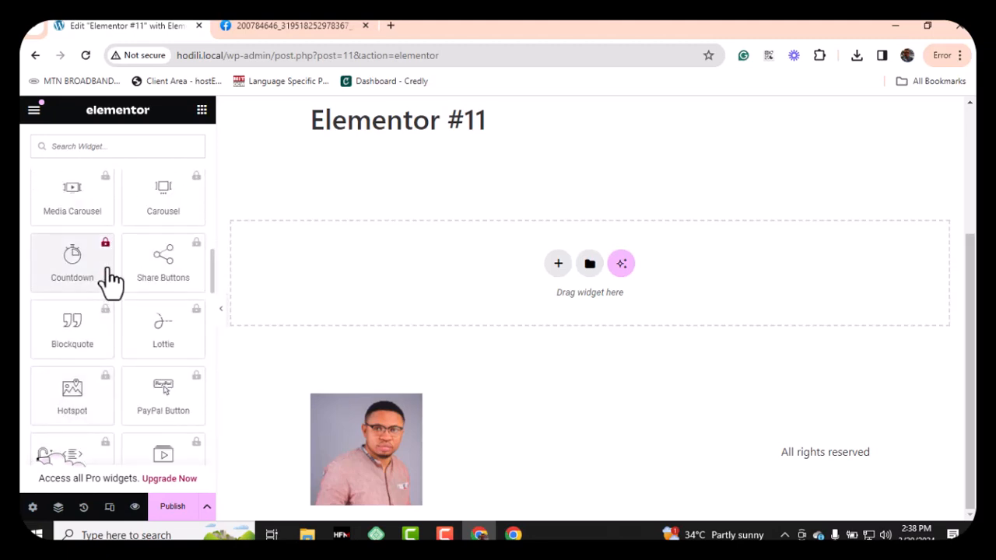
# Step: View the locked Countdown widget's upgrade information, dismiss it, and look through the other Pro widgets
pyautogui.click(101, 274)
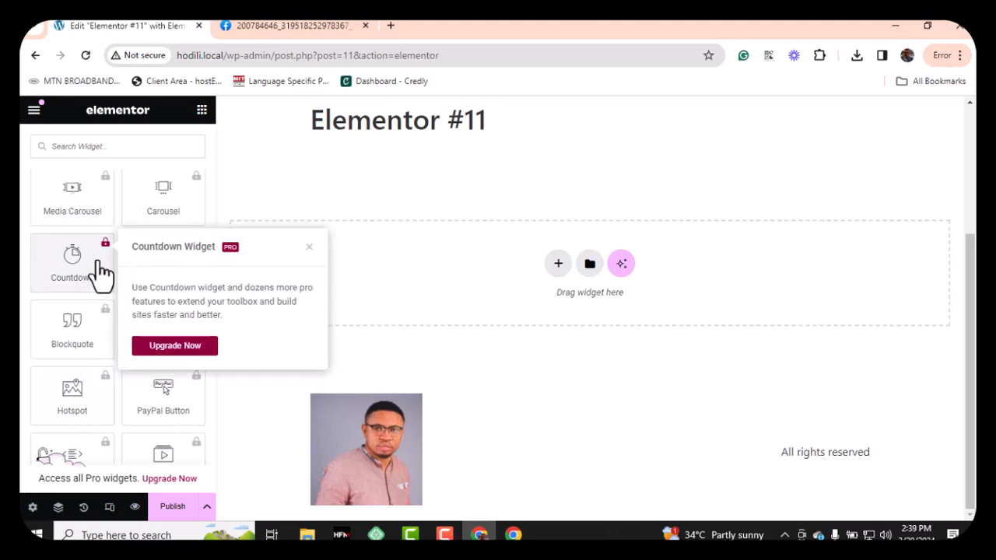
pyautogui.click(308, 248)
pyautogui.scroll(-3, 142, 297)
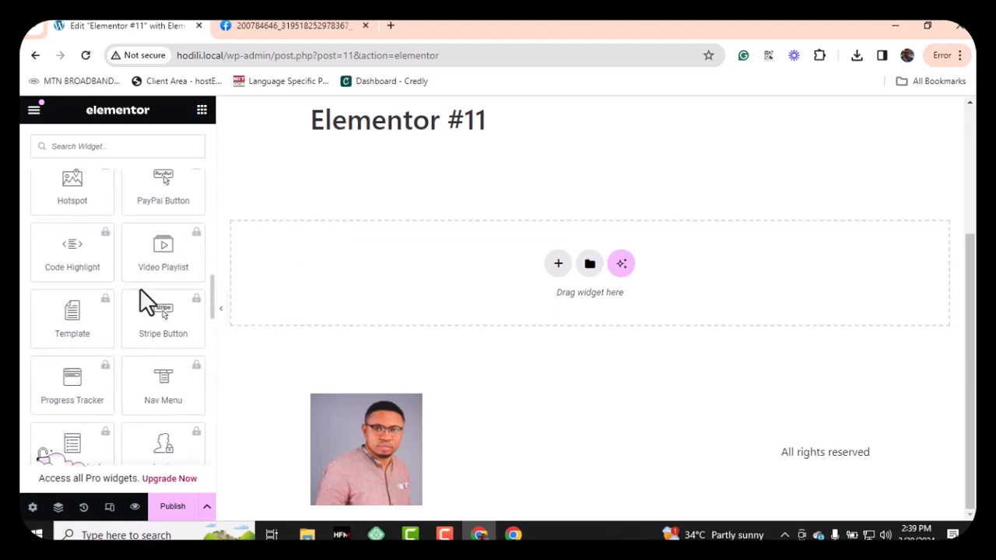
pyautogui.scroll(3, 143, 302)
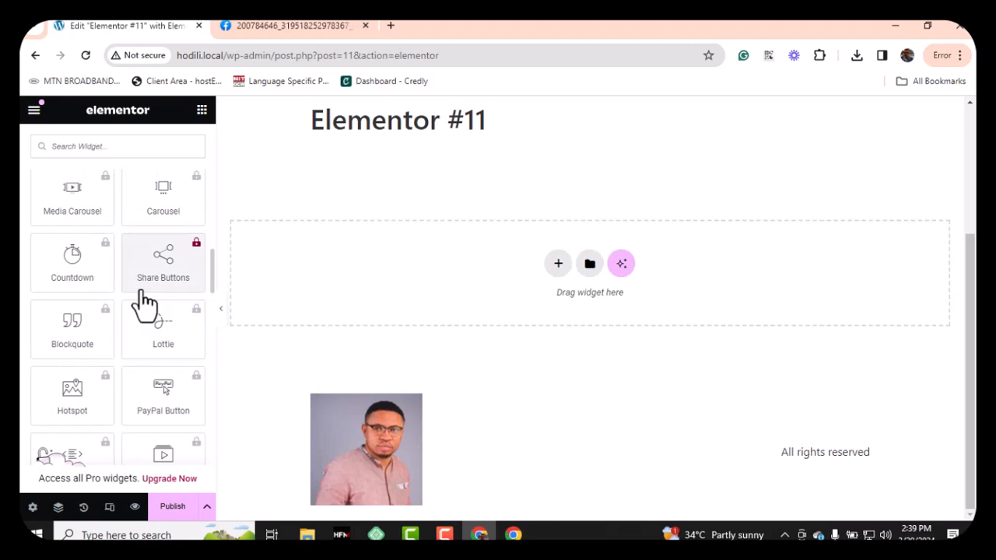
pyautogui.scroll(3, 144, 303)
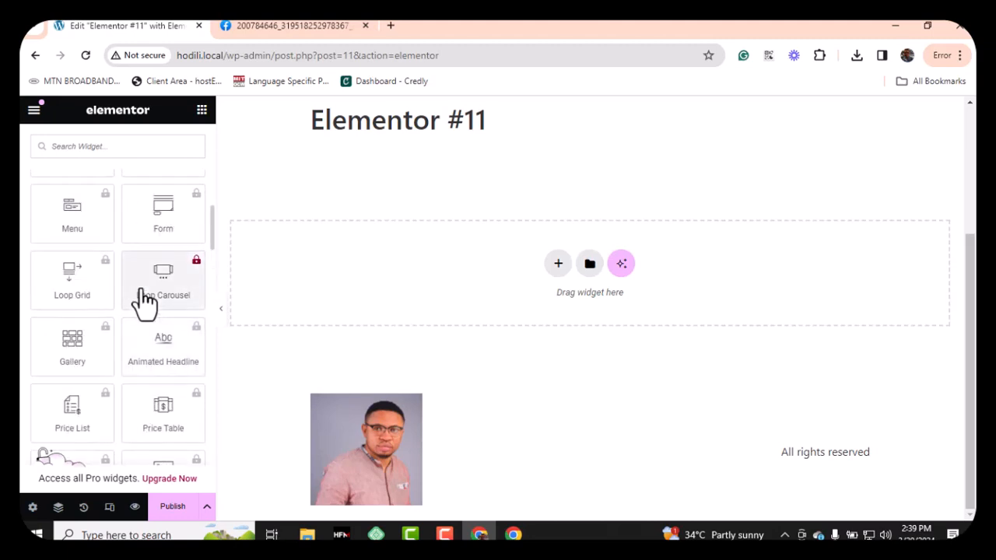
pyautogui.scroll(4, 144, 302)
pyautogui.scroll(-3, 142, 300)
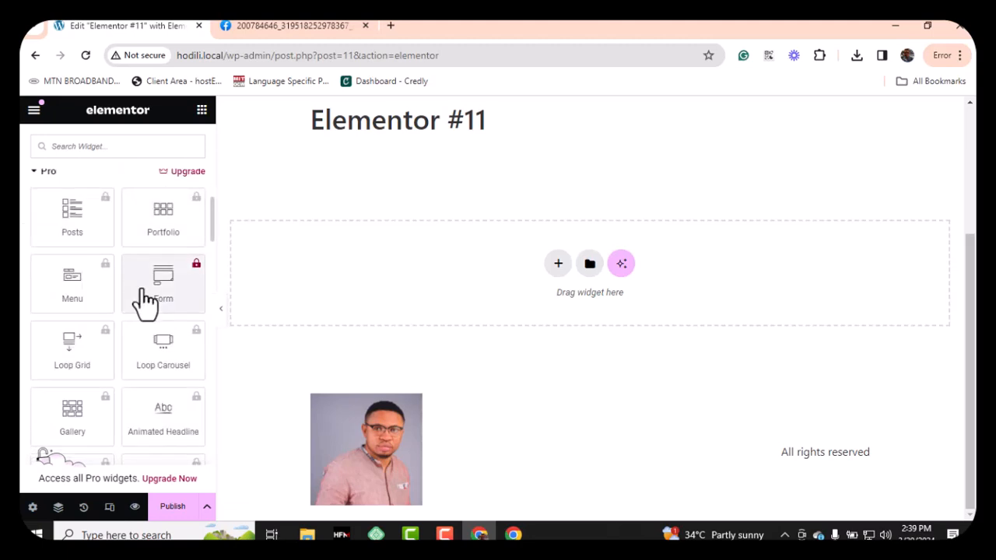
pyautogui.scroll(-4, 145, 300)
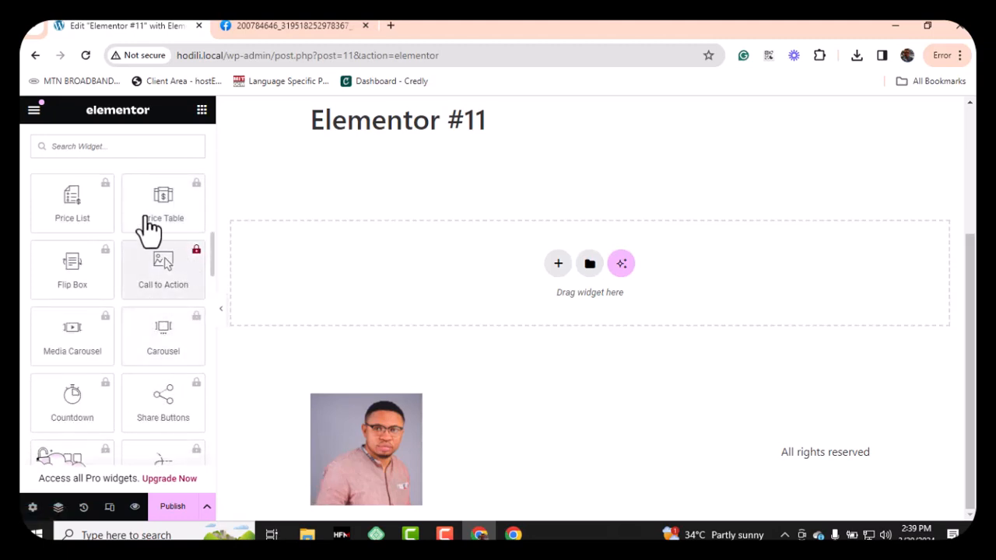
# Step: Exit the Elementor editor with WP Dashboard as the exit destination, leaving the page without saving
pyautogui.click(33, 111)
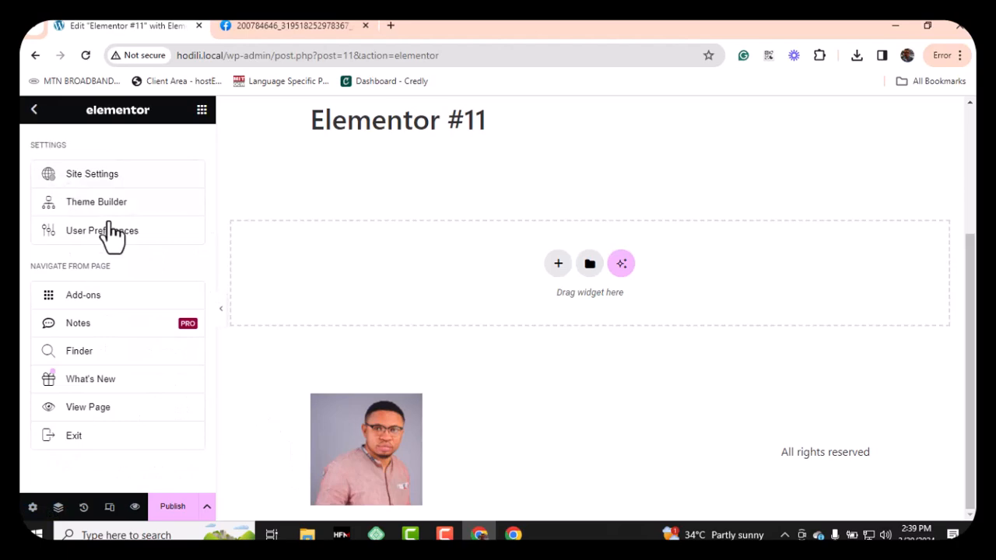
pyautogui.click(140, 444)
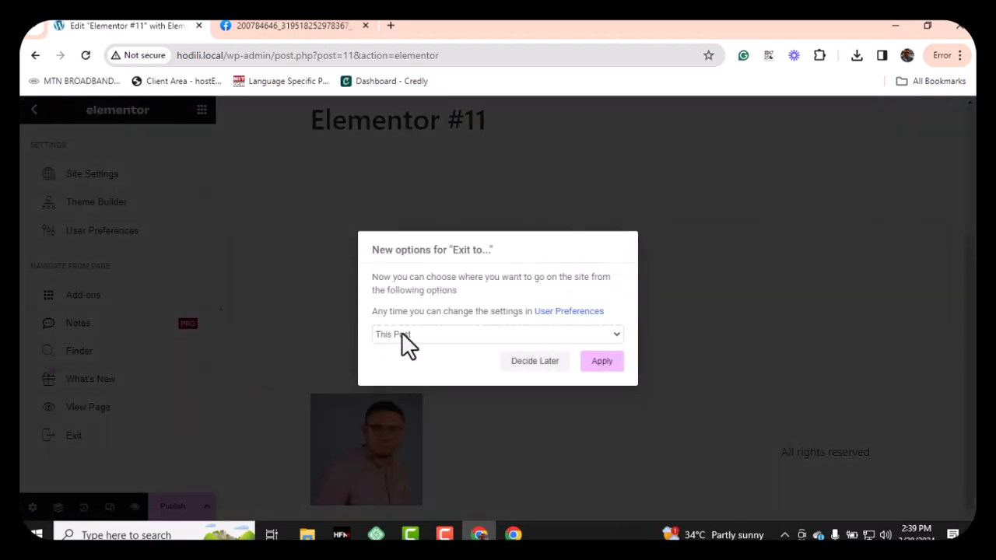
pyautogui.click(473, 339)
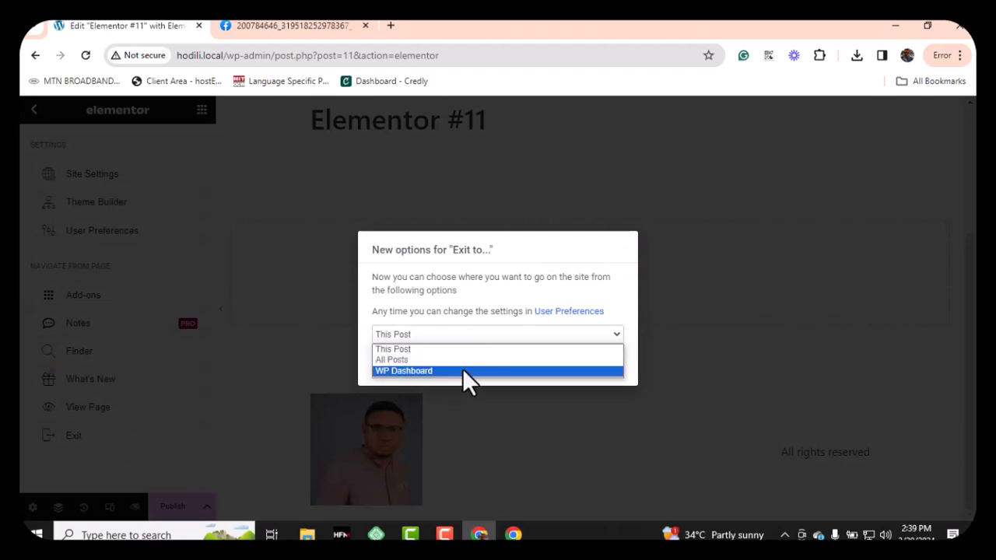
pyautogui.click(463, 370)
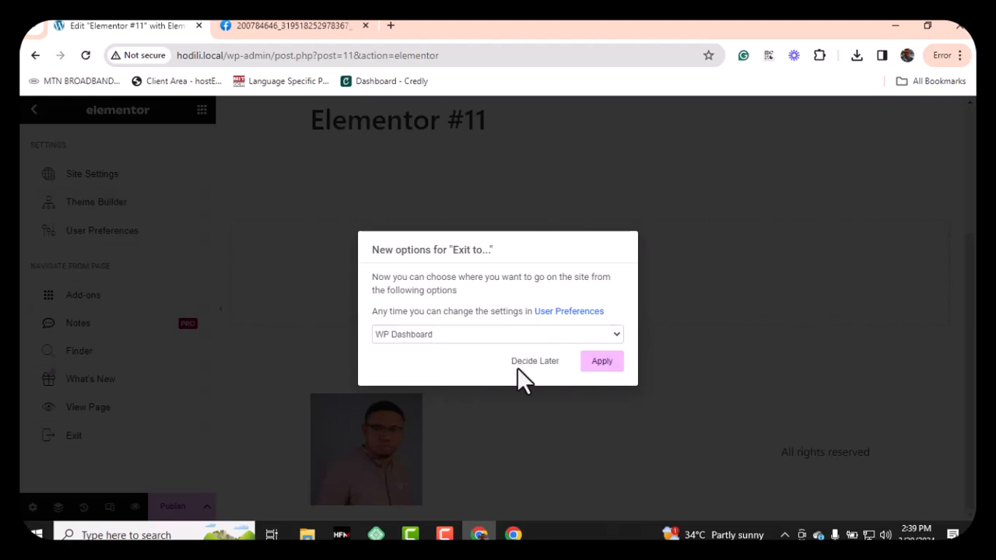
pyautogui.click(601, 362)
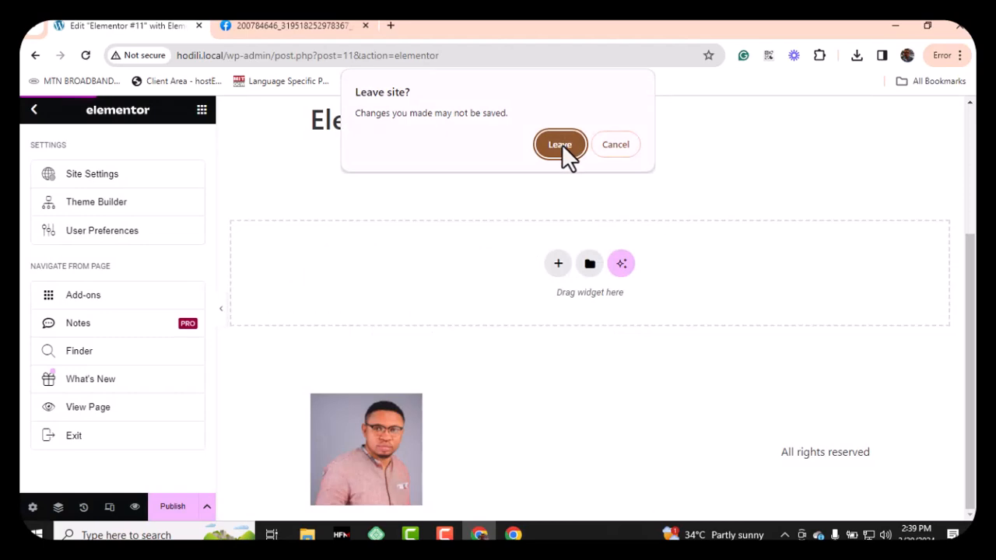
pyautogui.click(560, 145)
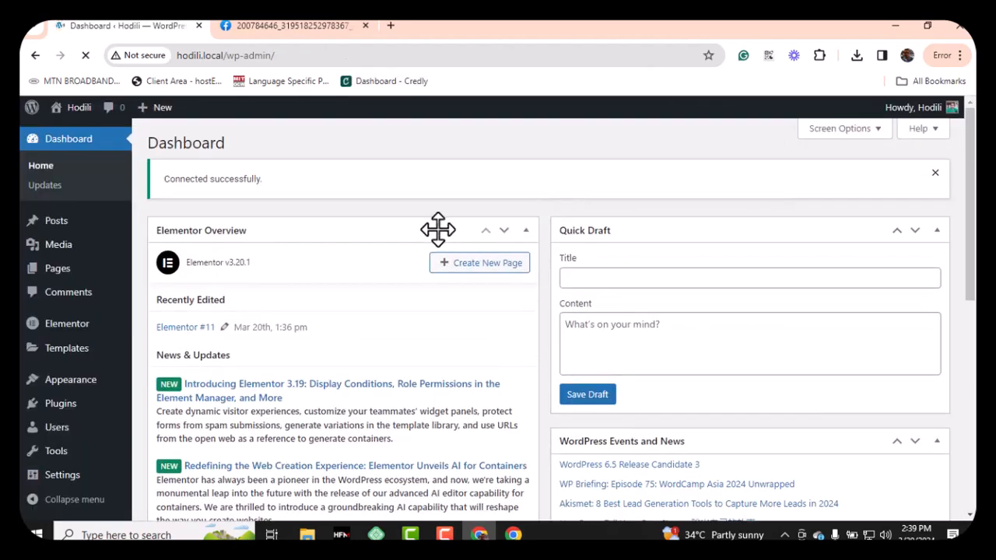
pyautogui.scroll(-6, 351, 223)
pyautogui.scroll(6, 353, 224)
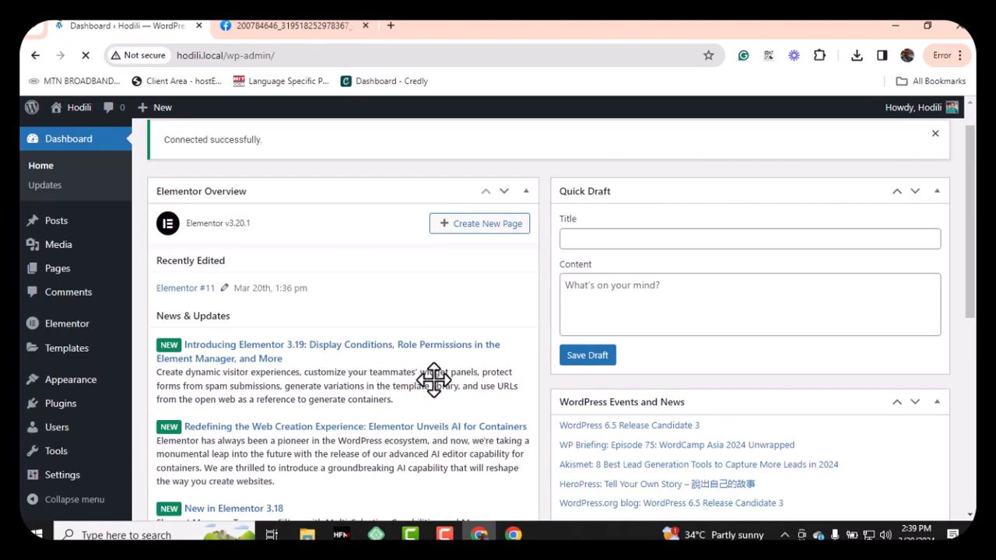
pyautogui.scroll(1, 375, 296)
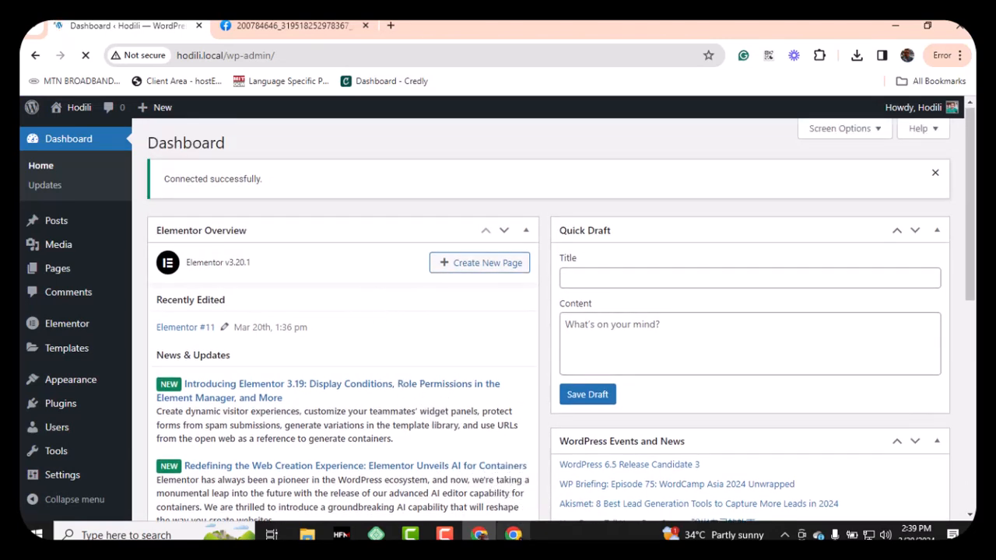
# Step: Switch to the guest browser window and examine the live hodili.local front page from header to footer
pyautogui.moveTo(512, 535)
pyautogui.click(511, 491)
pyautogui.scroll(5, 372, 221)
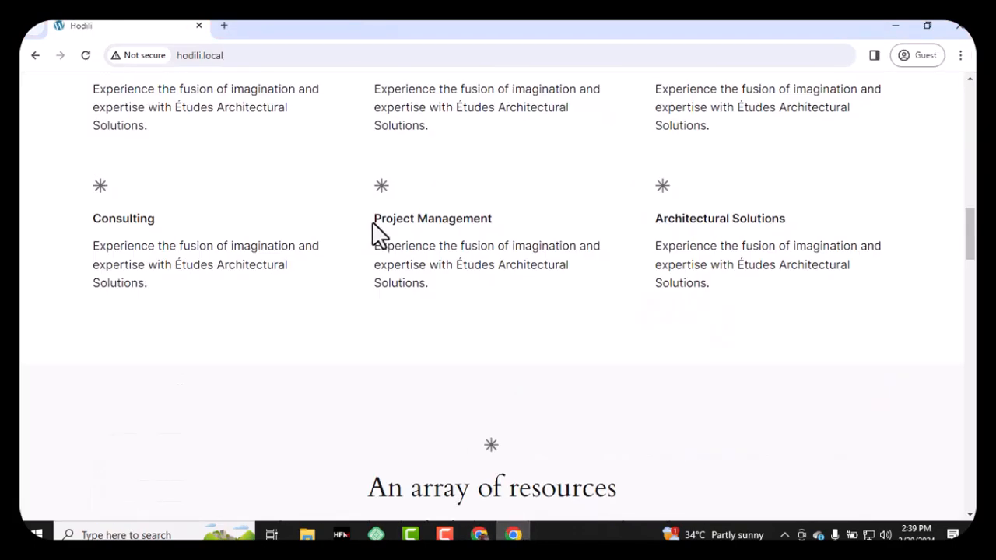
pyautogui.scroll(10, 372, 221)
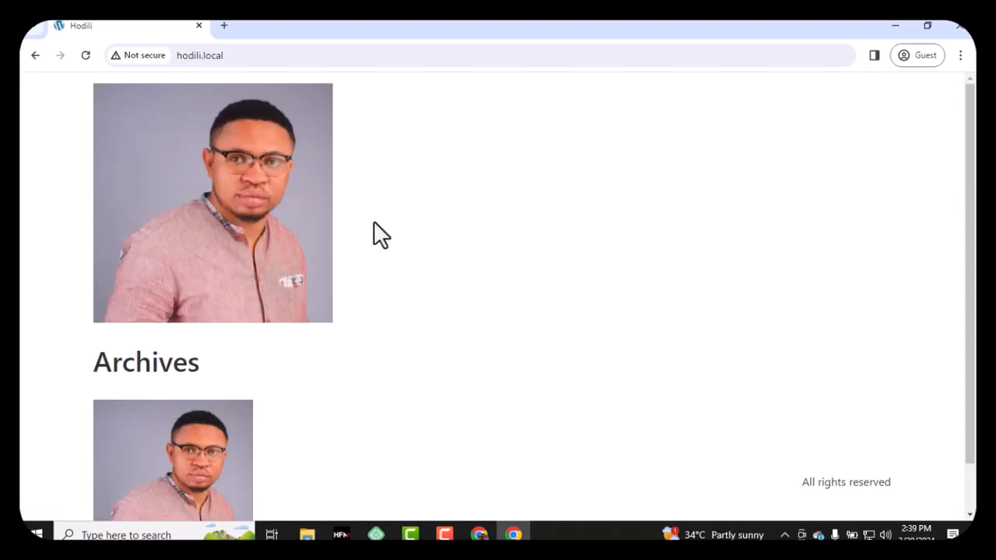
pyautogui.scroll(-1, 391, 281)
pyautogui.scroll(1, 392, 280)
pyautogui.scroll(-1, 398, 274)
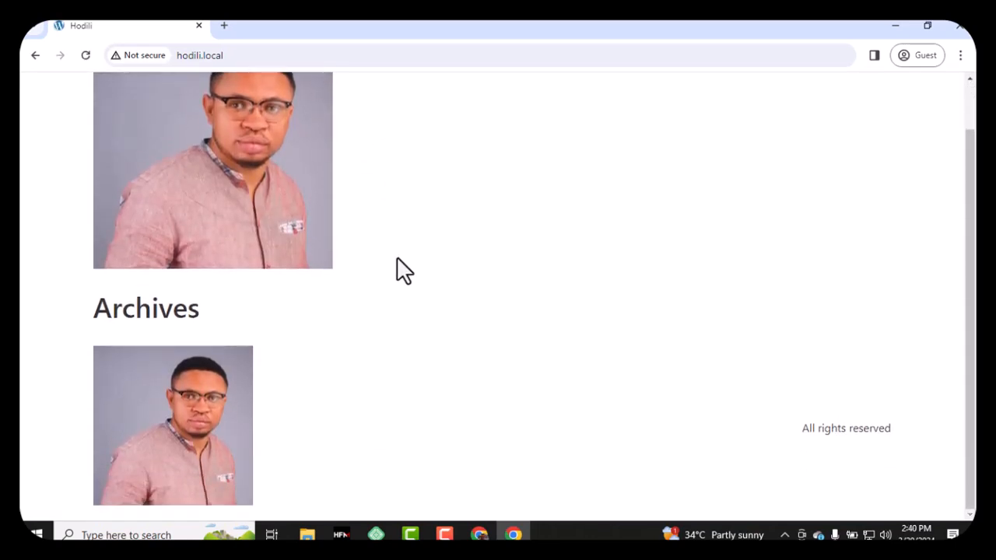
pyautogui.scroll(1, 397, 259)
pyautogui.scroll(-1, 397, 259)
pyautogui.scroll(1, 401, 272)
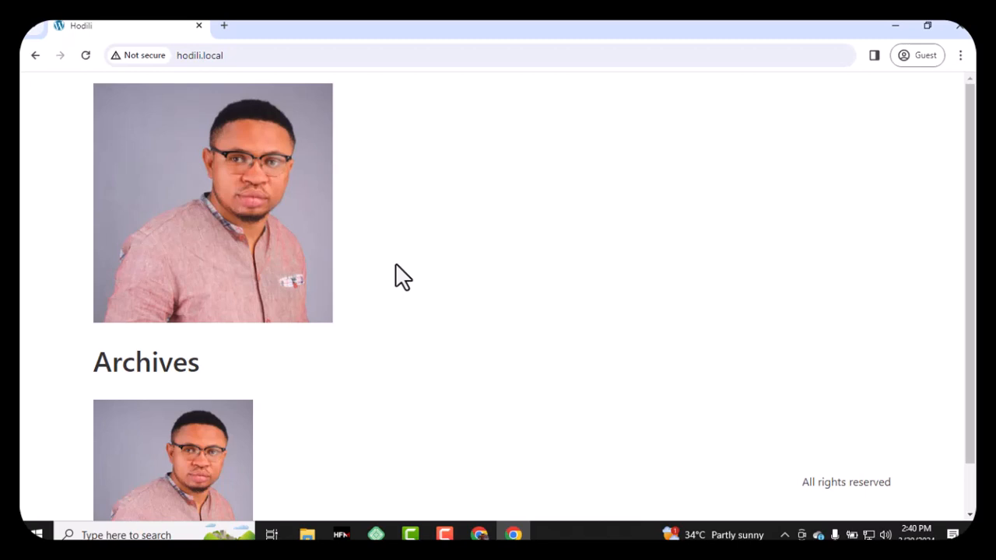
pyautogui.scroll(-1, 449, 408)
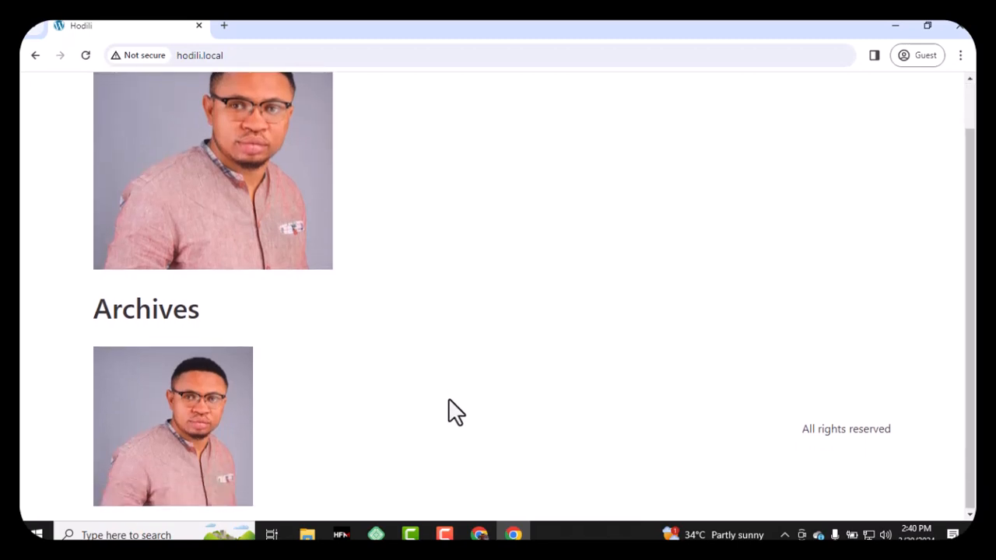
# Step: Look over the rest of the hodili.local front page, switch back to the WordPress admin window, and look through the dashboard
pyautogui.scroll(1, 448, 404)
pyautogui.scroll(-1, 446, 404)
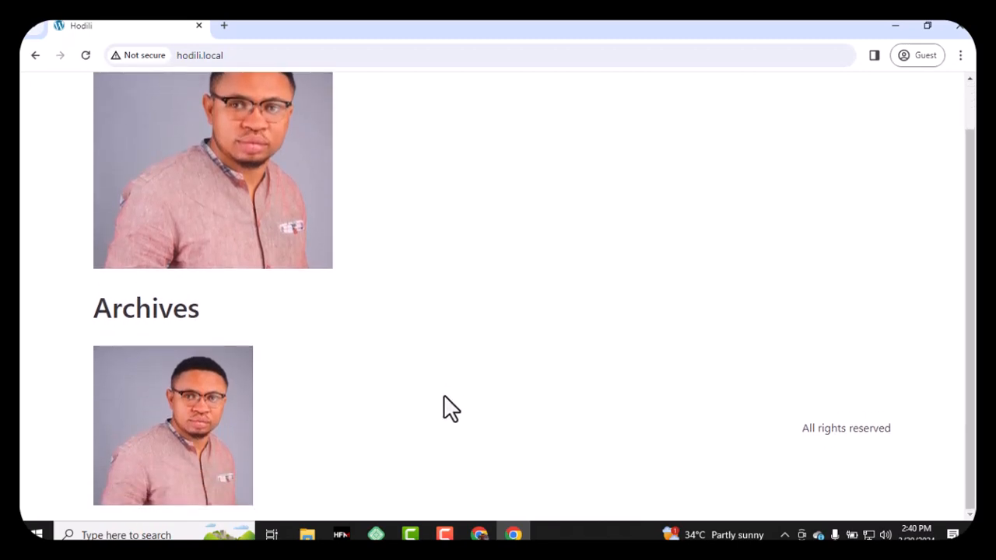
pyautogui.scroll(1, 448, 406)
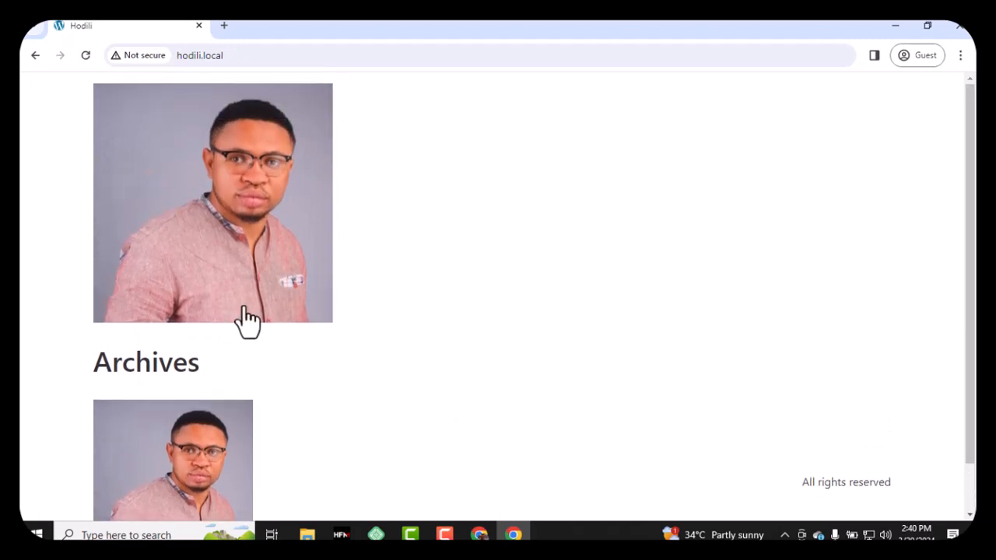
pyautogui.scroll(-1, 244, 249)
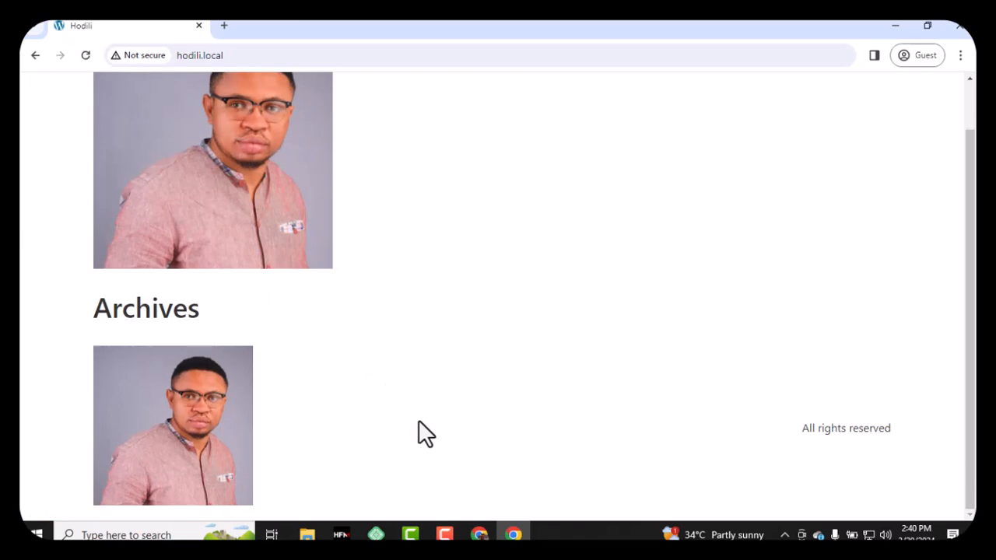
pyautogui.click(479, 534)
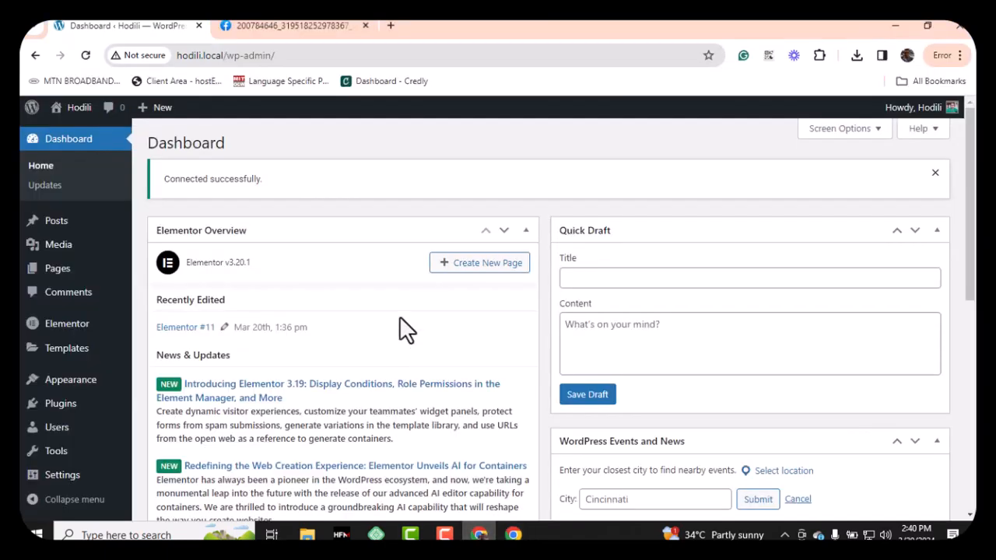
pyautogui.scroll(-8, 399, 317)
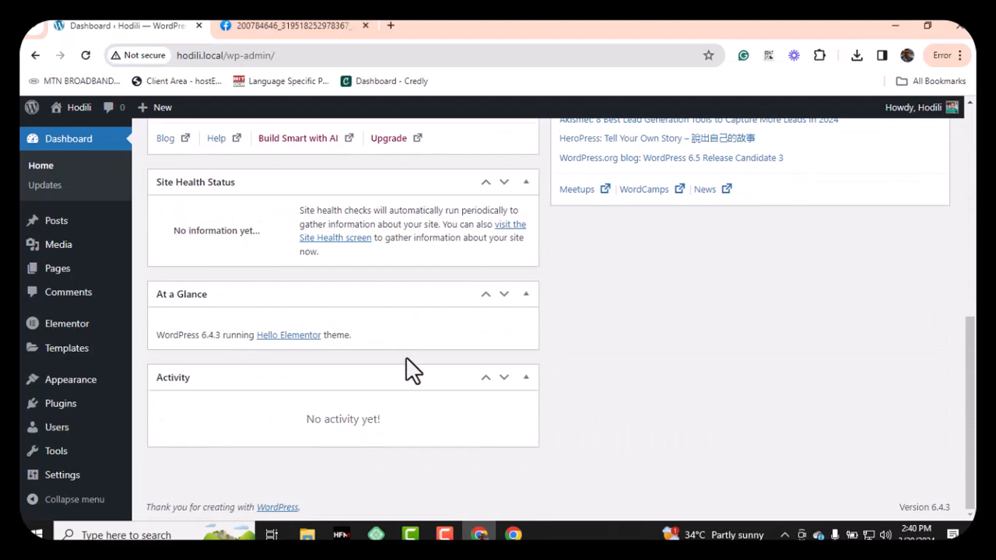
pyautogui.scroll(8, 608, 340)
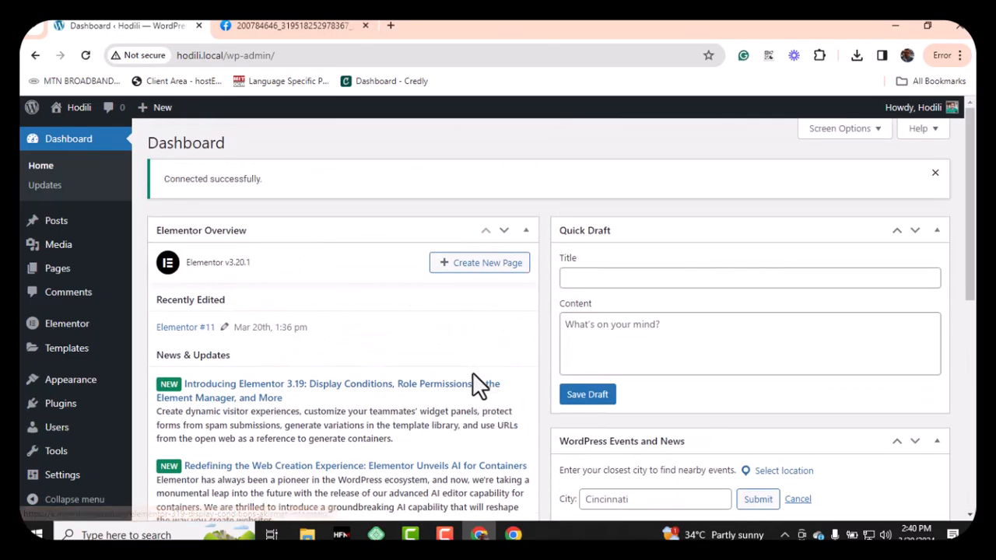
pyautogui.scroll(-8, 471, 353)
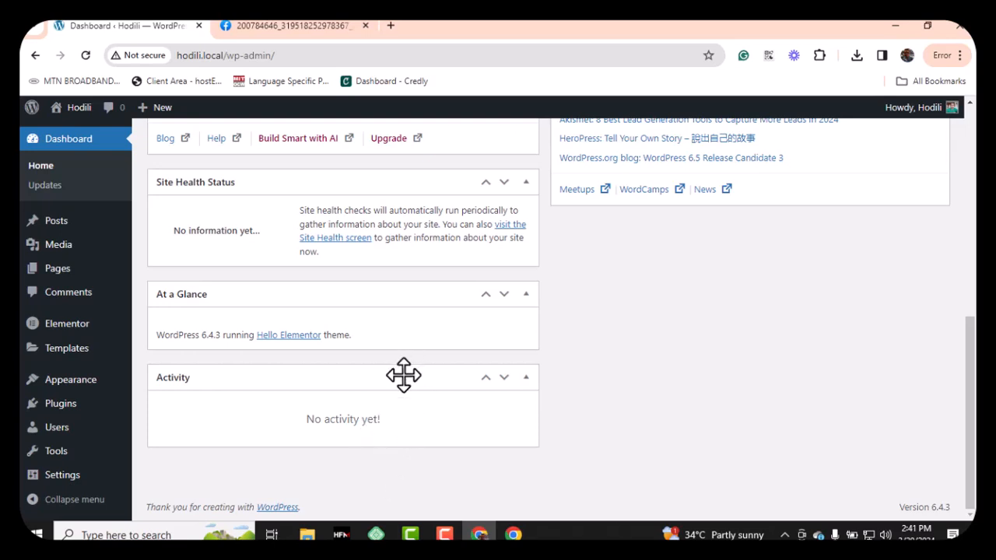
# Step: Switch to File Explorer, maximize its window, and view the contents of New Volume (E:)
pyautogui.click(305, 532)
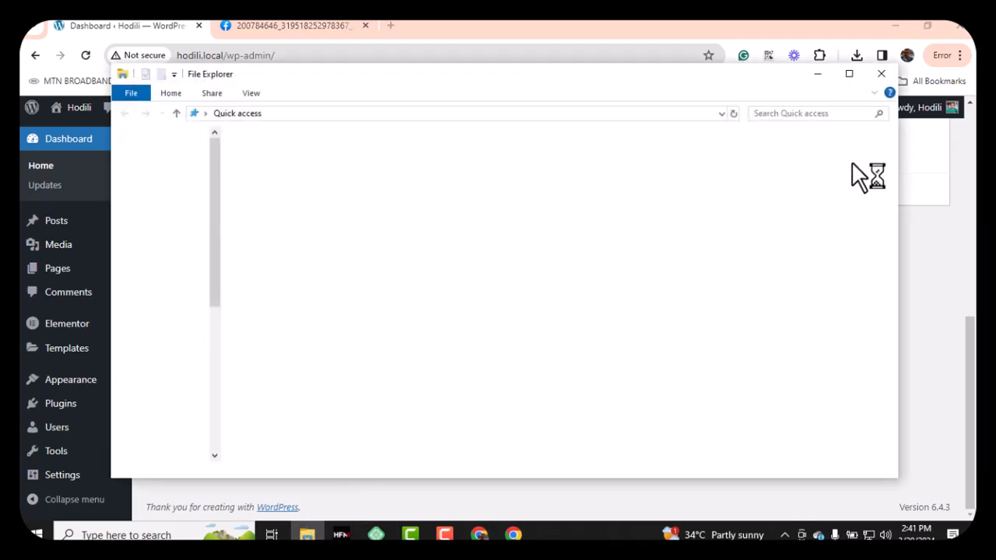
pyautogui.click(849, 74)
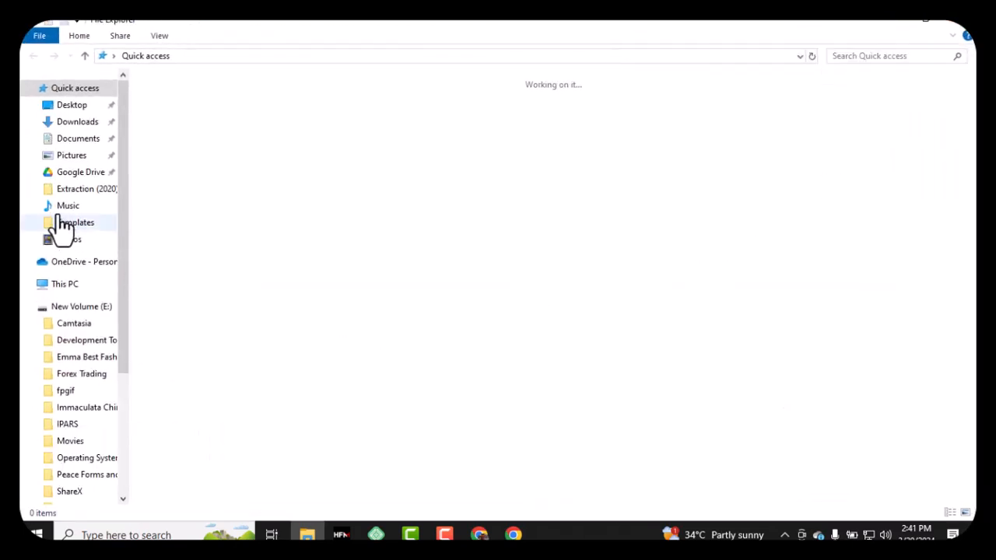
pyautogui.scroll(-2, 81, 319)
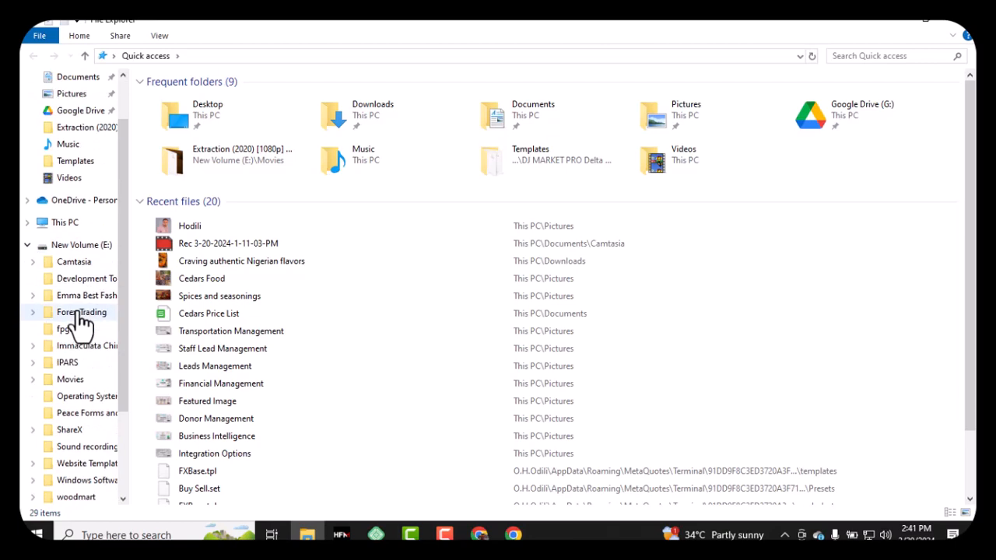
pyautogui.scroll(-2, 81, 319)
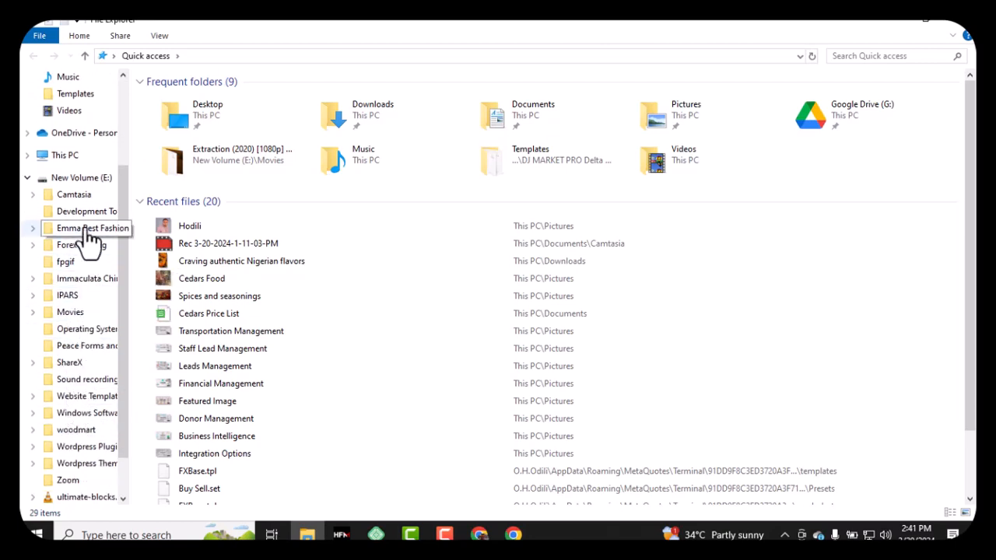
pyautogui.click(86, 186)
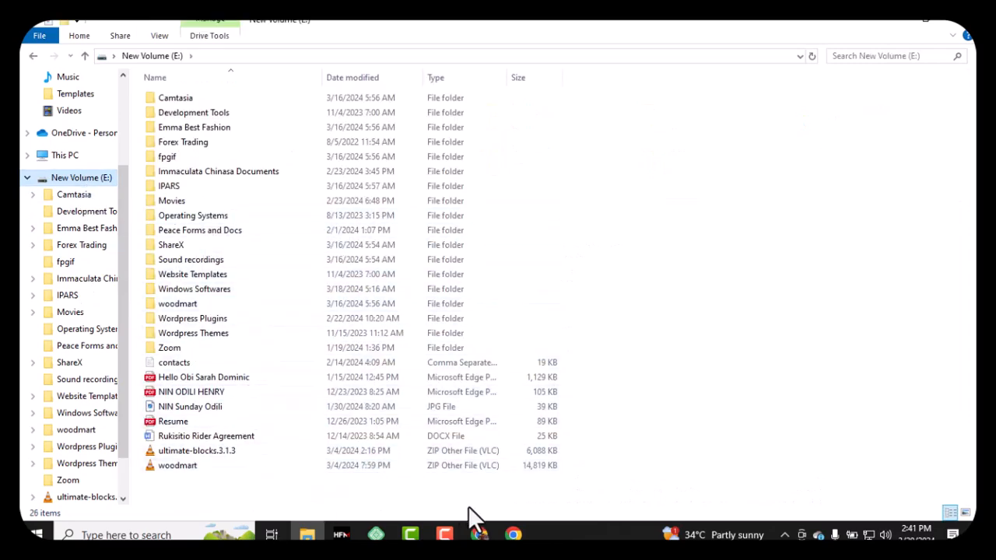
# Step: Switch back to the WordPress dashboard in Chrome and open the theme upload form on the Add Themes page
pyautogui.click(480, 535)
pyautogui.scroll(5, 380, 331)
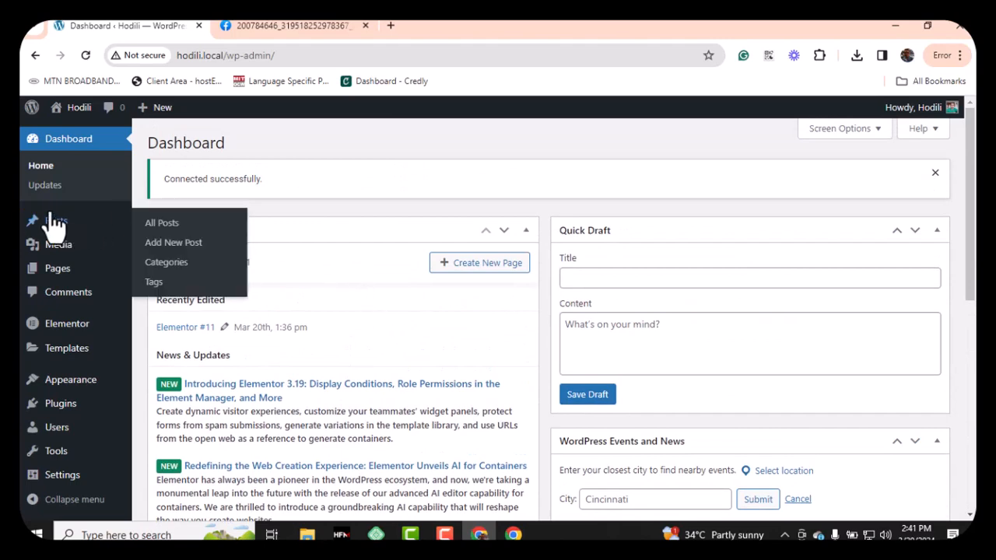
pyautogui.scroll(-2, 49, 249)
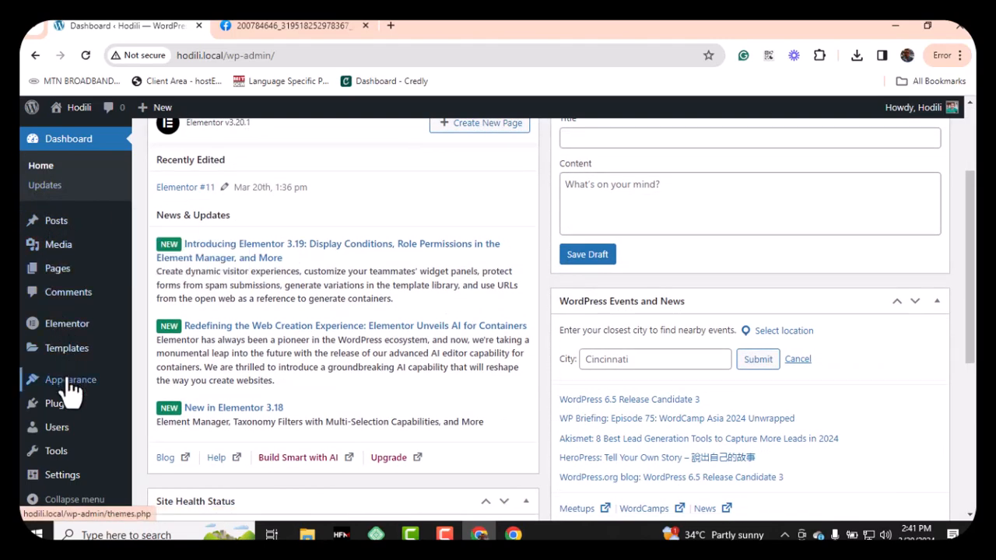
pyautogui.moveTo(72, 393)
pyautogui.click(160, 382)
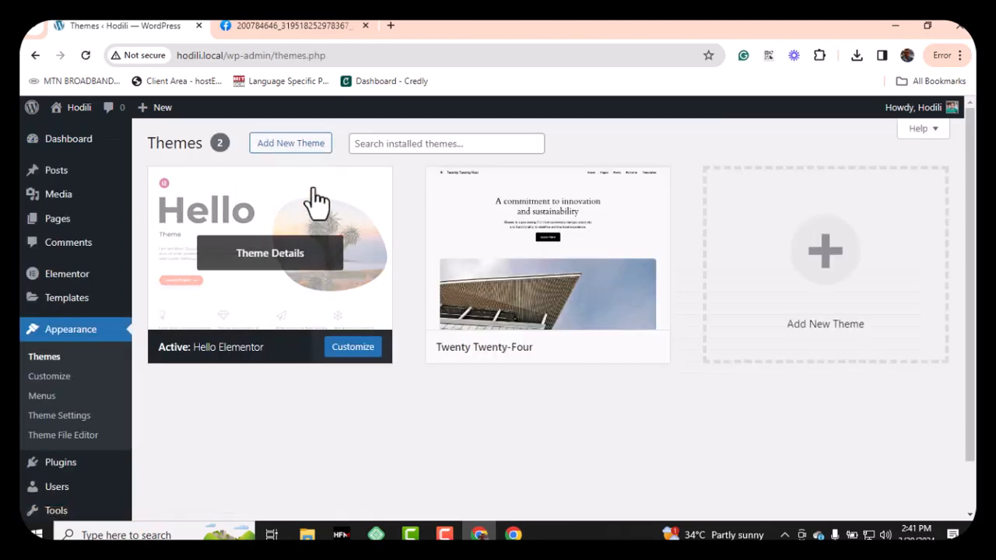
pyautogui.click(303, 149)
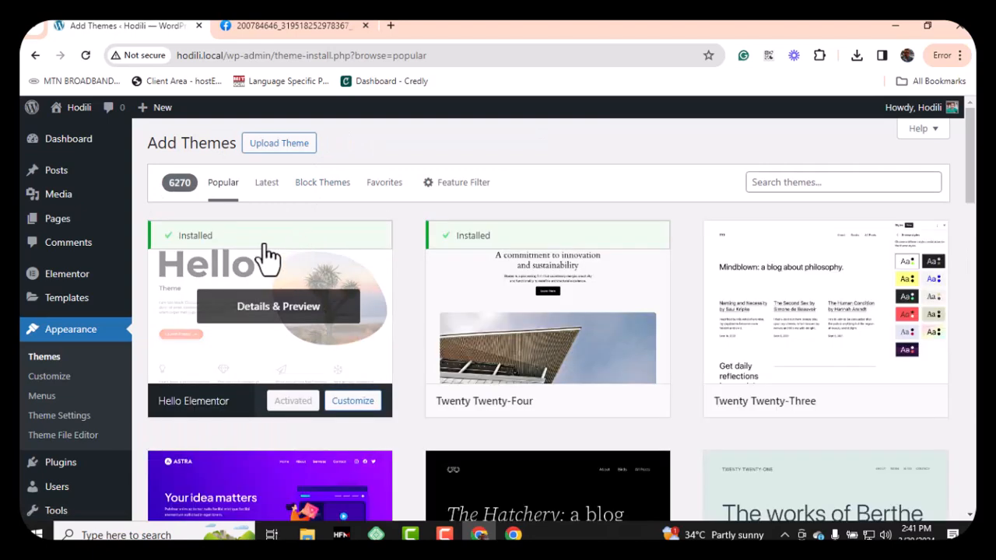
pyautogui.click(280, 148)
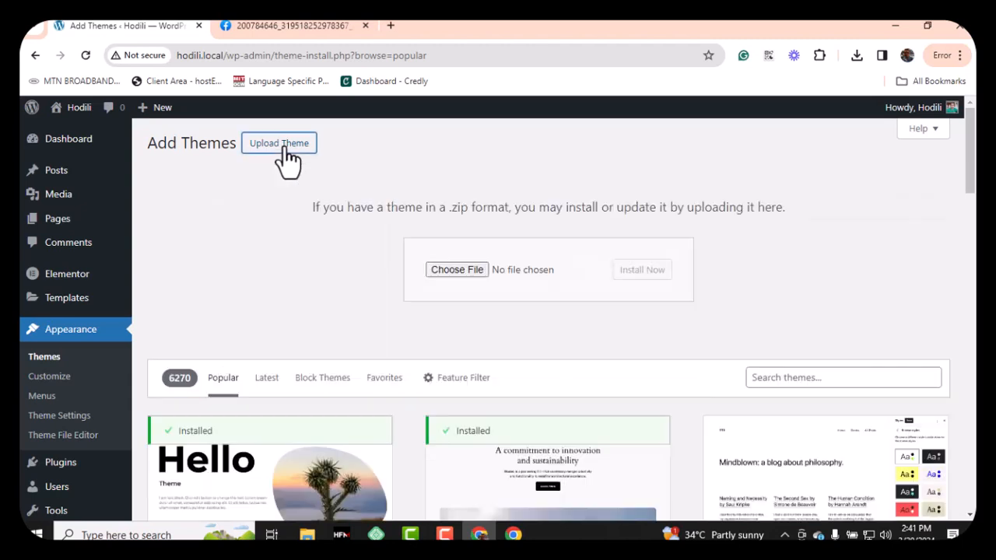
# Step: Choose woodmart.zip from New Volume (E:) as the theme file and install it
pyautogui.click(455, 270)
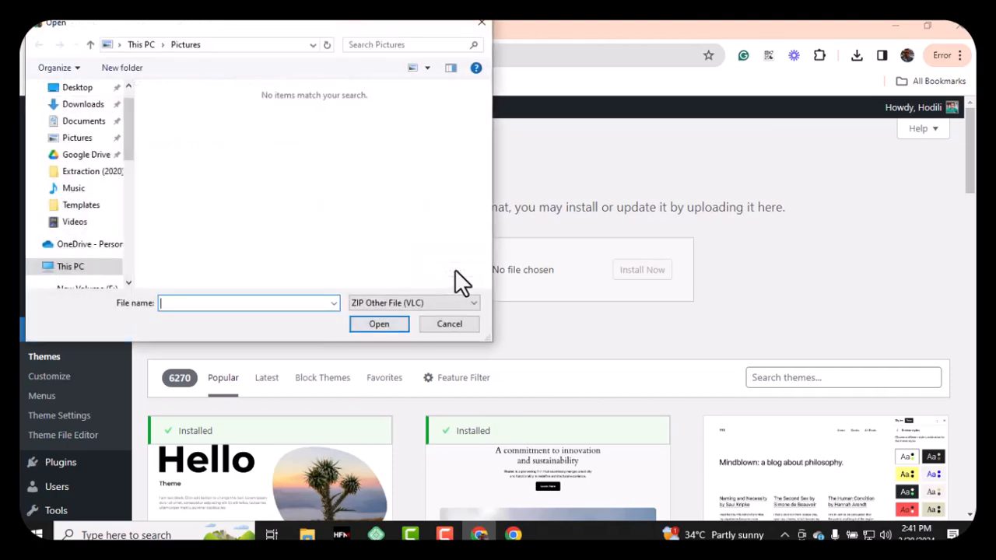
pyautogui.scroll(-1, 99, 245)
pyautogui.click(93, 232)
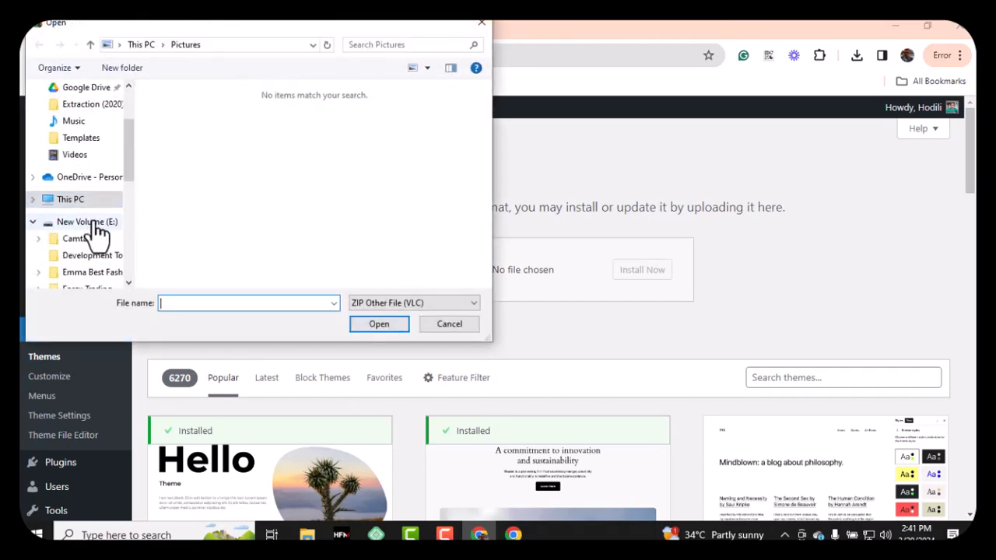
pyautogui.scroll(-3, 261, 194)
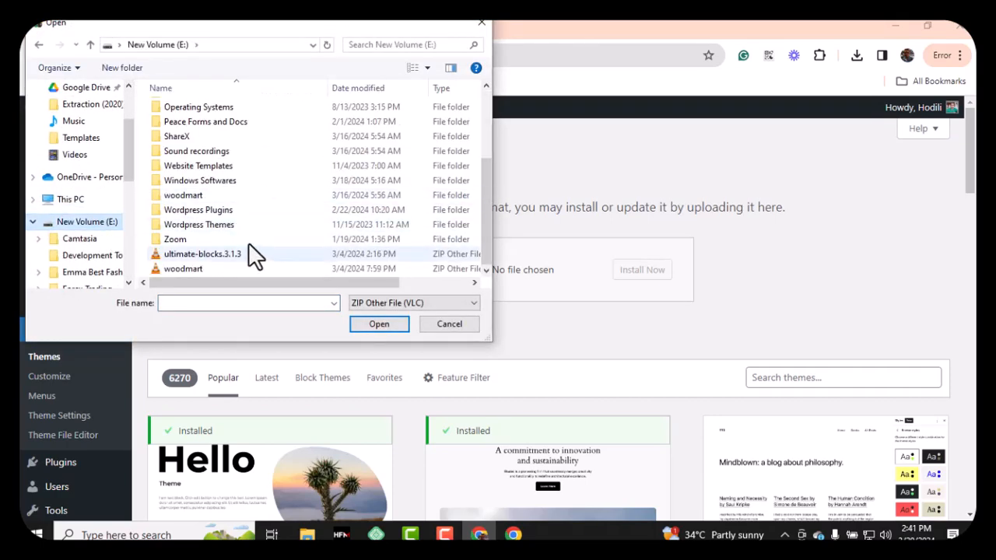
pyautogui.click(250, 268)
pyautogui.click(381, 325)
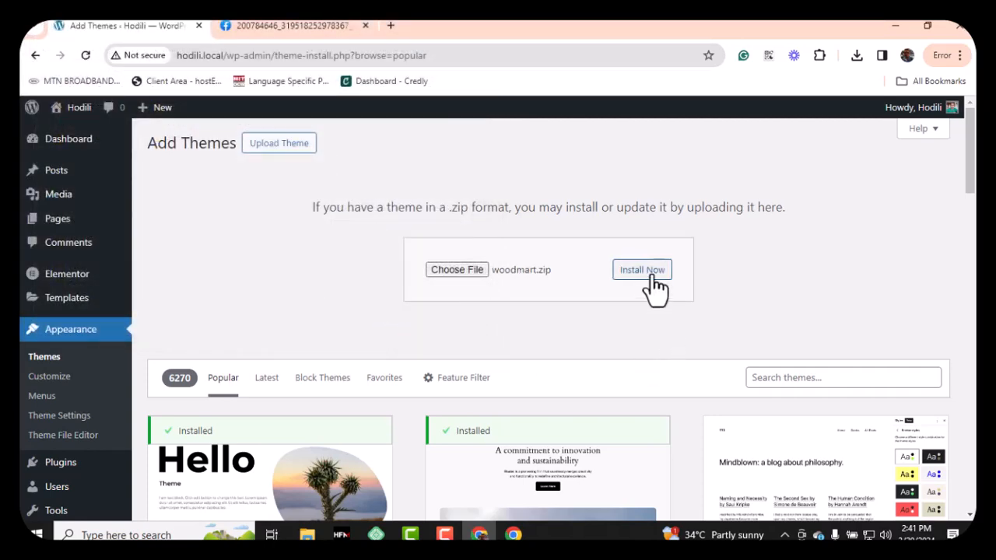
pyautogui.click(646, 273)
pyautogui.moveTo(445, 535)
pyautogui.click(447, 537)
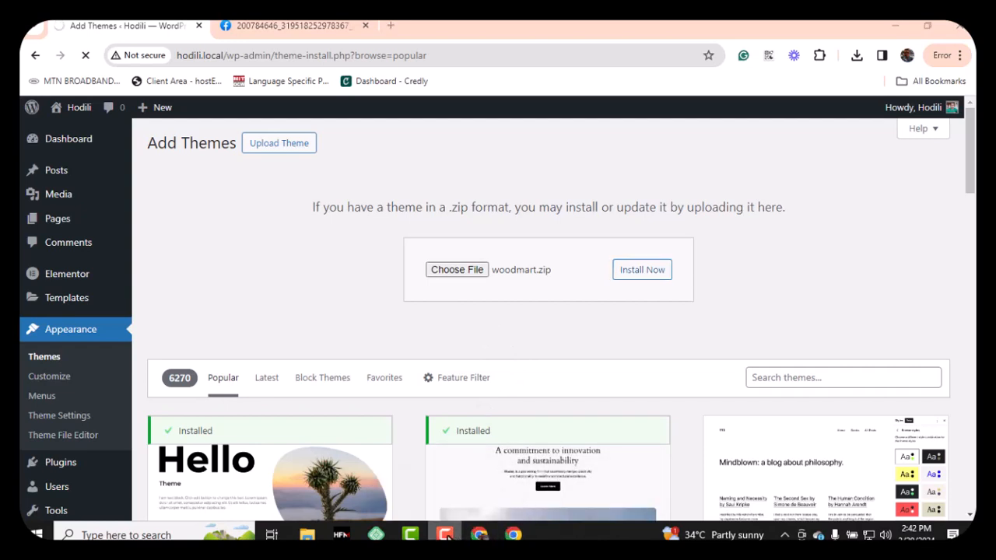
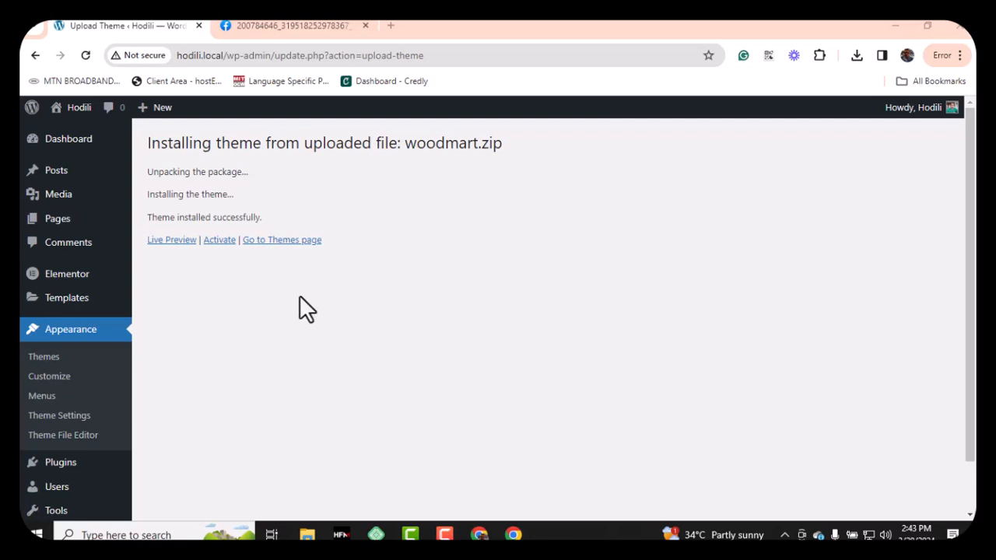
# Step: Activate the installed WoodMart theme and start its setup wizard from the welcome page
pyautogui.click(221, 247)
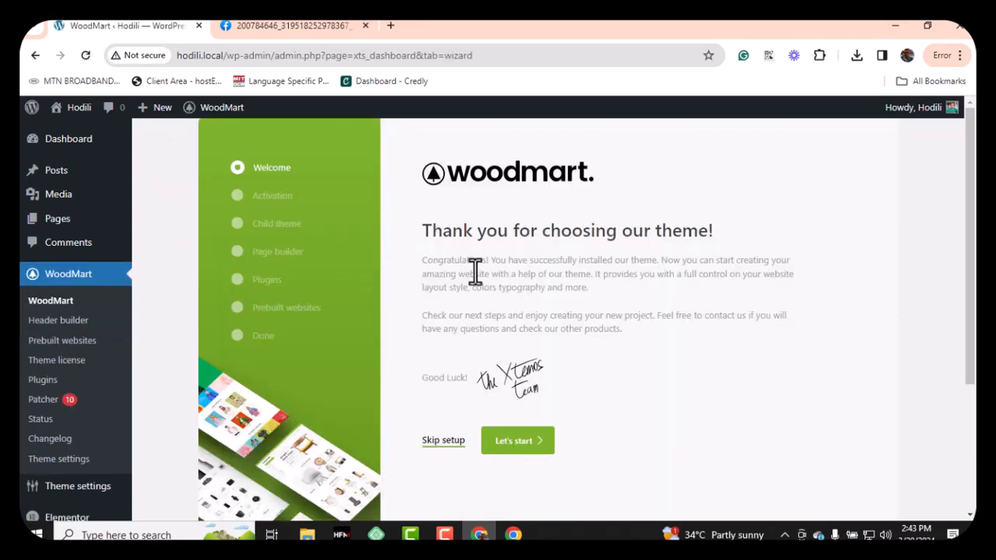
pyautogui.scroll(-3, 555, 329)
pyautogui.scroll(2, 558, 329)
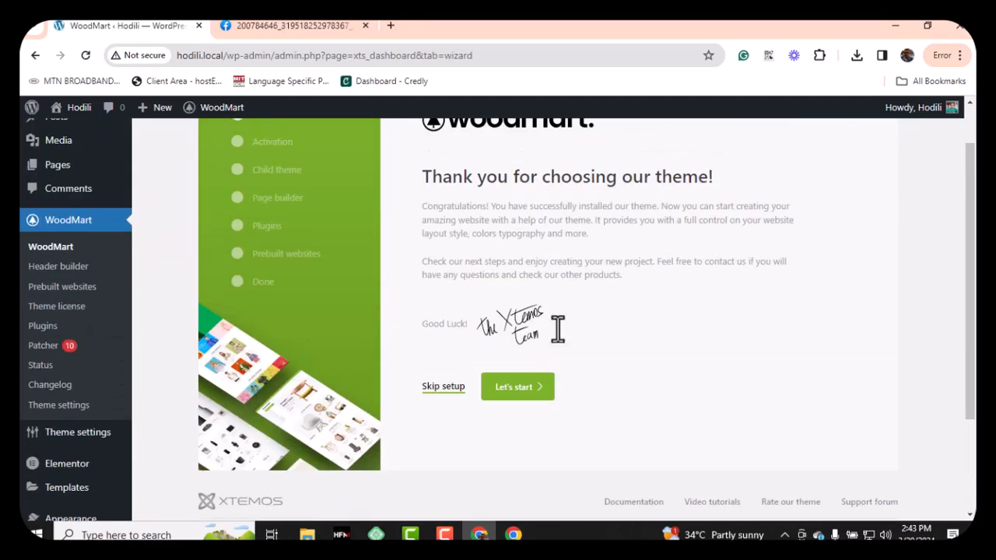
pyautogui.scroll(1, 558, 328)
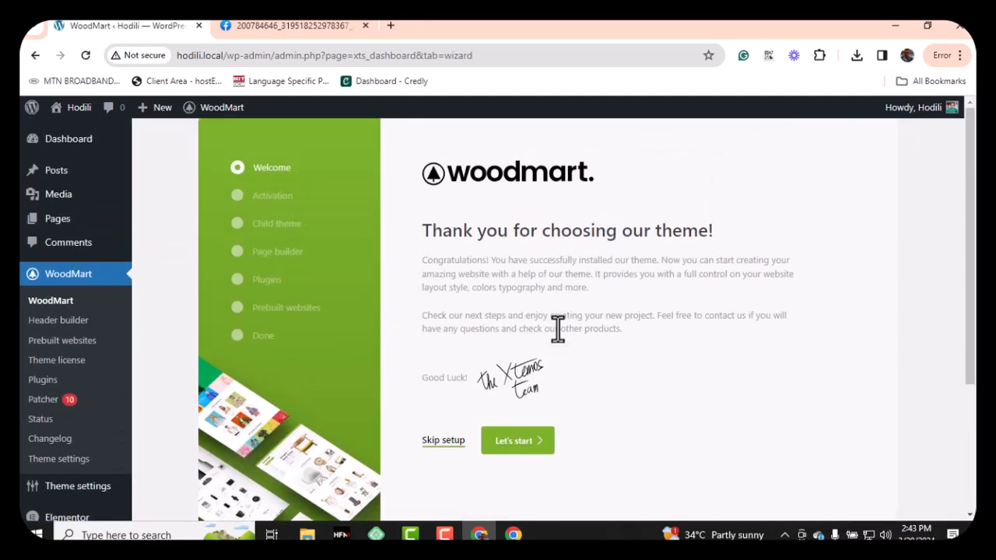
pyautogui.click(530, 442)
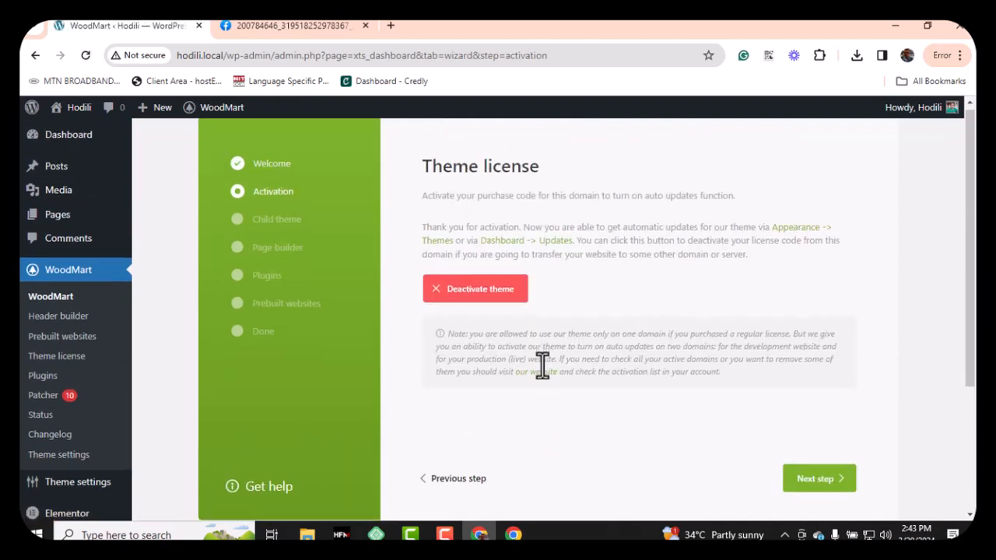
# Step: Continue past the wizard's theme license page and install the Woodmart child theme
pyautogui.scroll(-3, 543, 365)
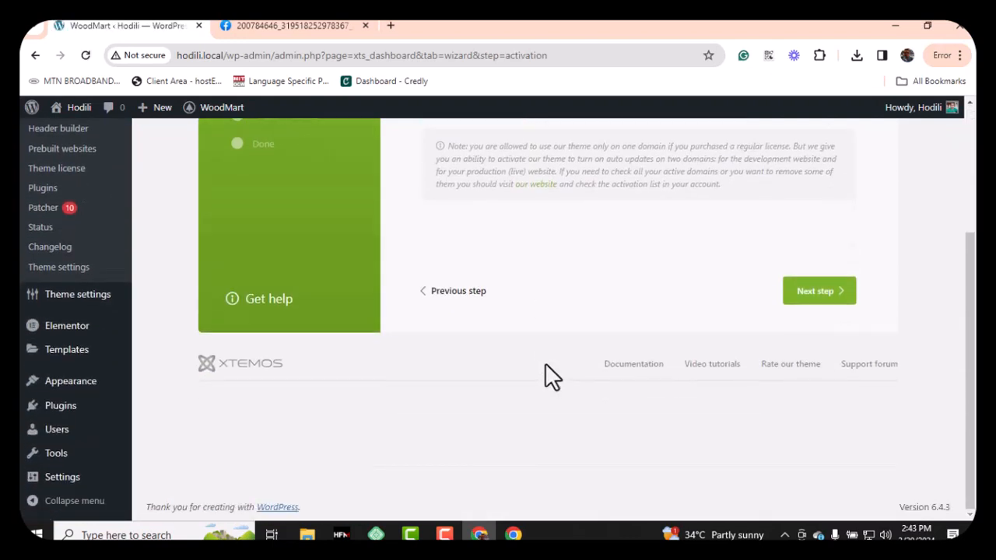
pyautogui.click(810, 290)
pyautogui.scroll(5, 568, 315)
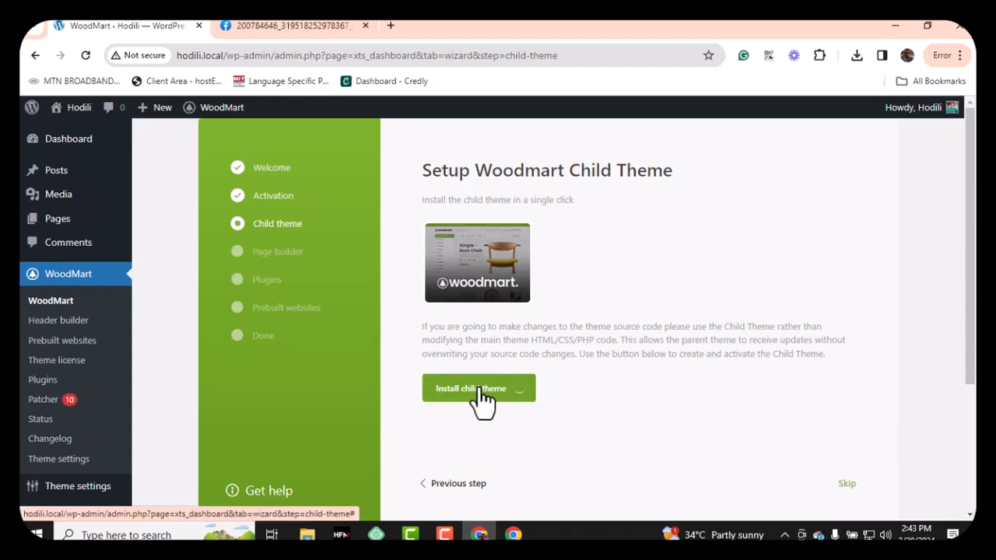
pyautogui.click(479, 389)
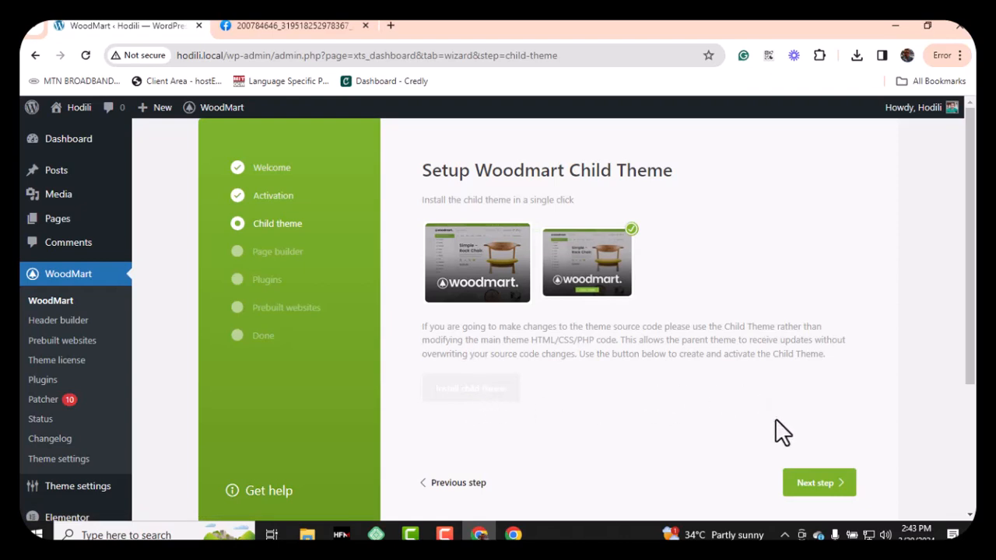
# Step: Proceed through the wizard with Elementor as the page builder plugin and look through the plugins offered for activation
pyautogui.click(823, 486)
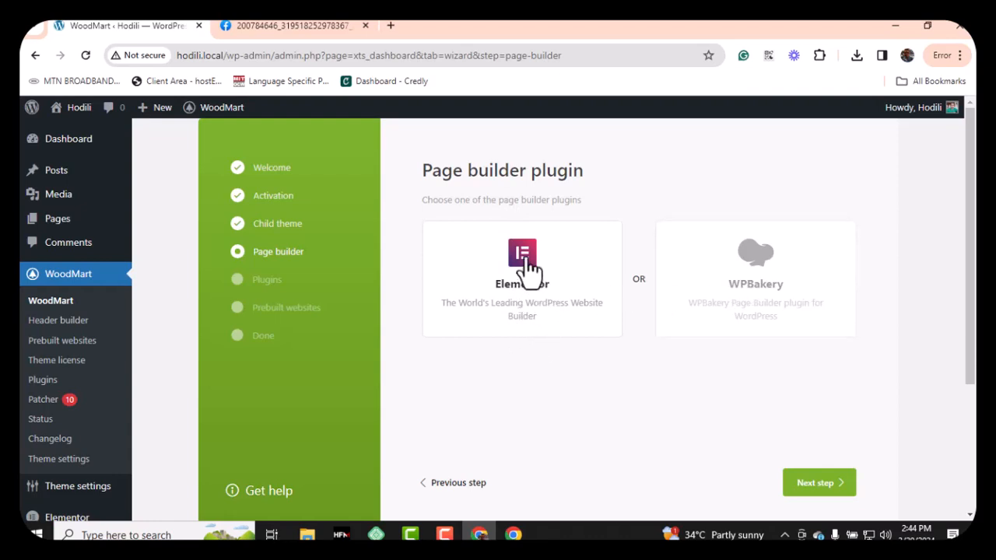
pyautogui.click(817, 490)
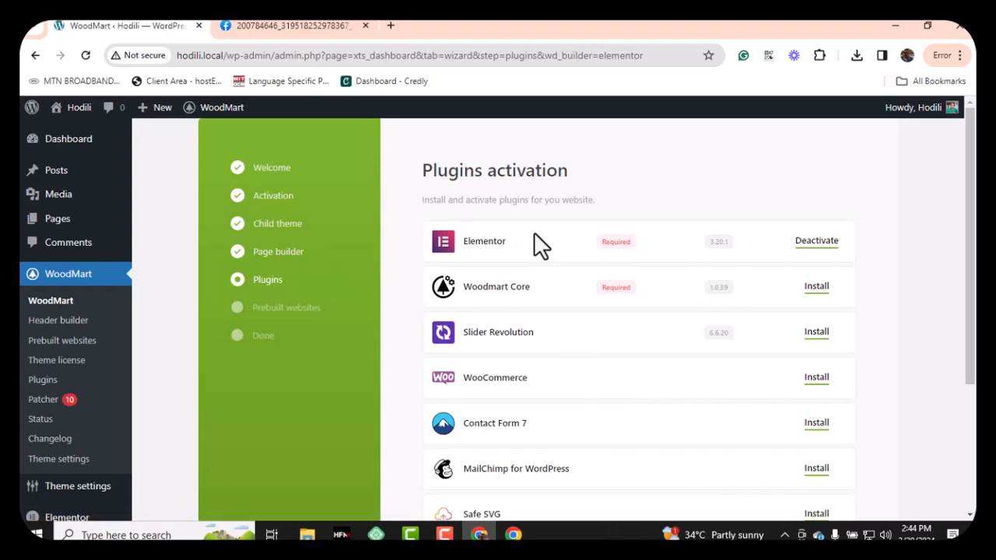
pyautogui.scroll(-3, 507, 235)
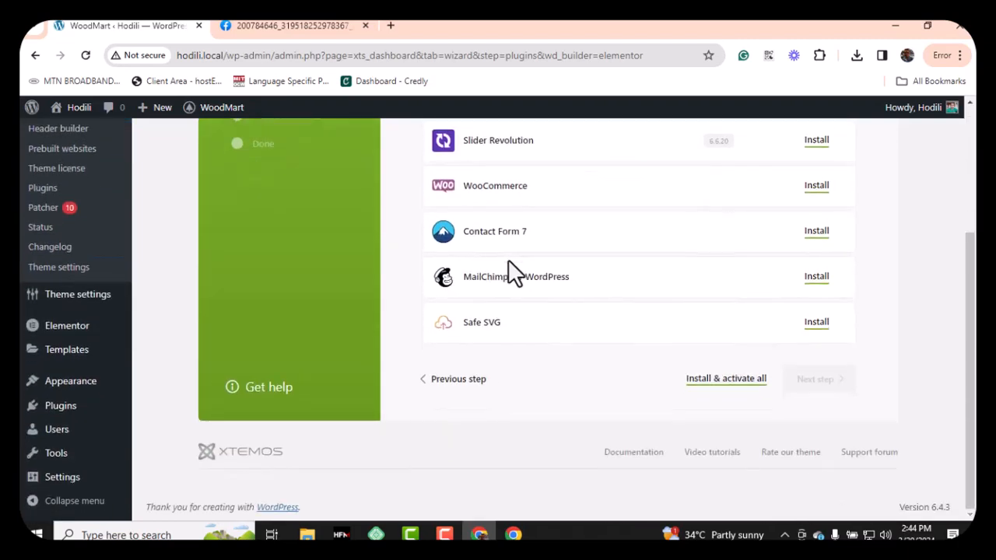
pyautogui.scroll(3, 564, 327)
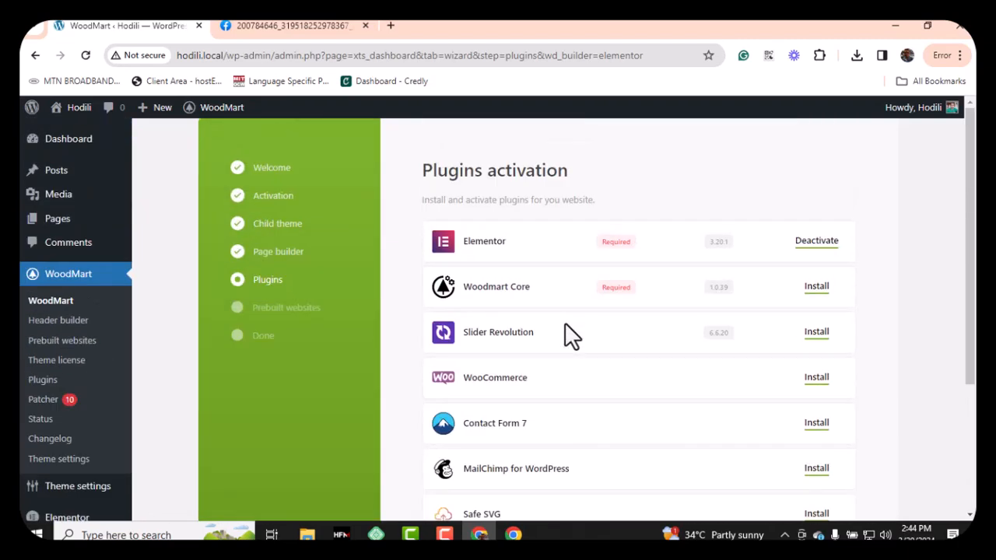
pyautogui.scroll(-2, 566, 331)
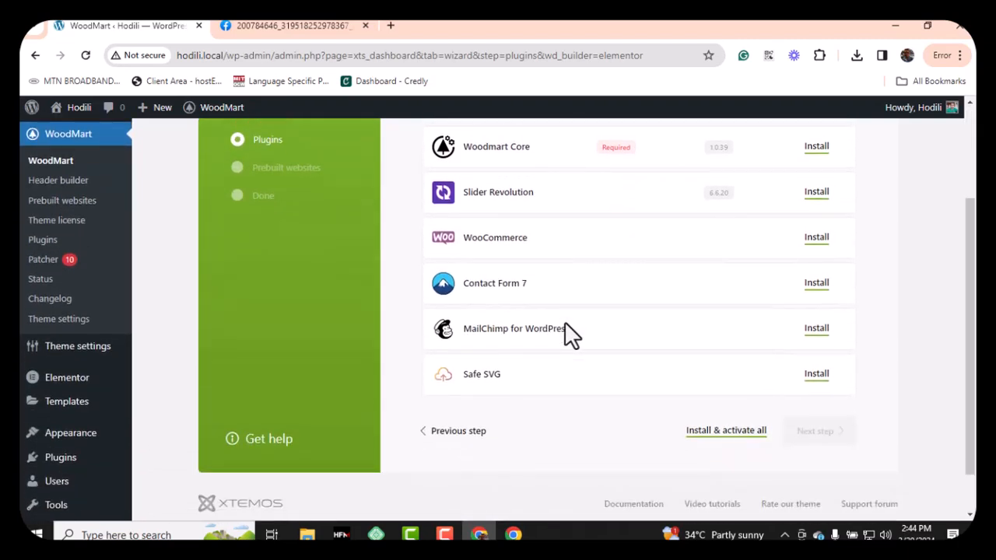
# Step: Install and activate all the plugins offered in the wizard, including Woodmart Core, Slider Revolution, WooCommerce and Contact Form 7
pyautogui.scroll(3, 645, 330)
pyautogui.scroll(-3, 645, 331)
pyautogui.scroll(1, 645, 331)
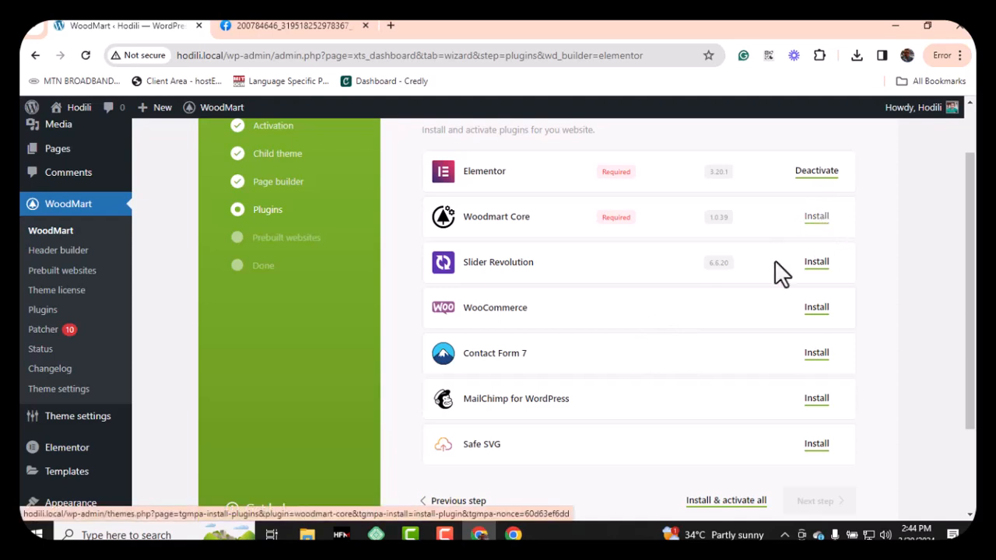
pyautogui.scroll(-2, 729, 297)
pyautogui.scroll(-1, 729, 295)
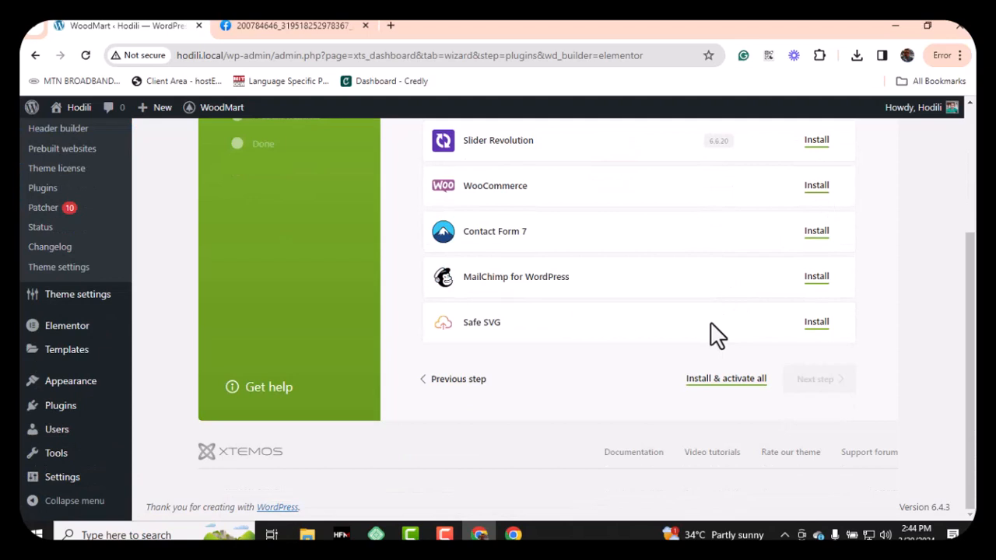
pyautogui.click(722, 388)
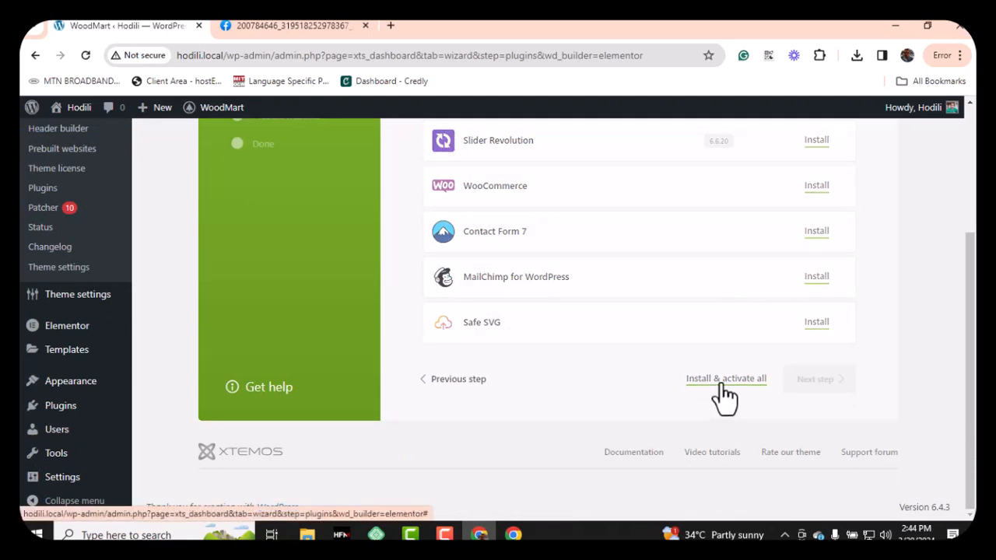
# Step: Check the installation progress of each plugin in the wizard's plugin list
pyautogui.scroll(3, 624, 377)
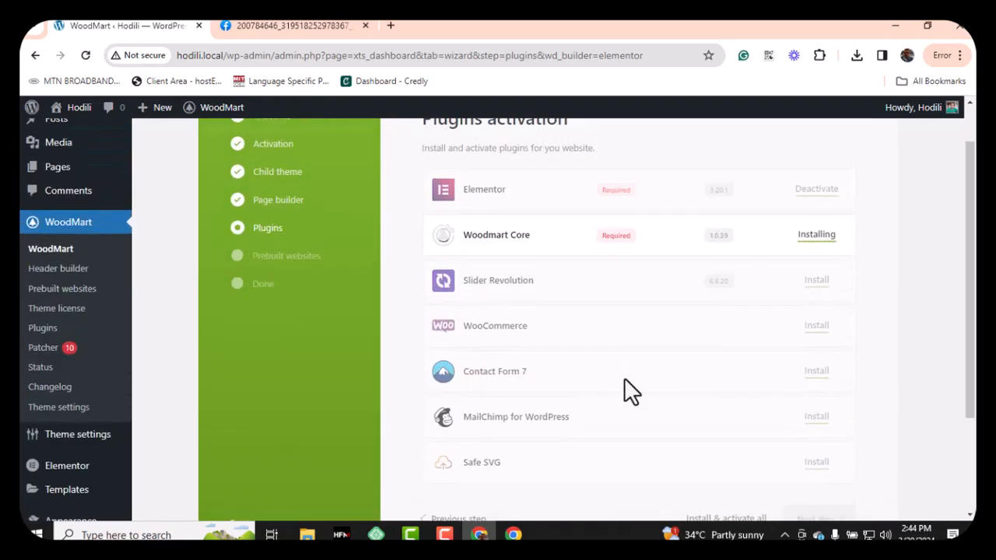
pyautogui.scroll(-3, 624, 378)
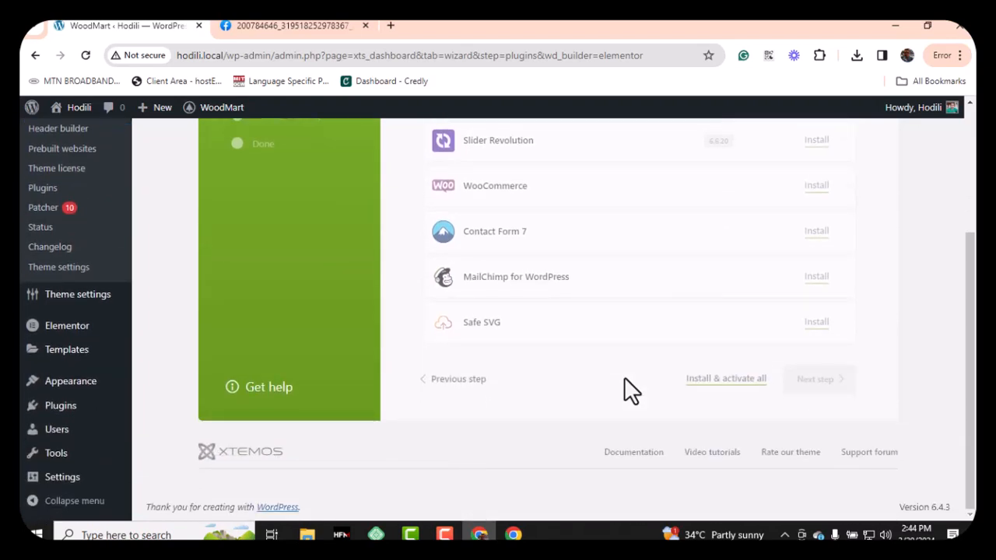
pyautogui.scroll(3, 624, 378)
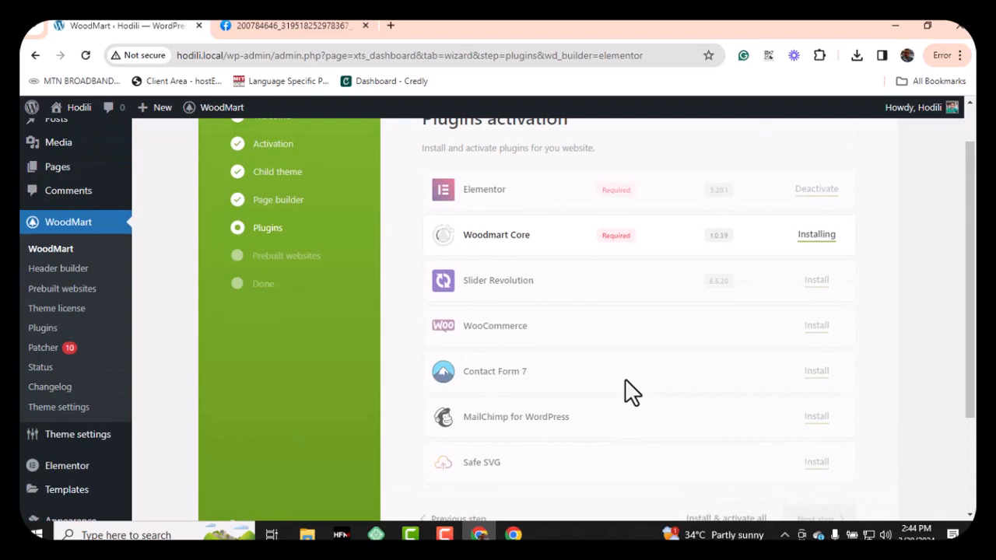
pyautogui.scroll(-2, 630, 366)
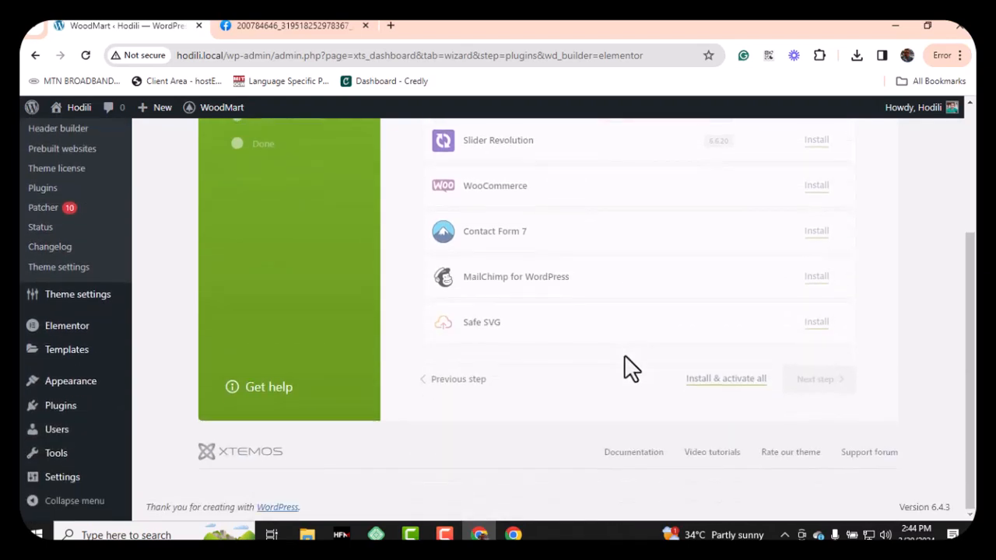
pyautogui.scroll(2, 624, 354)
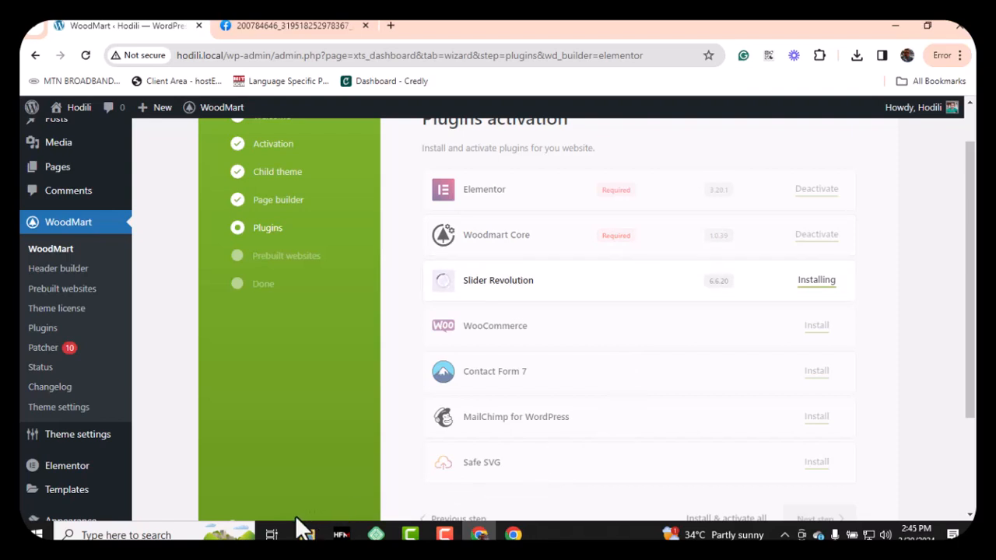
pyautogui.moveTo(306, 535)
pyautogui.scroll(-3, 565, 347)
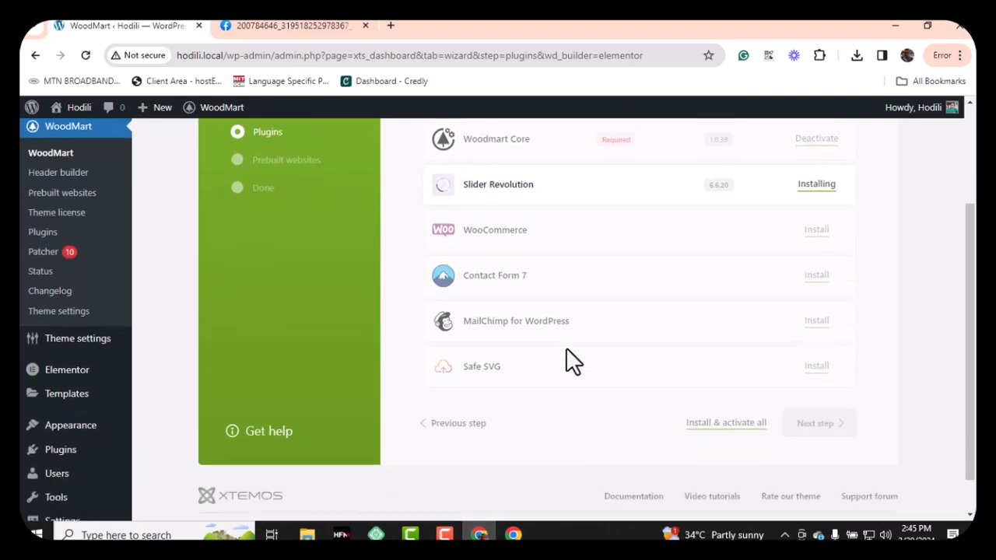
pyautogui.scroll(1, 566, 347)
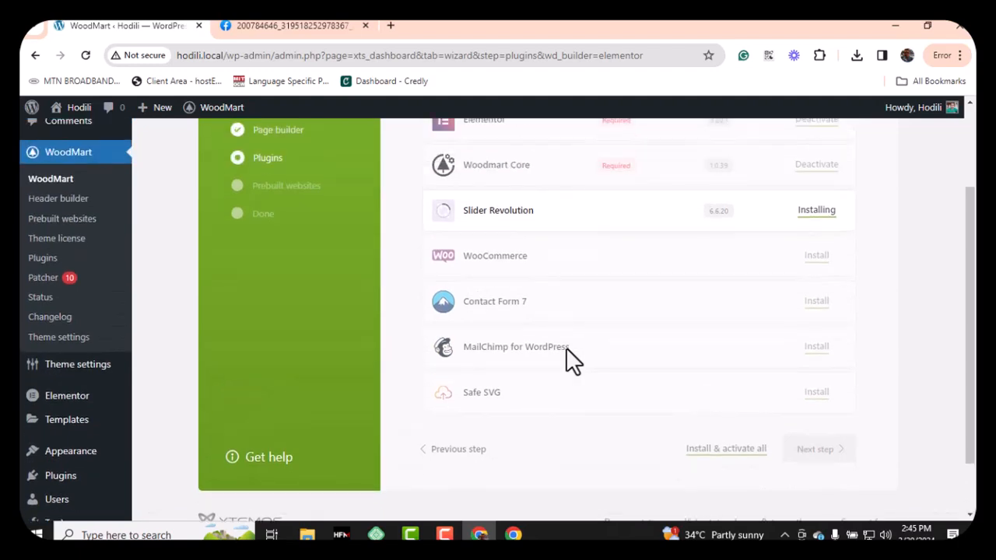
pyautogui.scroll(2, 566, 347)
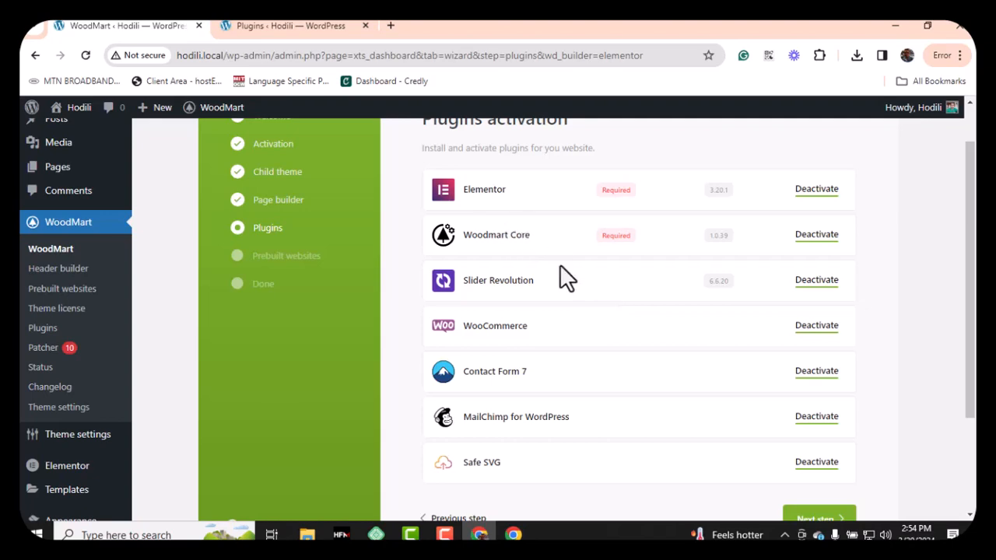
# Step: Check that every listed plugin is active and continue to the wizard's prebuilt websites page
pyautogui.scroll(-2, 576, 296)
pyautogui.scroll(1, 660, 311)
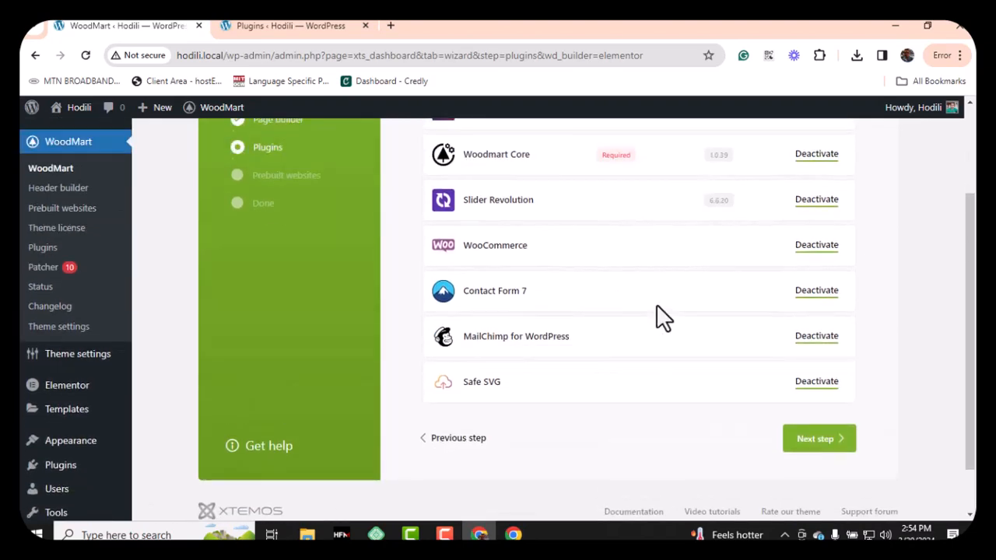
pyautogui.scroll(1, 660, 315)
pyautogui.scroll(-2, 634, 305)
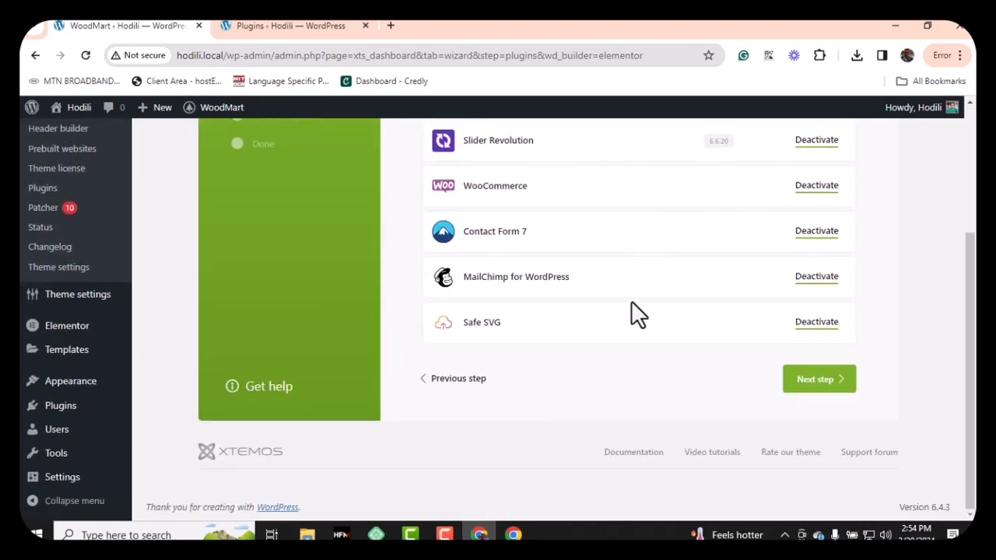
pyautogui.click(817, 380)
pyautogui.scroll(3, 611, 331)
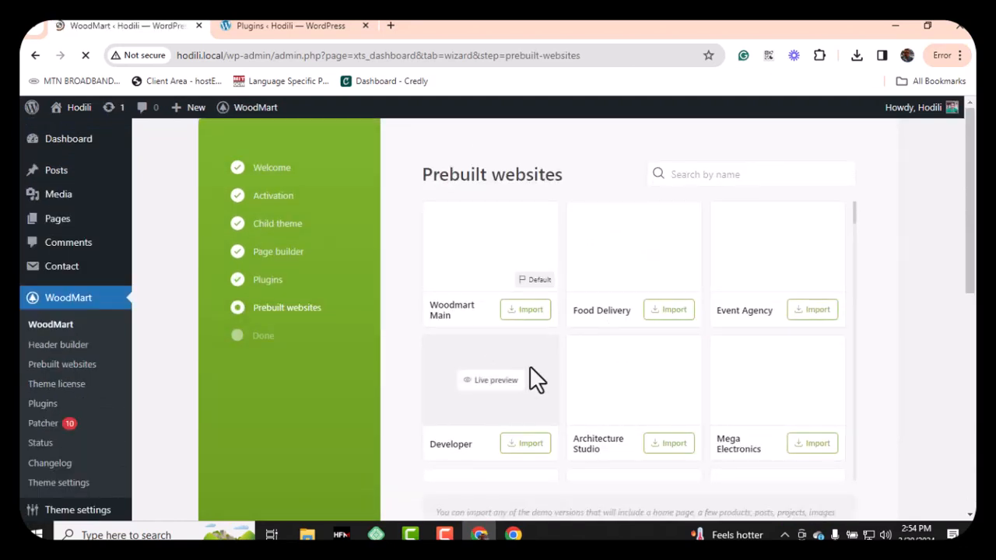
# Step: Look through the prebuilt website demos available for import in the wizard
pyautogui.scroll(-5, 619, 347)
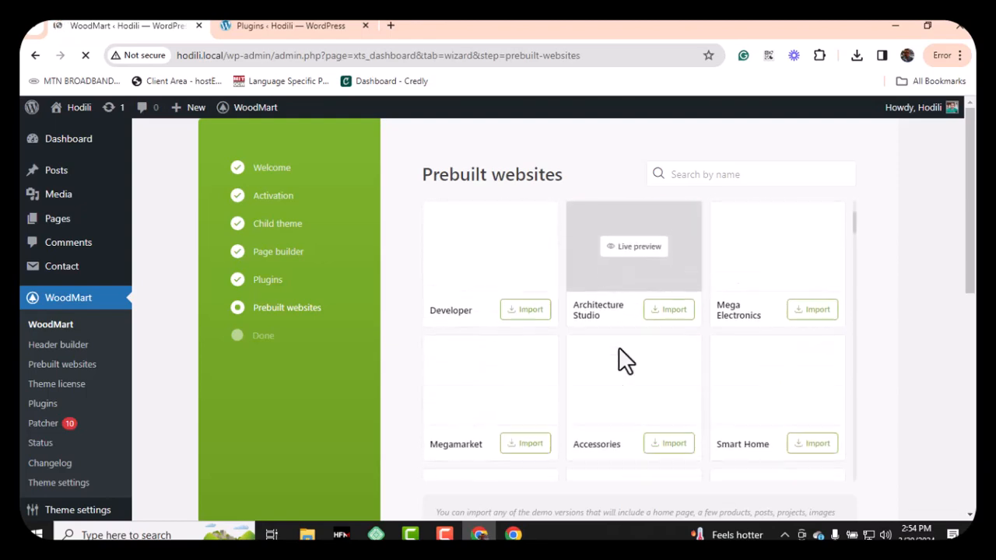
pyautogui.scroll(-15, 626, 375)
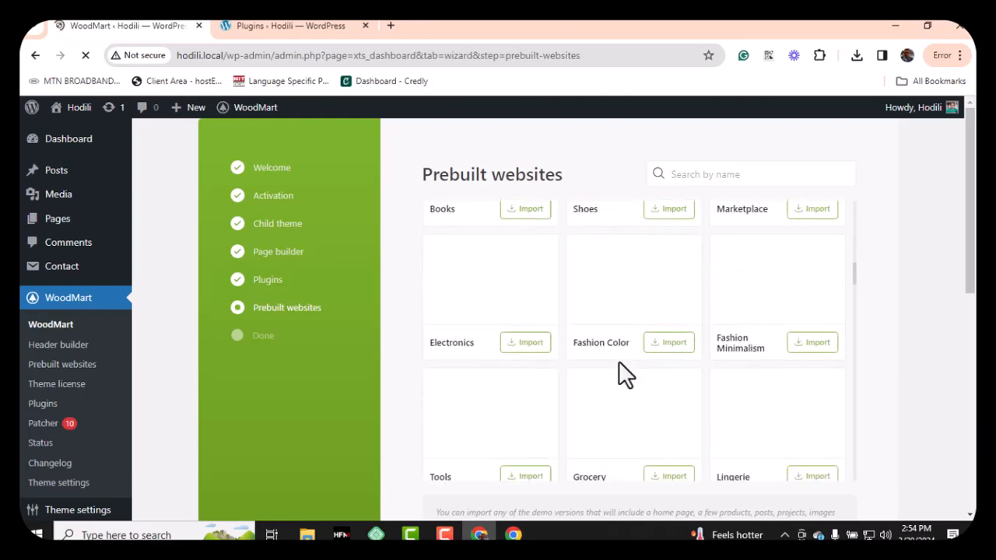
pyautogui.scroll(-8, 627, 375)
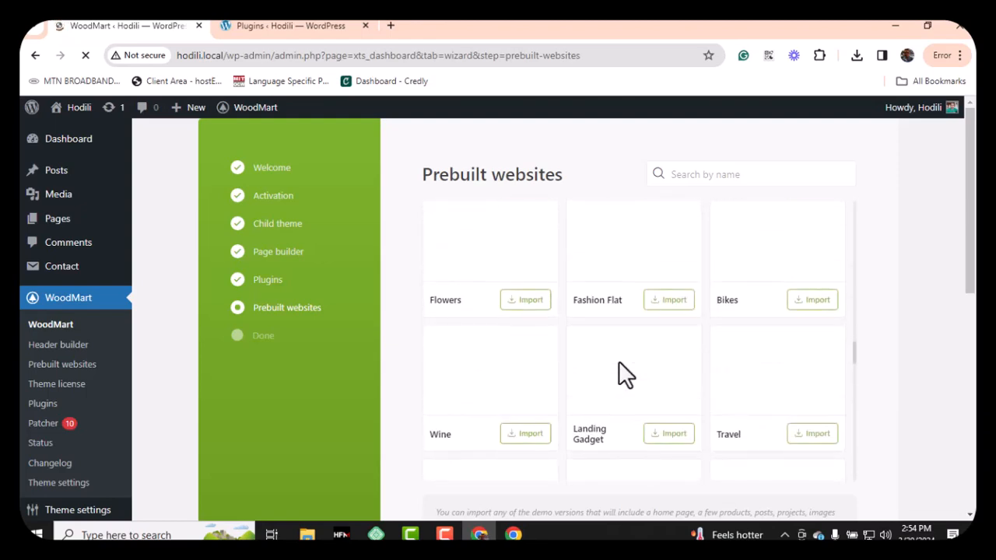
pyautogui.scroll(7, 627, 375)
pyautogui.scroll(10, 627, 375)
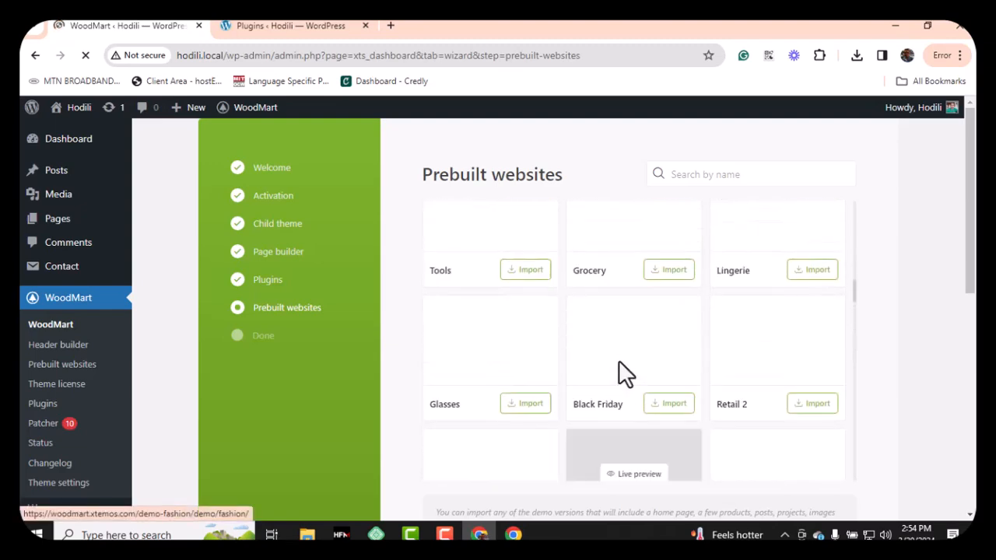
pyautogui.scroll(10, 619, 360)
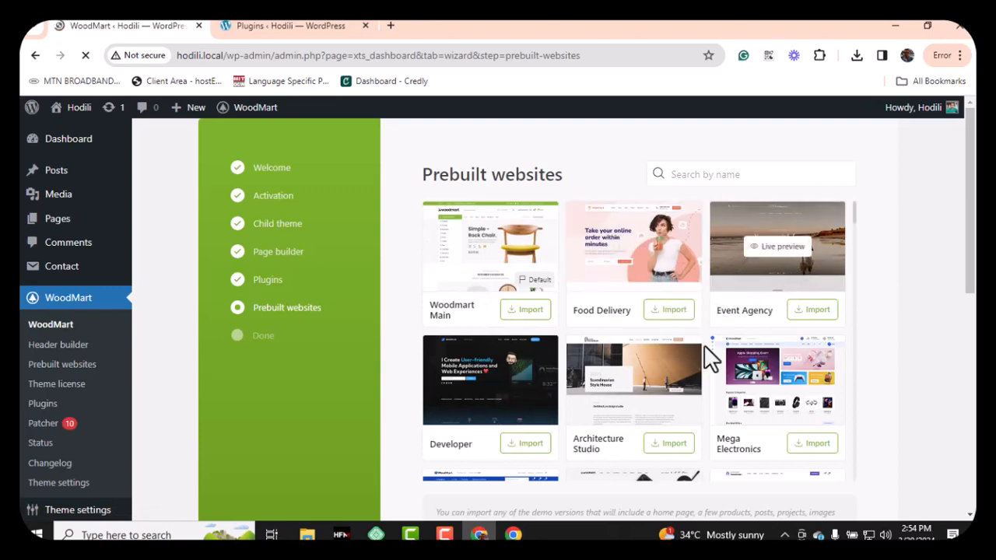
pyautogui.scroll(-2, 708, 358)
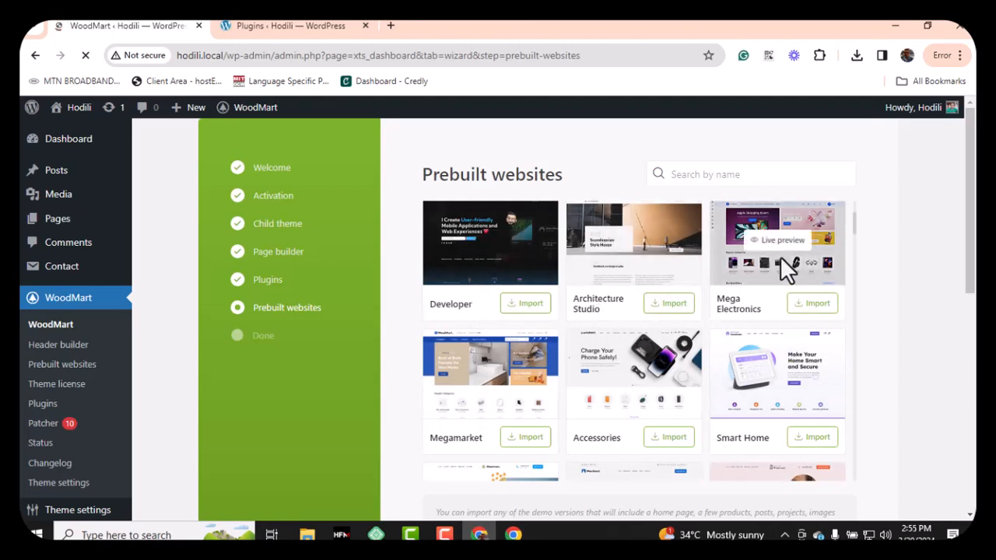
pyautogui.scroll(-2, 719, 337)
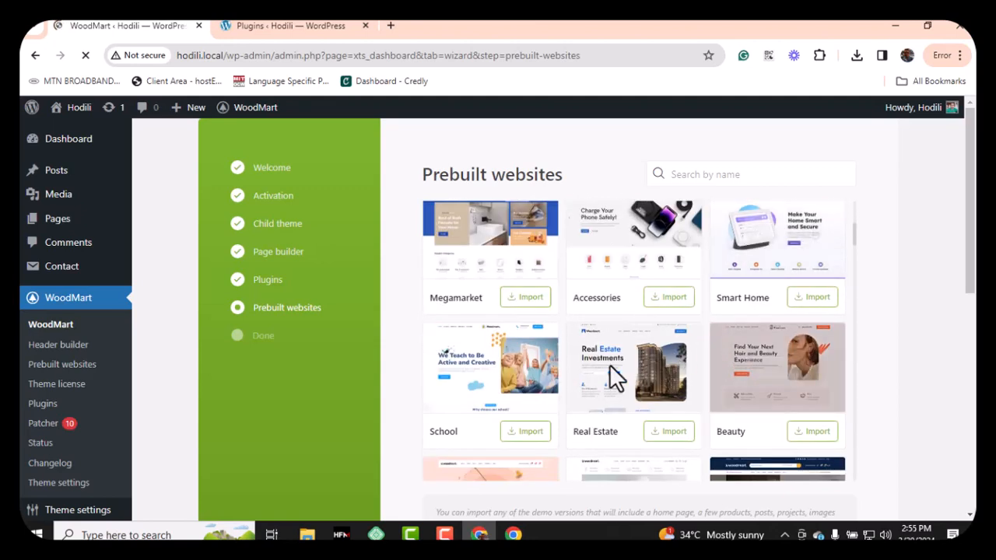
pyautogui.scroll(2, 599, 362)
pyautogui.scroll(-2, 636, 372)
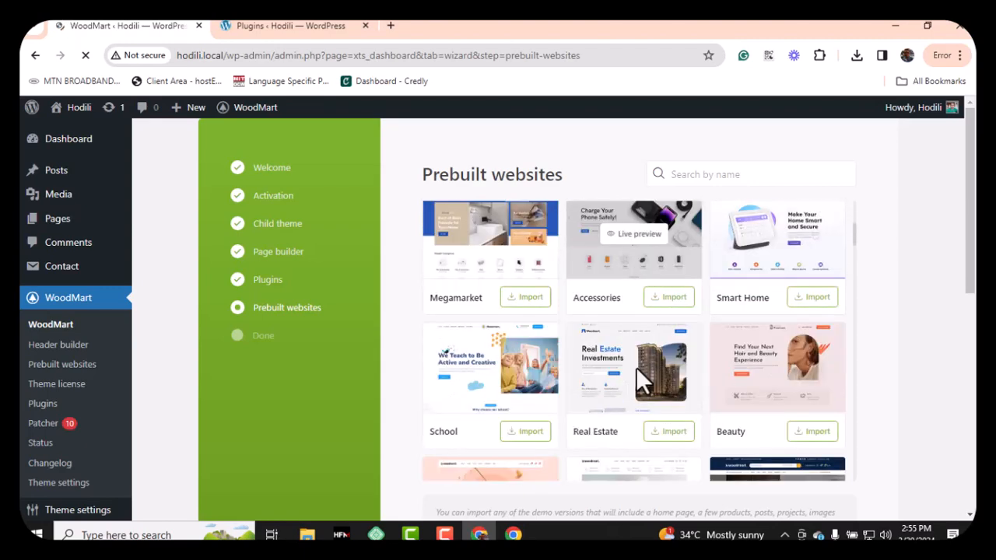
pyautogui.scroll(-2, 636, 367)
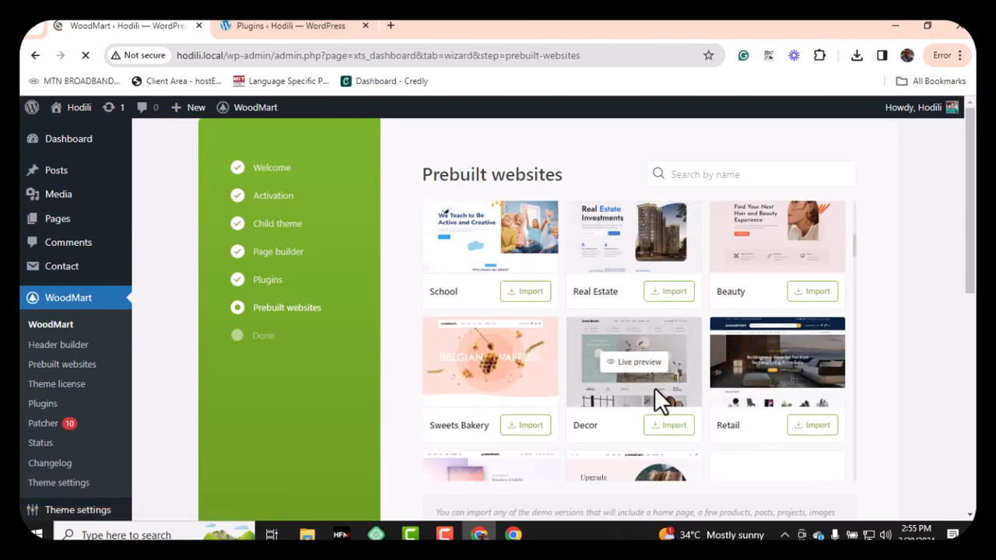
# Step: Open the live preview of the Retail demo and examine its home page from header to footer
pyautogui.click(785, 381)
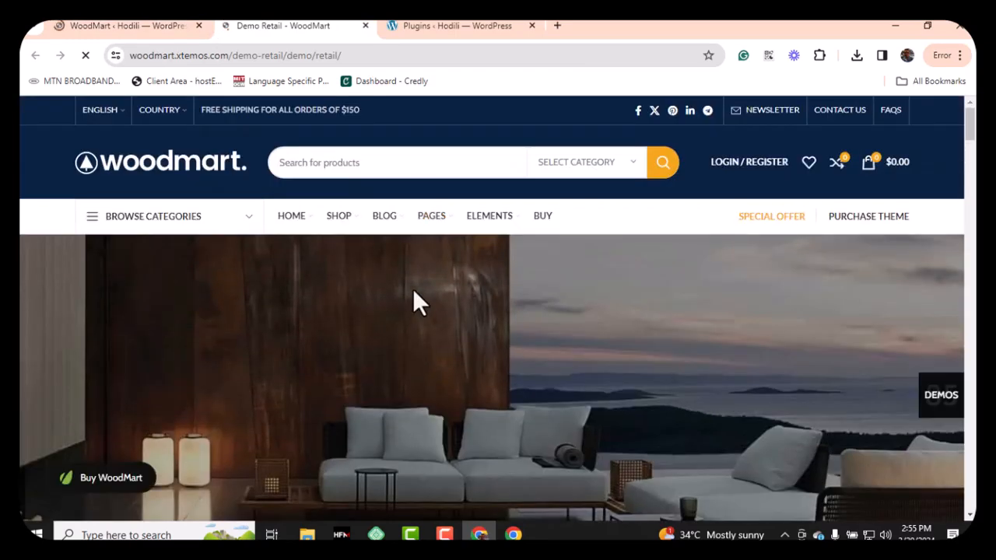
pyautogui.scroll(-2, 413, 293)
pyautogui.scroll(-3, 413, 288)
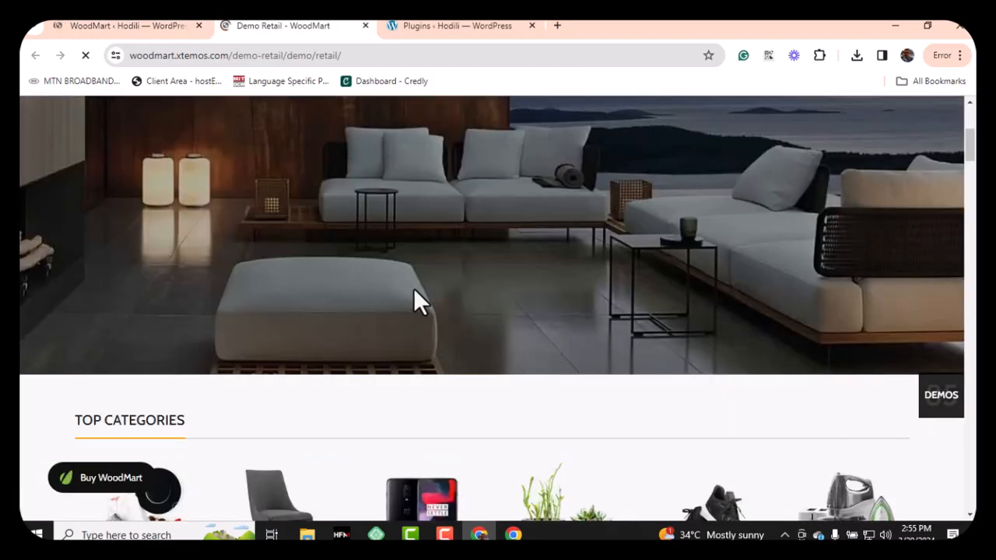
pyautogui.scroll(-5, 413, 288)
pyautogui.scroll(-10, 414, 296)
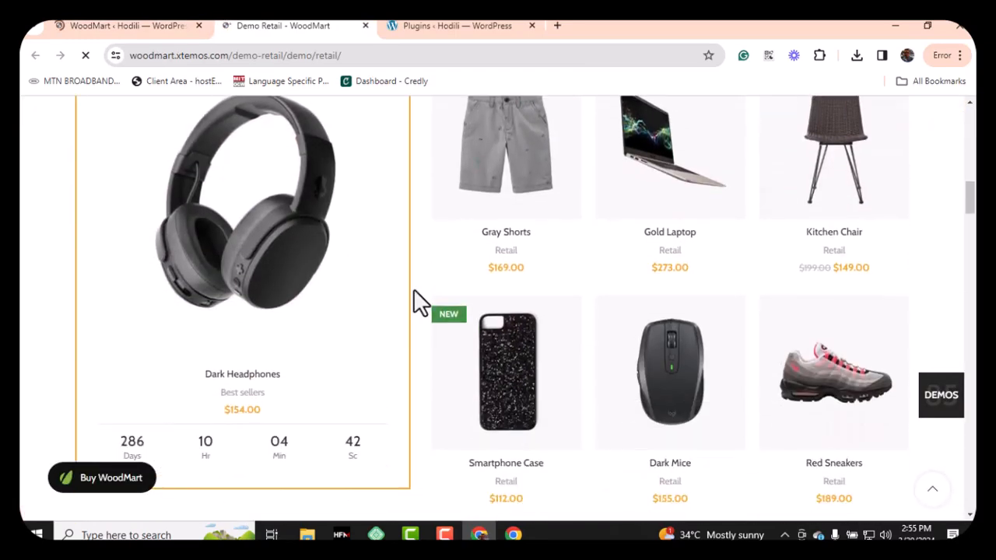
pyautogui.scroll(-10, 415, 294)
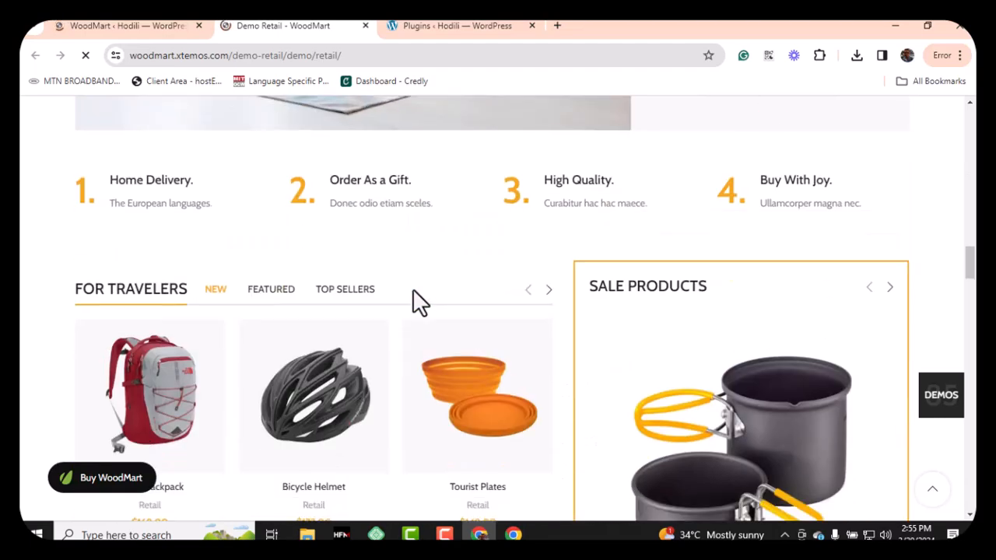
pyautogui.scroll(-10, 414, 293)
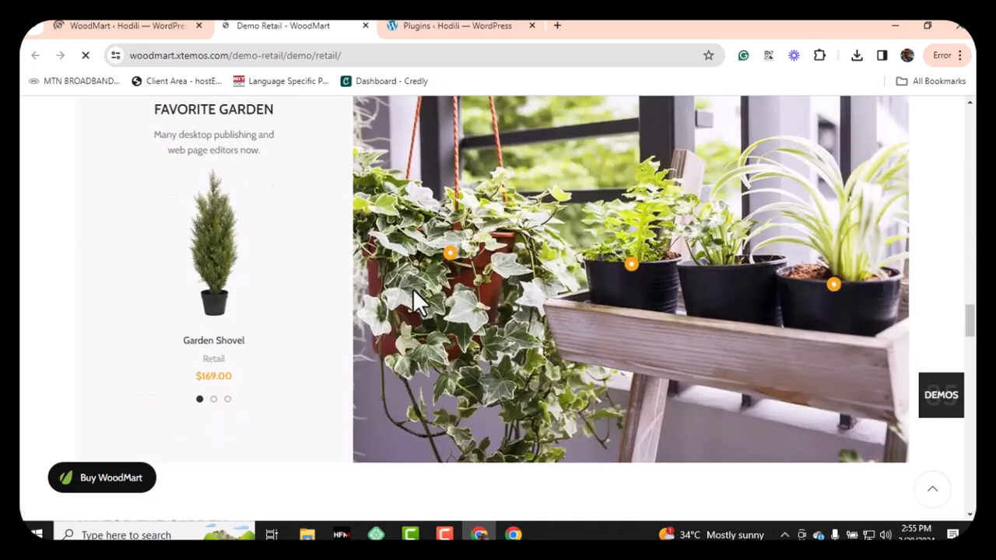
pyautogui.scroll(-10, 420, 303)
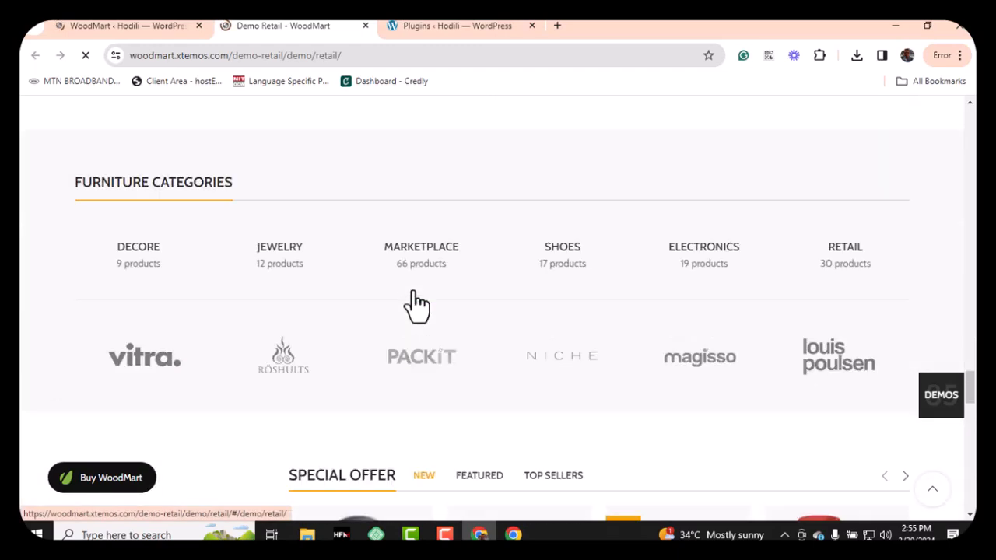
pyautogui.scroll(-10, 412, 290)
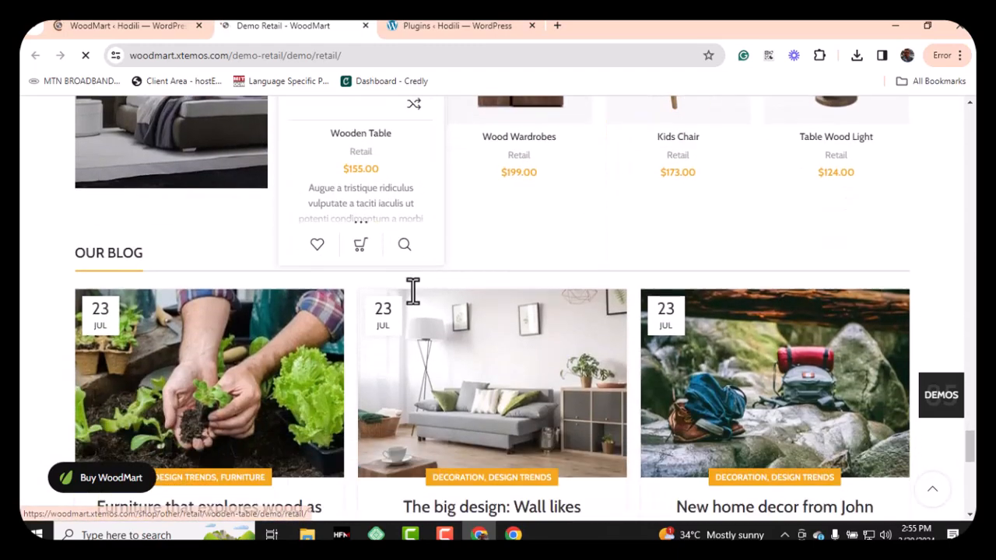
pyautogui.scroll(-2, 414, 296)
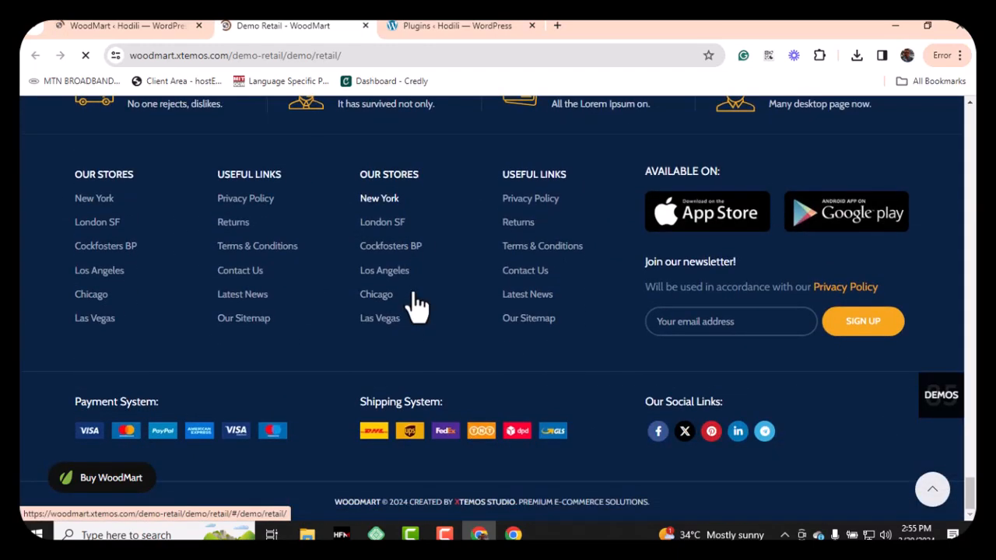
pyautogui.scroll(4, 414, 295)
pyautogui.scroll(6, 418, 303)
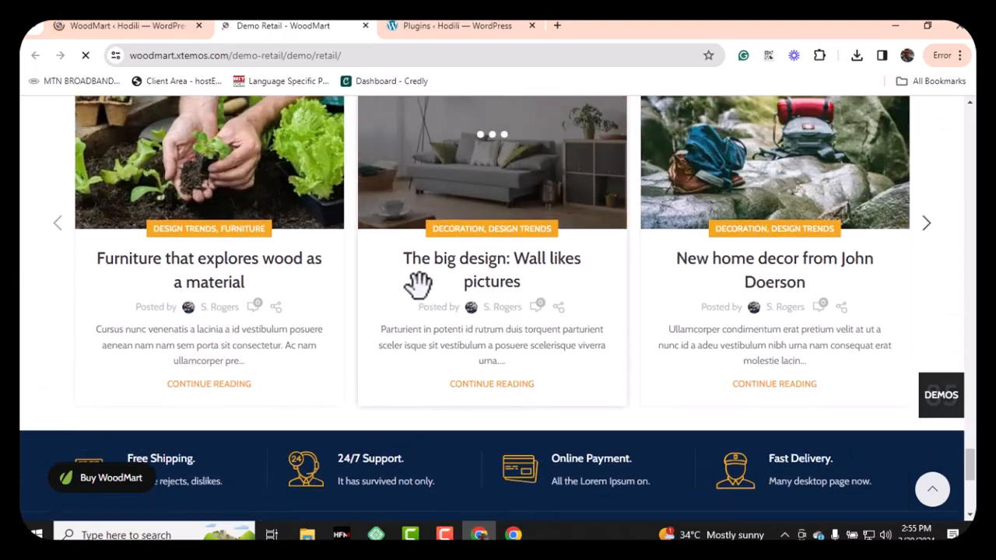
pyautogui.scroll(15, 418, 302)
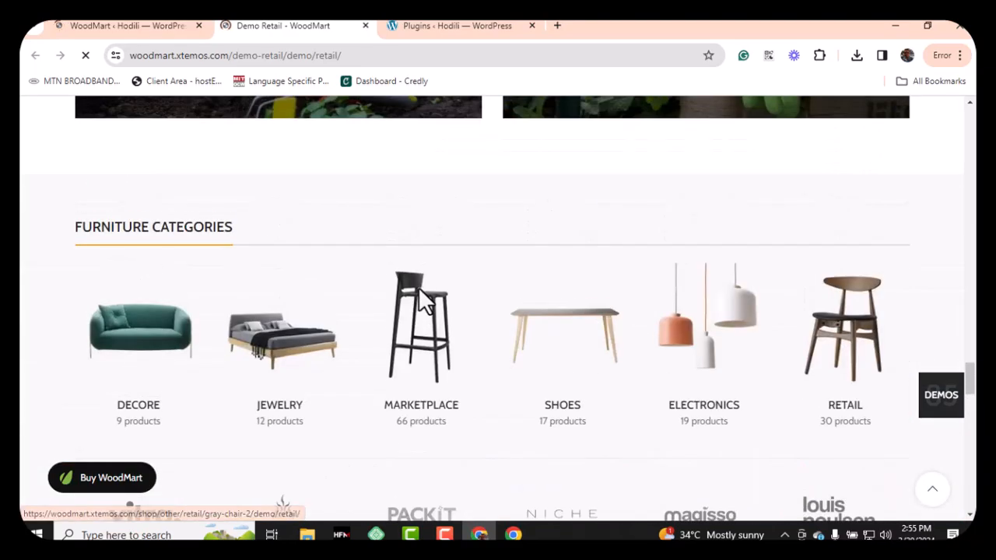
pyautogui.scroll(15, 419, 287)
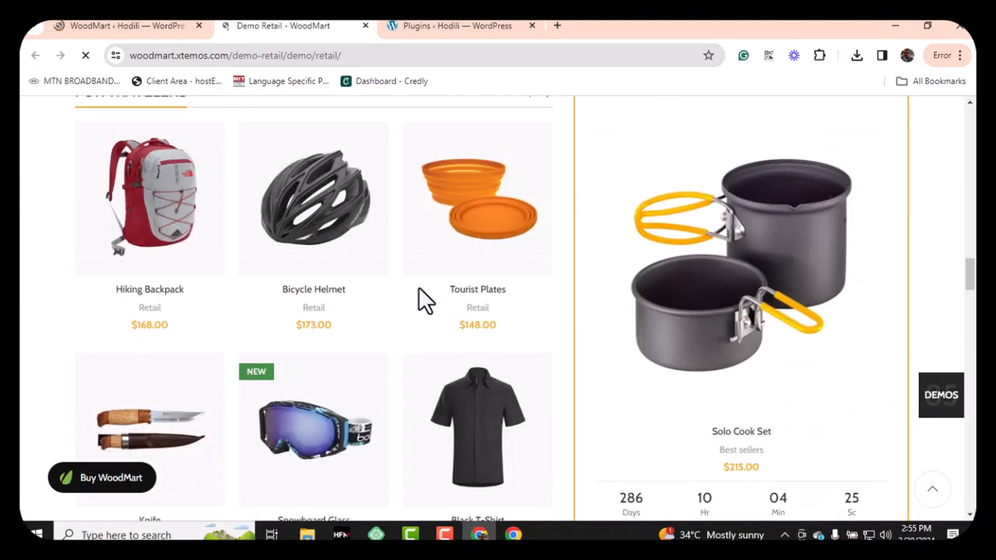
pyautogui.scroll(20, 419, 290)
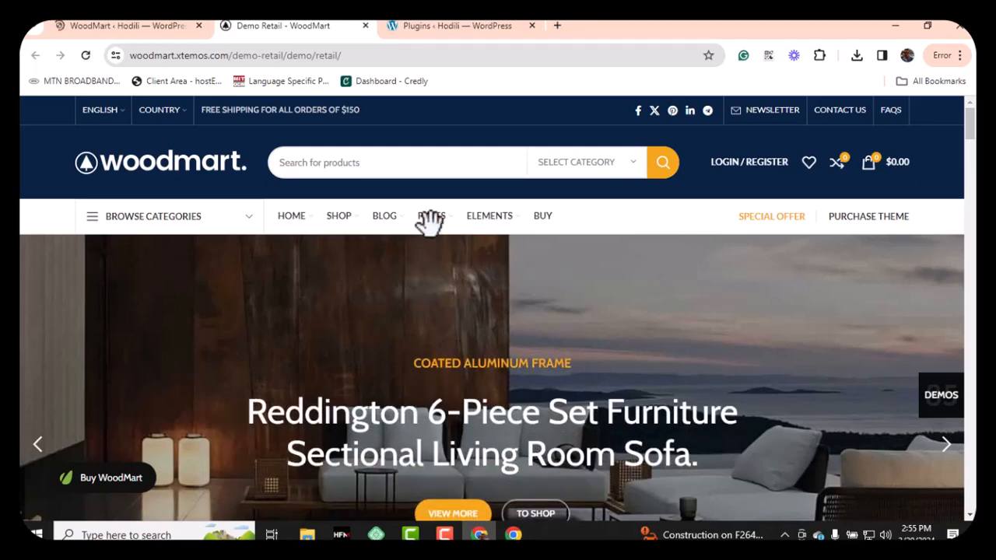
# Step: Return from the Retail preview to the wizard's prebuilt websites and browse the remaining demos toward the end of the list
pyautogui.scroll(-3, 438, 256)
pyautogui.scroll(3, 438, 256)
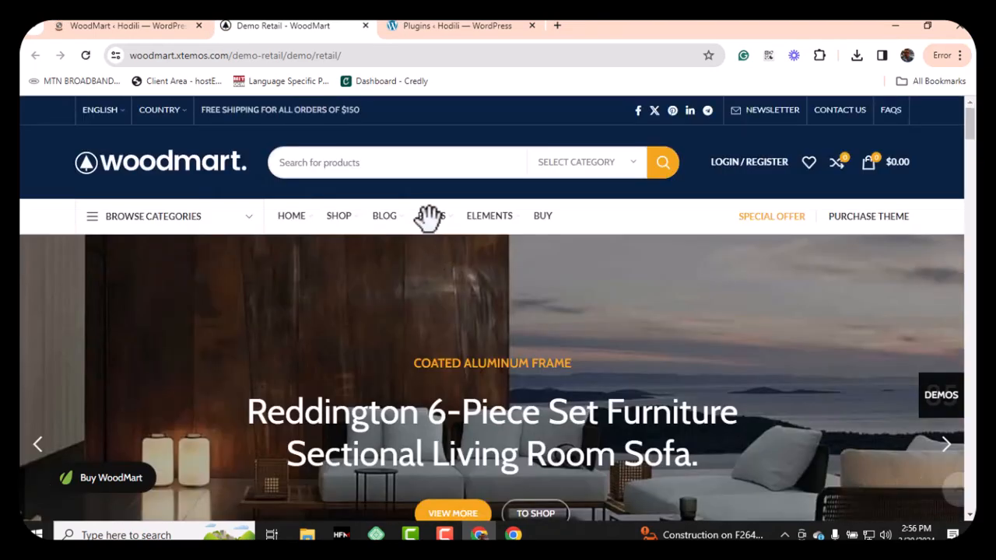
pyautogui.click(132, 27)
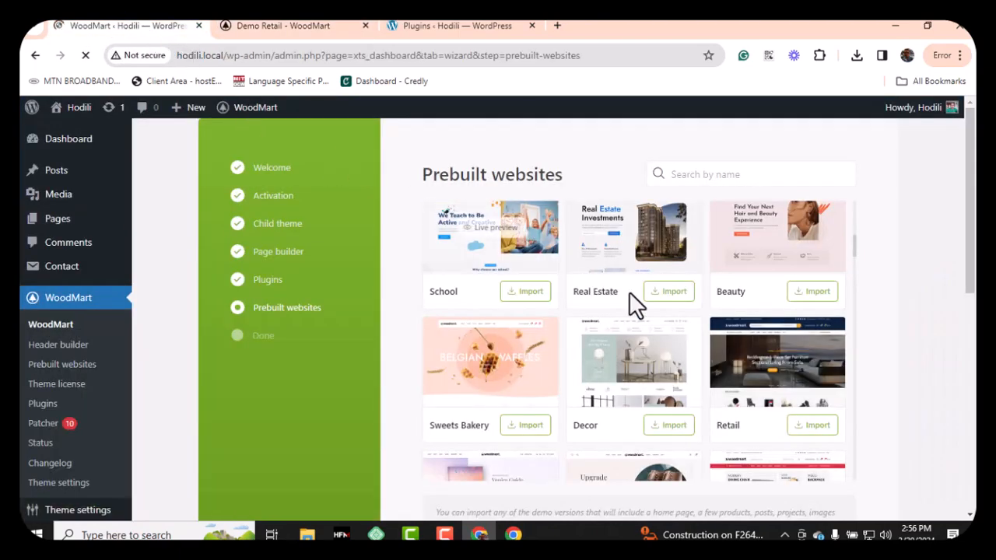
pyautogui.scroll(-15, 698, 288)
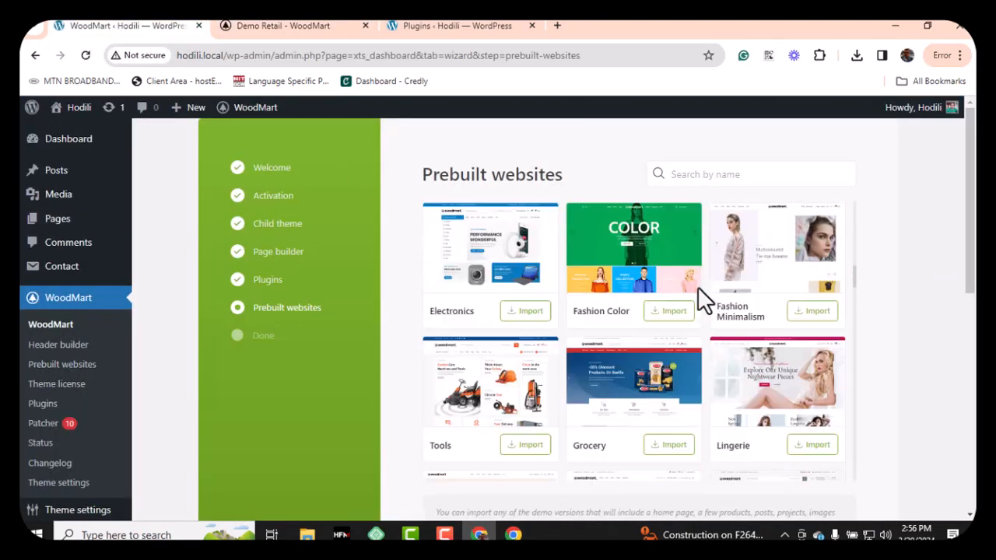
pyautogui.scroll(-10, 697, 287)
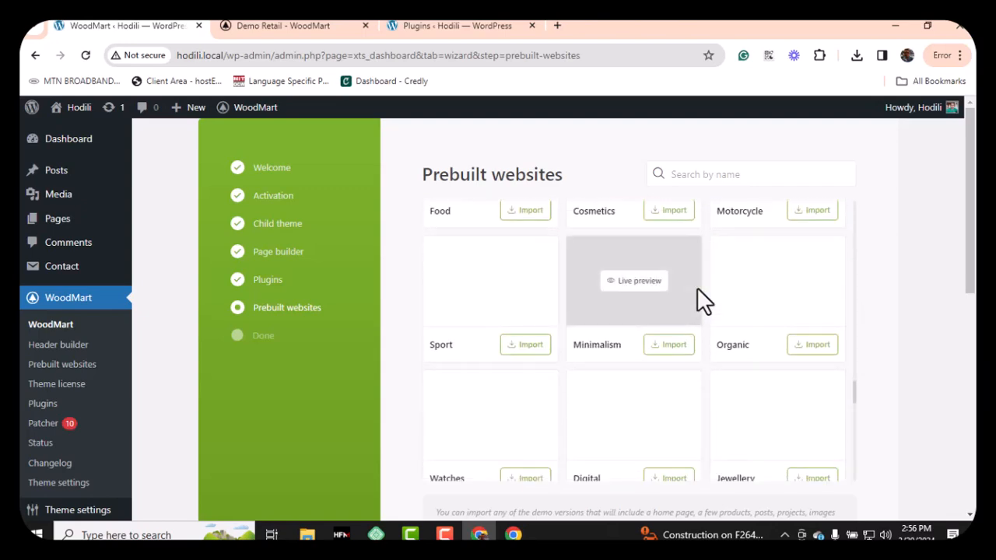
pyautogui.scroll(-2, 696, 288)
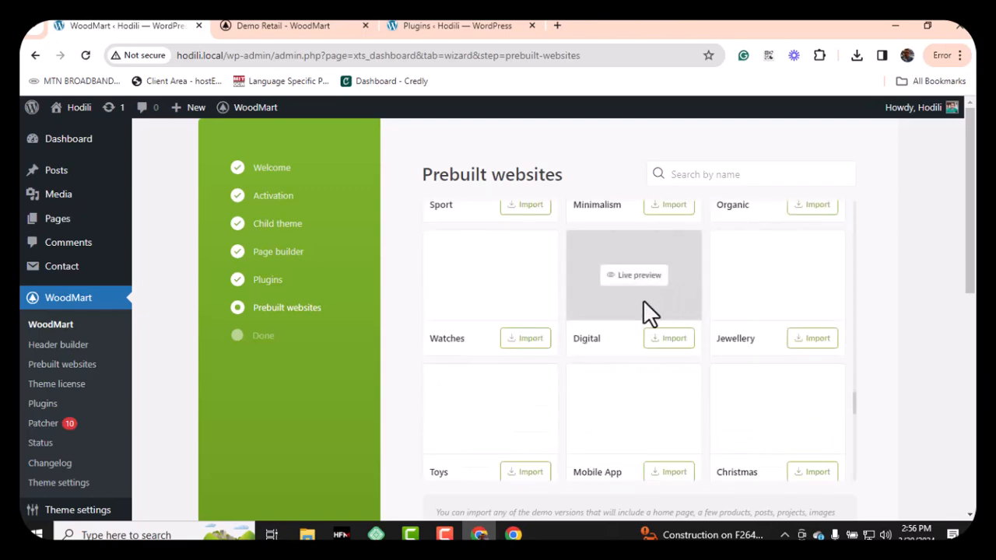
pyautogui.scroll(1, 643, 302)
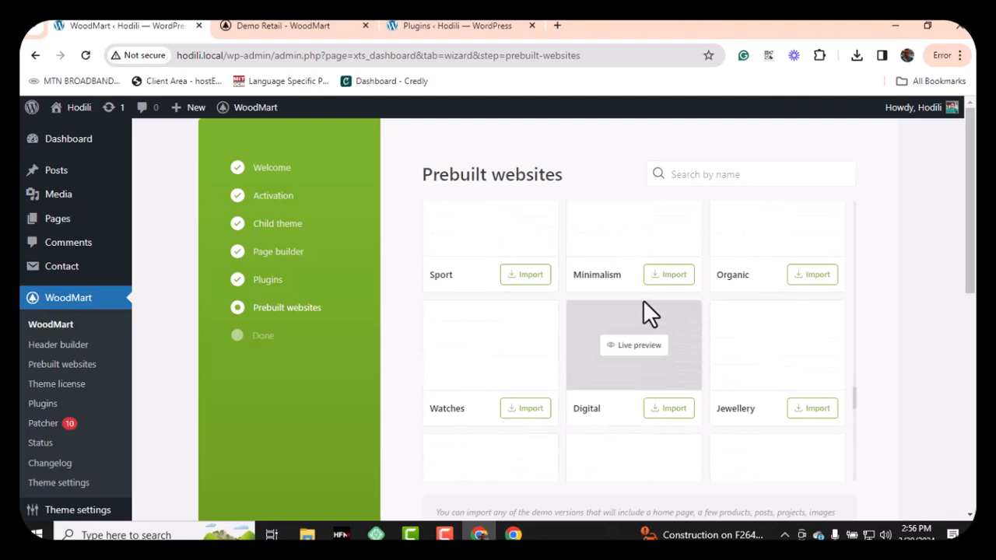
pyautogui.scroll(-2, 643, 300)
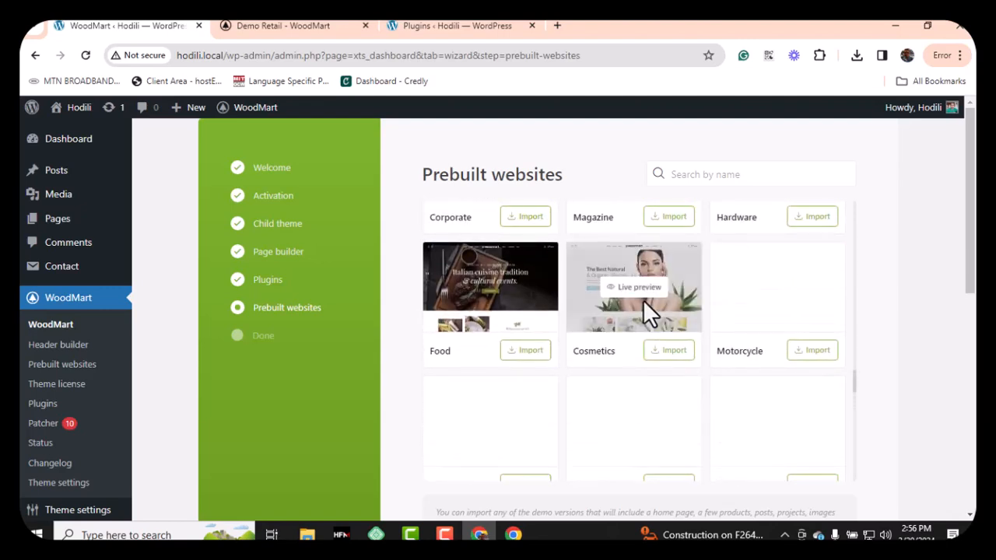
pyautogui.scroll(-5, 643, 300)
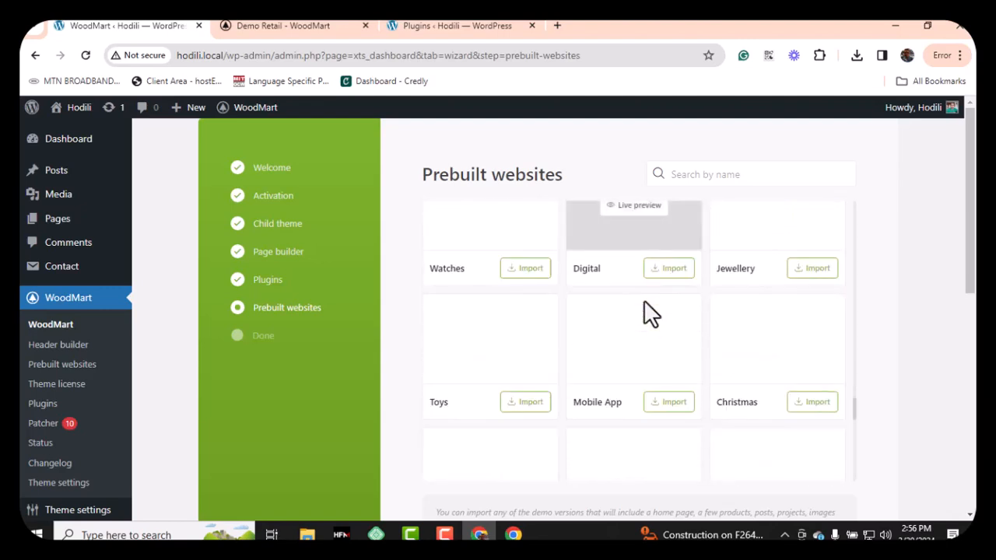
pyautogui.scroll(-3, 644, 303)
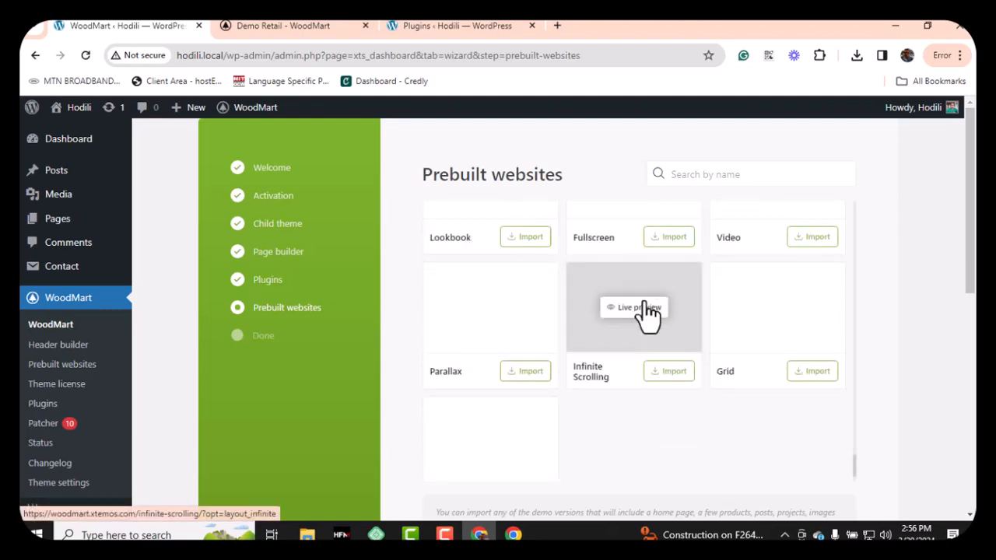
# Step: Compare the last demos in the prebuilt websites list, from Base Light through Digital Portfolio, and read the import note below them
pyautogui.scroll(1, 644, 304)
pyautogui.scroll(-2, 644, 303)
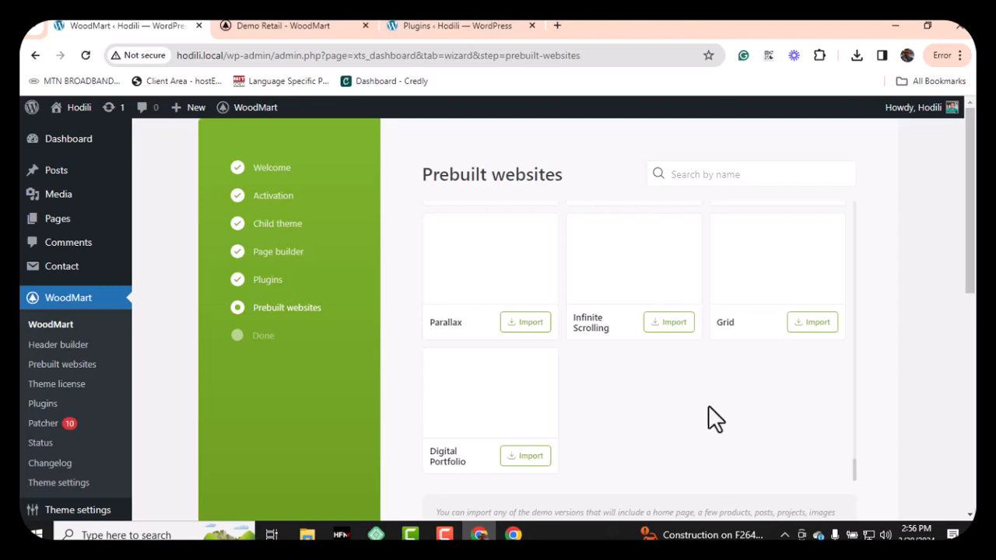
pyautogui.scroll(5, 690, 409)
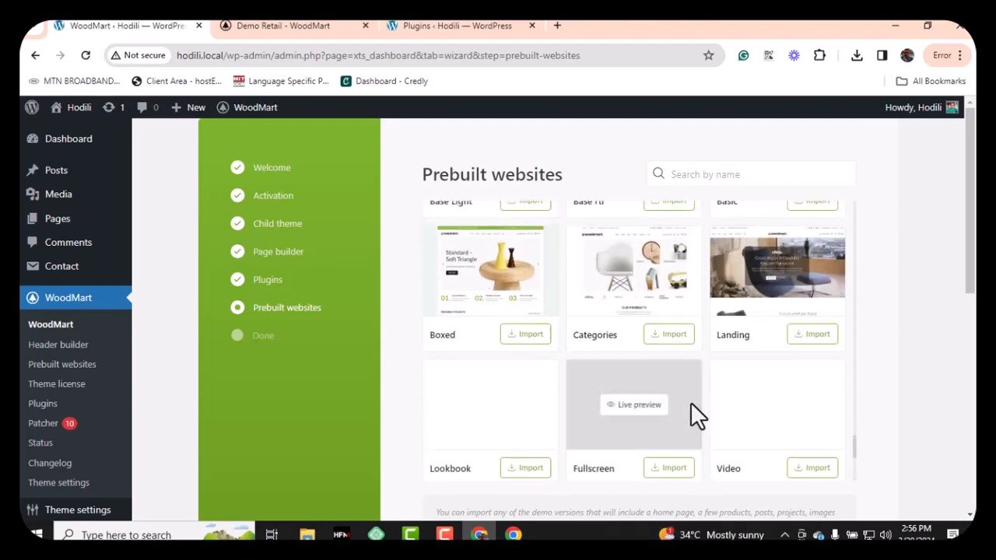
pyautogui.scroll(1, 692, 411)
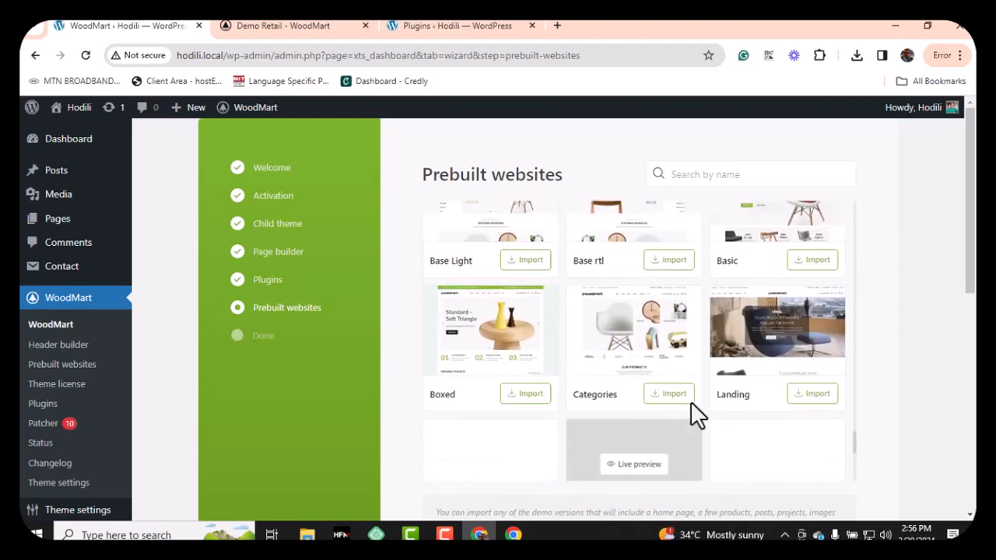
pyautogui.scroll(-2, 694, 414)
pyautogui.scroll(-1, 694, 419)
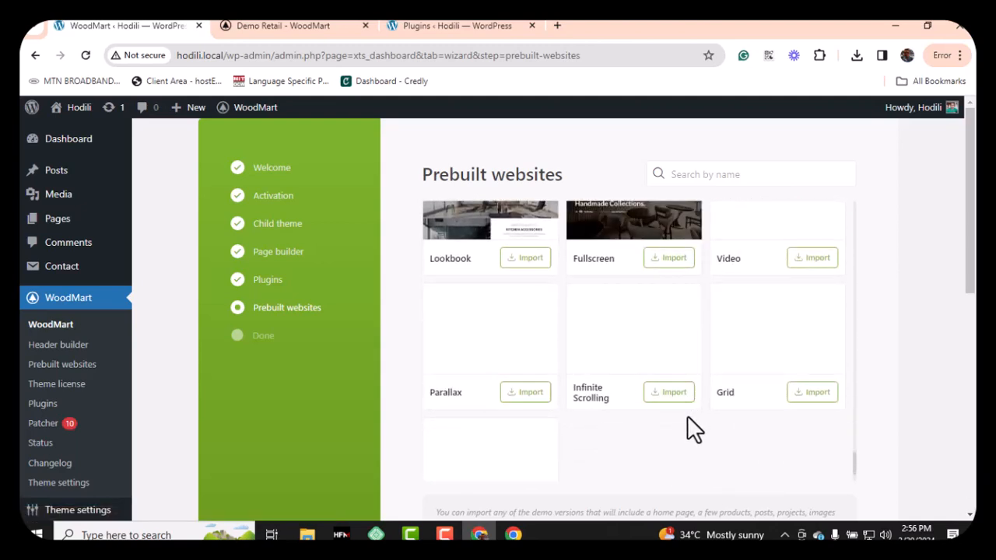
pyautogui.scroll(-1, 685, 430)
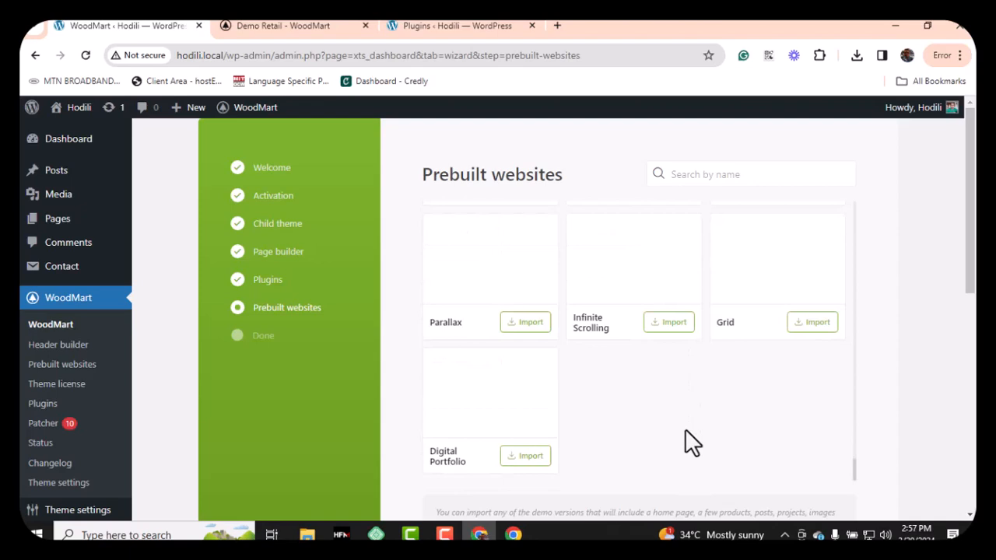
pyautogui.scroll(2, 687, 432)
pyautogui.moveTo(686, 431)
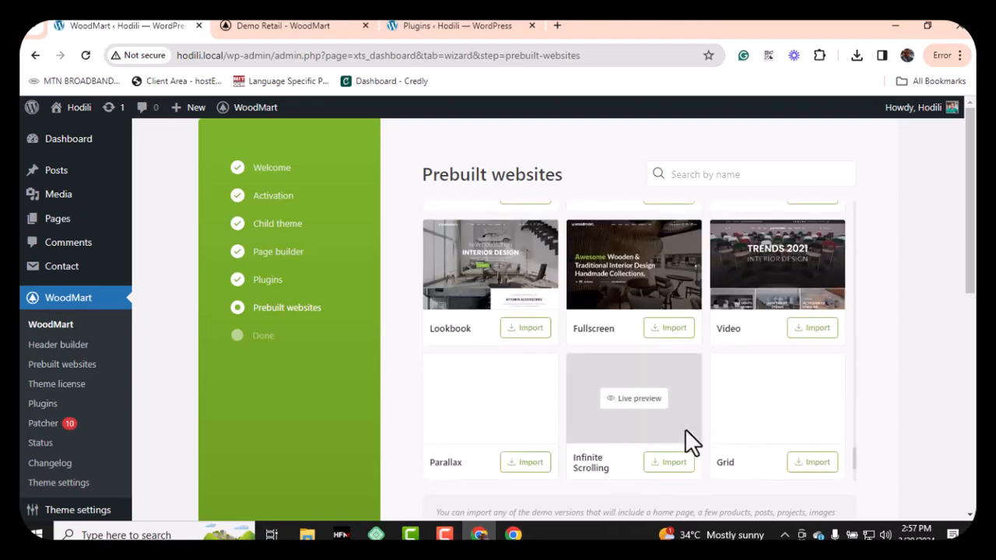
pyautogui.scroll(-1, 685, 424)
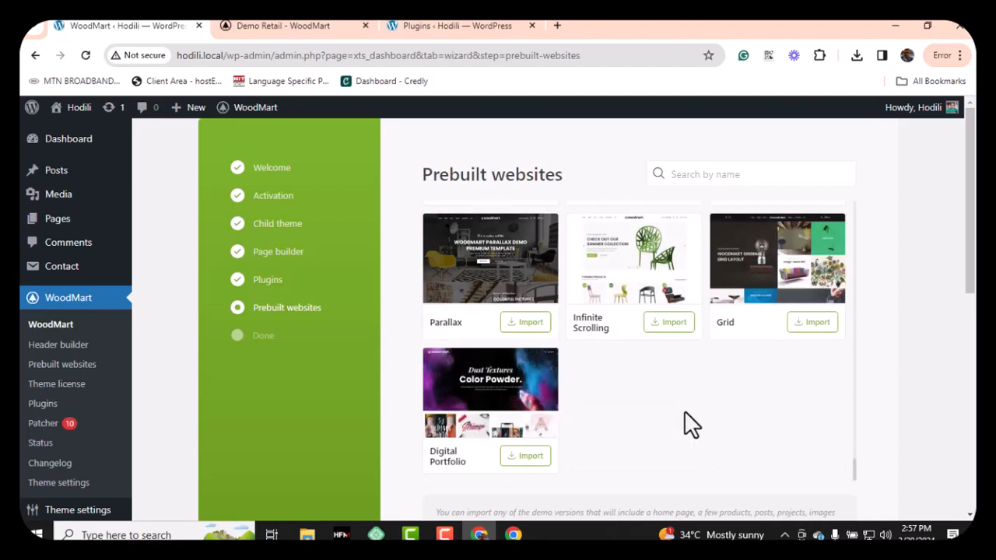
pyautogui.scroll(-2, 659, 436)
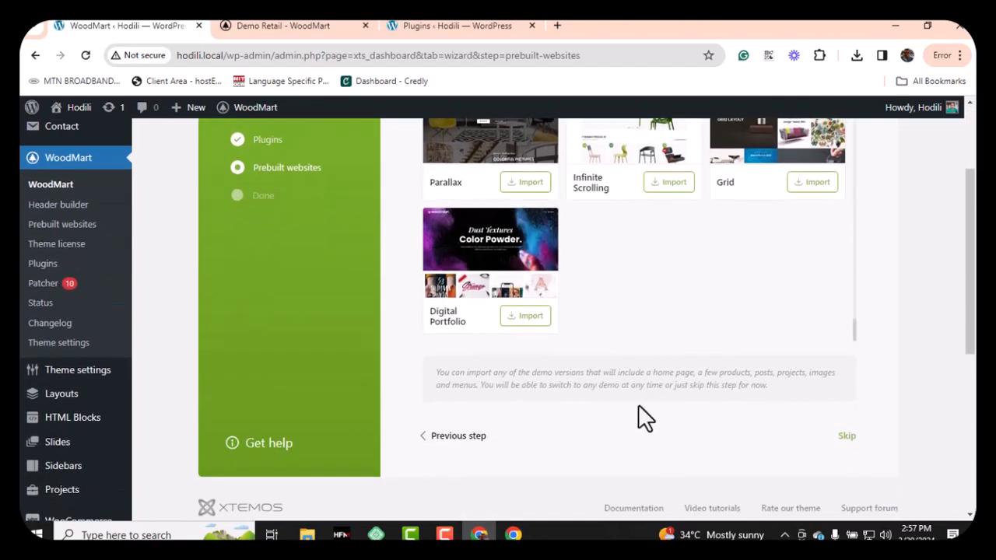
# Step: Open the live preview of the Digital Portfolio demo and examine its page from the header to the footer
pyautogui.click(493, 255)
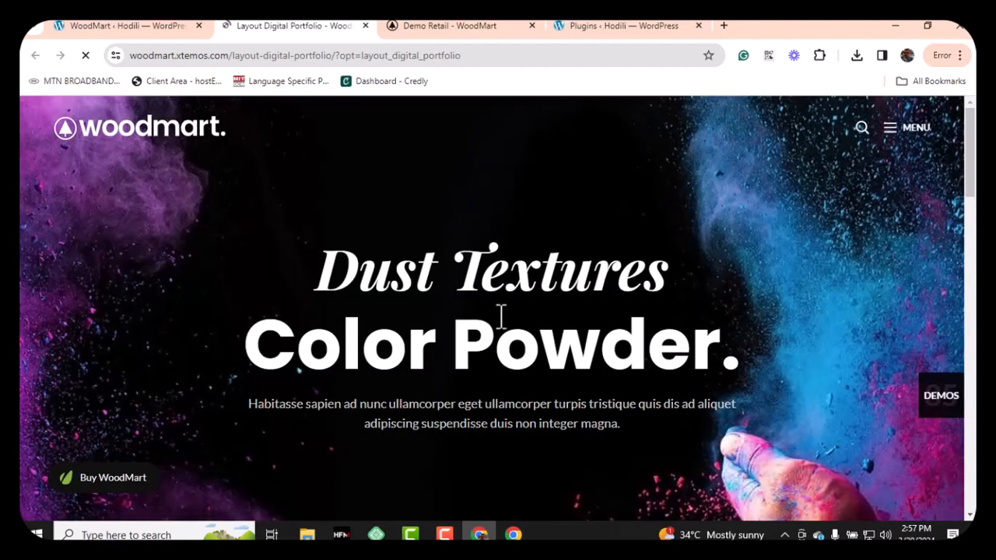
pyautogui.scroll(-6, 506, 307)
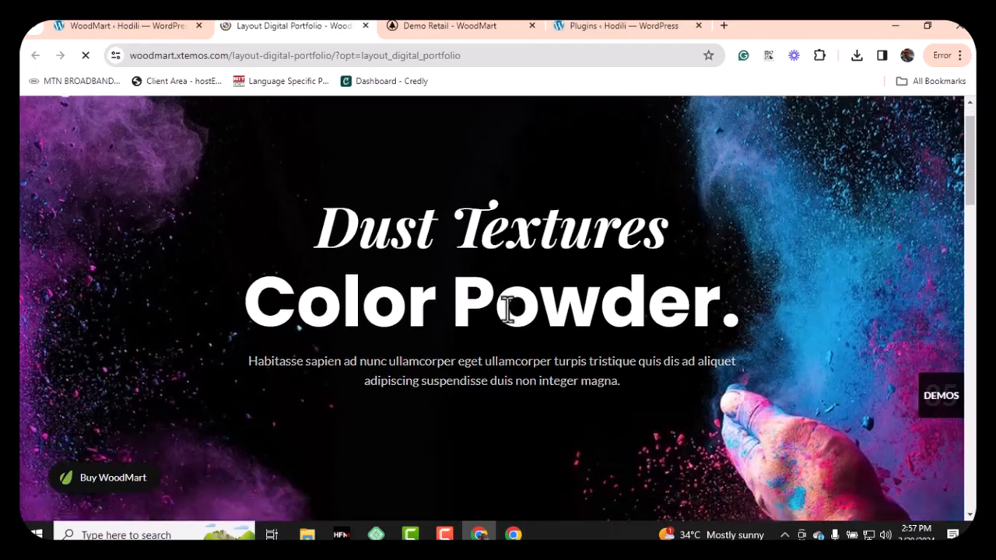
pyautogui.scroll(-2, 507, 307)
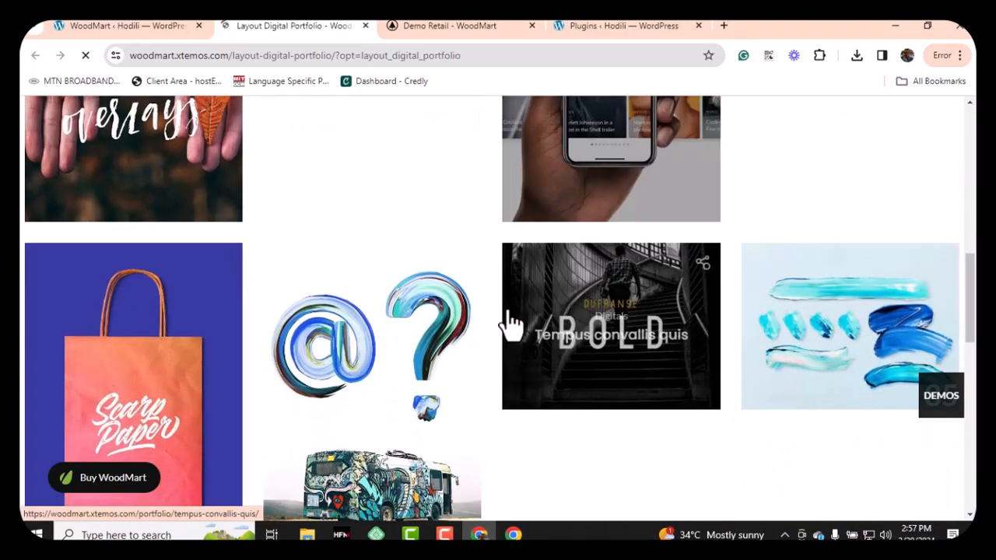
pyautogui.scroll(-8, 507, 315)
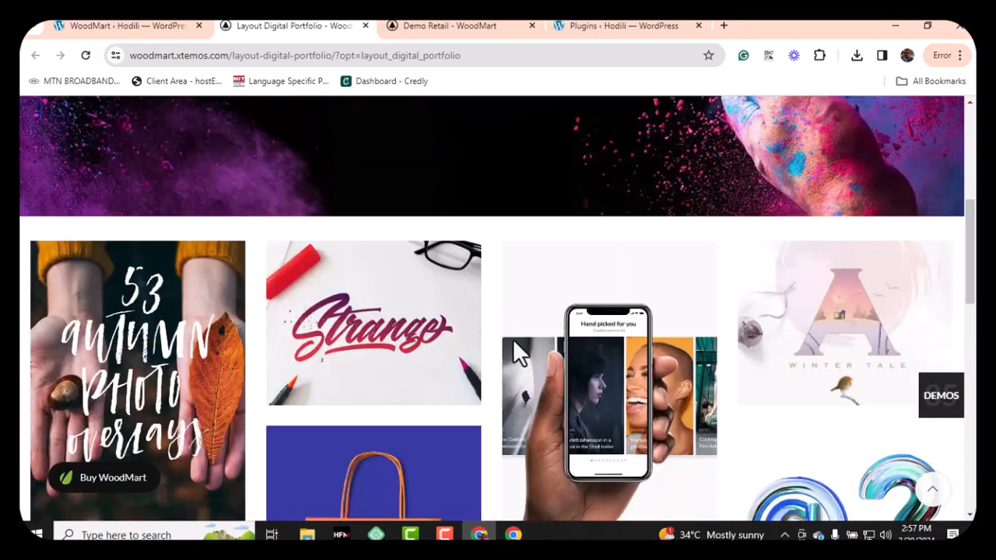
pyautogui.scroll(-5, 513, 340)
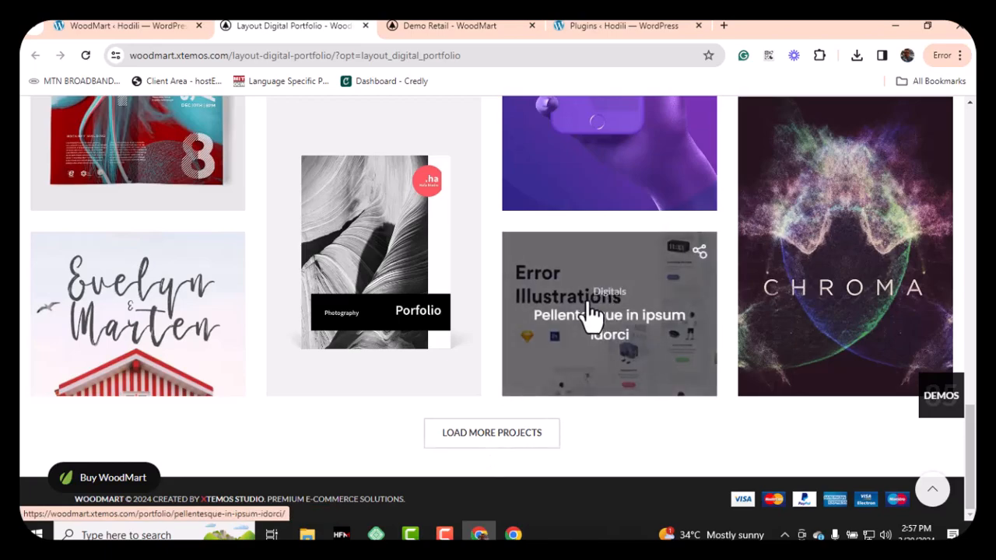
pyautogui.scroll(15, 615, 356)
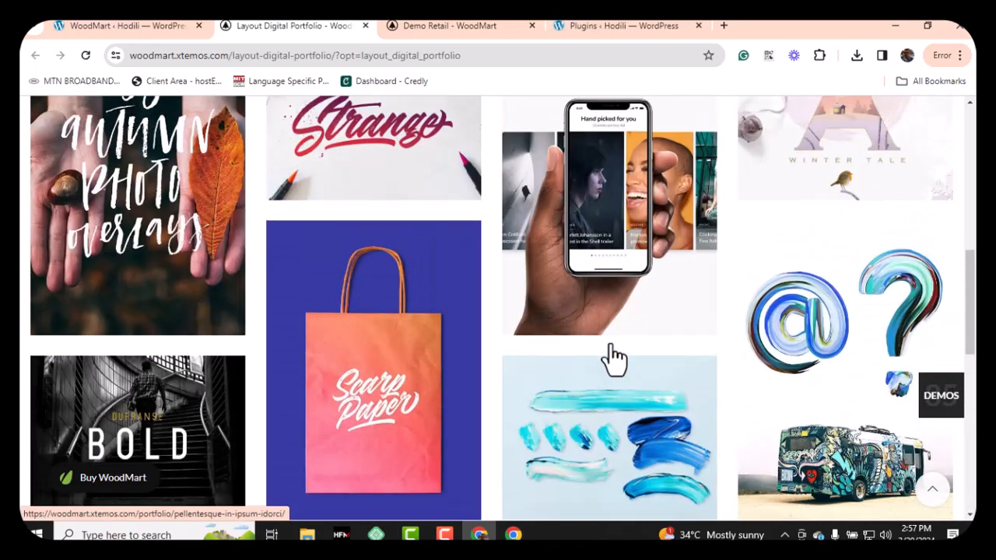
pyautogui.scroll(10, 613, 358)
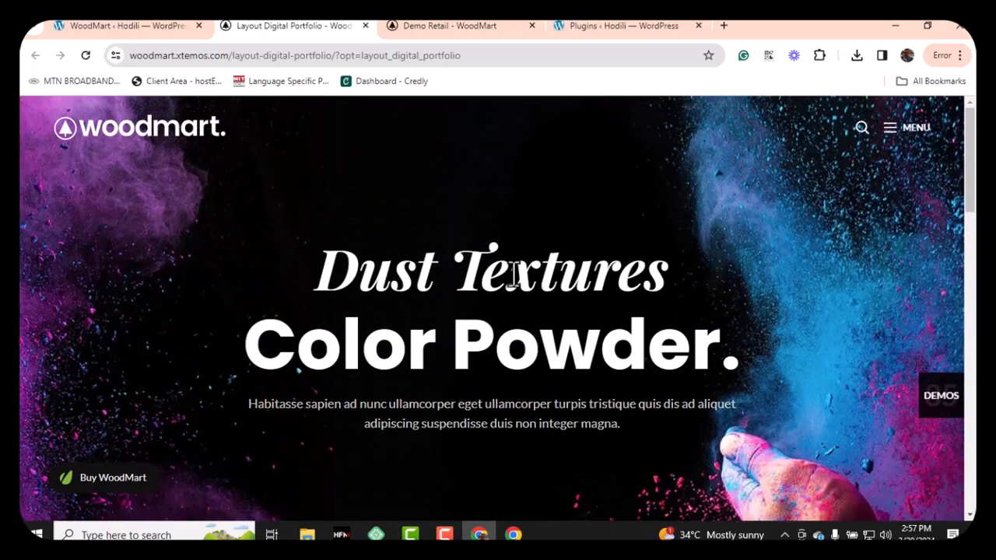
# Step: Import the Digital Portfolio prebuilt website from the wizard and check its import progress
pyautogui.click(109, 27)
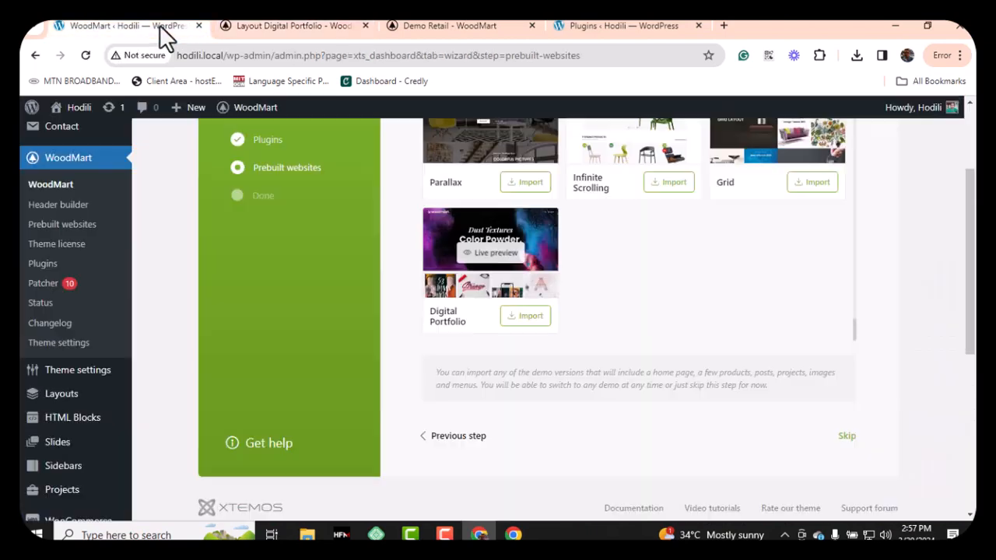
pyautogui.click(529, 326)
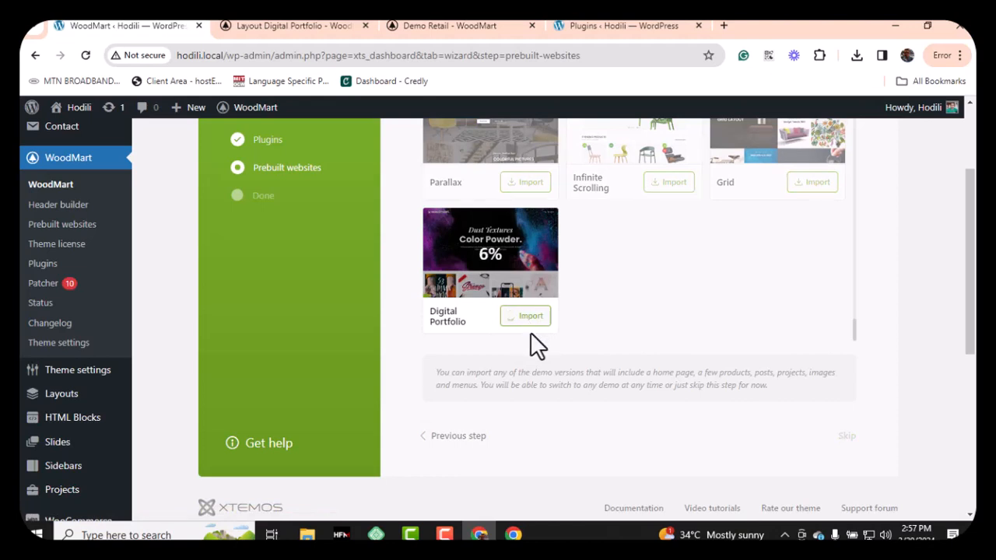
pyautogui.scroll(2, 534, 339)
pyautogui.scroll(-2, 536, 325)
pyautogui.scroll(3, 513, 270)
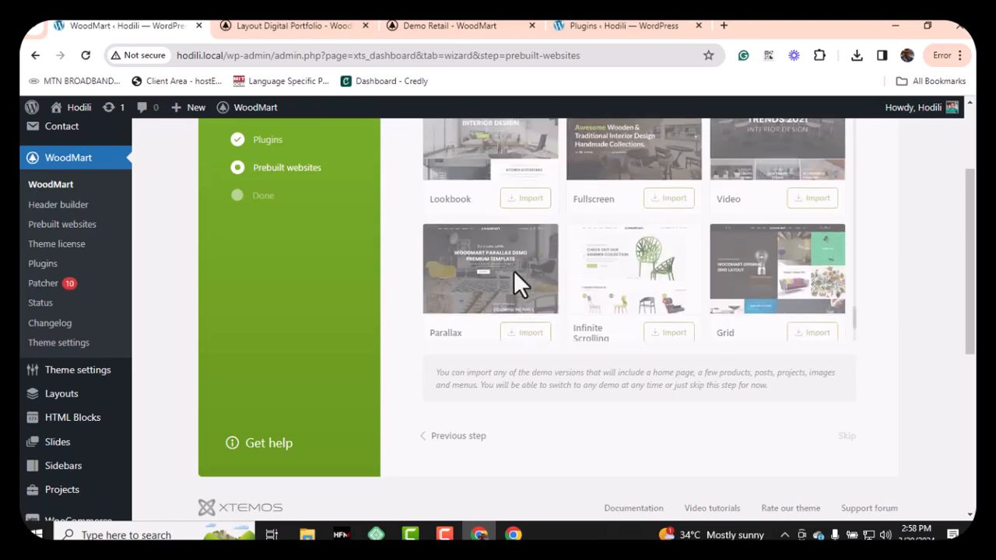
pyautogui.scroll(-3, 513, 271)
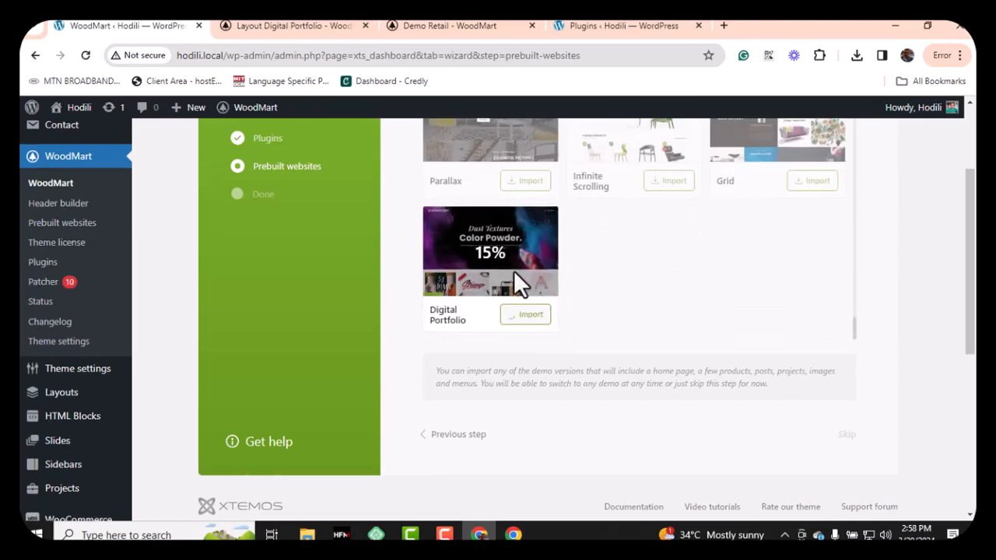
pyautogui.scroll(-3, 513, 270)
pyautogui.scroll(4, 514, 270)
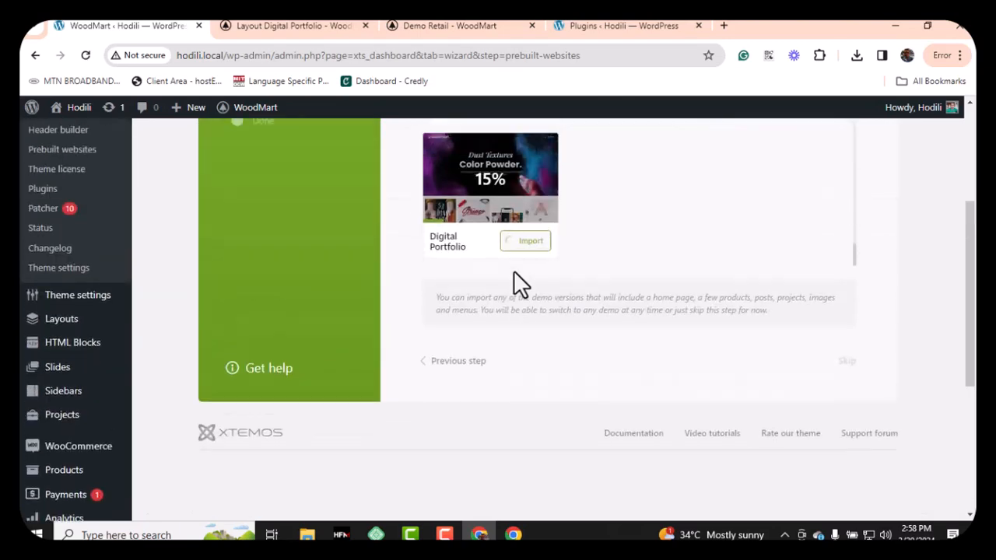
pyautogui.scroll(1, 514, 270)
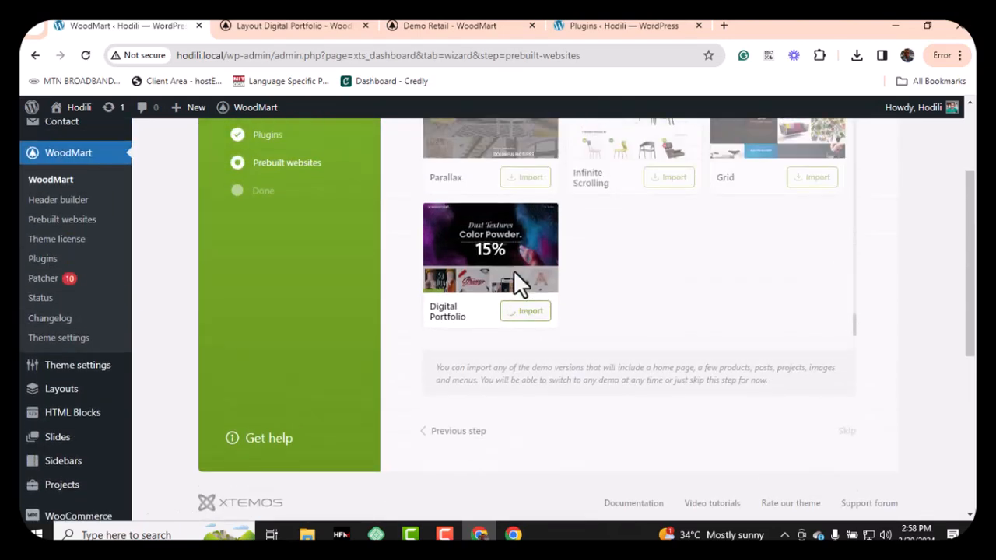
# Step: Close the Digital Portfolio and Retail demo previews and begin activating the recommended WooCommerce plugin from the Plugins page notice
pyautogui.click(317, 28)
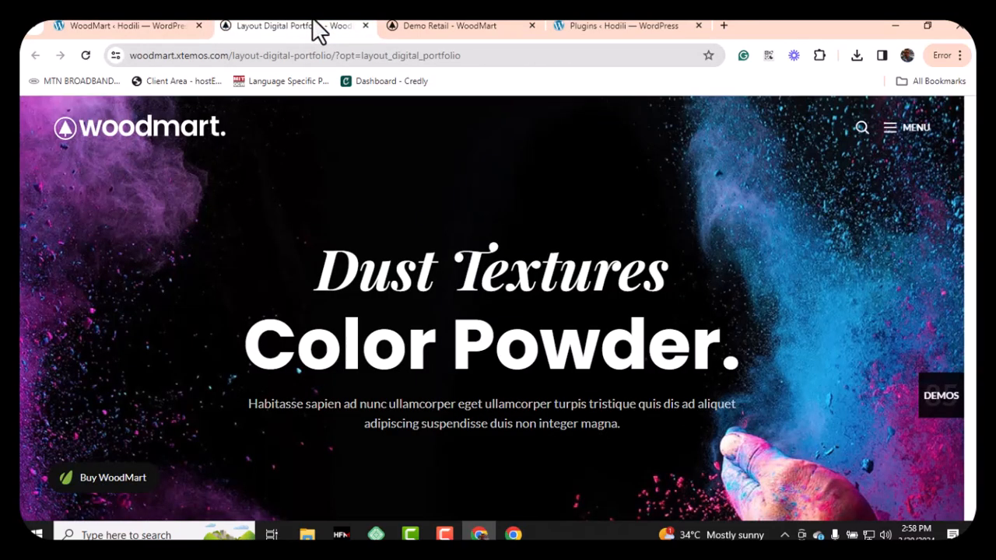
pyautogui.click(364, 27)
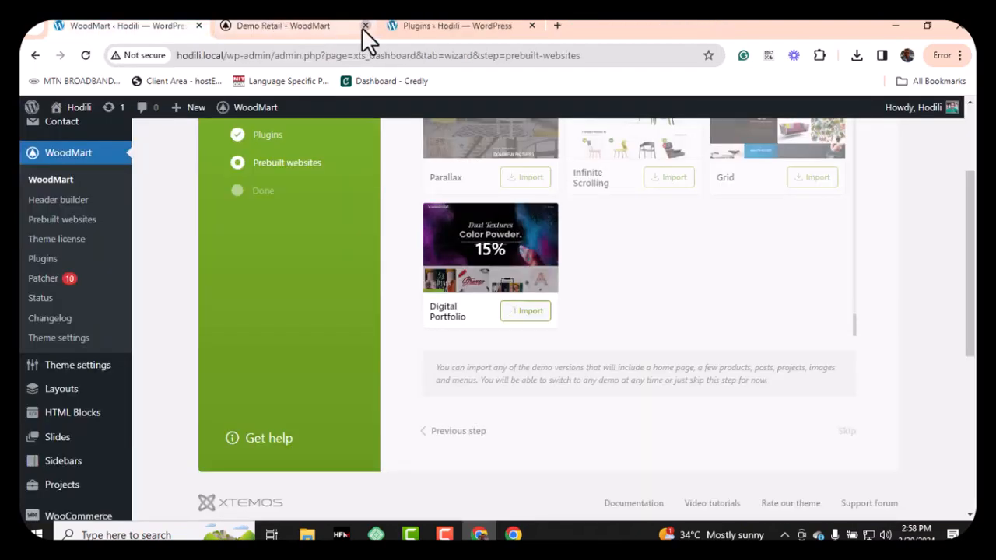
pyautogui.click(335, 26)
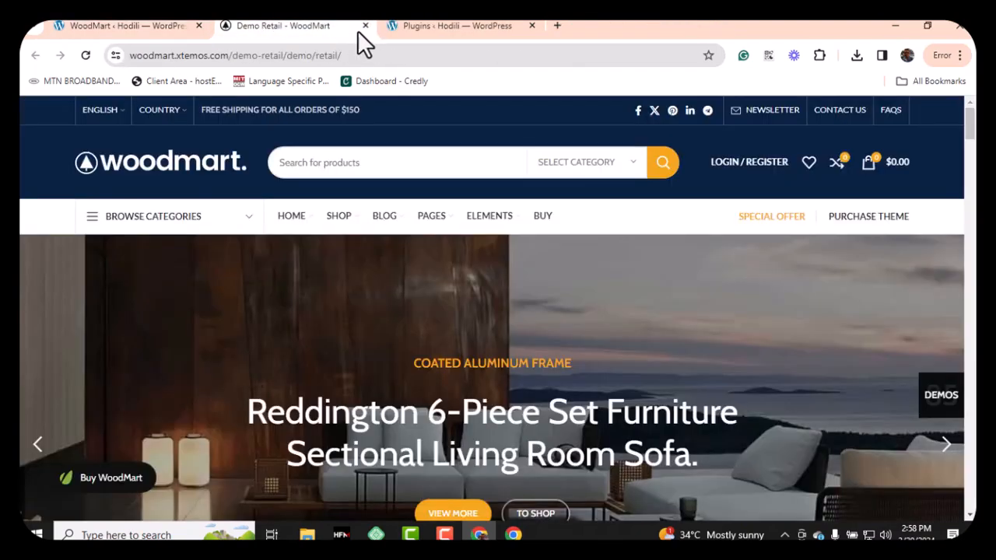
pyautogui.click(365, 27)
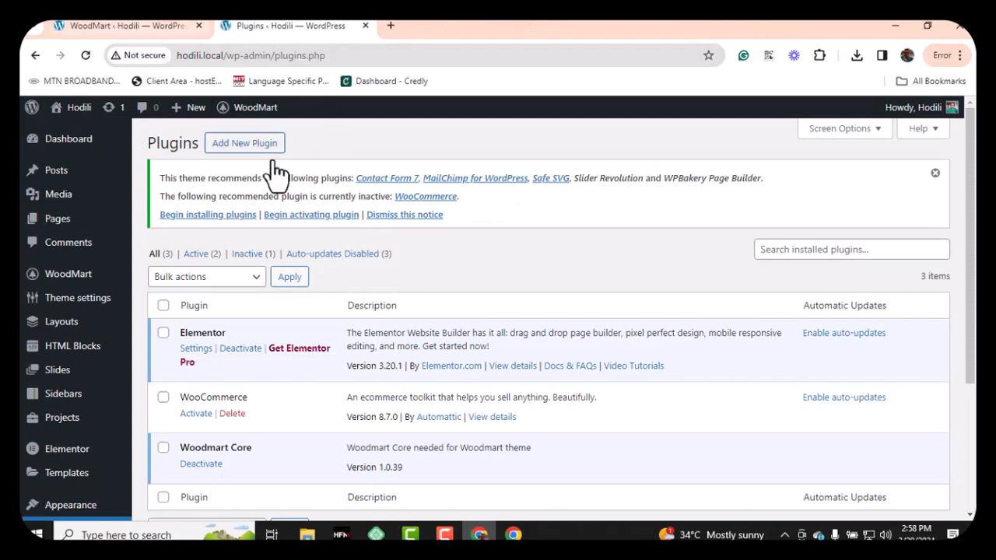
pyautogui.click(310, 221)
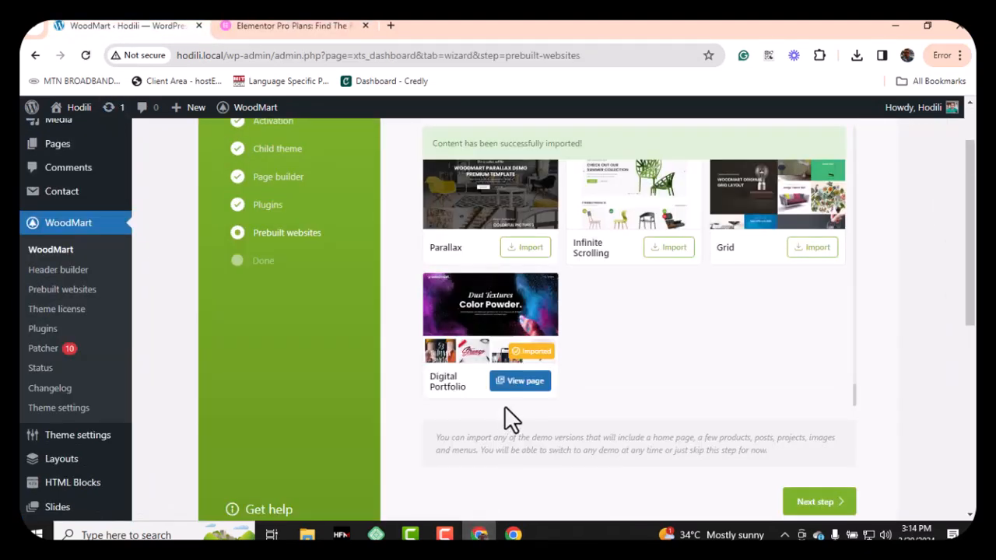
# Step: Complete the prebuilt websites step of the WoodMart wizard and look over the final page with its setup links
pyautogui.scroll(-4, 748, 419)
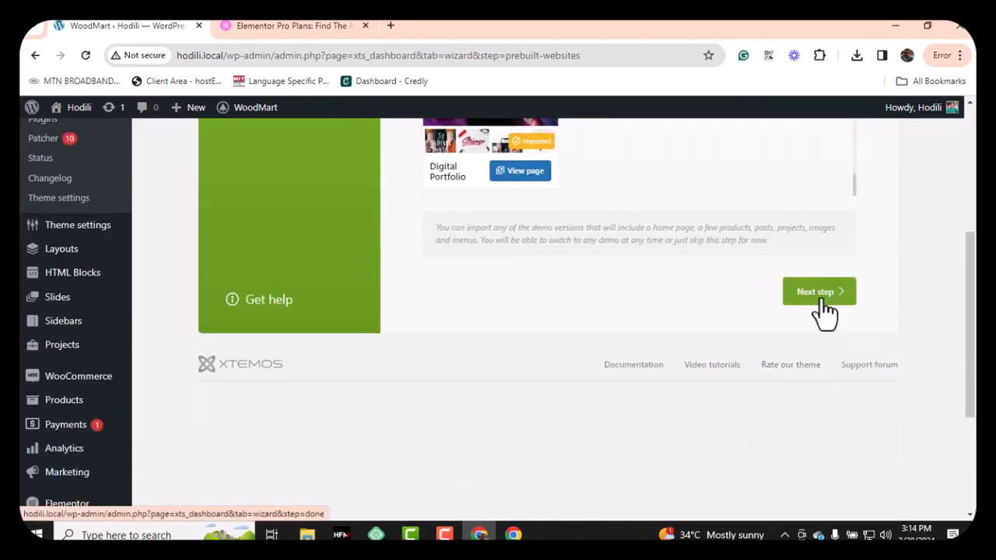
pyautogui.scroll(3, 628, 302)
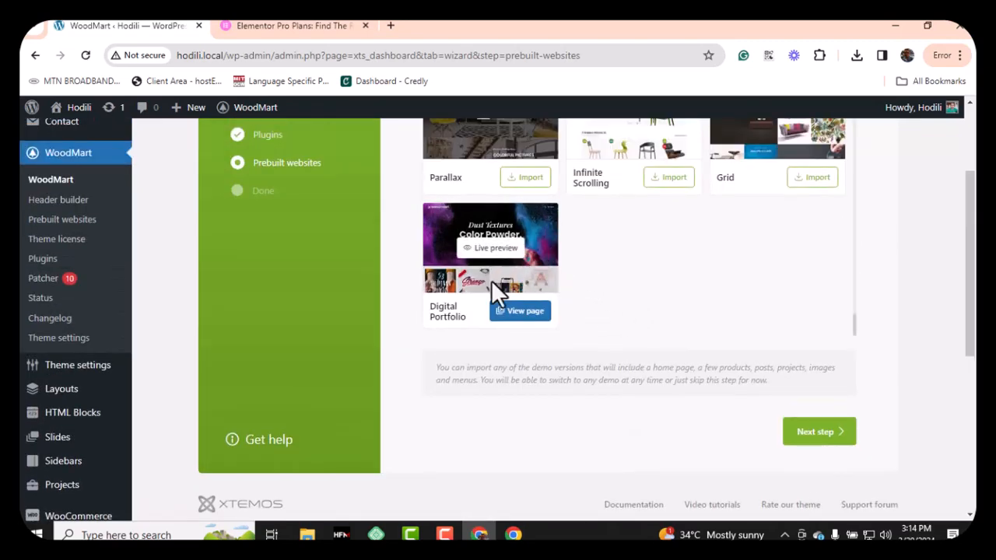
pyautogui.click(827, 440)
pyautogui.scroll(3, 532, 352)
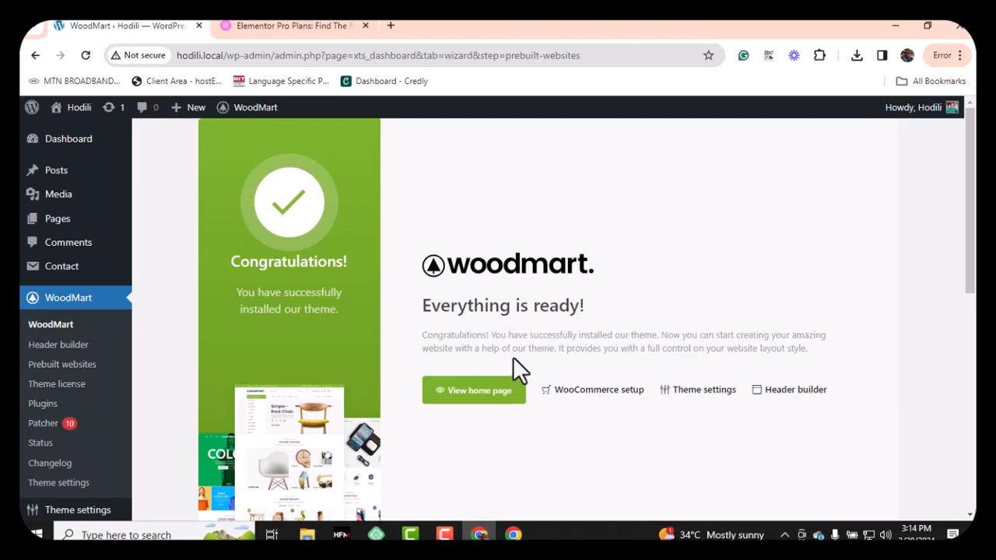
pyautogui.scroll(-3, 514, 359)
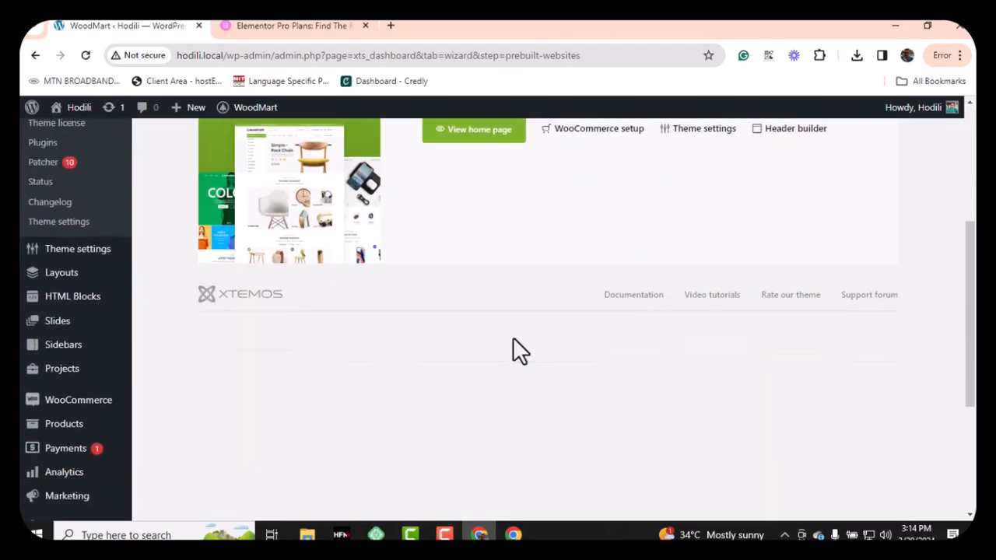
pyautogui.scroll(-1, 512, 337)
pyautogui.scroll(4, 513, 336)
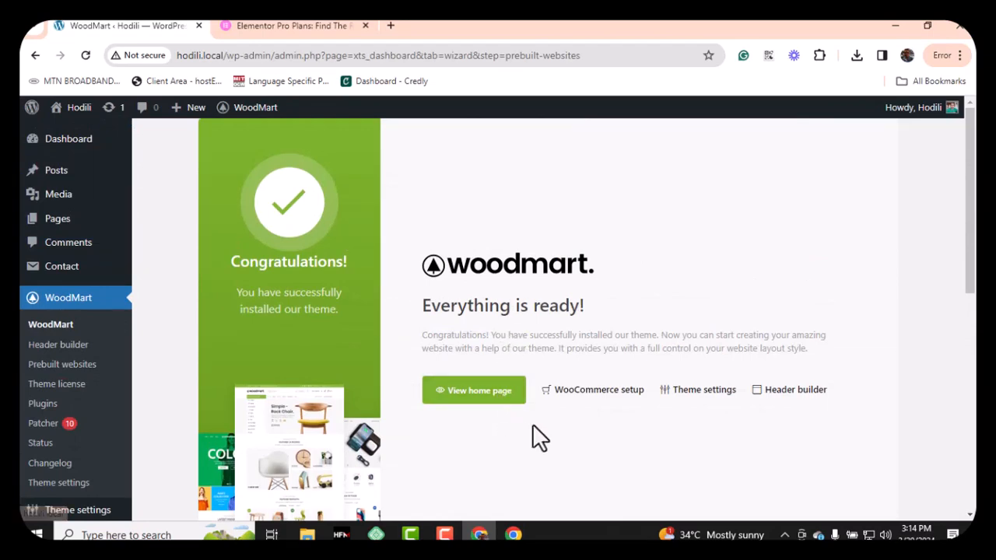
# Step: Switch to the guest browser window, reload the hodili.local home page, and examine its header area, portfolio grid and footer
pyautogui.click(513, 534)
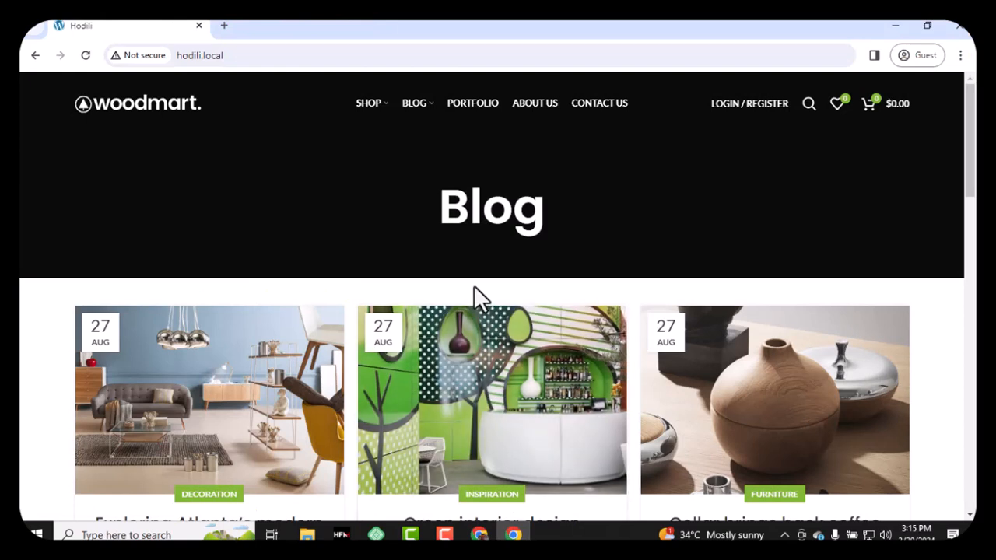
pyautogui.press('F5')
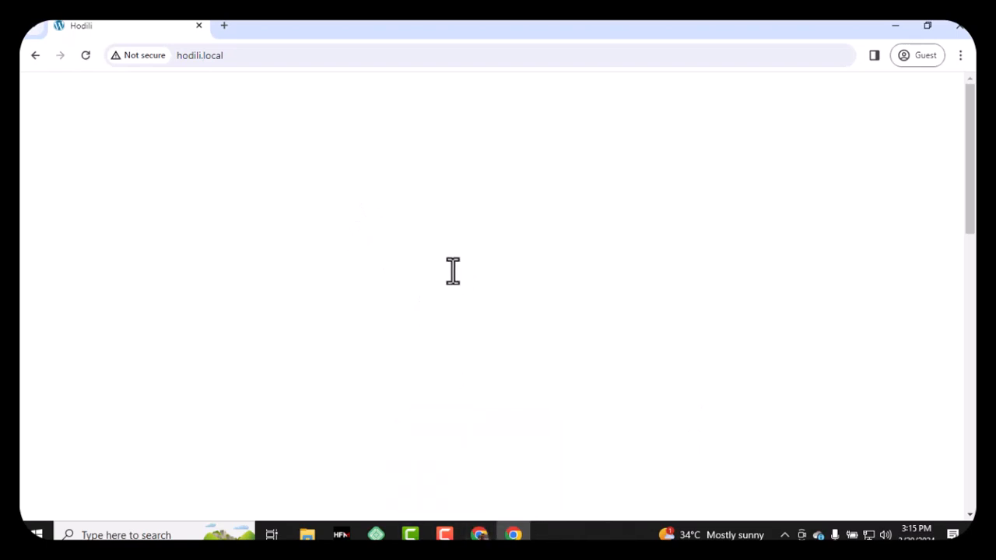
pyautogui.scroll(-5, 453, 272)
pyautogui.scroll(5, 453, 275)
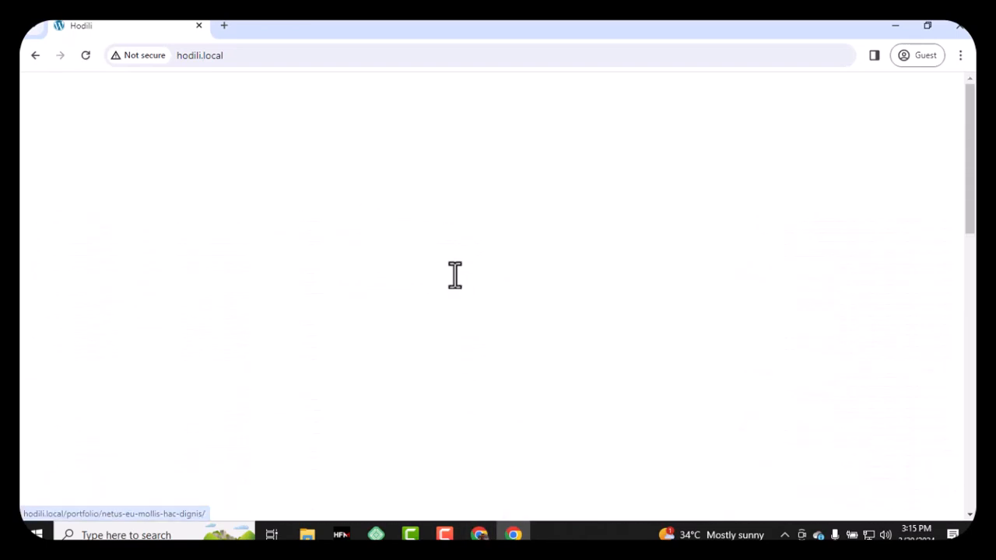
pyautogui.scroll(-4, 455, 284)
pyautogui.scroll(-2, 459, 289)
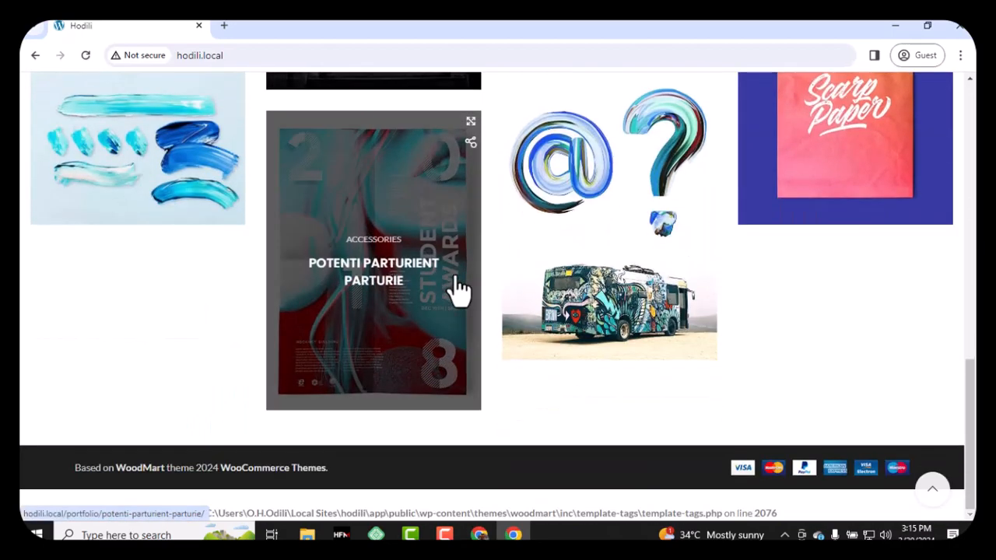
pyautogui.scroll(4, 455, 289)
pyautogui.scroll(4, 457, 292)
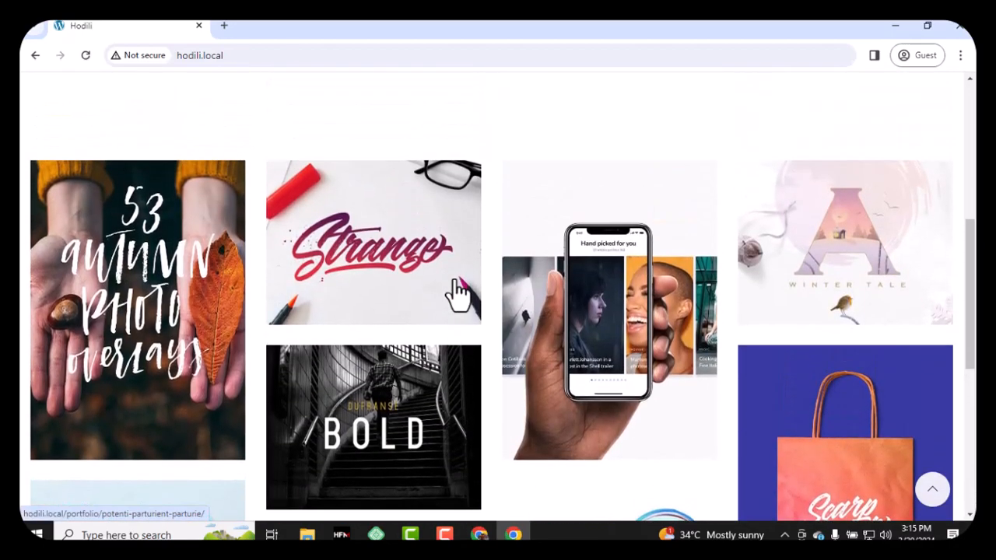
pyautogui.scroll(-8, 458, 289)
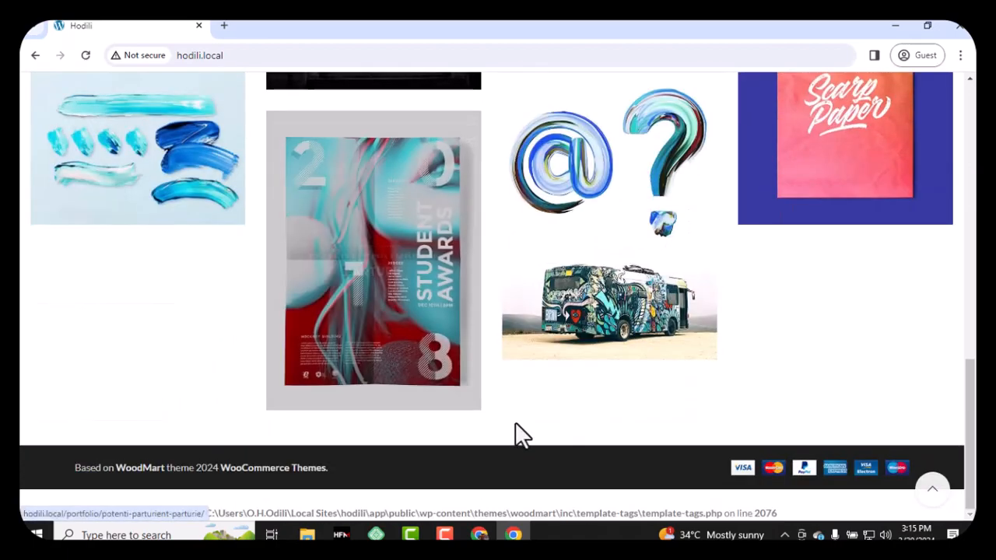
pyautogui.scroll(2, 516, 493)
pyautogui.scroll(6, 522, 496)
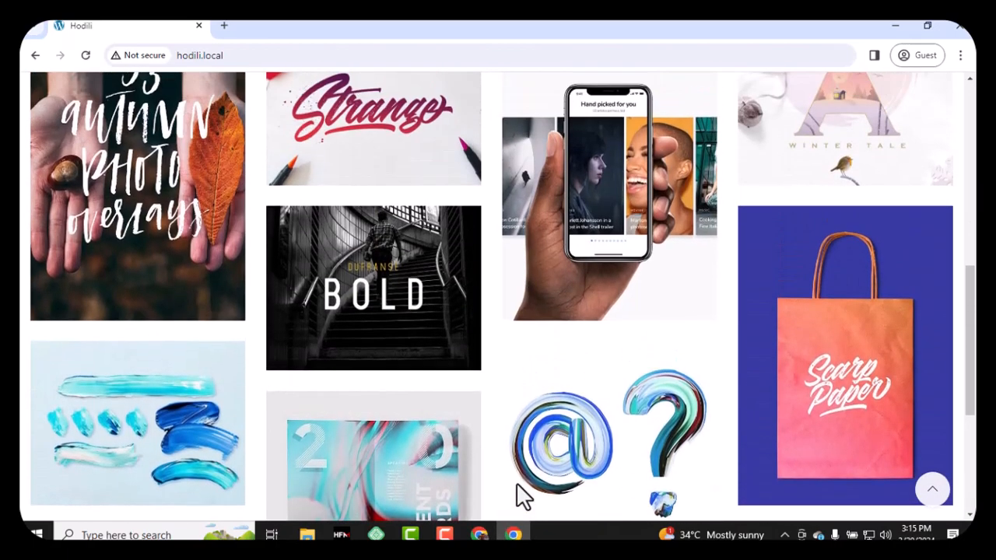
pyautogui.scroll(-2, 519, 499)
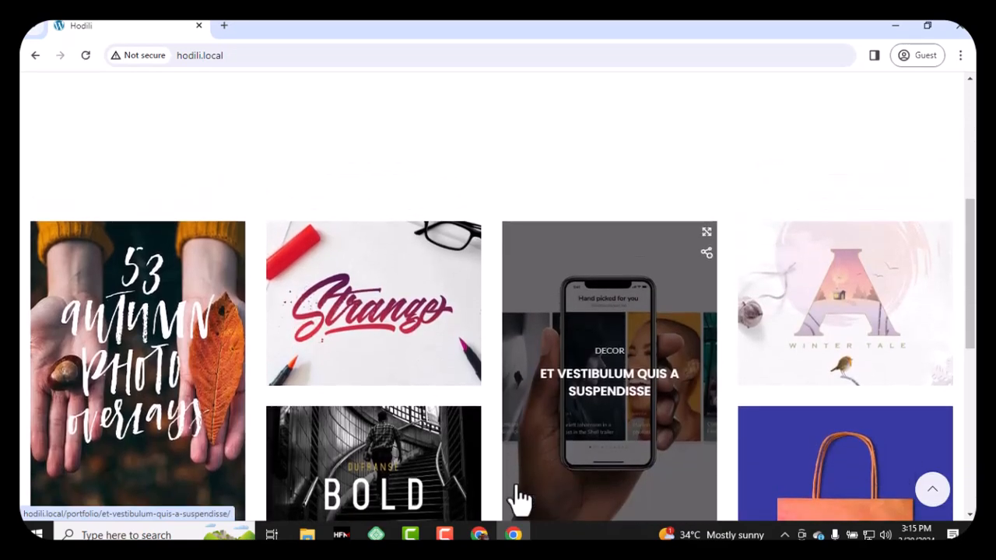
pyautogui.scroll(5, 519, 499)
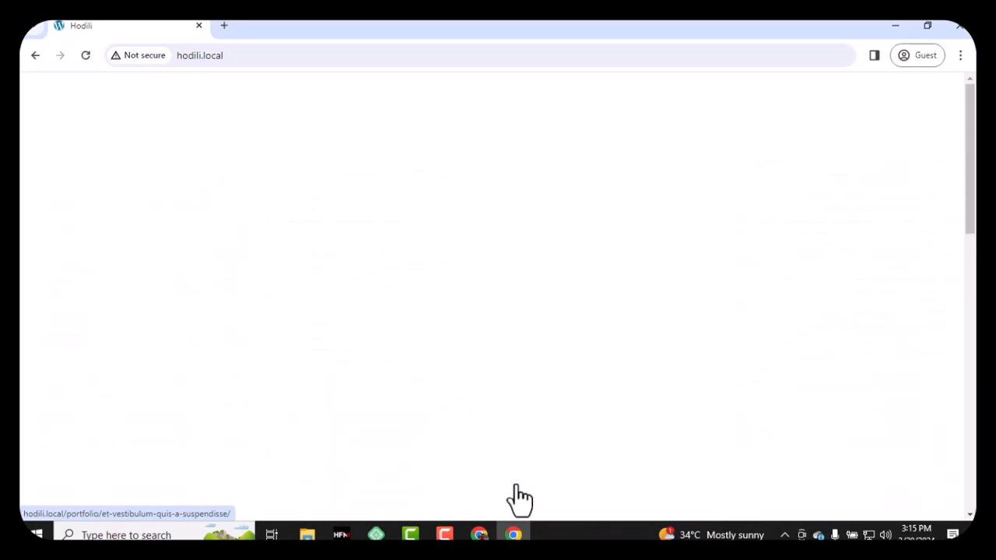
pyautogui.scroll(-3, 520, 432)
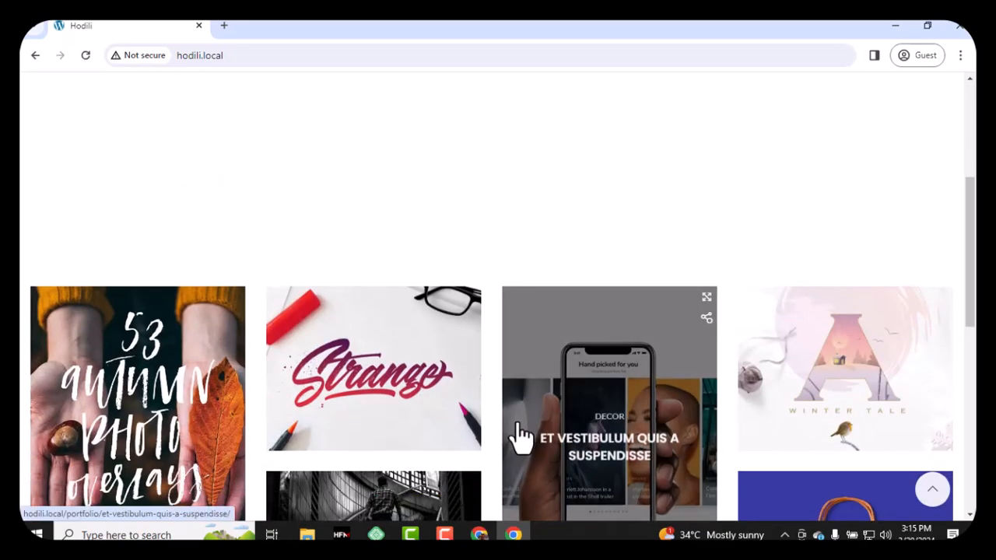
pyautogui.scroll(4, 520, 436)
pyautogui.scroll(2, 520, 435)
# Step: Reload the home page, try the browser zoom at 175%, return it to 100%, and recheck the page down to its footer
pyautogui.hotkey('ctrl', 'r')
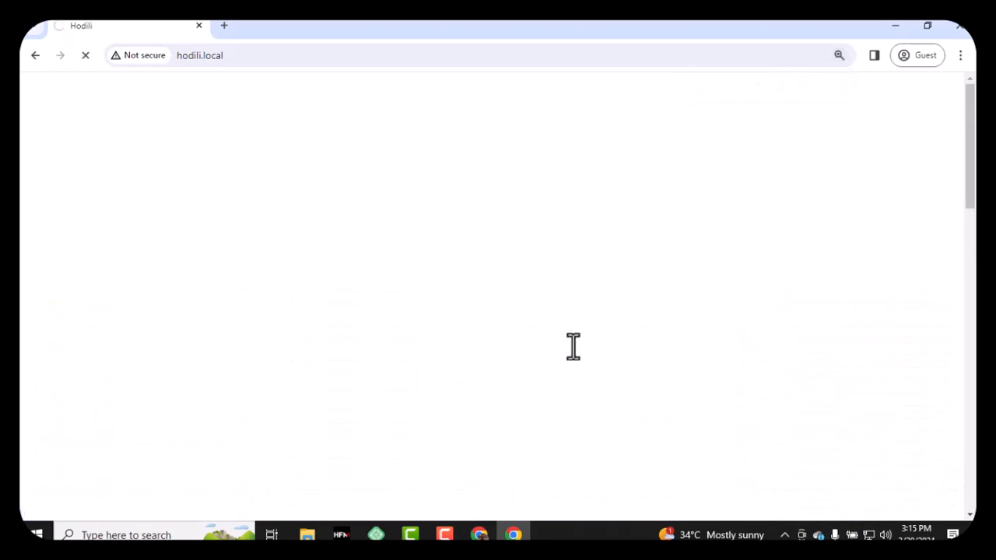
pyautogui.scroll(-5, 684, 292)
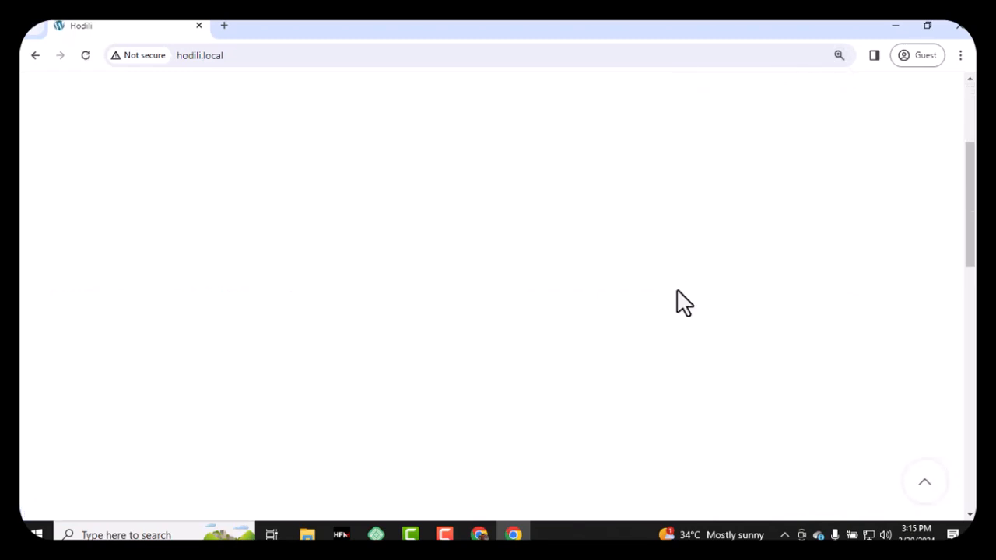
pyautogui.hotkey('ctrl', '+')
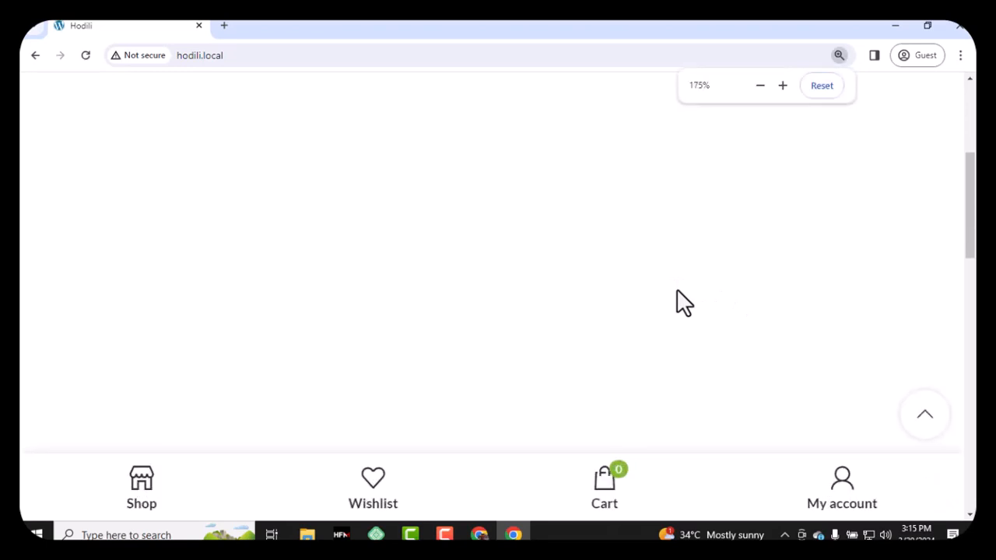
pyautogui.hotkey('ctrl', '-')
pyautogui.hotkey('ctrl', '-')
pyautogui.hotkey('ctrl', '-')
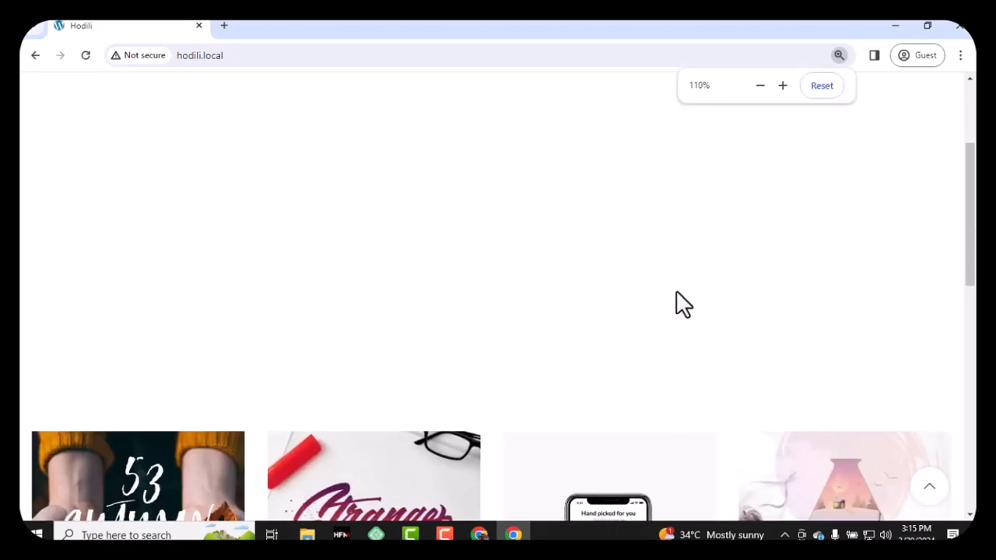
pyautogui.scroll(-3, 676, 292)
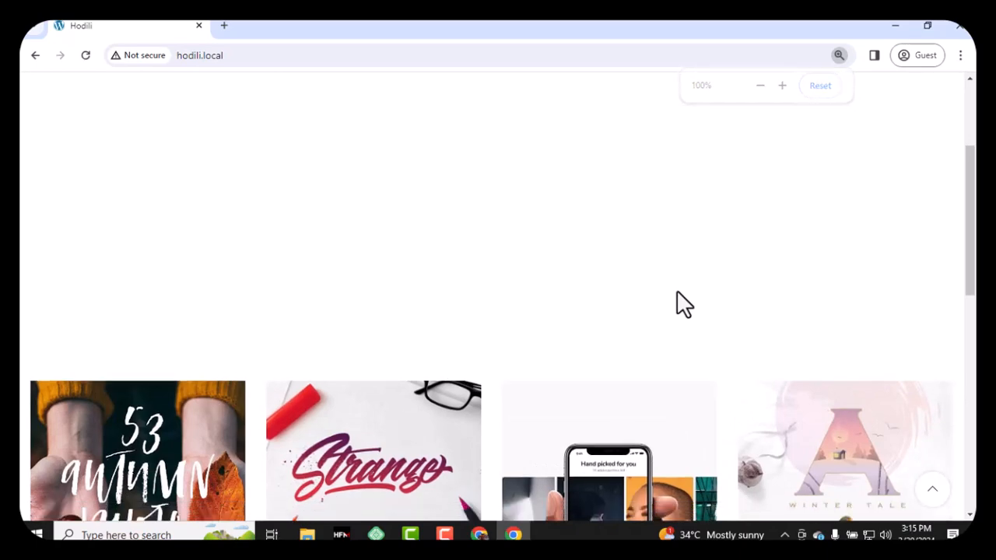
pyautogui.scroll(5, 676, 292)
pyautogui.scroll(-2, 680, 290)
pyautogui.scroll(-10, 679, 289)
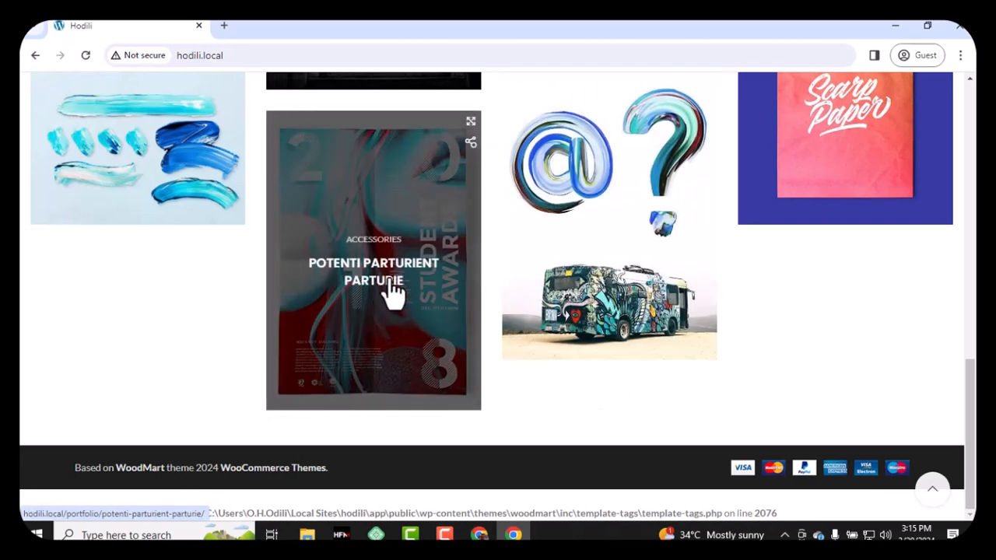
# Step: Open the Potenti parturient parturie portfolio project and examine its images, sticky sidebar details and related projects
pyautogui.click(393, 292)
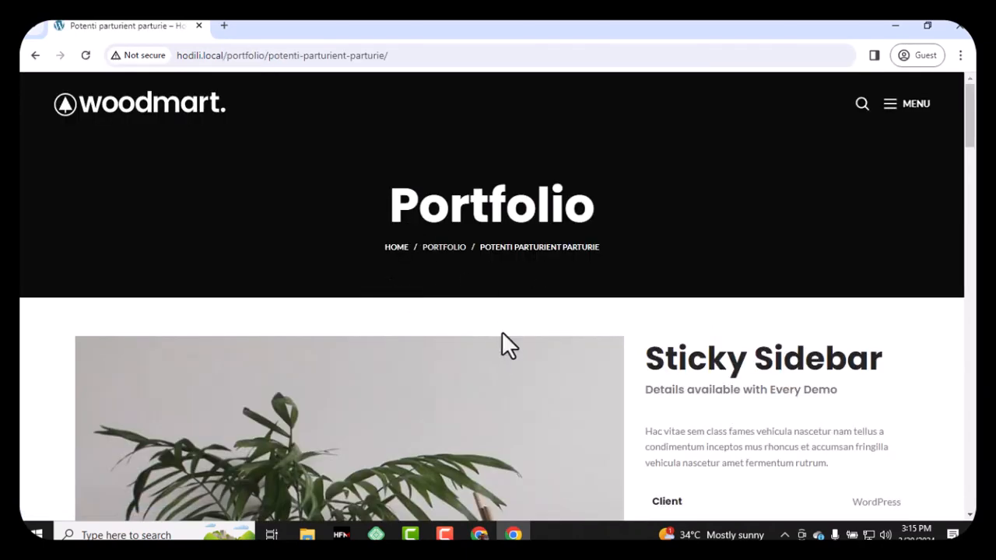
pyautogui.scroll(-5, 502, 333)
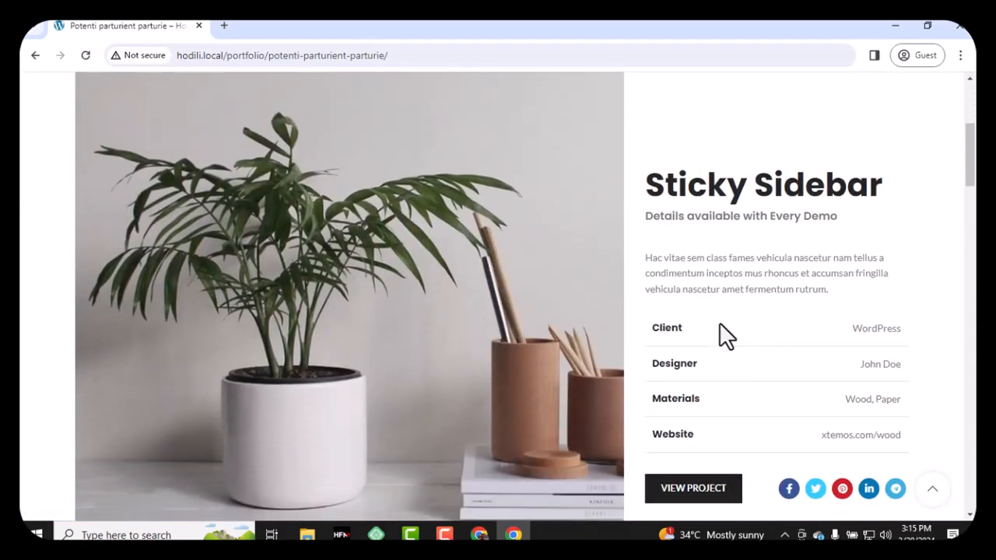
pyautogui.scroll(-2, 778, 280)
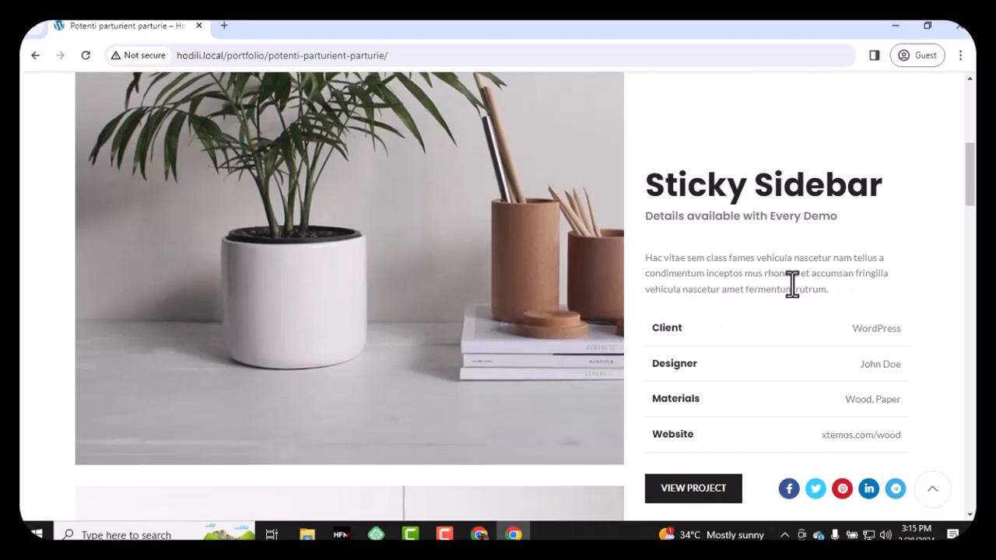
pyautogui.scroll(-7, 754, 315)
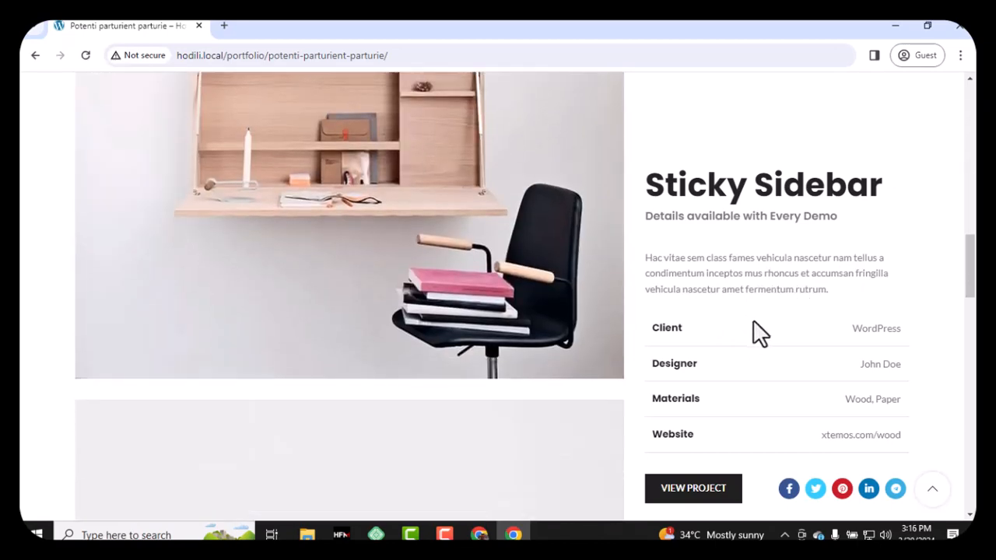
pyautogui.scroll(-9, 605, 374)
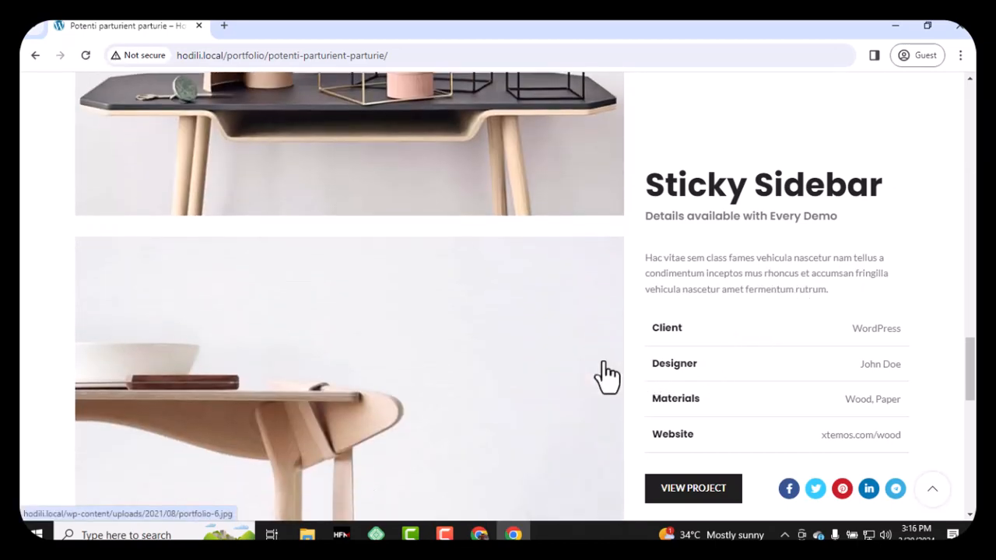
pyautogui.scroll(-10, 607, 376)
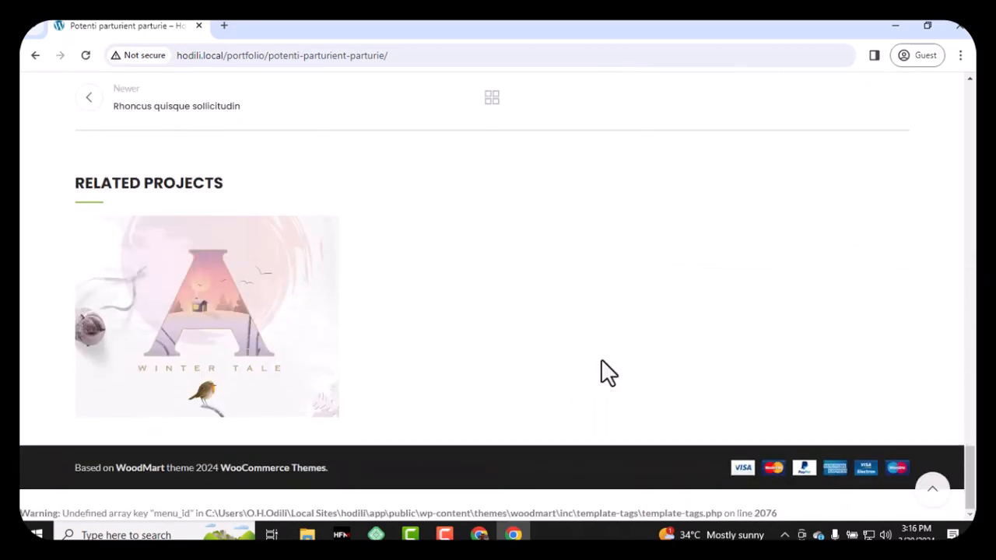
pyautogui.scroll(8, 600, 360)
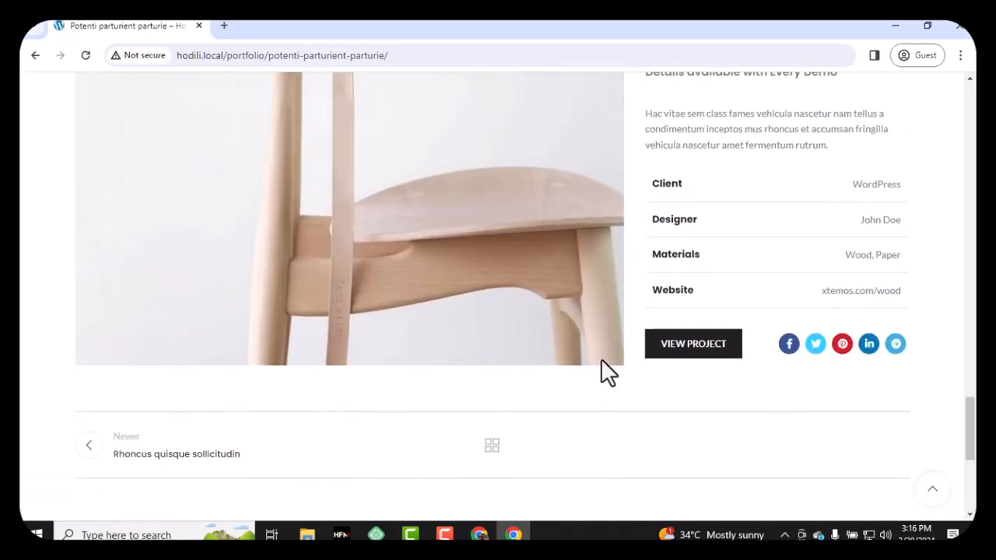
pyautogui.scroll(-5, 604, 374)
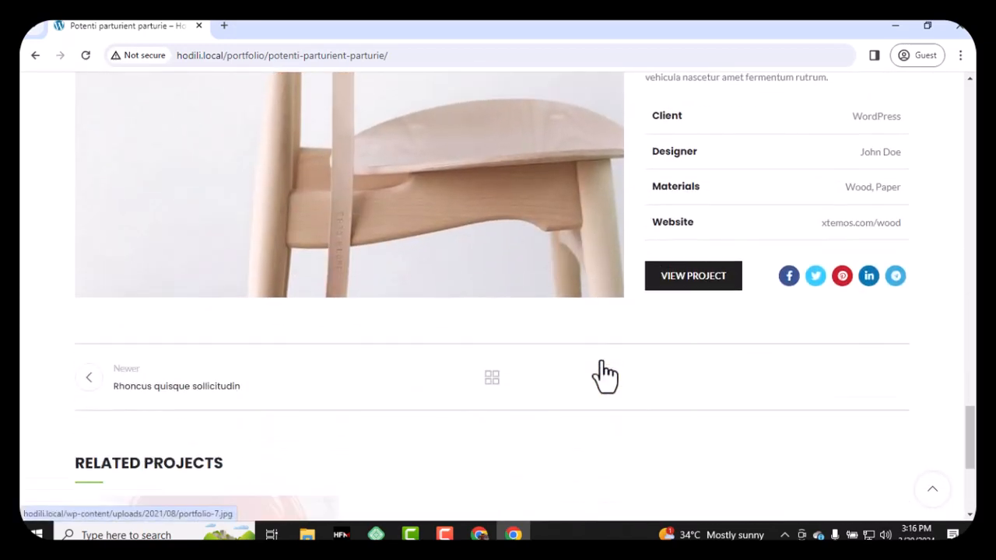
pyautogui.scroll(8, 608, 372)
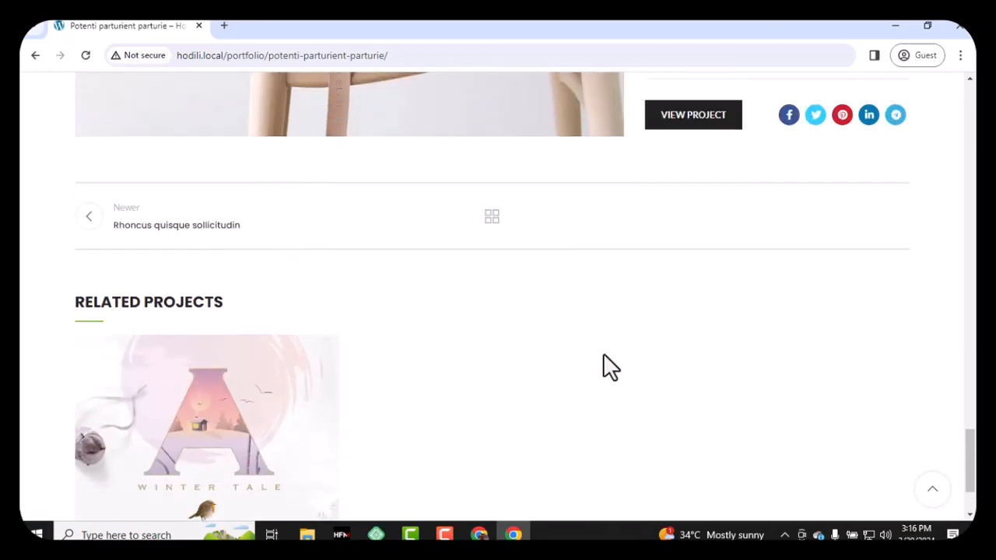
pyautogui.scroll(10, 607, 371)
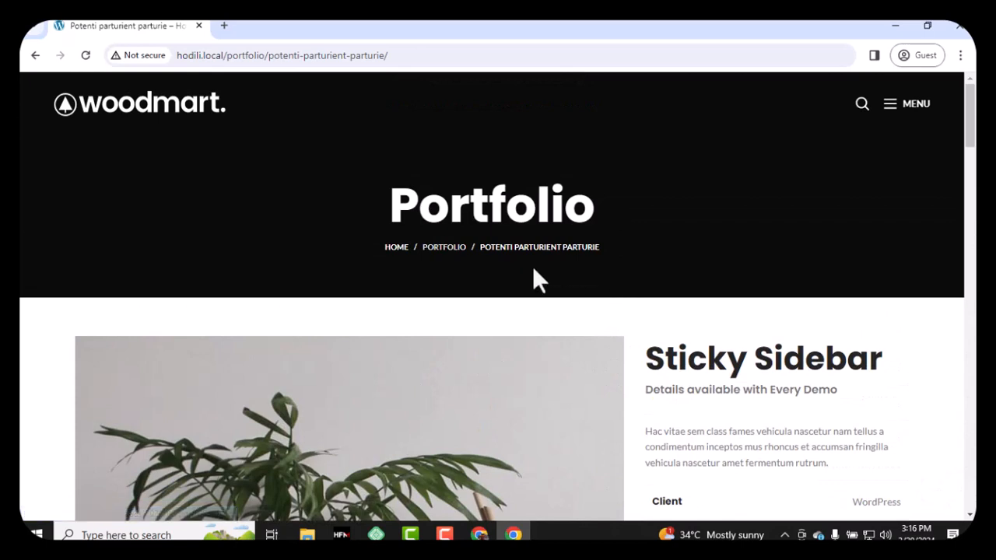
# Step: Return to the site's home page through the woodmart logo and examine the portfolio grid down to the footer
pyautogui.click(167, 108)
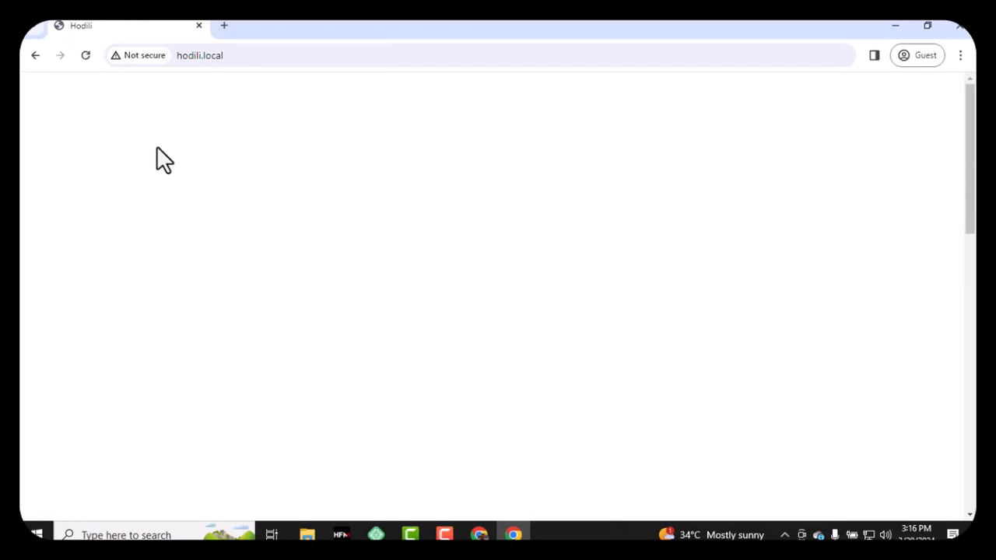
pyautogui.scroll(-3, 217, 212)
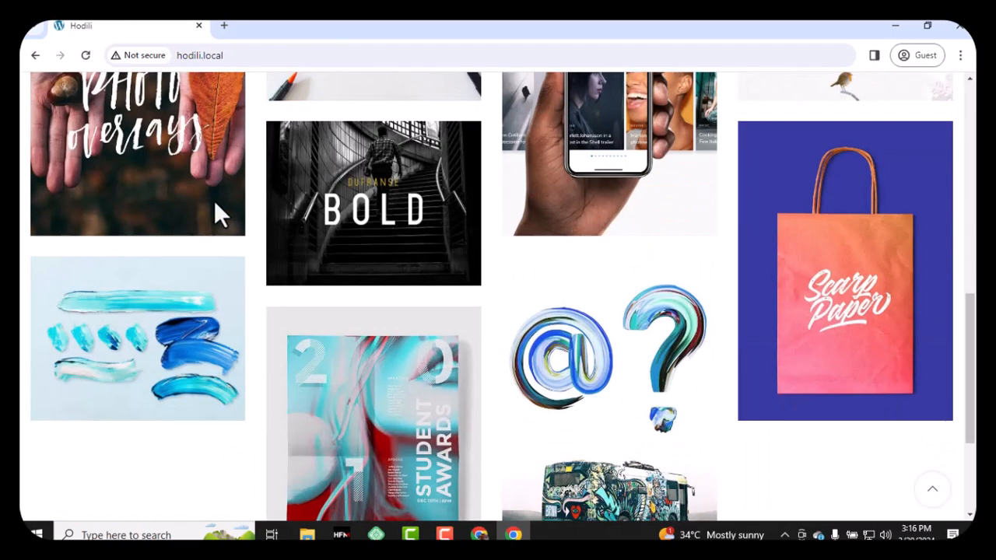
pyautogui.scroll(4, 214, 201)
pyautogui.scroll(-2, 214, 201)
pyautogui.scroll(-4, 214, 201)
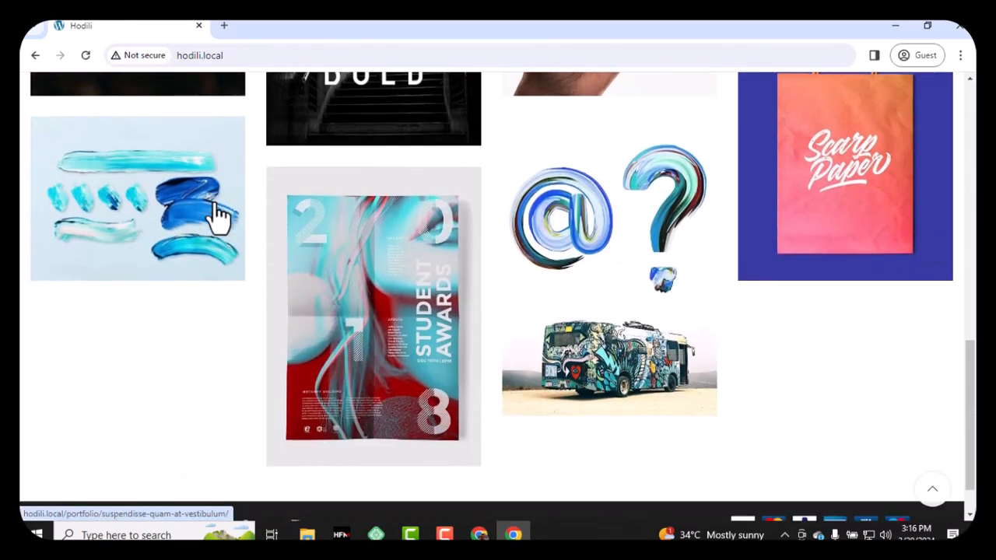
pyautogui.scroll(-1, 284, 278)
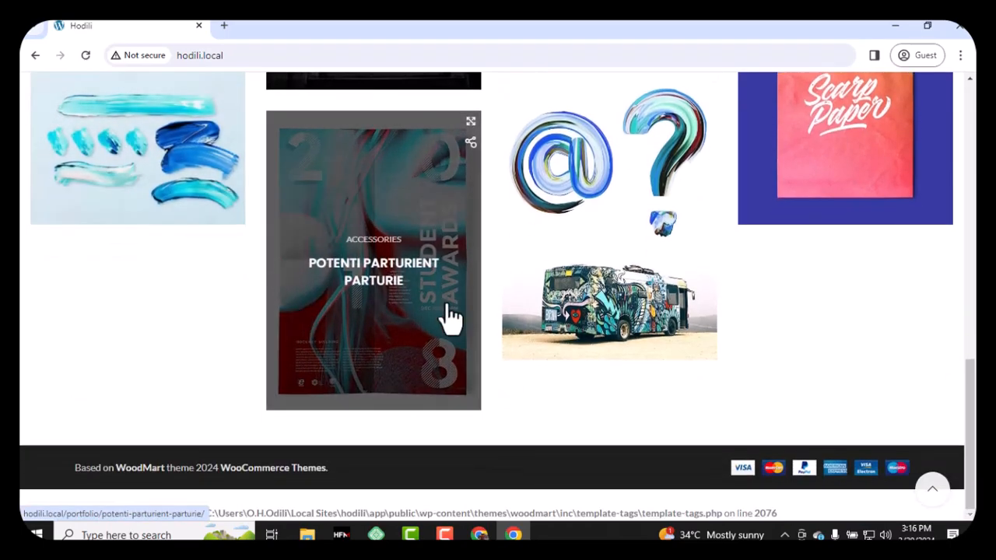
# Step: Switch back to the WordPress admin browser window and examine the WoodMart setup completion page down to its footer links
pyautogui.scroll(10, 495, 383)
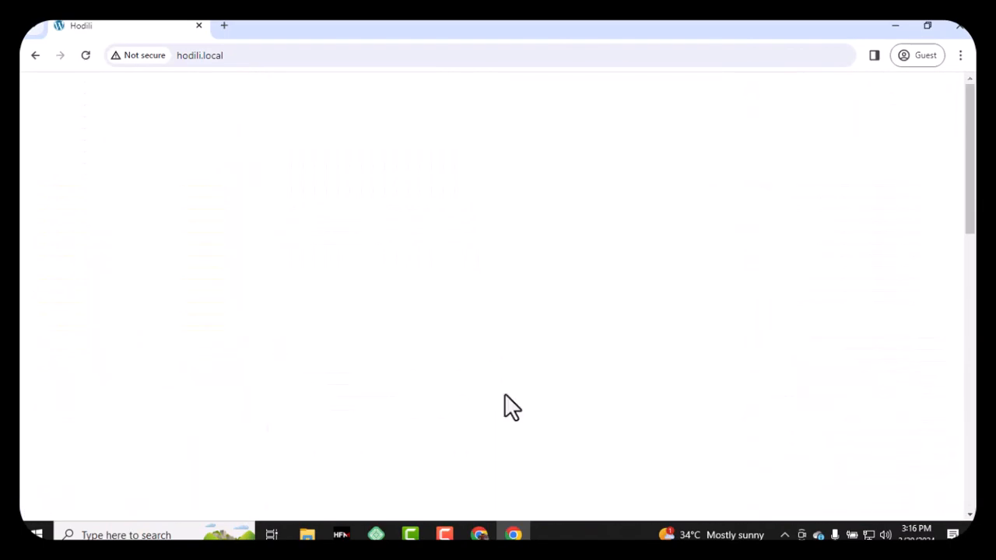
pyautogui.moveTo(483, 535)
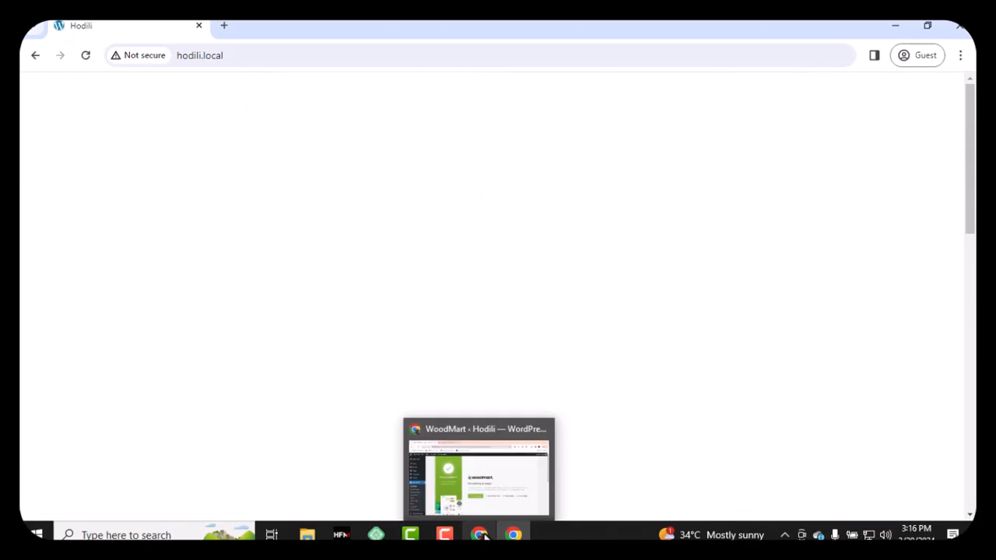
pyautogui.click(495, 473)
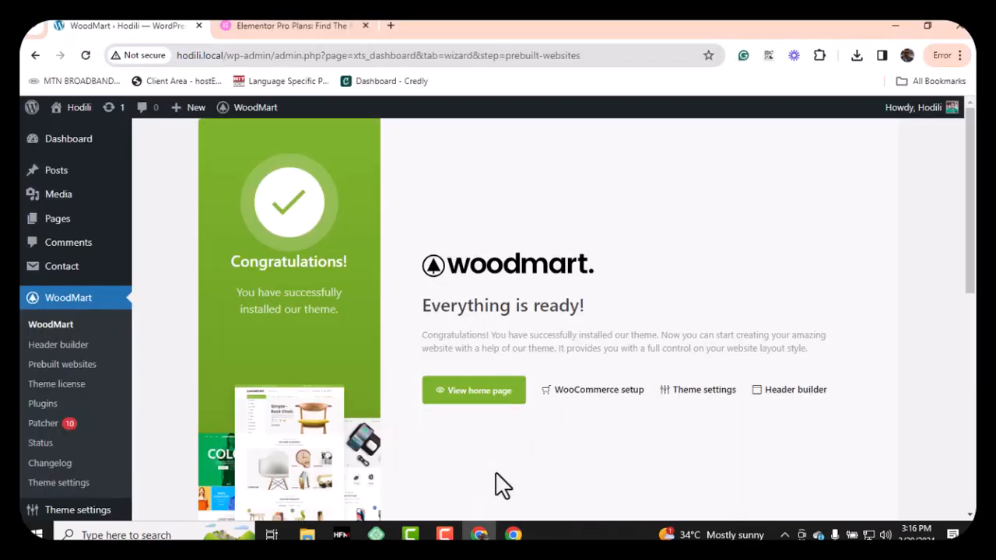
pyautogui.scroll(-3, 548, 436)
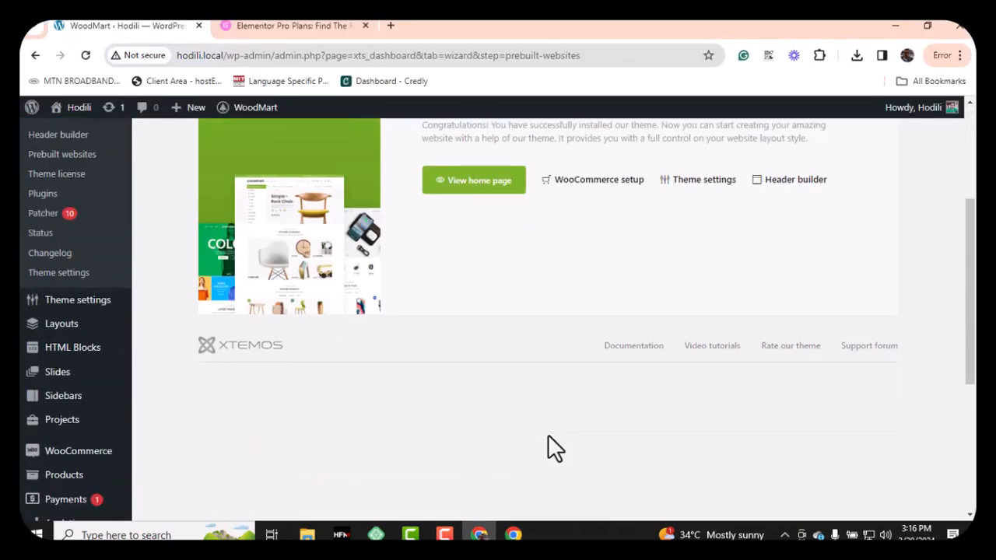
pyautogui.scroll(-3, 548, 436)
pyautogui.scroll(5, 548, 436)
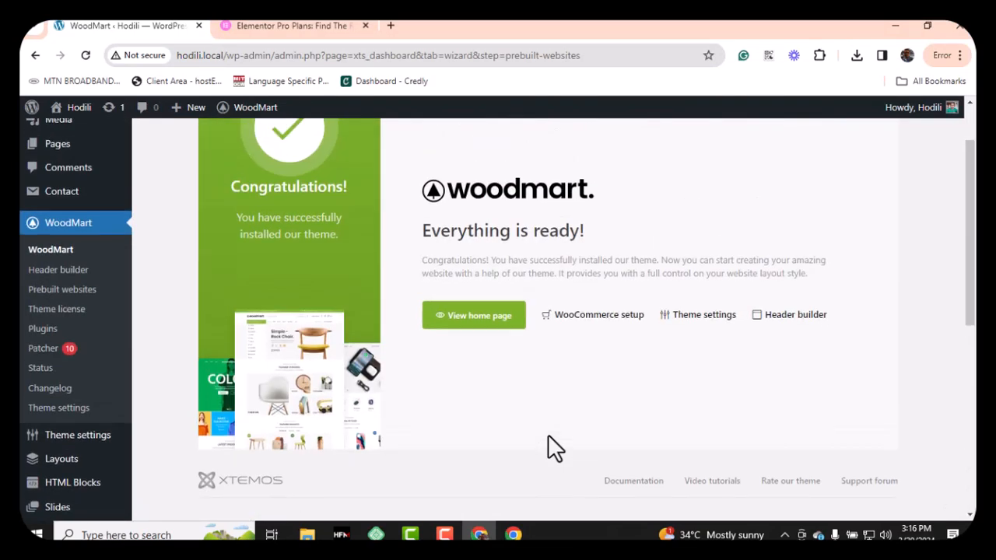
pyautogui.scroll(1, 547, 436)
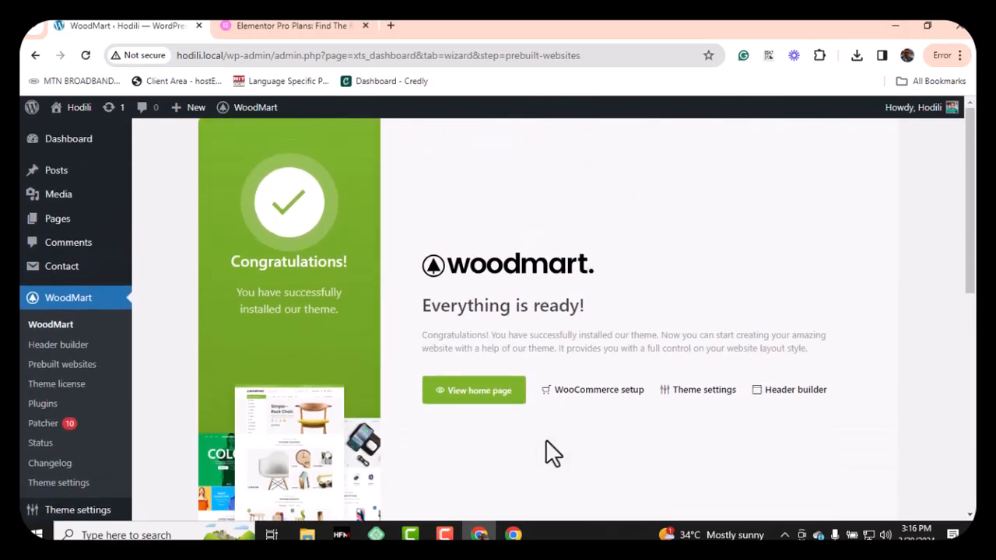
pyautogui.scroll(-3, 527, 387)
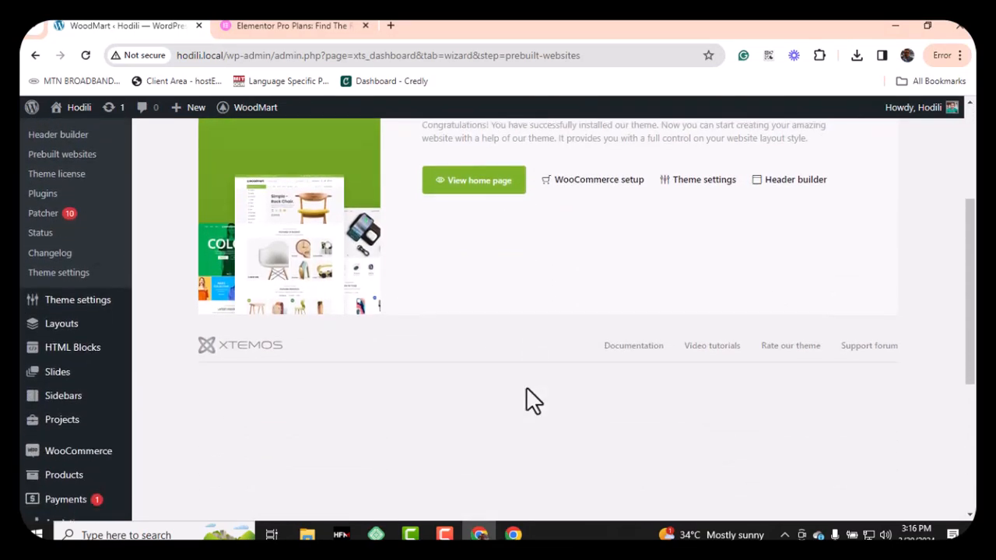
pyautogui.scroll(3, 527, 393)
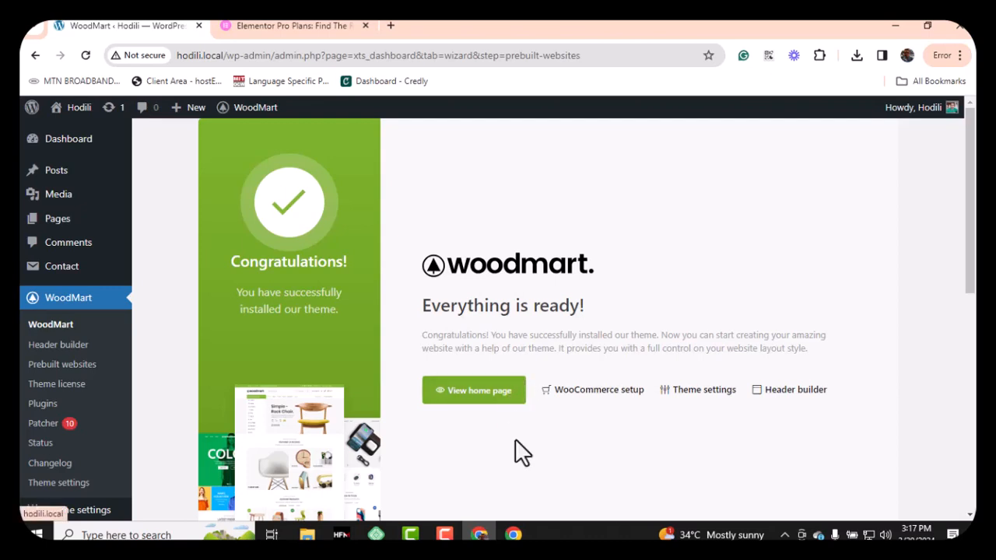
pyautogui.scroll(-3, 517, 445)
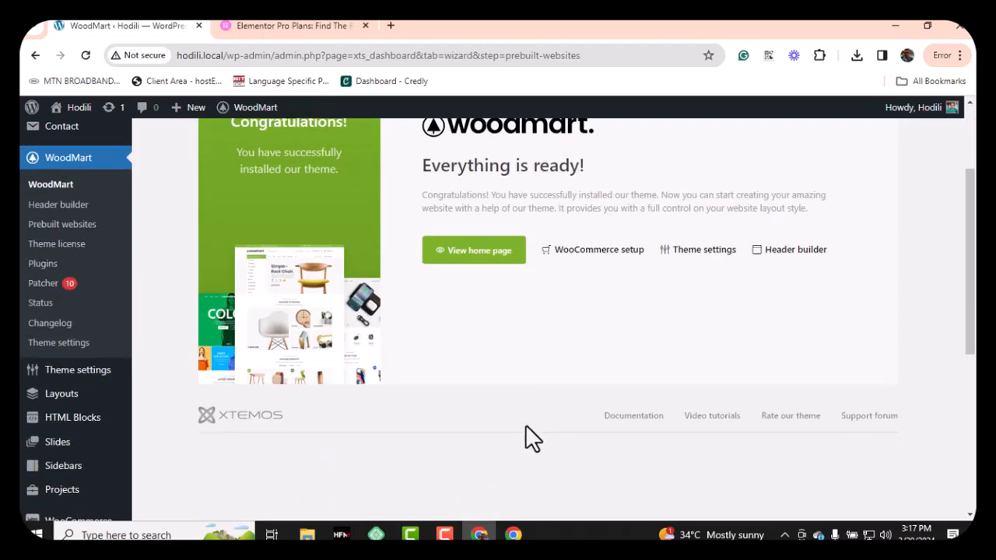
# Step: View the Elementor Pro plans page briefly, return to the WoodMart admin page, and look through its admin navigation
pyautogui.click(309, 28)
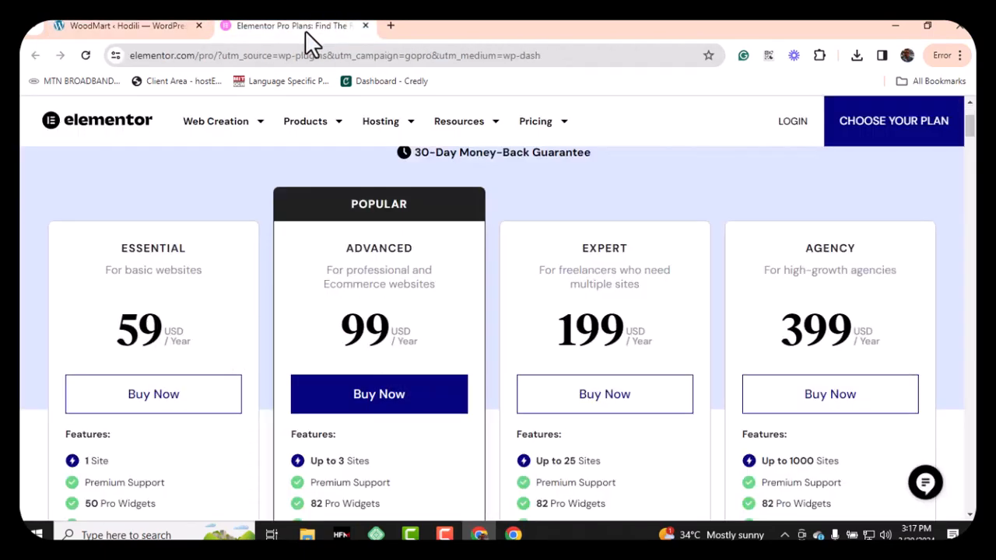
pyautogui.click(123, 29)
pyautogui.scroll(3, 117, 156)
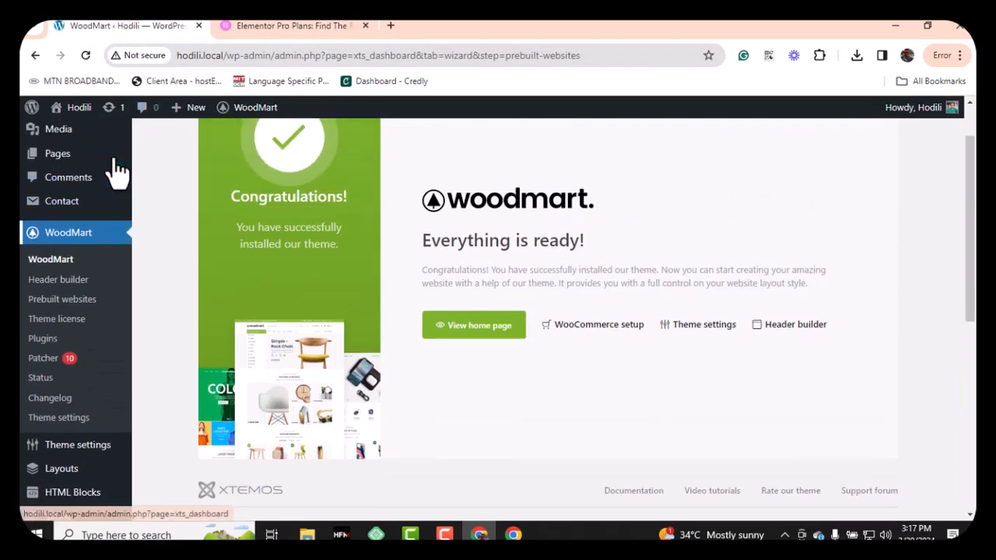
pyautogui.scroll(-3, 84, 358)
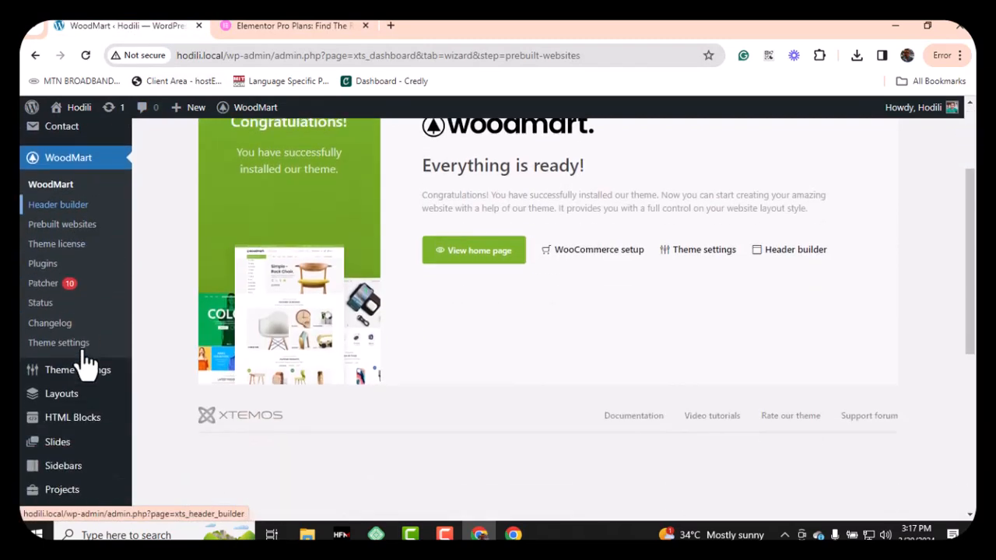
pyautogui.scroll(-3, 78, 391)
pyautogui.scroll(6, 78, 393)
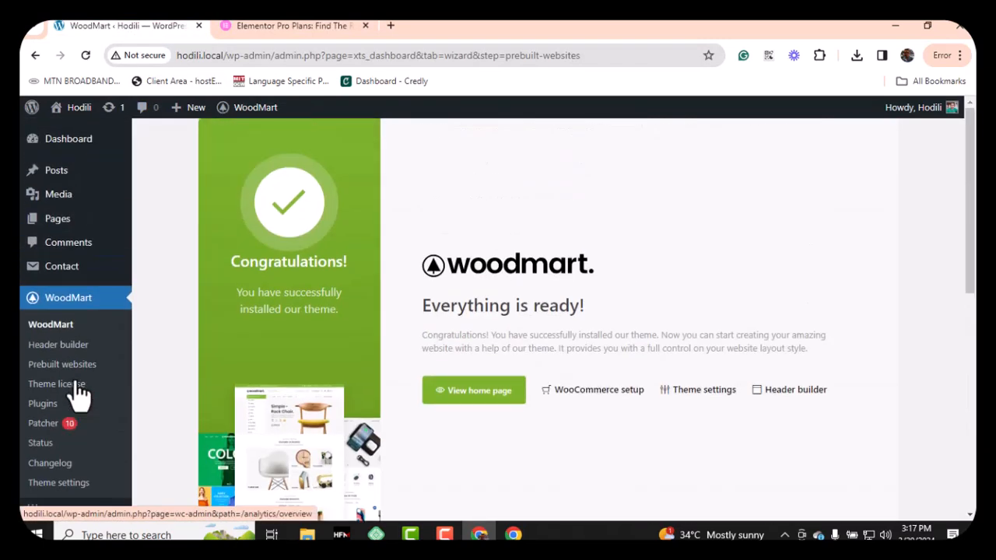
# Step: Open the site's Plugins page in a new browser tab, close the Elementor Pro plans tab, and display the Plugins page
pyautogui.scroll(-3, 78, 389)
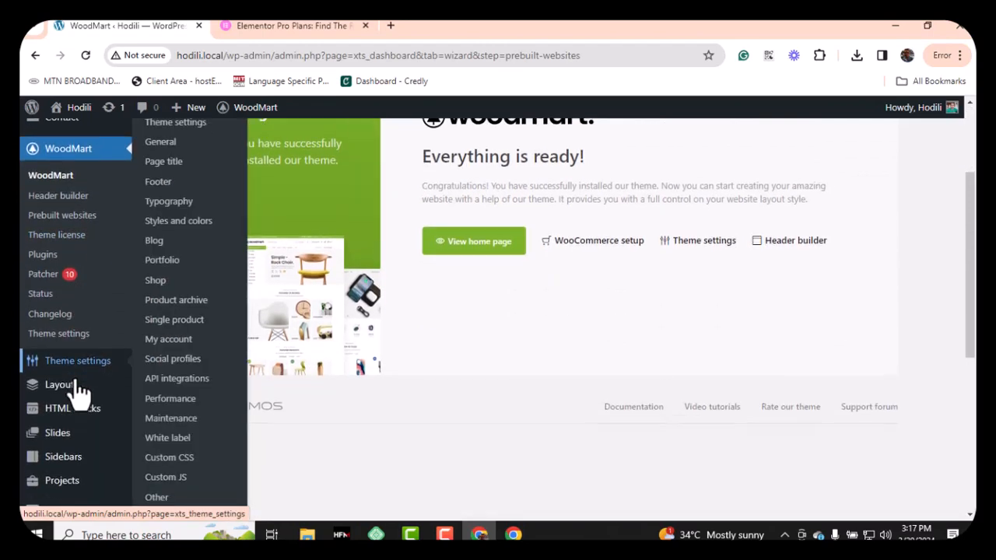
pyautogui.scroll(-3, 73, 381)
pyautogui.scroll(-4, 77, 374)
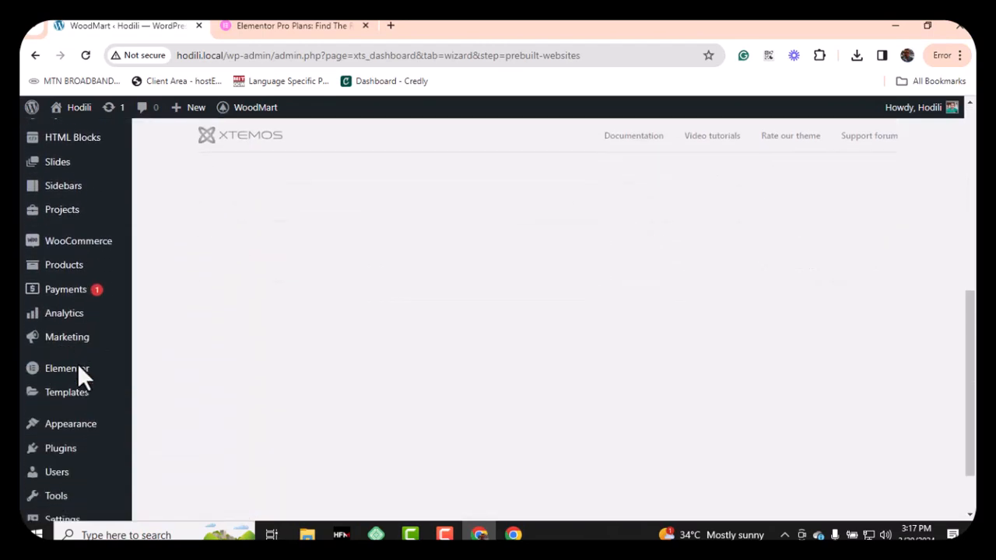
pyautogui.rightClick(70, 381)
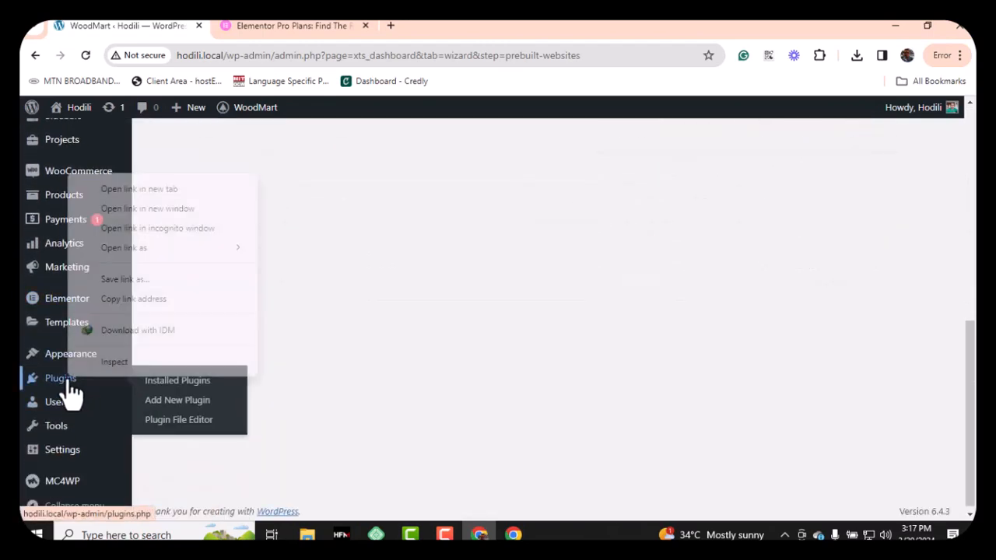
pyautogui.click(148, 189)
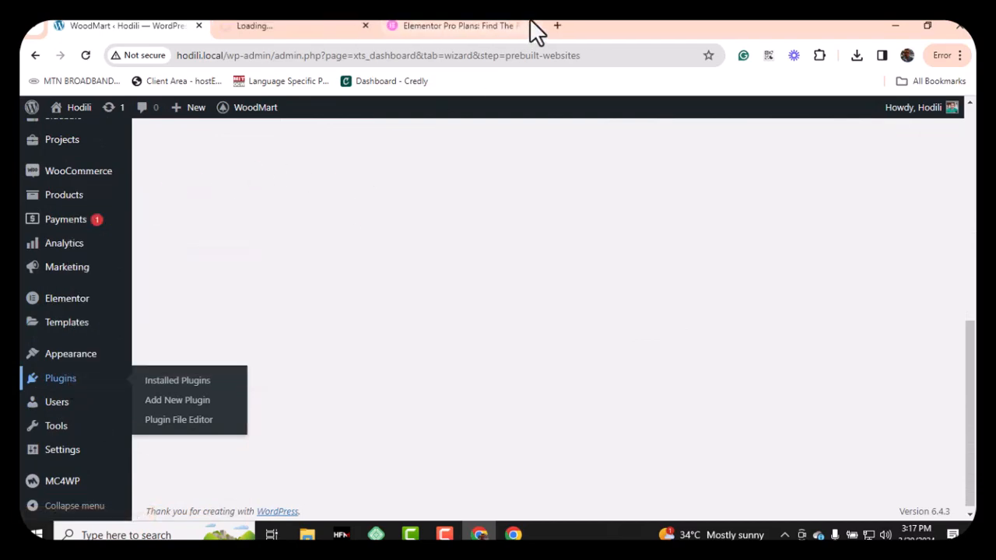
pyautogui.click(533, 27)
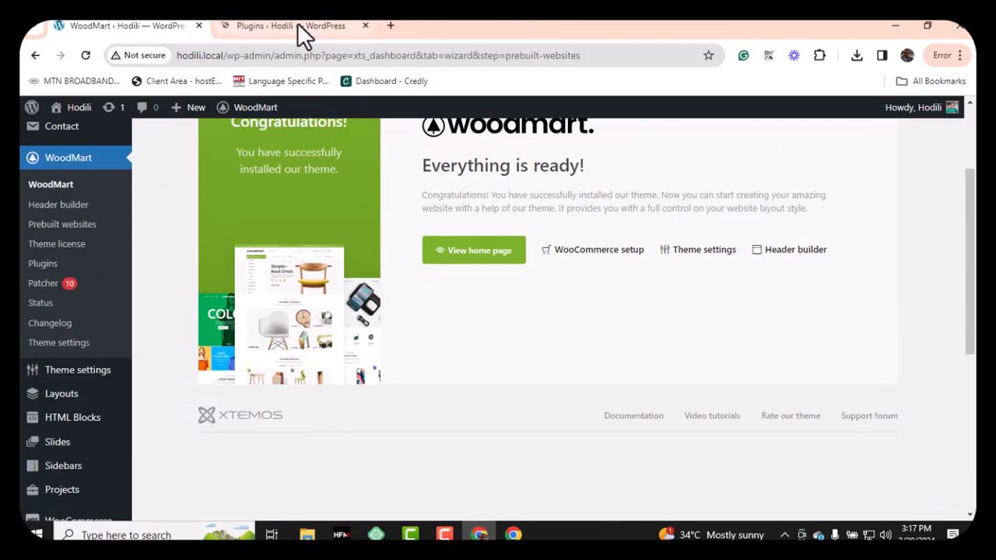
pyautogui.click(299, 27)
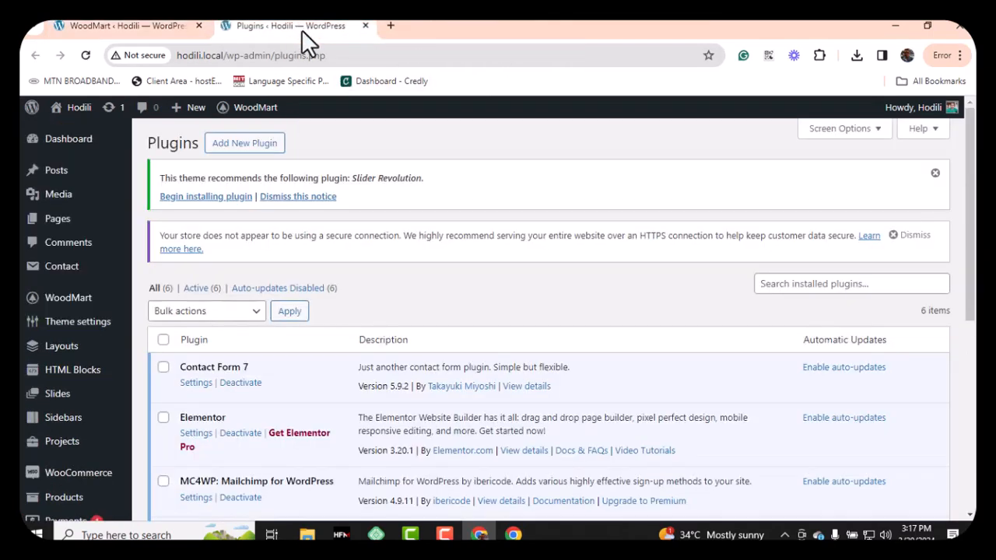
# Step: Add a new plugin by uploading elementor-pro.zip from the Wordpress Plugins folder and install it
pyautogui.click(264, 147)
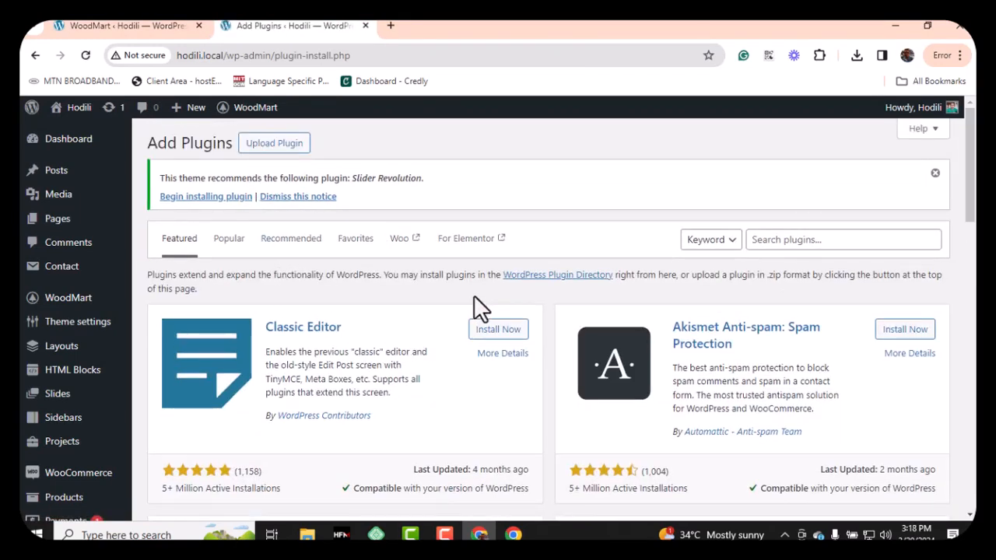
pyautogui.click(289, 150)
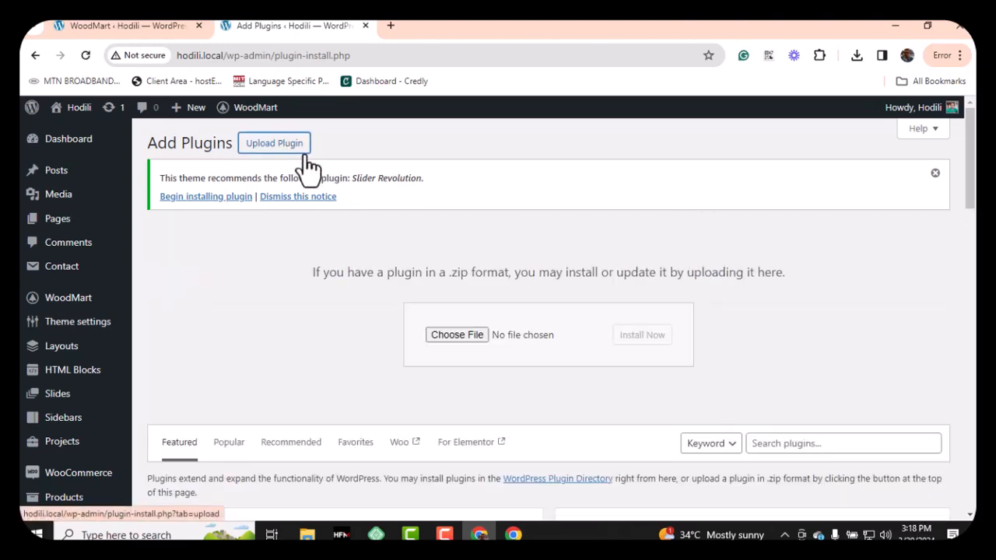
pyautogui.click(447, 335)
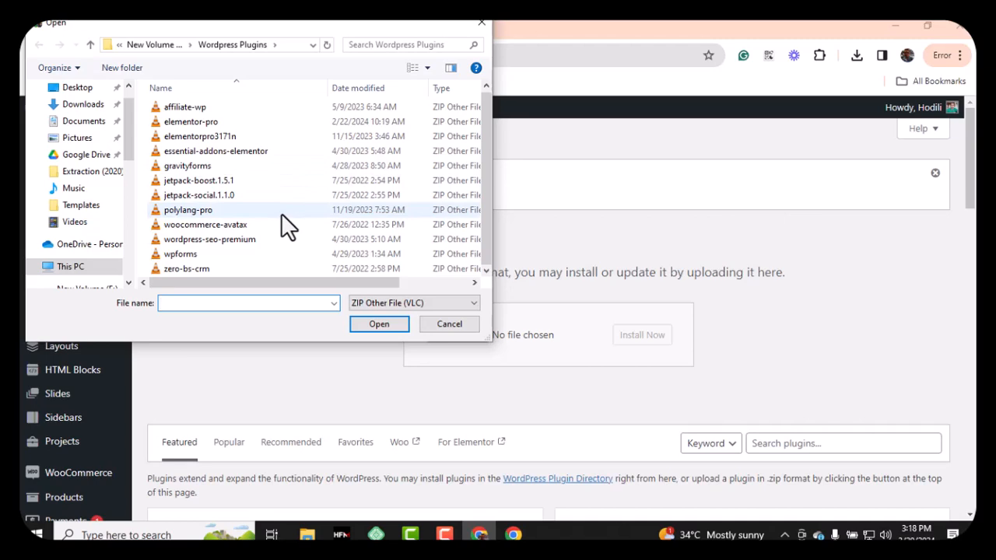
pyautogui.click(266, 125)
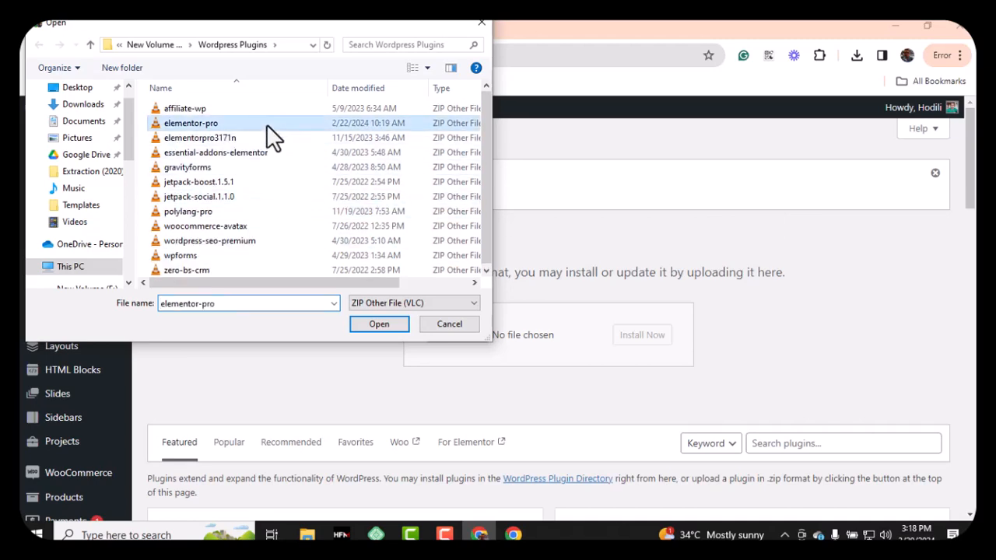
pyautogui.click(373, 328)
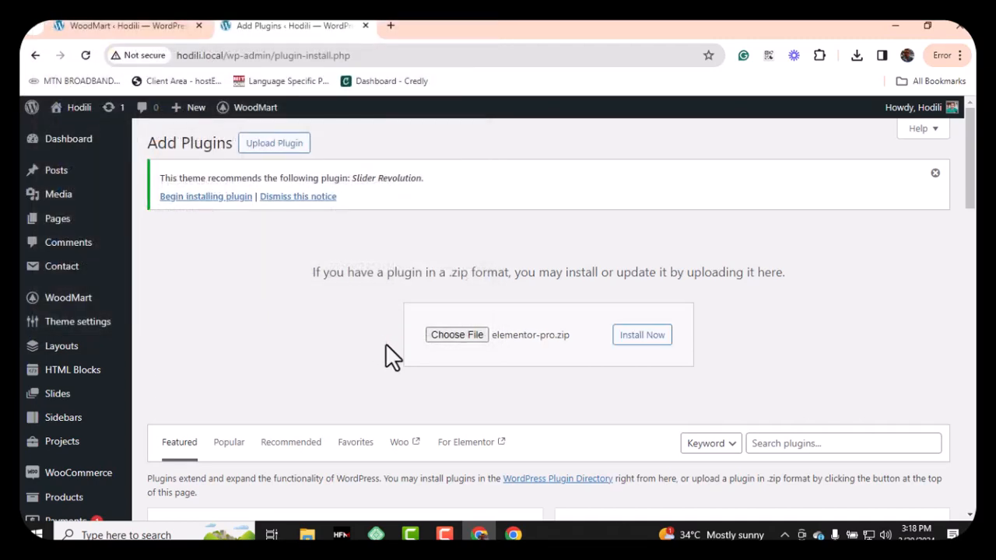
pyautogui.click(651, 341)
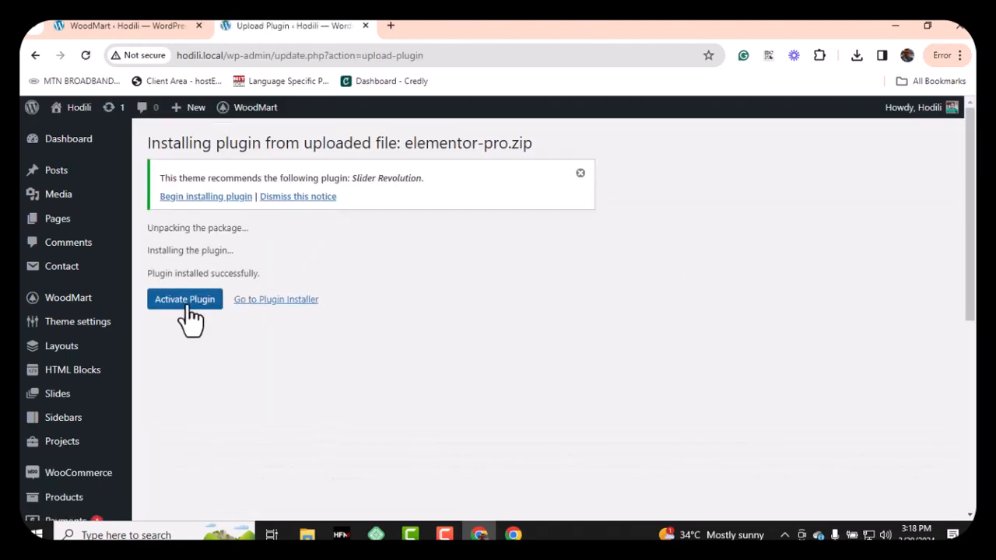
# Step: Activate the installed Elementor Pro plugin and review the list of installed plugins
pyautogui.click(187, 304)
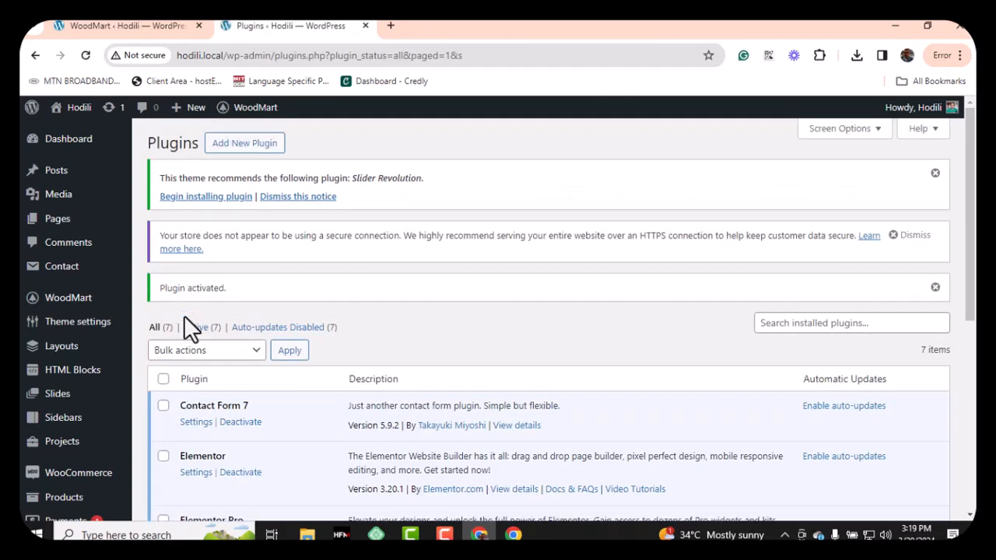
pyautogui.scroll(-5, 334, 344)
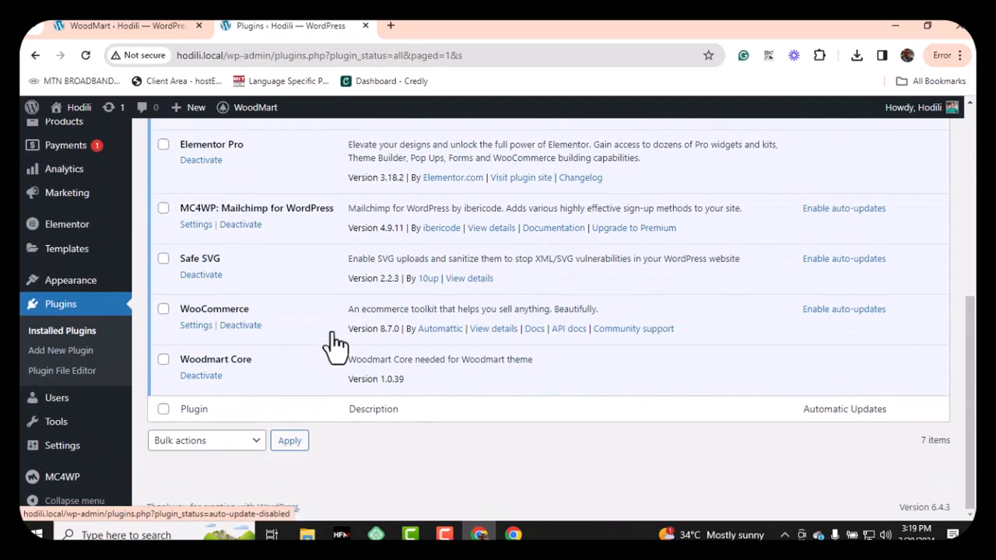
pyautogui.scroll(5, 335, 344)
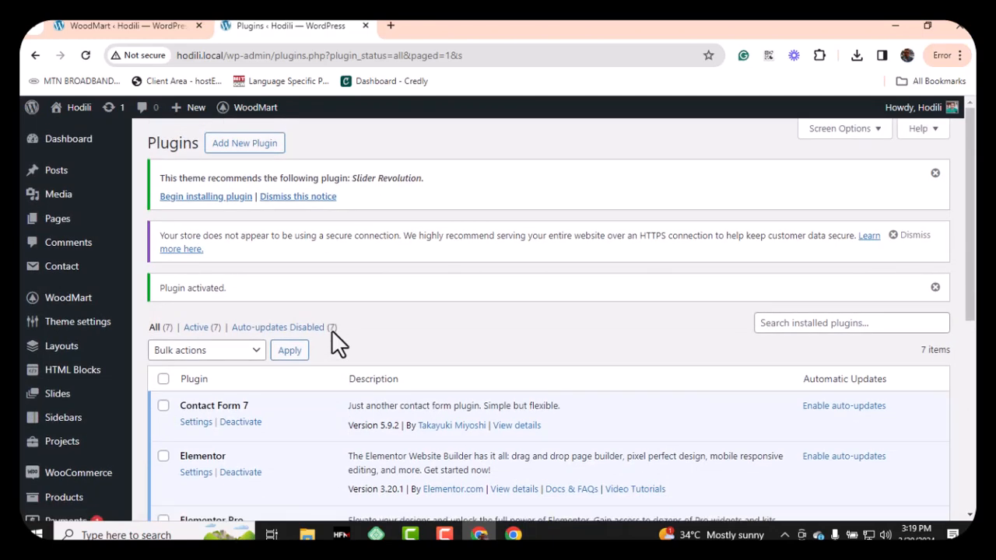